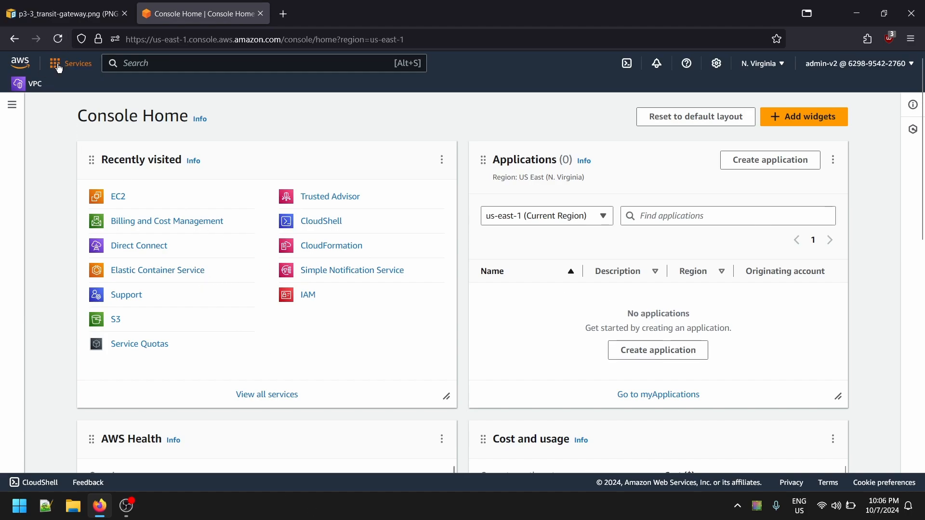
# - Review the transit gateway architecture diagram and return to the AWS console
pyautogui.click(62, 13)
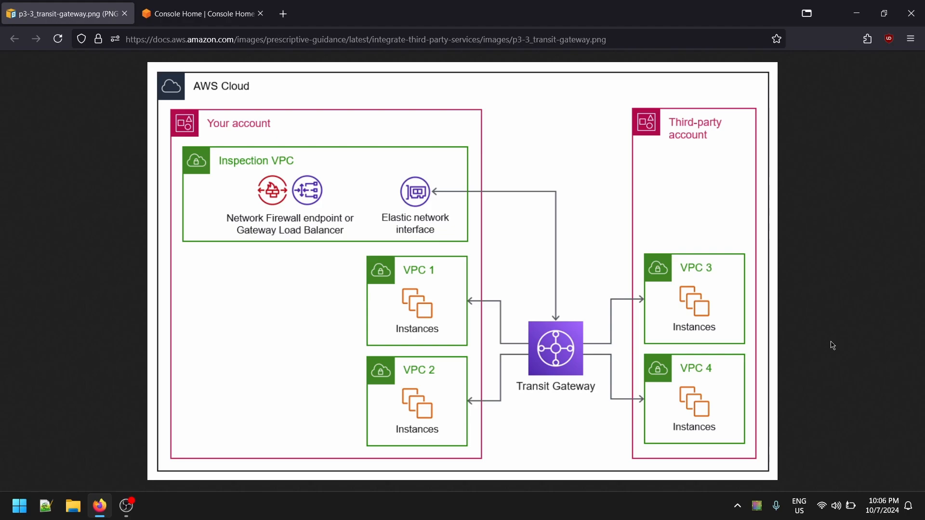
pyautogui.click(231, 14)
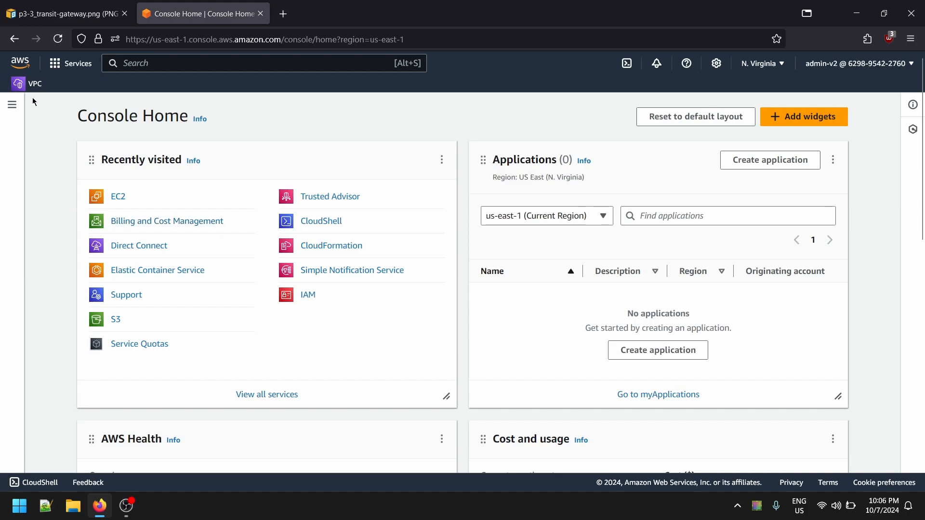
pyautogui.hotkey('ctrl', 'Tab')
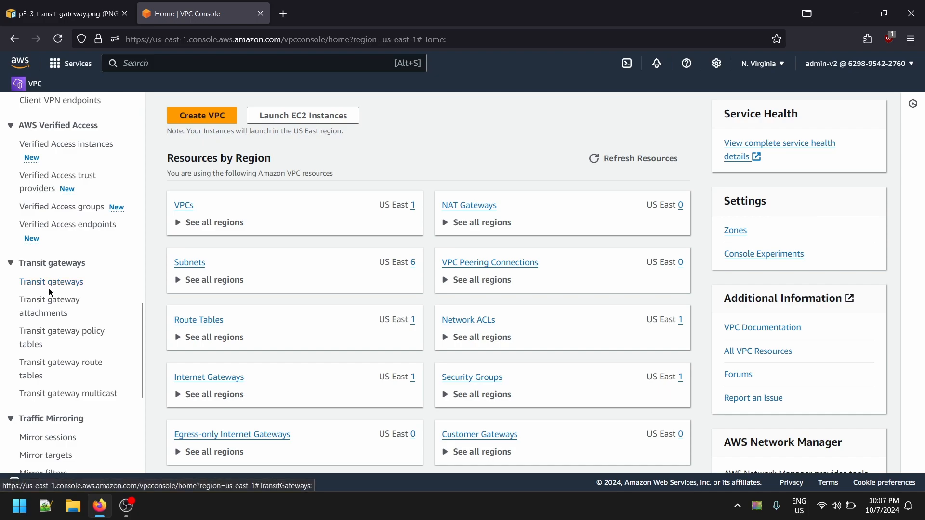
# - Open the transit gateway attachments list in the VPC console and compare it with the architecture diagram
pyautogui.click(45, 305)
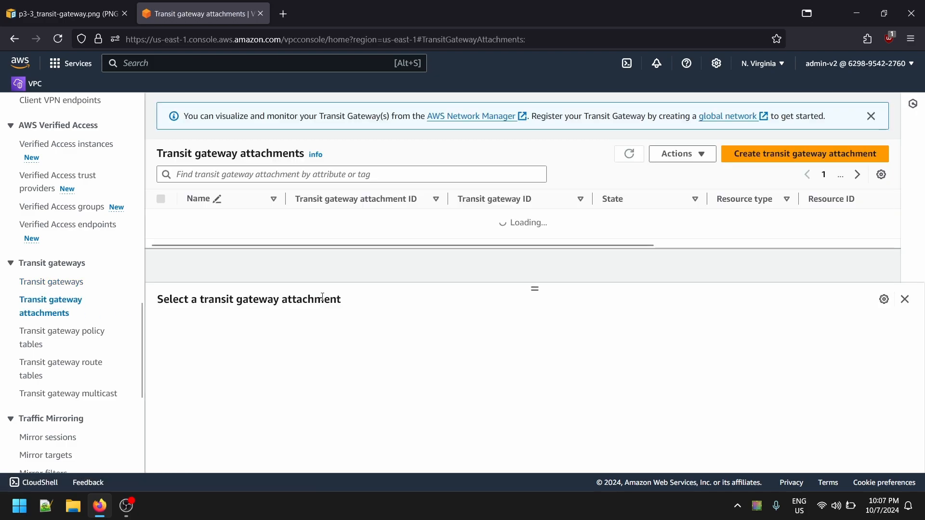
pyautogui.click(905, 299)
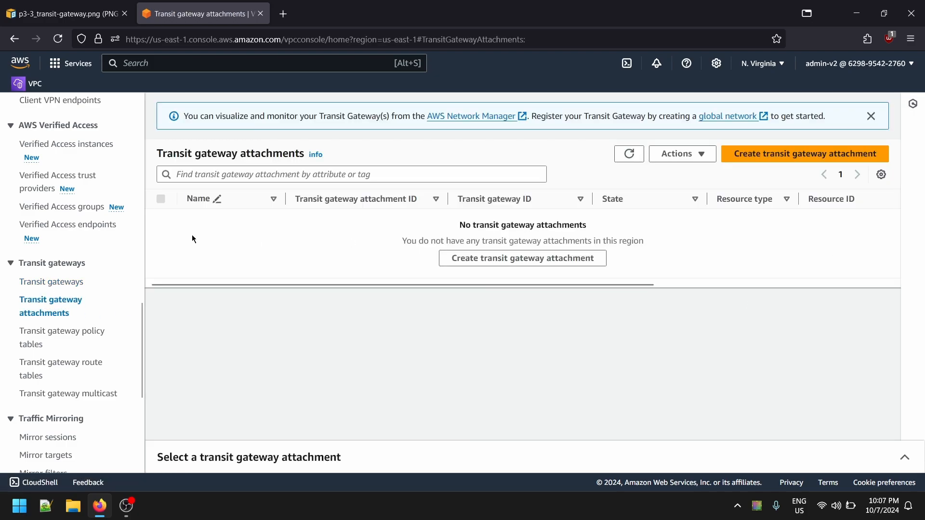
pyautogui.scroll(10, 95, 219)
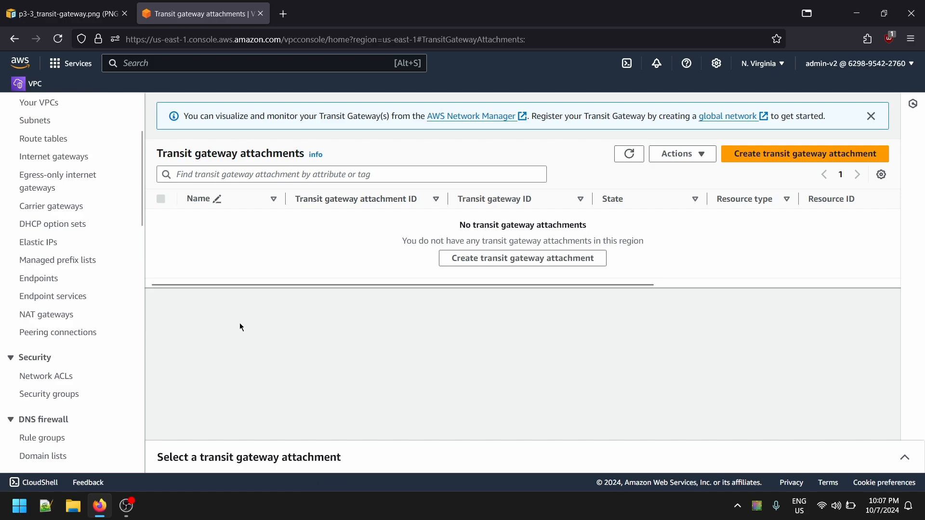
pyautogui.scroll(3, 56, 269)
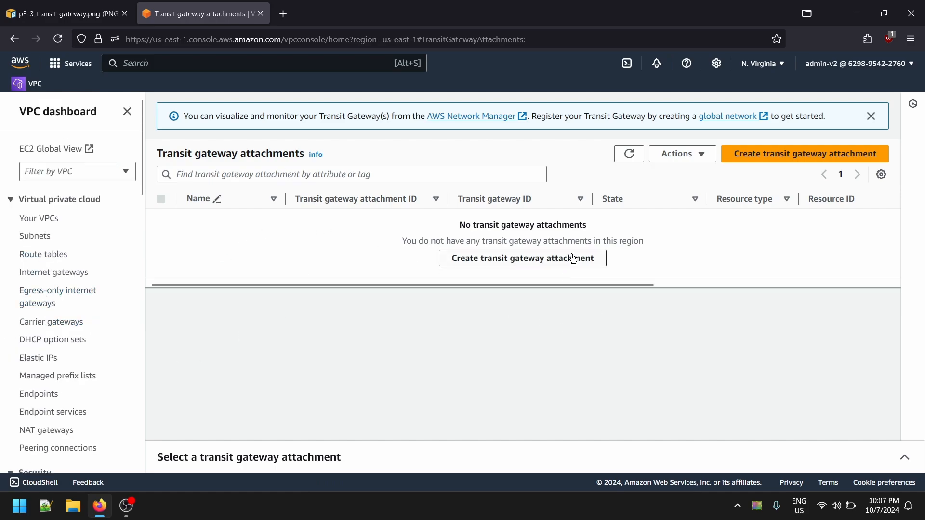
pyautogui.click(63, 14)
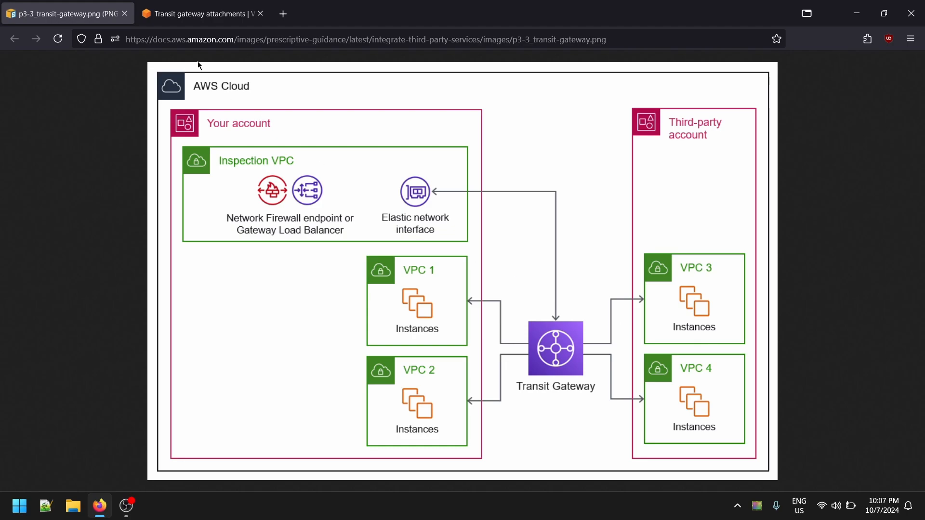
pyautogui.click(200, 13)
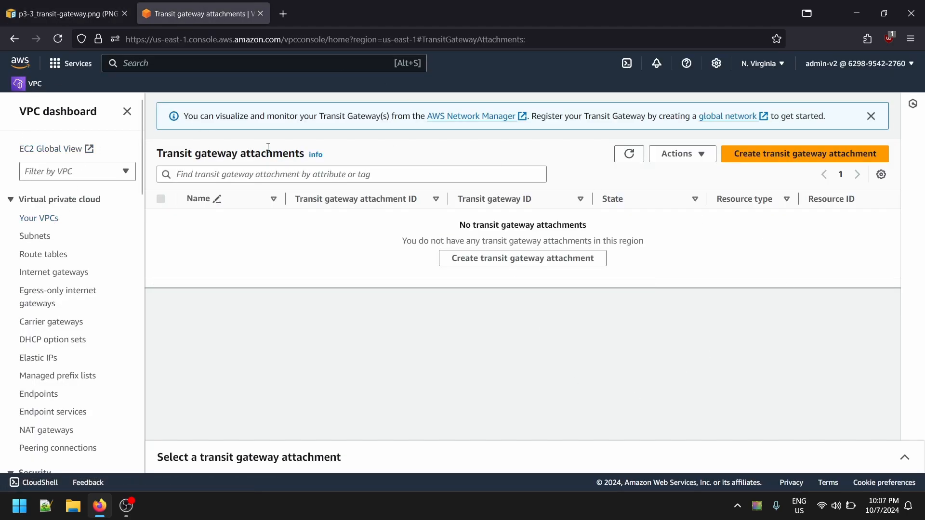
# - Open the list of VPCs in the N. Virginia region and look through the available VPC resource categories
pyautogui.click(22, 83)
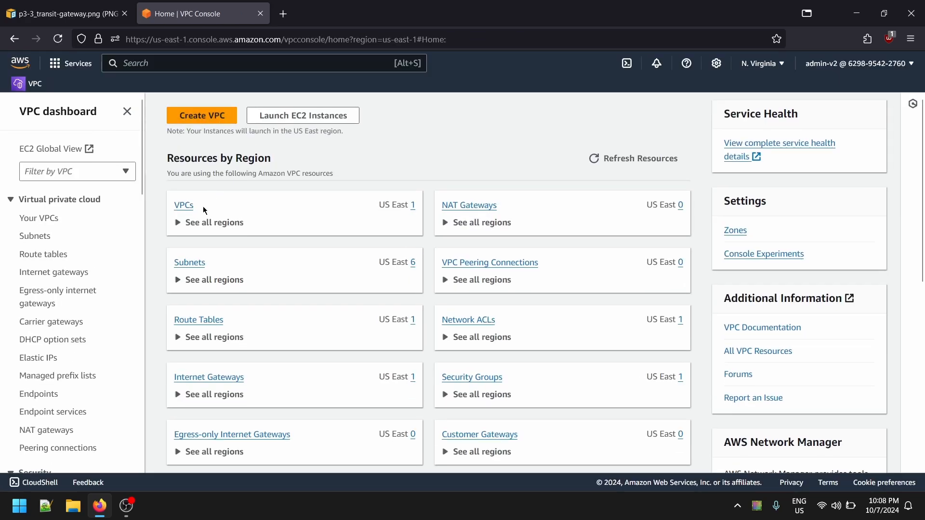
pyautogui.click(183, 206)
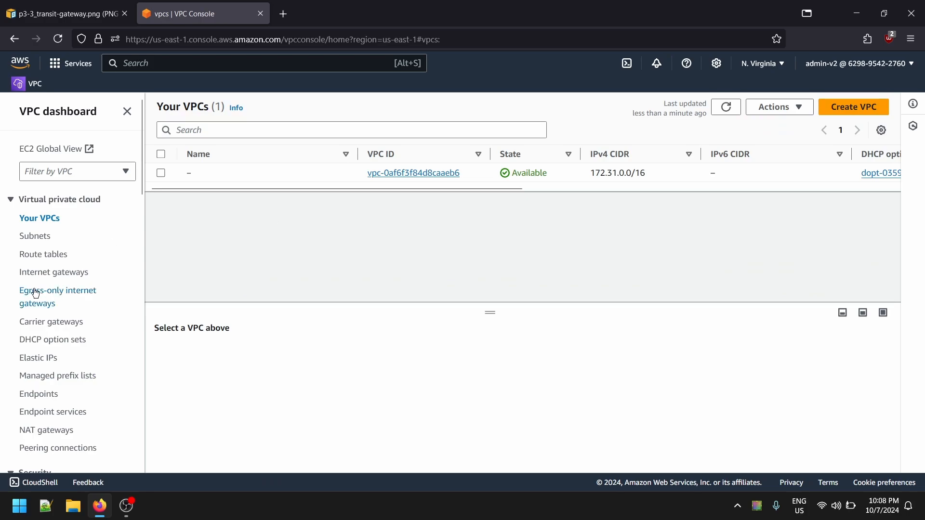
pyautogui.scroll(-1, 34, 291)
pyautogui.scroll(1, 39, 291)
pyautogui.scroll(-3, 65, 295)
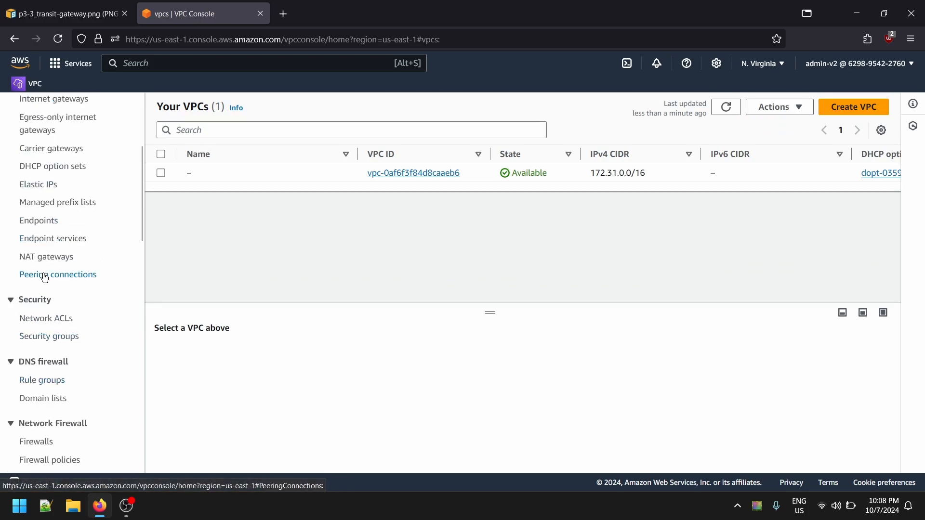
pyautogui.scroll(3, 80, 283)
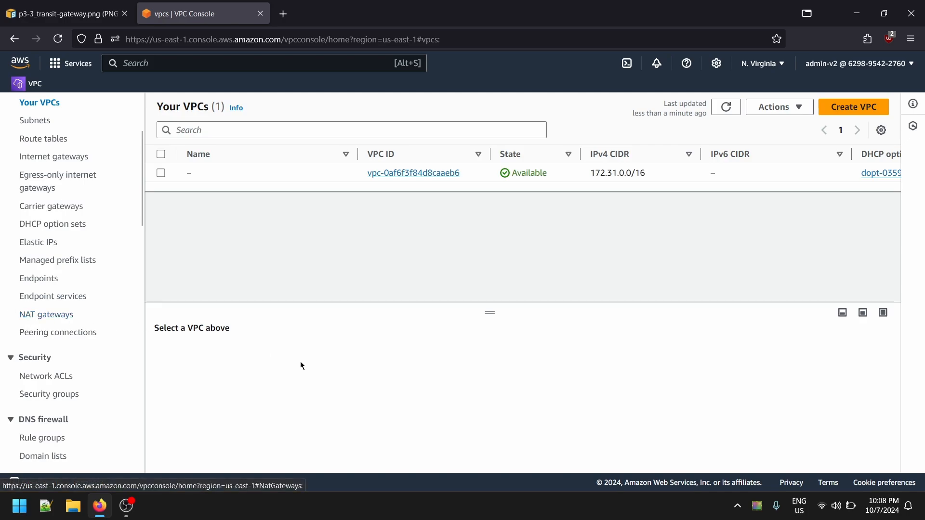
pyautogui.scroll(3, 67, 284)
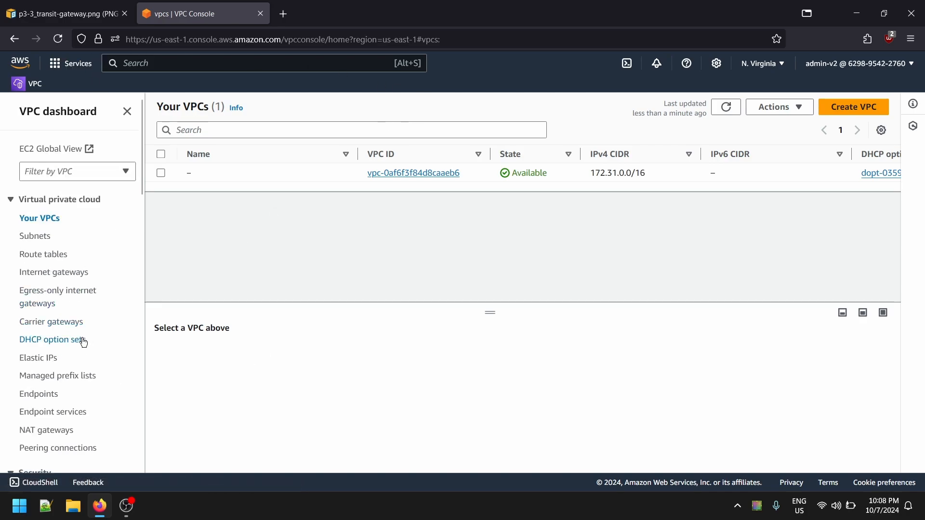
pyautogui.scroll(-3, 2, 366)
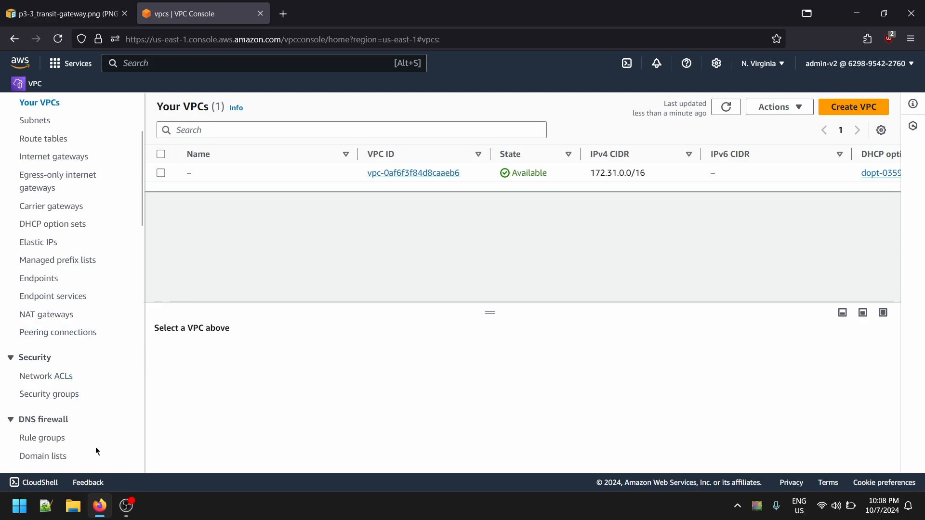
pyautogui.scroll(-3, 46, 403)
pyautogui.scroll(5, 47, 402)
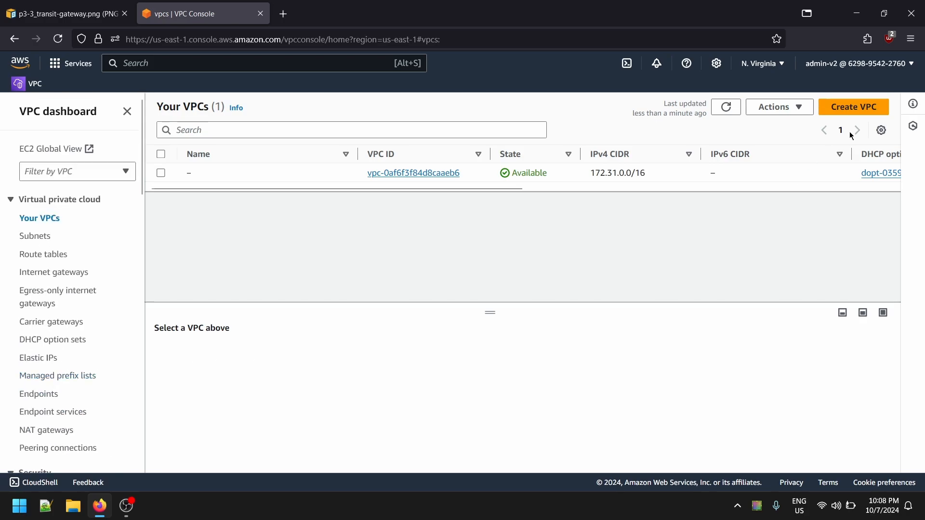
# - Open the VPC creation form and examine its resource, CIDR block and tenancy settings
pyautogui.click(856, 112)
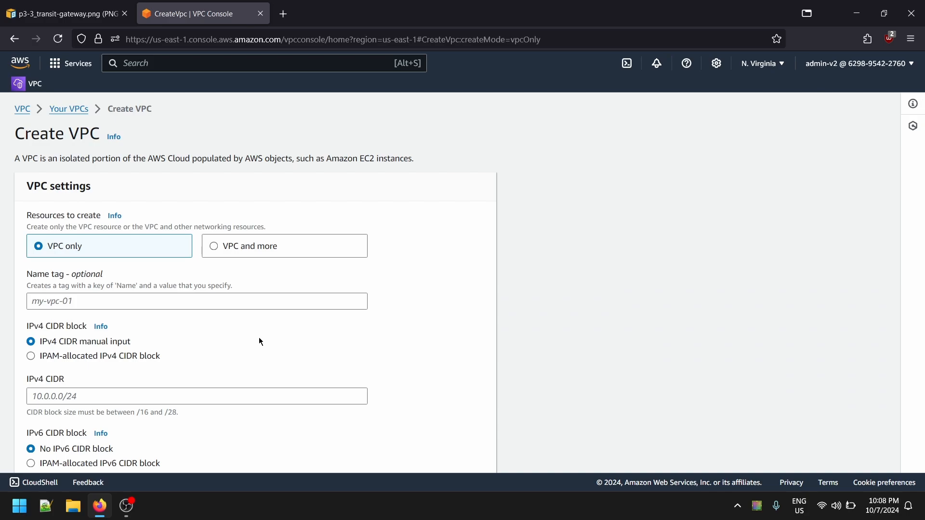
pyautogui.scroll(-1, 241, 281)
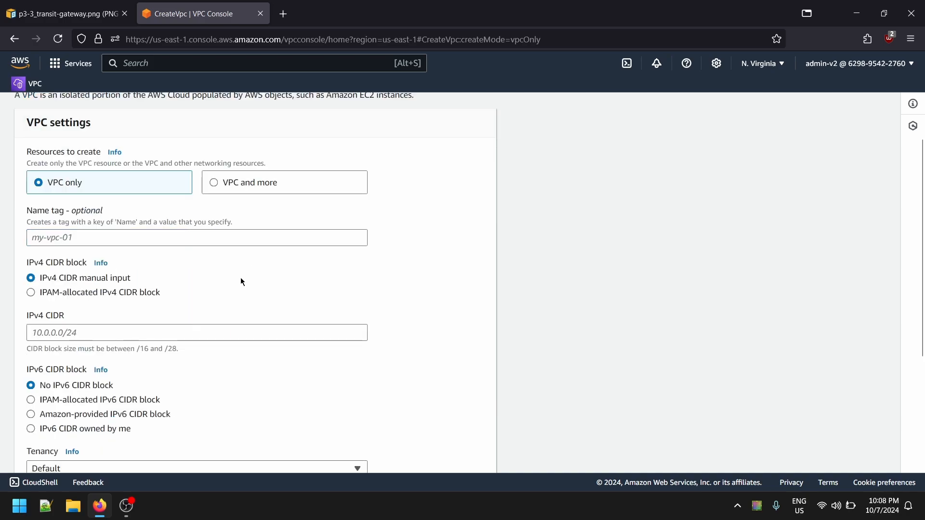
pyautogui.scroll(1, 236, 298)
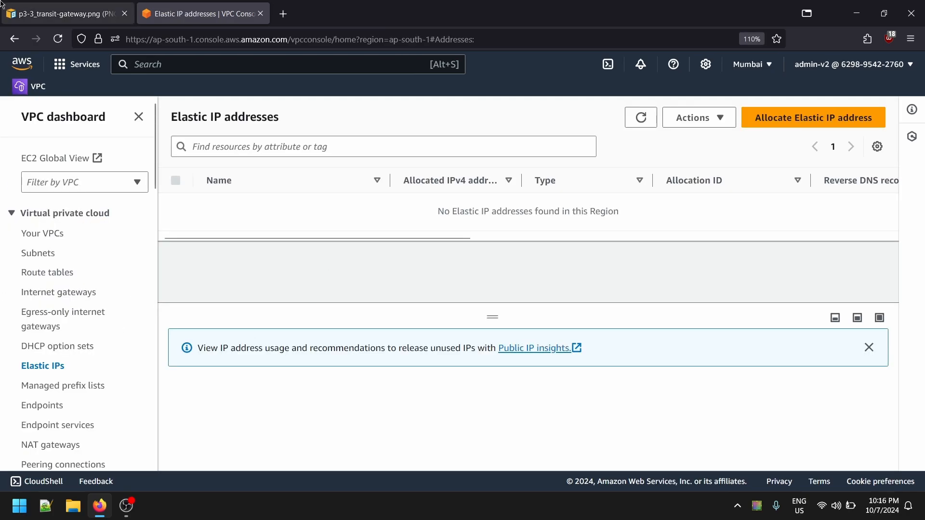
# - Start a new VPC-only resource in the Mumbai region with the name tag test-vpc-01
pyautogui.click(121, 10)
pyautogui.click(143, 4)
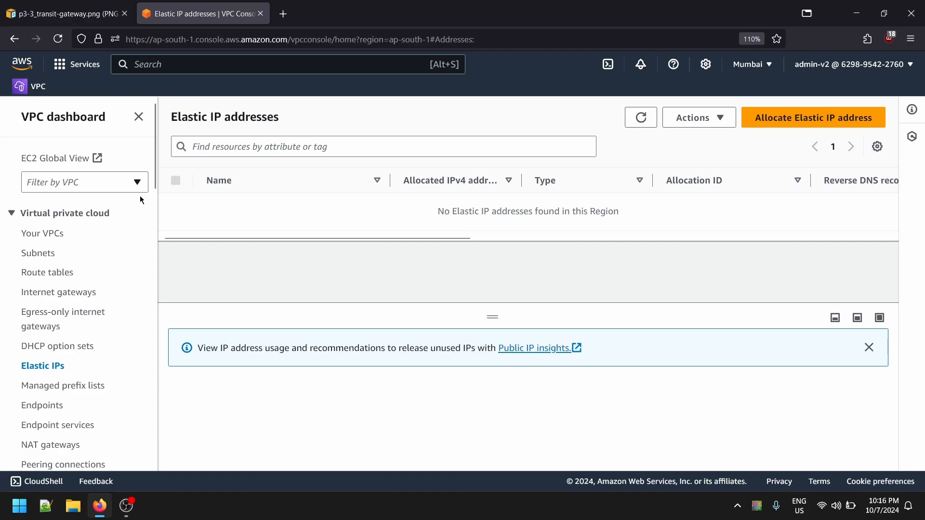
pyautogui.click(47, 235)
pyautogui.click(847, 112)
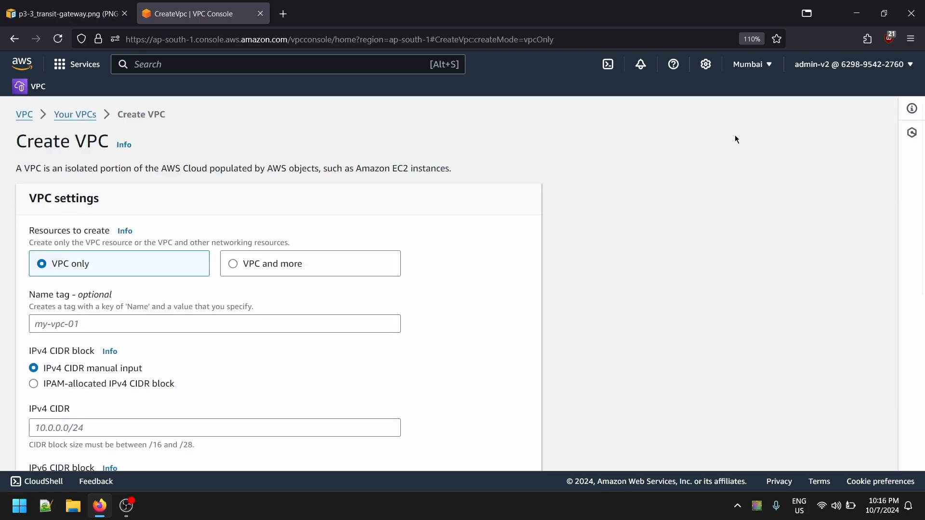
pyautogui.click(189, 323)
pyautogui.write('test-vpc-01')
pyautogui.scroll(-3, 38, 292)
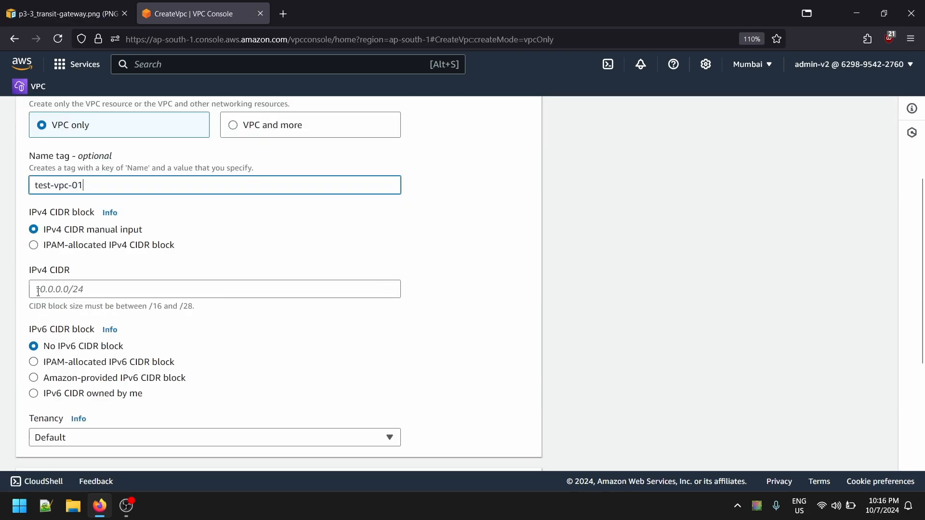
pyautogui.click(99, 297)
pyautogui.moveTo(85, 186); pyautogui.dragTo(2, 178)
pyautogui.hotkey('ctrl', 'c')
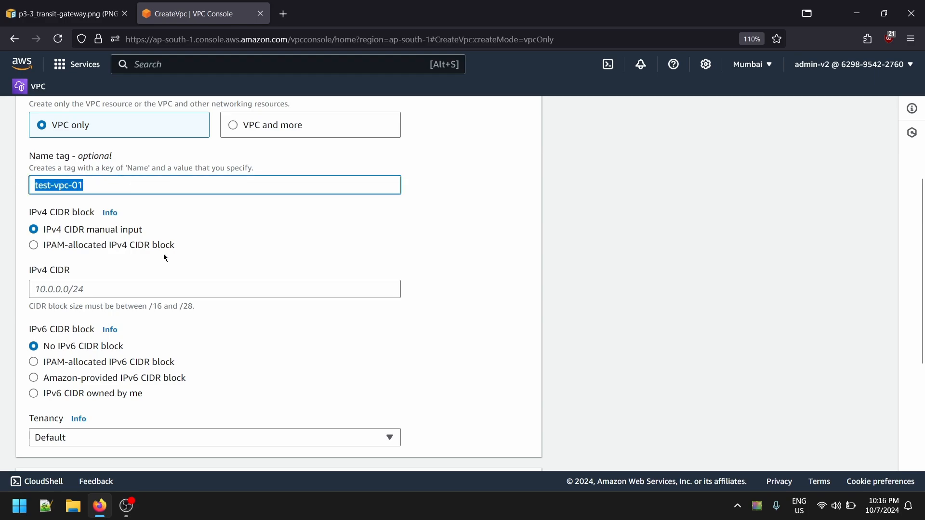
# - Set the IPv4 CIDR of test-vpc-01 to 10.0.0.0/16 and create the VPC
pyautogui.click(175, 294)
pyautogui.write('10.')
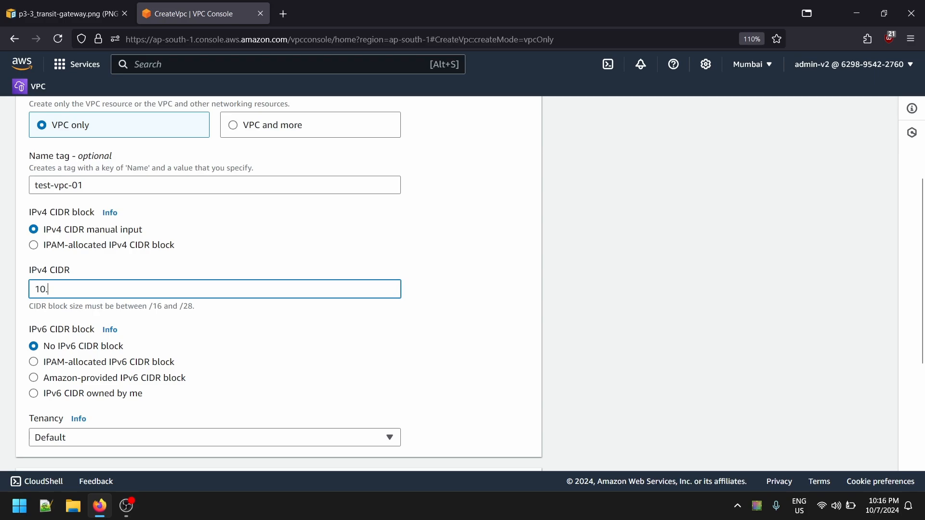
pyautogui.write('0.0.0/16')
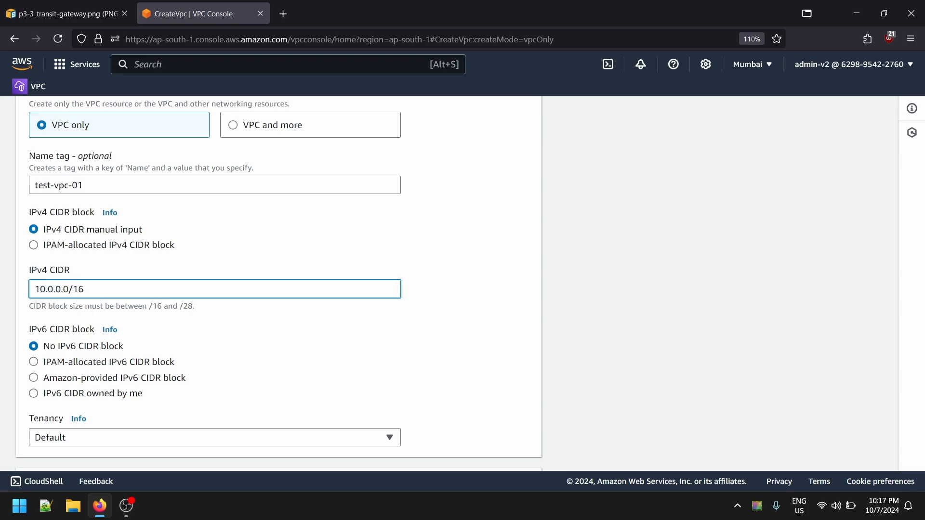
pyautogui.click(254, 313)
pyautogui.scroll(-4, 367, 333)
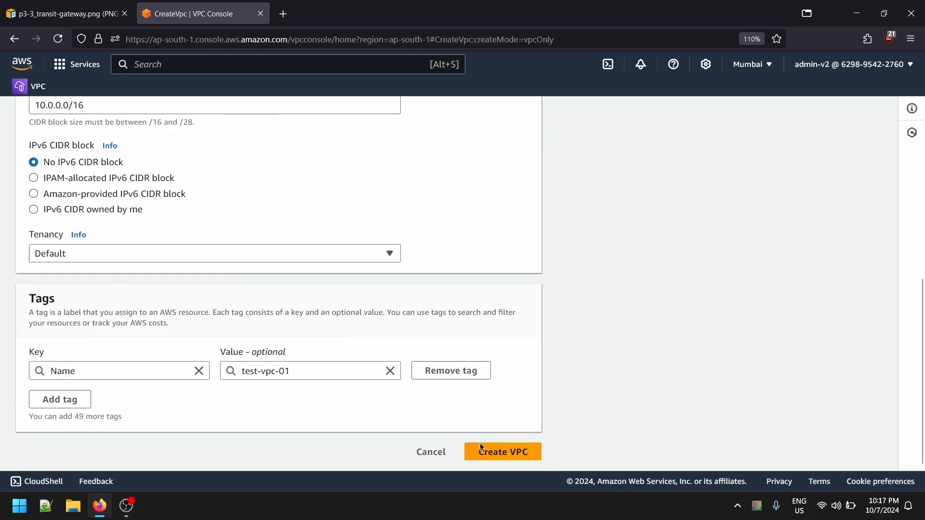
pyautogui.click(520, 457)
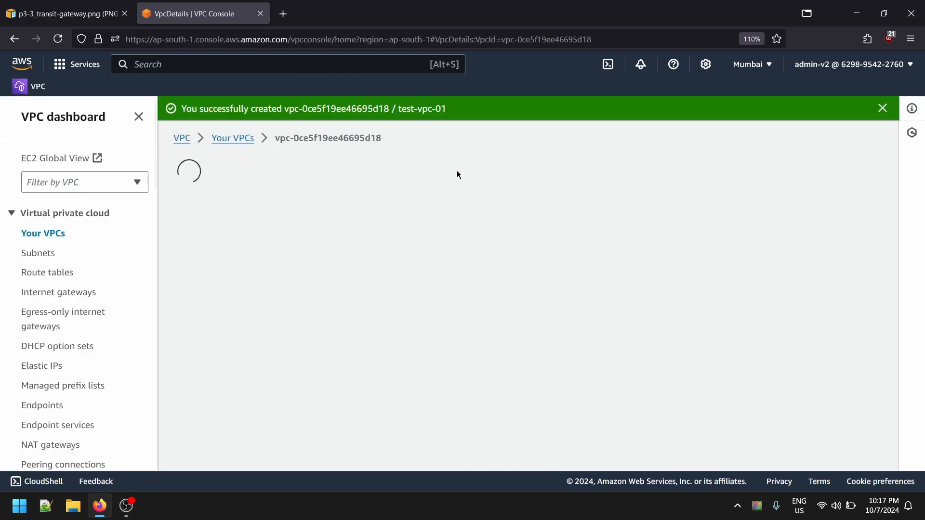
# - Check the refreshed subnets list and return to the list of VPCs
pyautogui.click(38, 253)
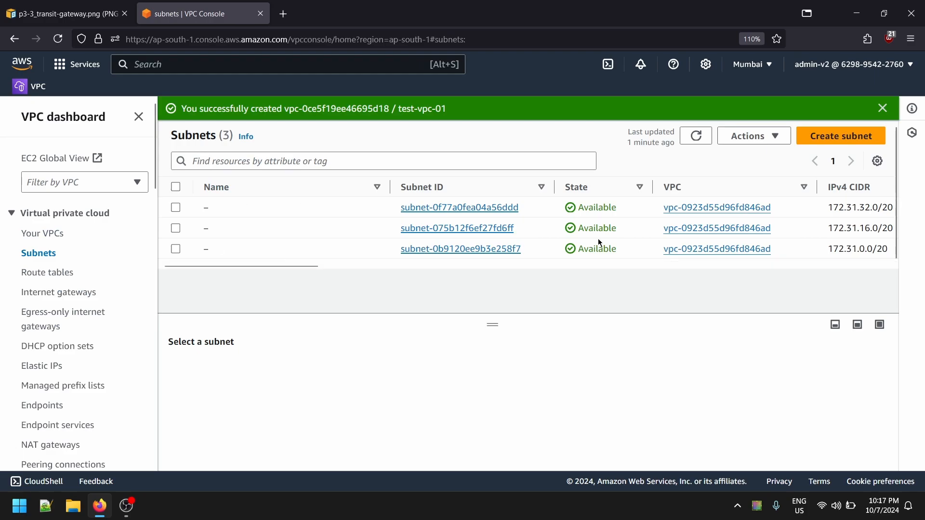
pyautogui.click(696, 136)
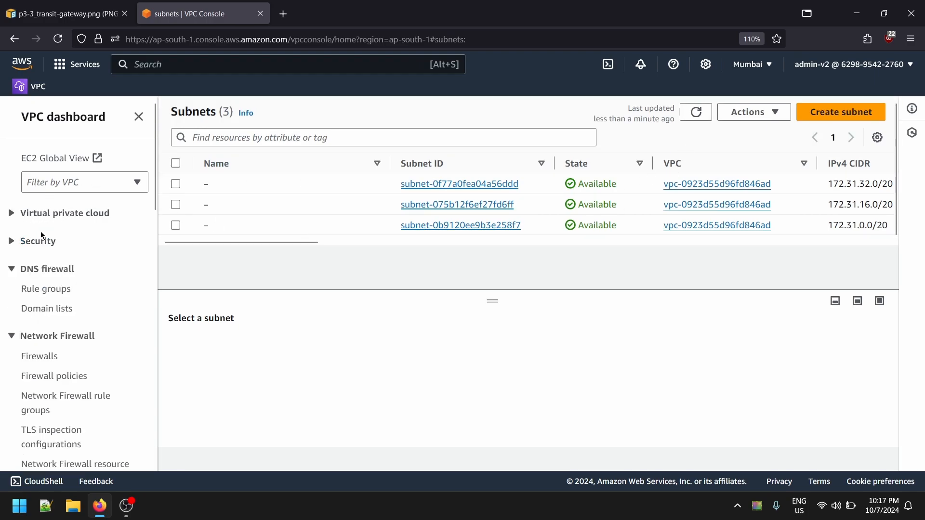
pyautogui.click(47, 237)
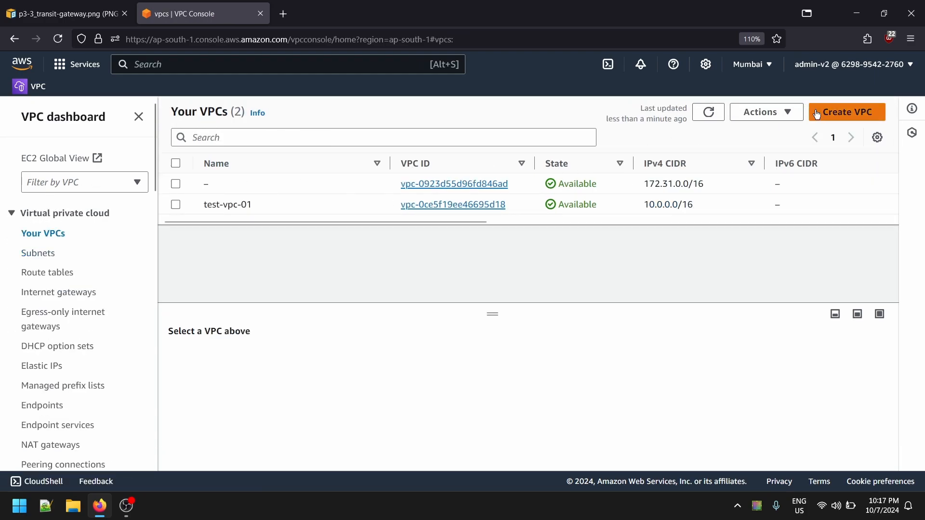
# - Start a second VPC-only resource with the name tag test-vpc-02
pyautogui.click(847, 112)
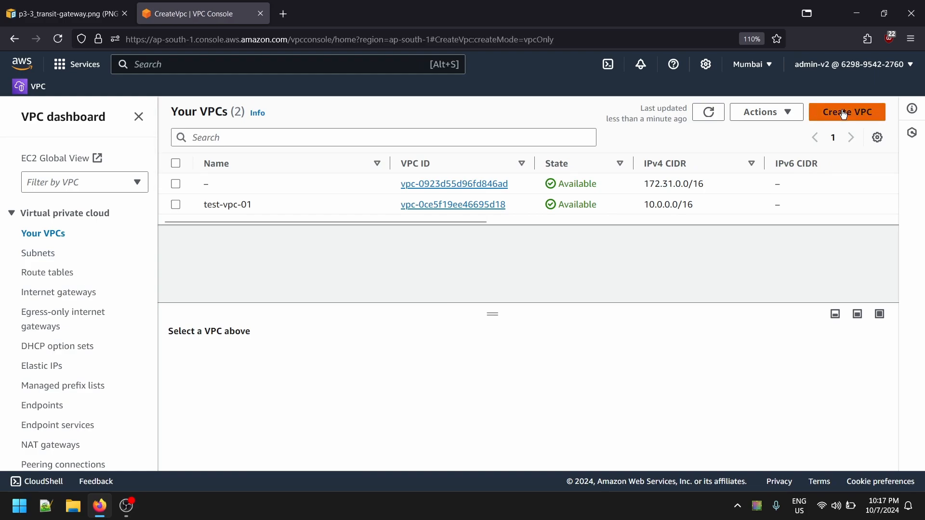
pyautogui.click(104, 323)
pyautogui.hotkey('ctrl', 'v')
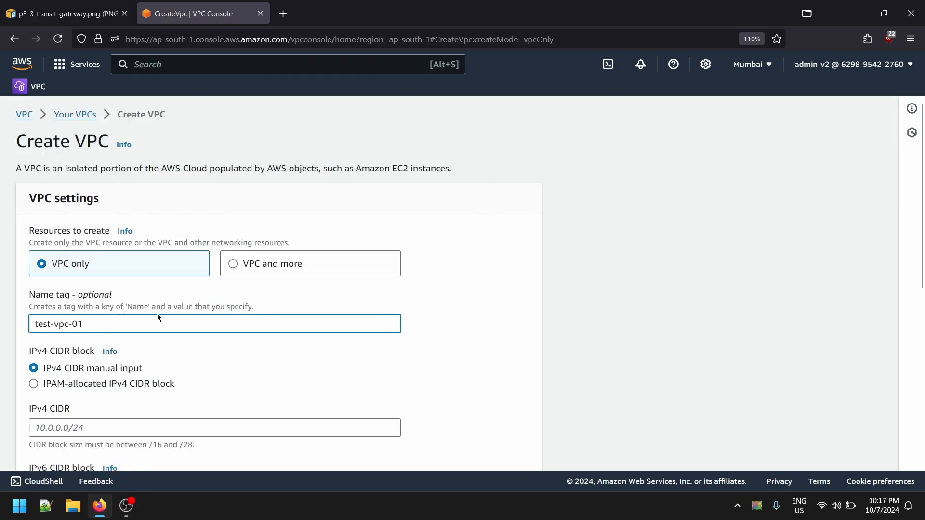
pyautogui.press('BackSpace')
pyautogui.write('2')
pyautogui.scroll(-4, 155, 320)
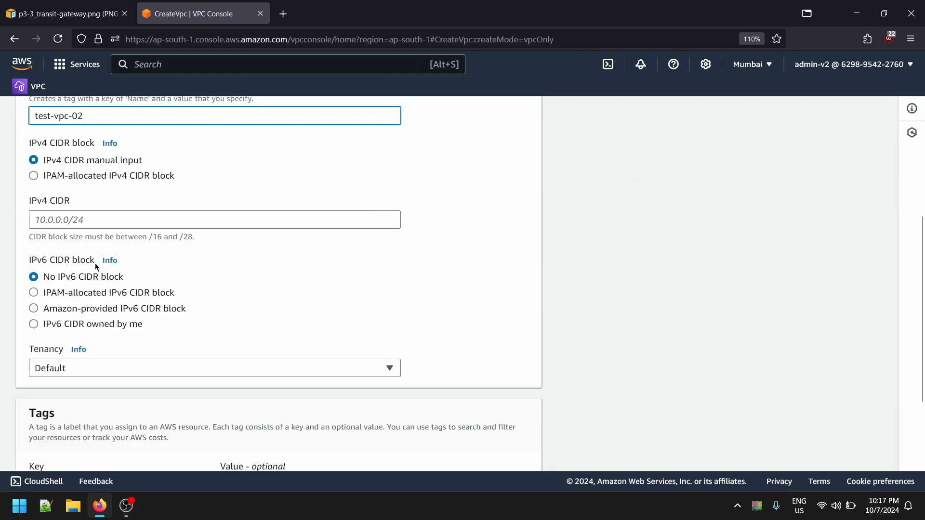
# - Set the IPv4 CIDR of test-vpc-02 to 11.0.0.0/16
pyautogui.click(121, 225)
pyautogui.write('1100')
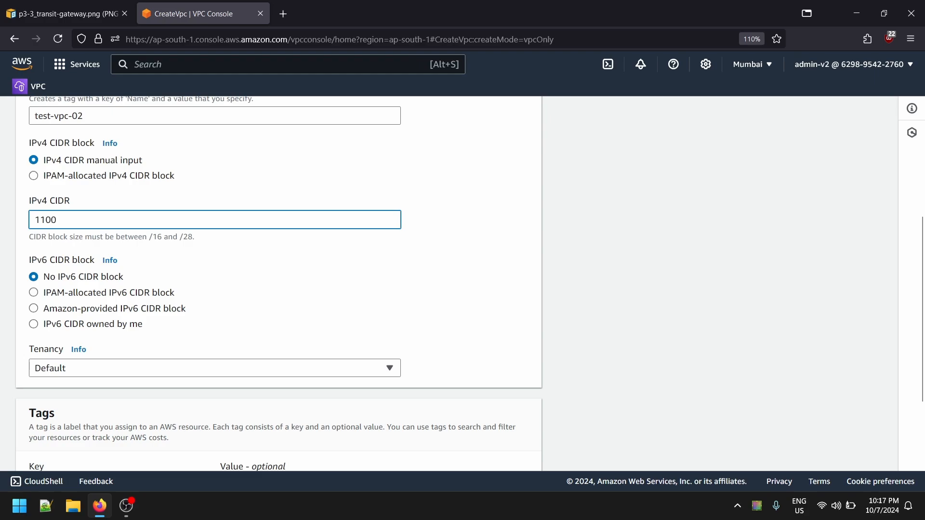
pyautogui.press('BackSpace')
pyautogui.press('BackSpace')
pyautogui.write('.0.0.0/16')
pyautogui.scroll(-3, 122, 227)
pyautogui.scroll(5, 196, 245)
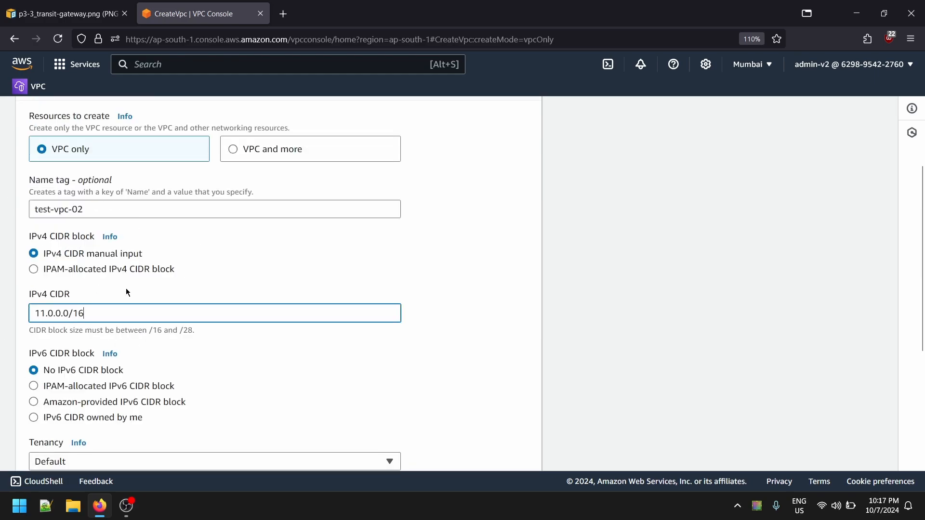
# - Create the test-vpc-02 VPC and refresh the list of VPCs
pyautogui.scroll(-4, 128, 291)
pyautogui.click(524, 458)
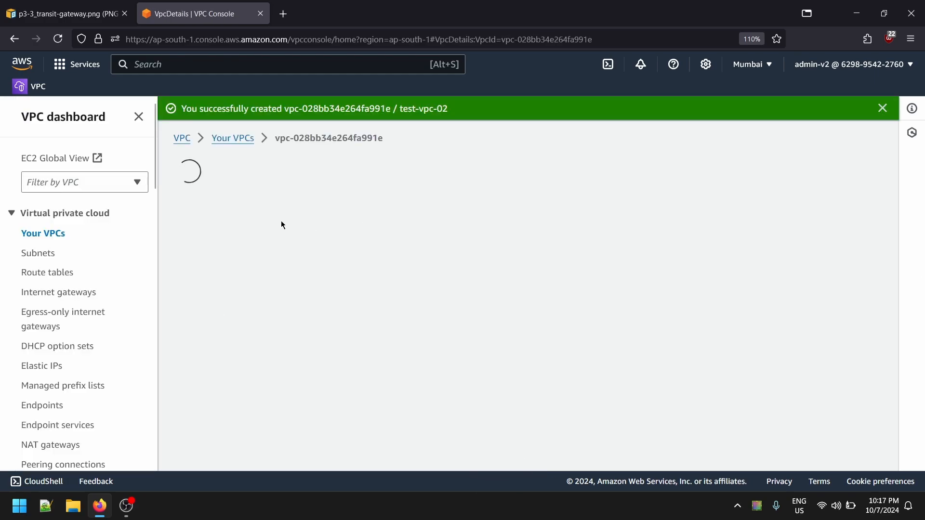
pyautogui.click(227, 137)
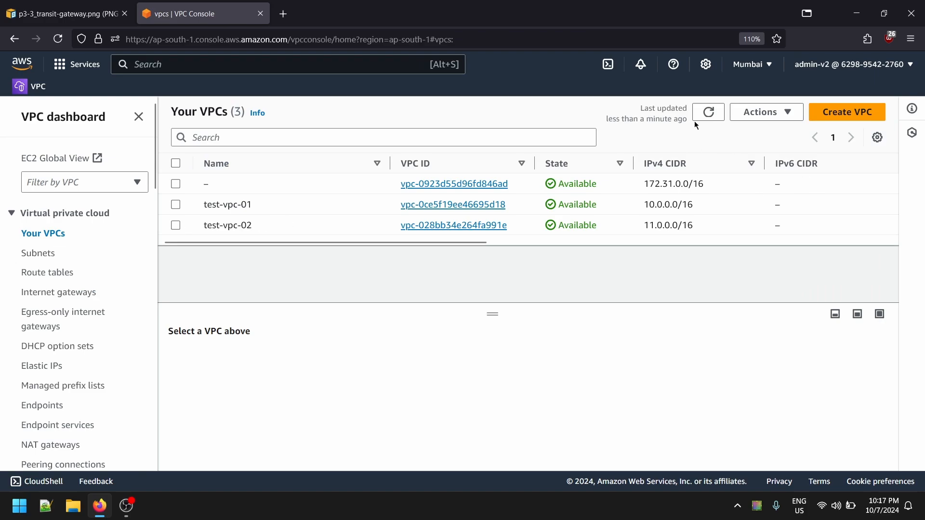
pyautogui.click(710, 112)
# - Start creating a new subnet in the test-vpc-01 VPC
pyautogui.click(49, 253)
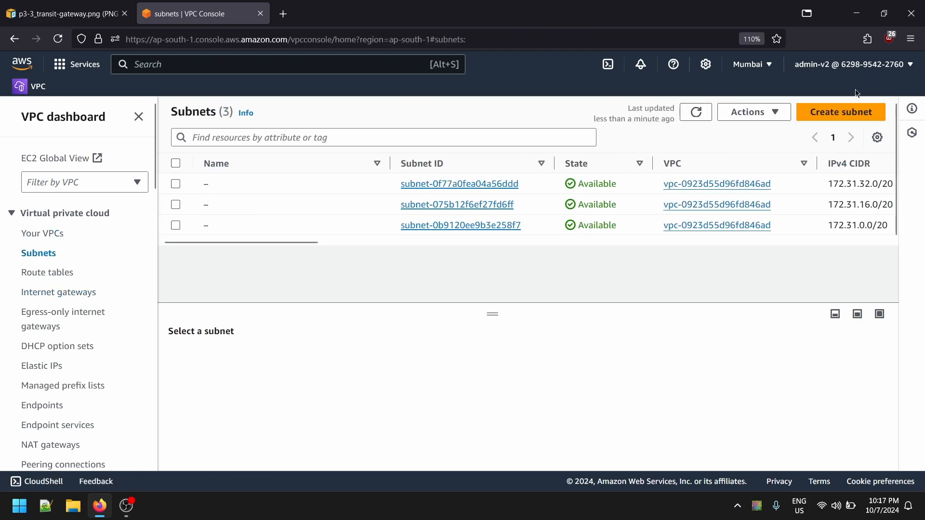
pyautogui.click(833, 112)
pyautogui.click(102, 241)
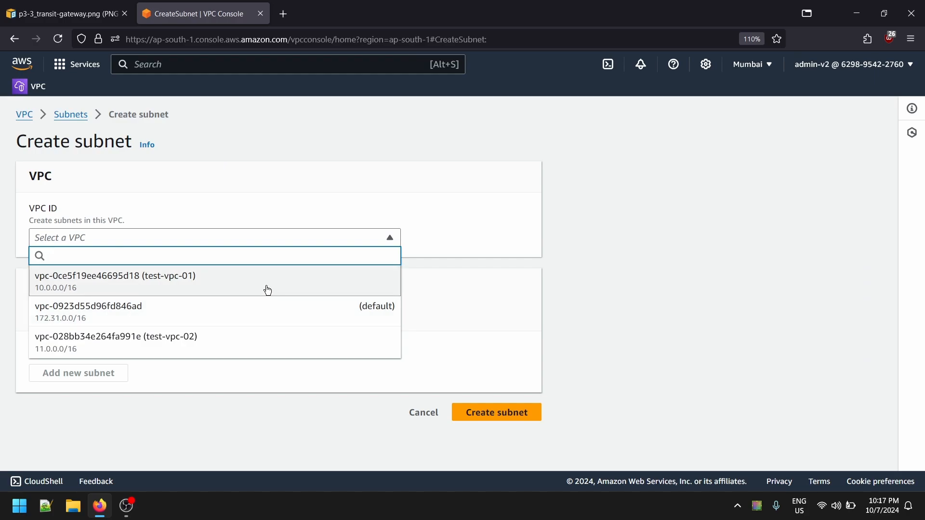
pyautogui.click(152, 286)
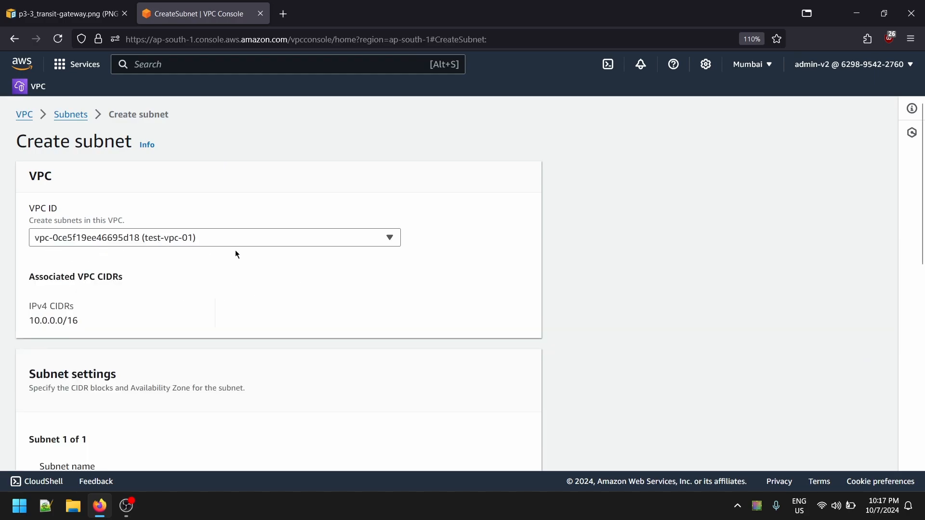
# - Name the new test-vpc-01 subnet test-subnet-1a
pyautogui.scroll(-5, 145, 290)
pyautogui.click(149, 281)
pyautogui.scroll(-5, 144, 288)
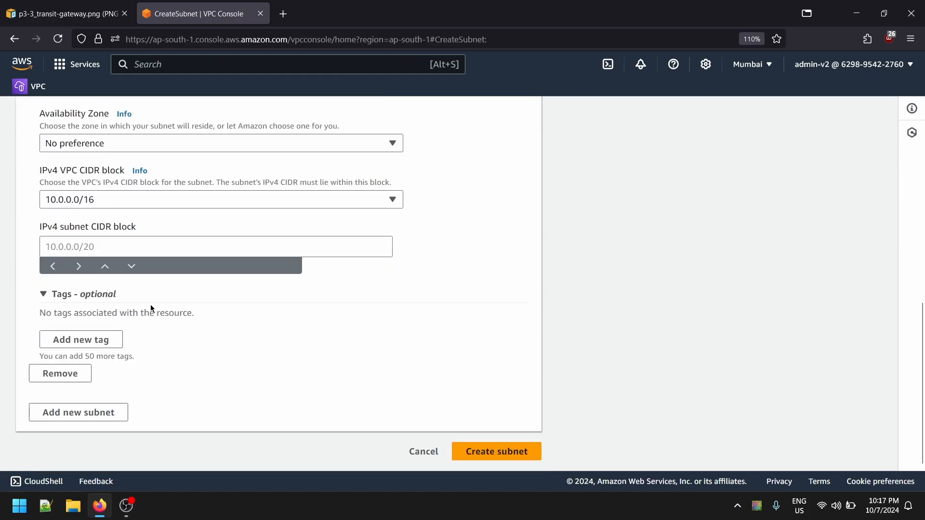
pyautogui.scroll(7, 150, 304)
pyautogui.scroll(-4, 159, 314)
pyautogui.hotkey('ctrl', 'v')
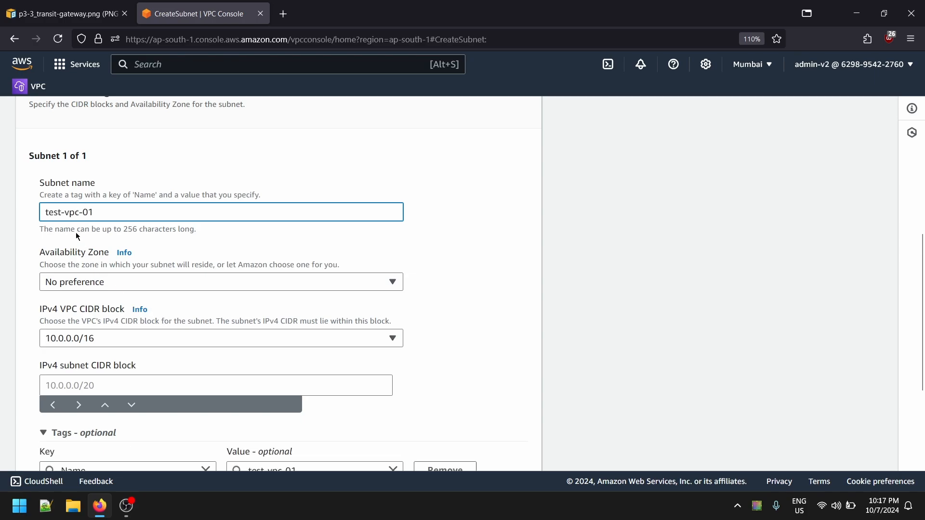
pyautogui.doubleClick(70, 215)
pyautogui.write('subnet')
pyautogui.press('BackSpace')
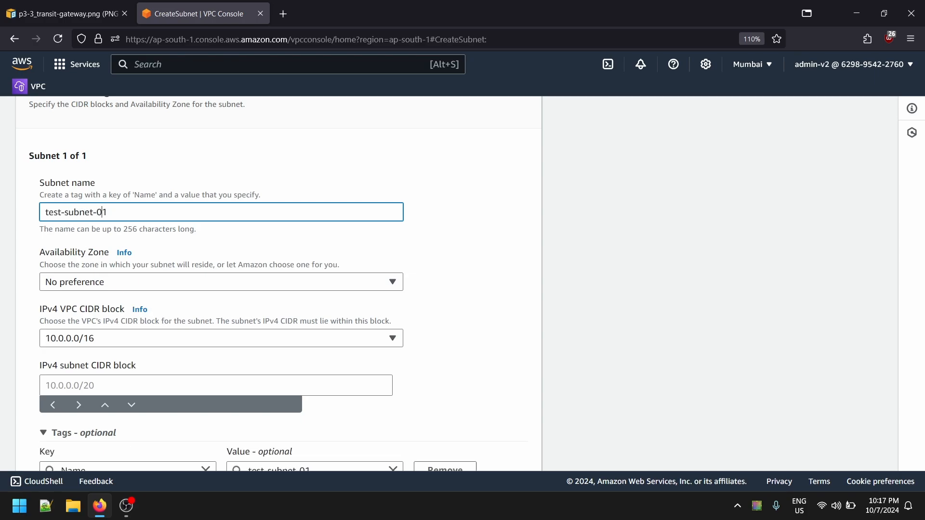
pyautogui.press('BackSpace')
# - Place test-subnet-1a in availability zone ap-south-1a and set its IPv4 subnet CIDR block to 10.0.1.0/24
pyautogui.click(145, 282)
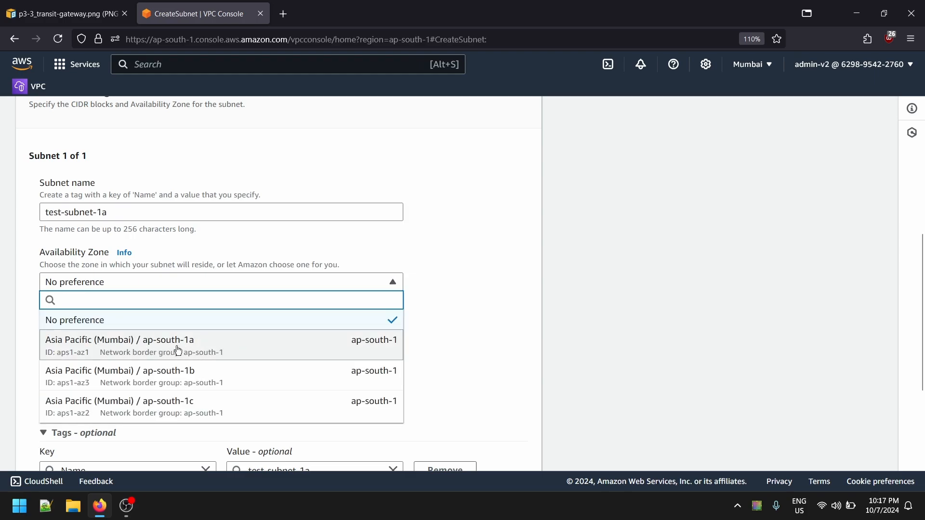
pyautogui.click(269, 357)
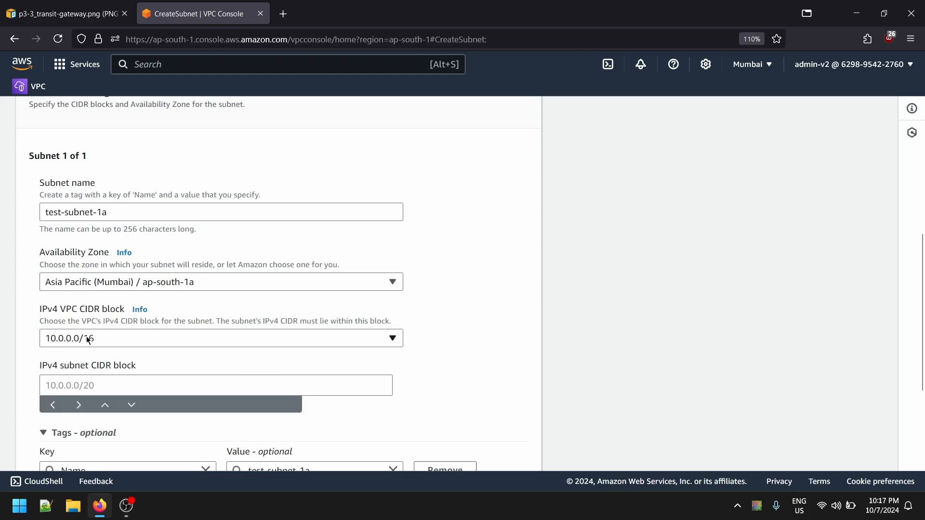
pyautogui.click(137, 376)
pyautogui.write('10')
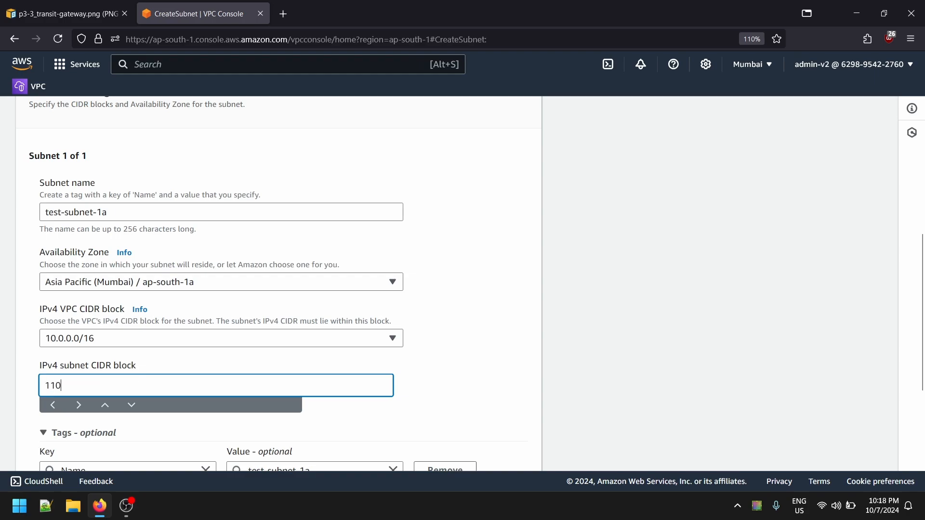
pyautogui.press('BackSpace')
pyautogui.write('0.')
pyautogui.write('0.0')
pyautogui.write('0.1')
pyautogui.write('.0')
pyautogui.write('/24')
# - Create test-subnet-1a and remove the subnet ID filter from the subnets list
pyautogui.click(394, 436)
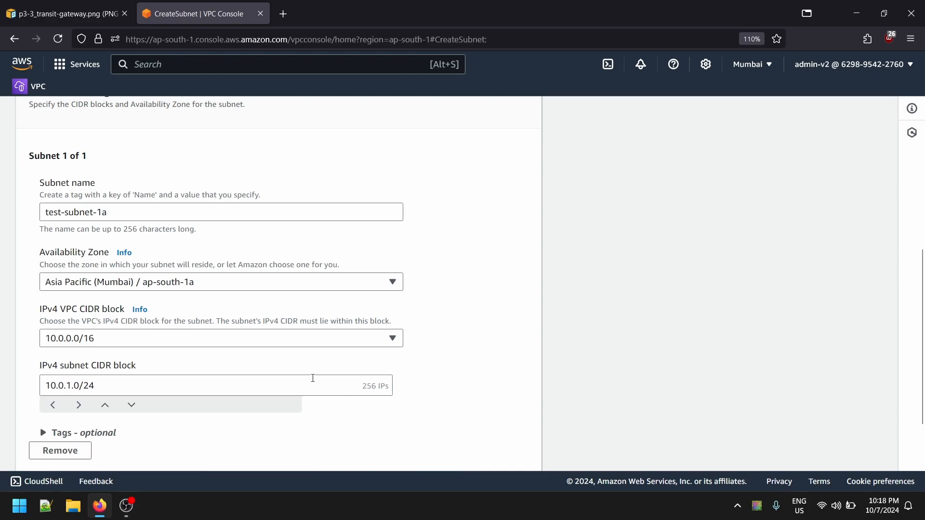
pyautogui.scroll(-2, 312, 379)
pyautogui.click(498, 453)
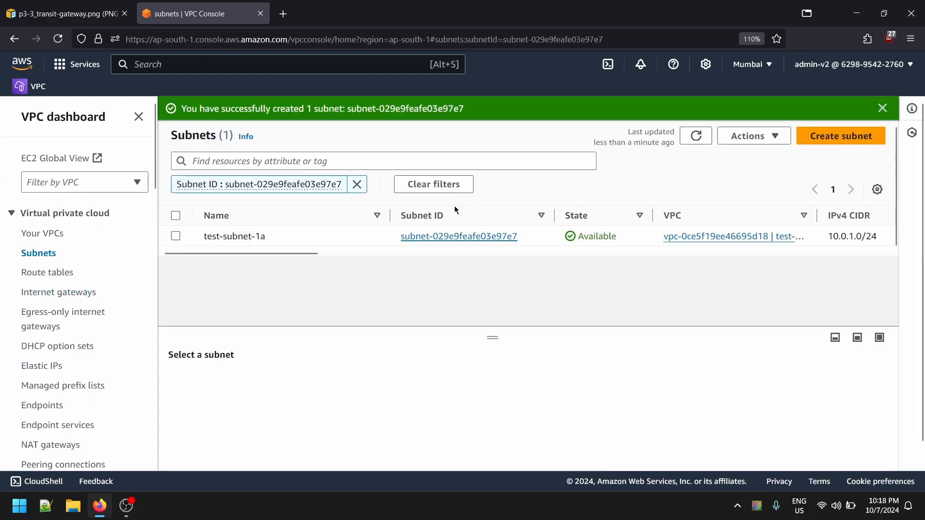
pyautogui.click(358, 184)
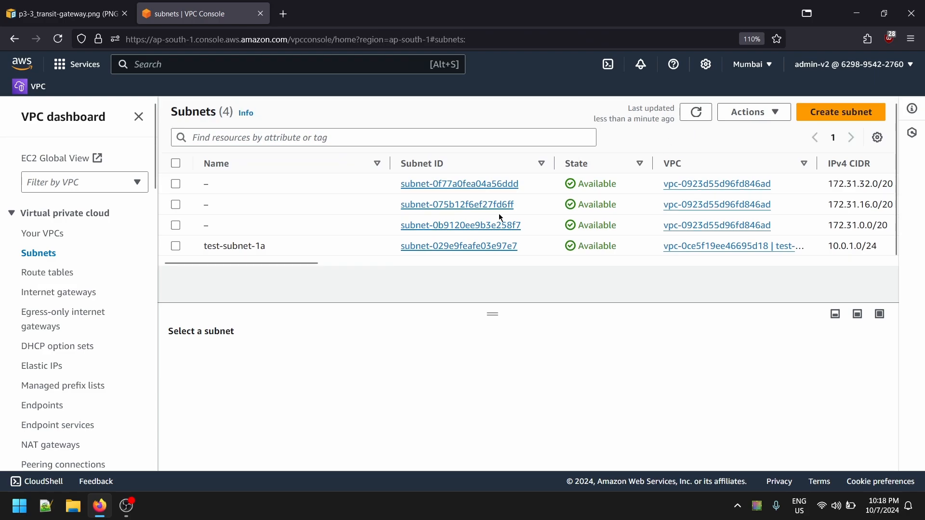
# - Start creating another subnet, this one in the test-vpc-02 VPC
pyautogui.click(822, 116)
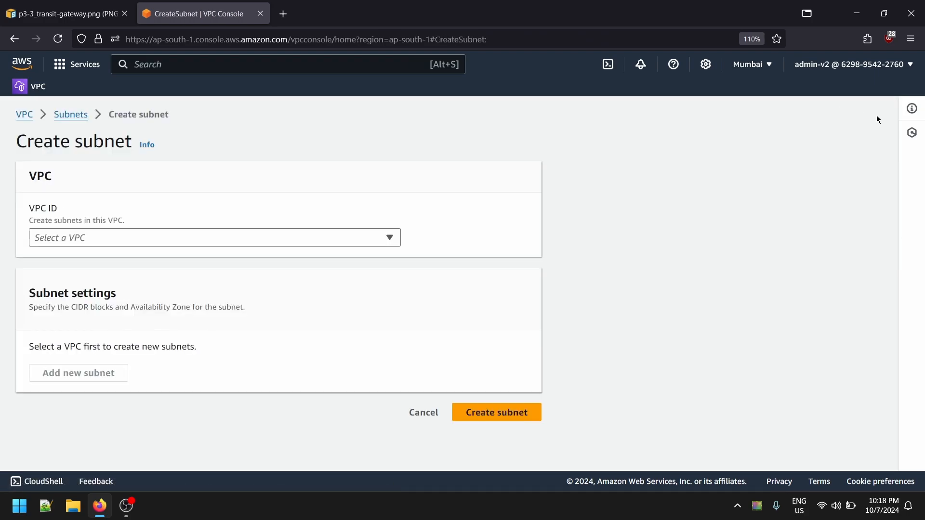
pyautogui.click(144, 237)
pyautogui.click(155, 337)
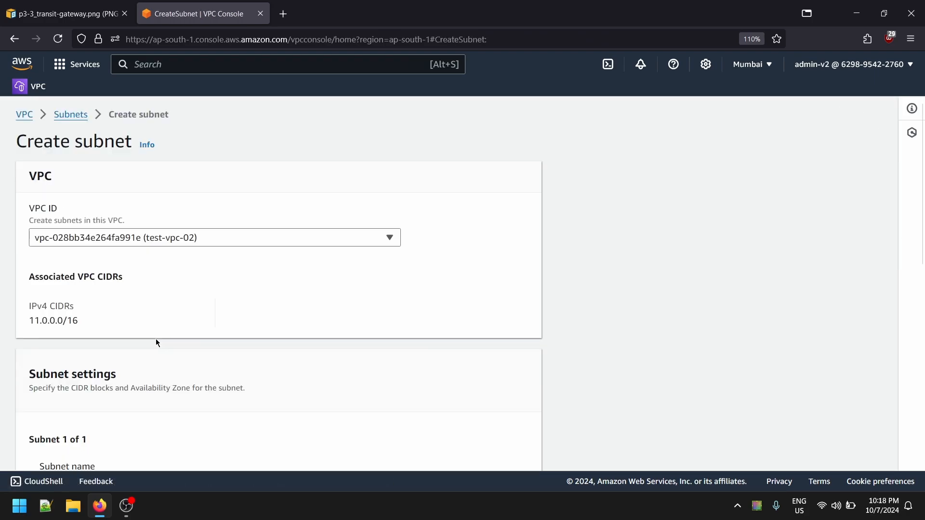
# - Name the new test-vpc-02 subnet test-subnet-1b
pyautogui.scroll(-3, 104, 290)
pyautogui.scroll(-1, 104, 291)
pyautogui.click(102, 285)
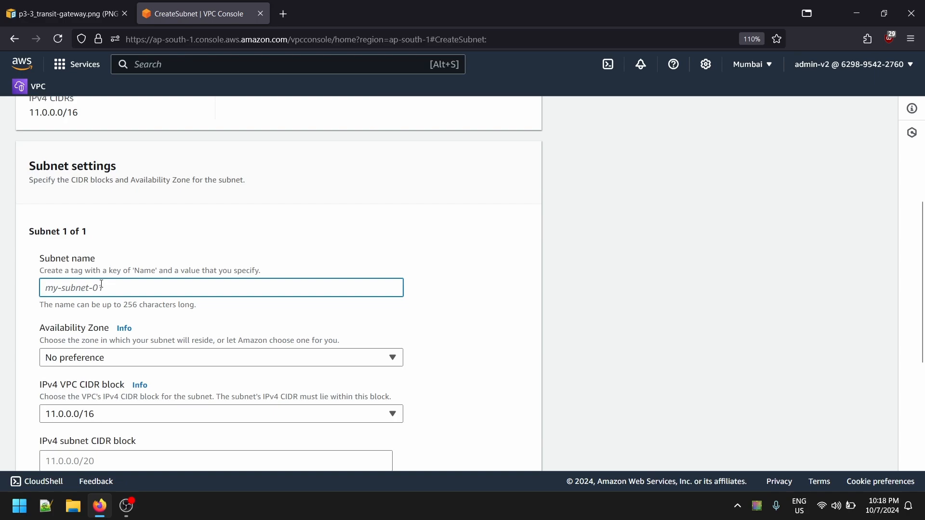
pyautogui.write('test-vpc-01')
pyautogui.doubleClick(75, 289)
pyautogui.write('subne')
pyautogui.click(159, 315)
pyautogui.click(156, 290)
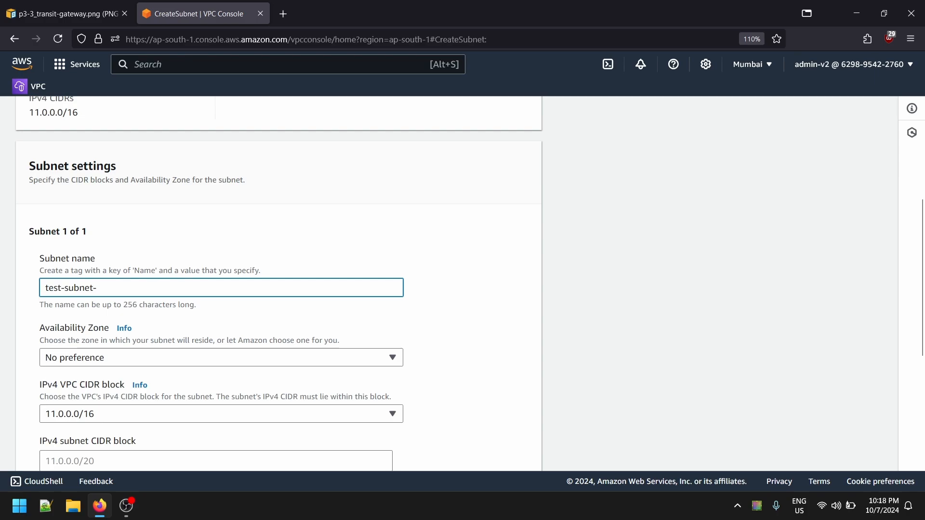
# - Place test-subnet-1b in availability zone ap-south-1b and set its IPv4 subnet CIDR block to 11.0.1.0/24
pyautogui.click(143, 359)
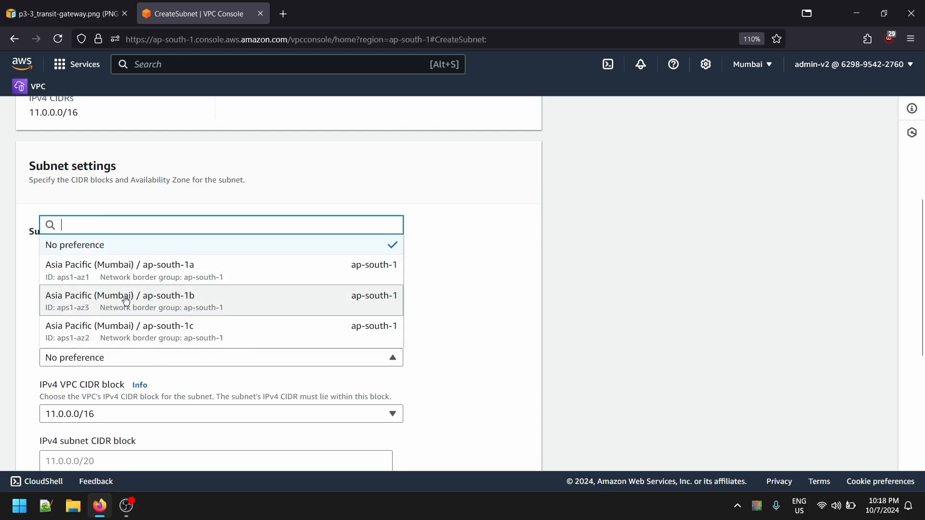
pyautogui.click(190, 309)
pyautogui.scroll(-3, 188, 307)
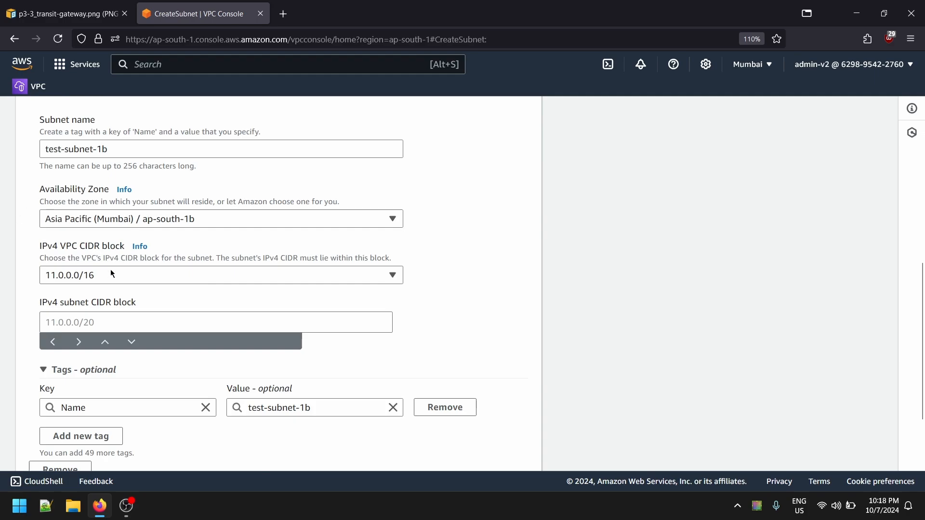
pyautogui.click(131, 317)
pyautogui.write('11')
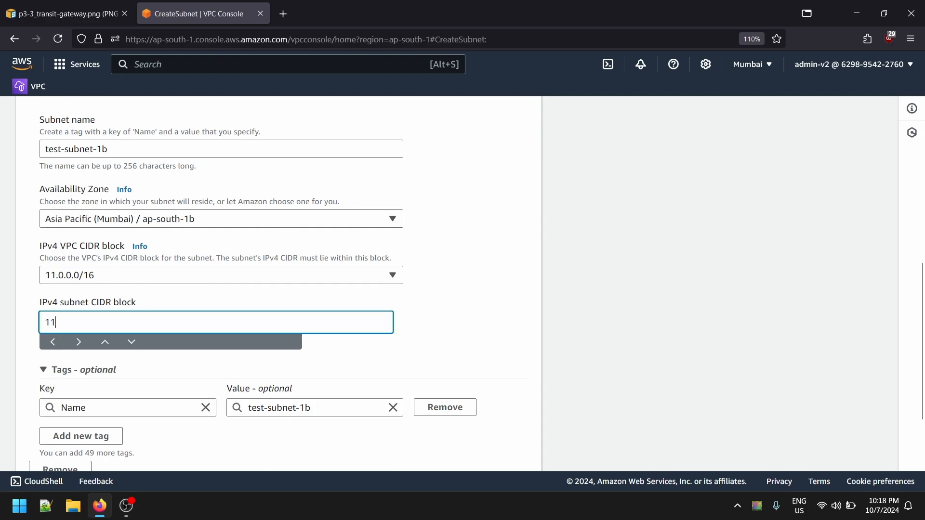
pyautogui.write('.0.1.')
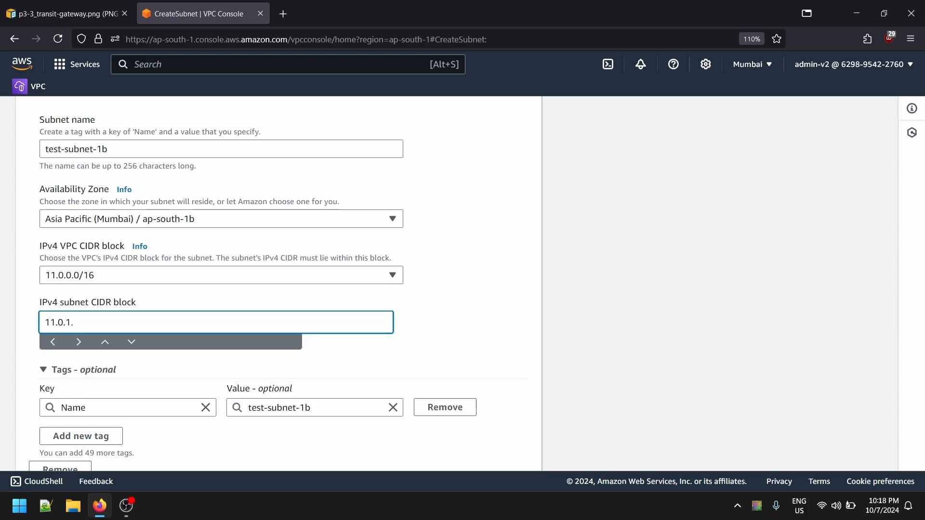
pyautogui.write('0/16')
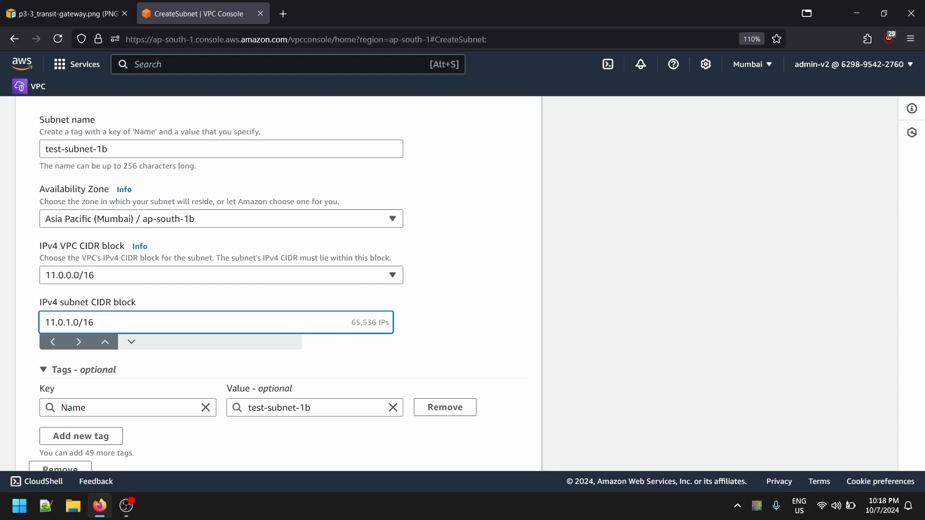
pyautogui.press('BackSpace')
pyautogui.press('BackSpace')
pyautogui.write('24')
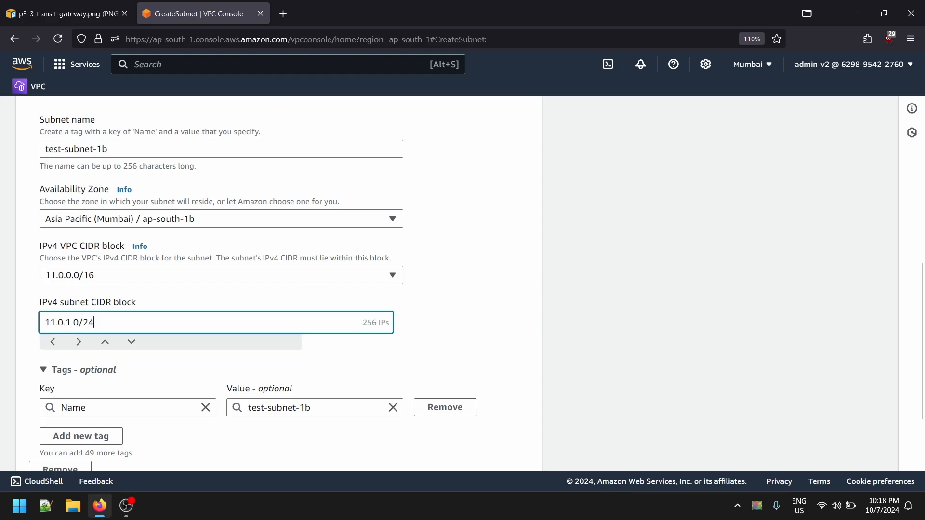
# - Review the VPC and subnet settings of test-subnet-1b and create the subnet
pyautogui.click(118, 369)
pyautogui.scroll(-1, 96, 371)
pyautogui.scroll(7, 80, 373)
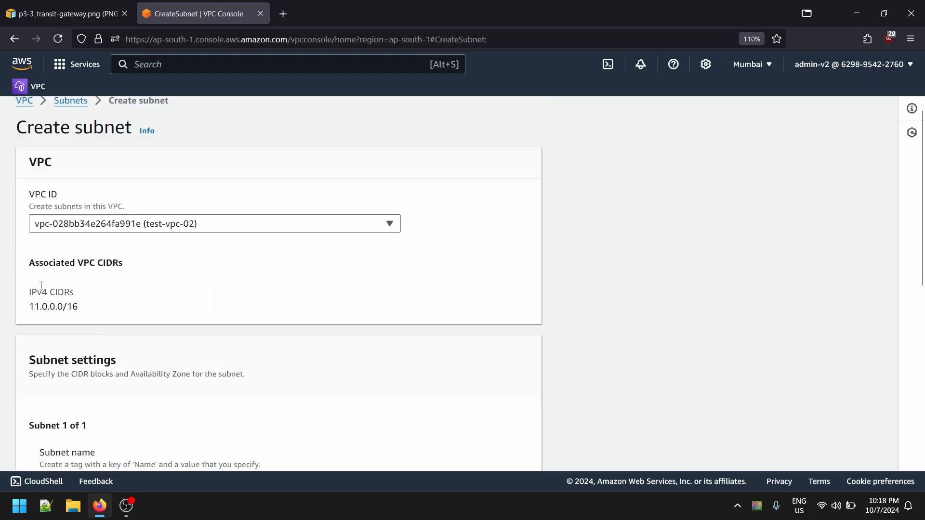
pyautogui.scroll(-7, 72, 309)
pyautogui.scroll(6, 64, 242)
pyautogui.scroll(-6, 198, 329)
pyautogui.scroll(2, 198, 330)
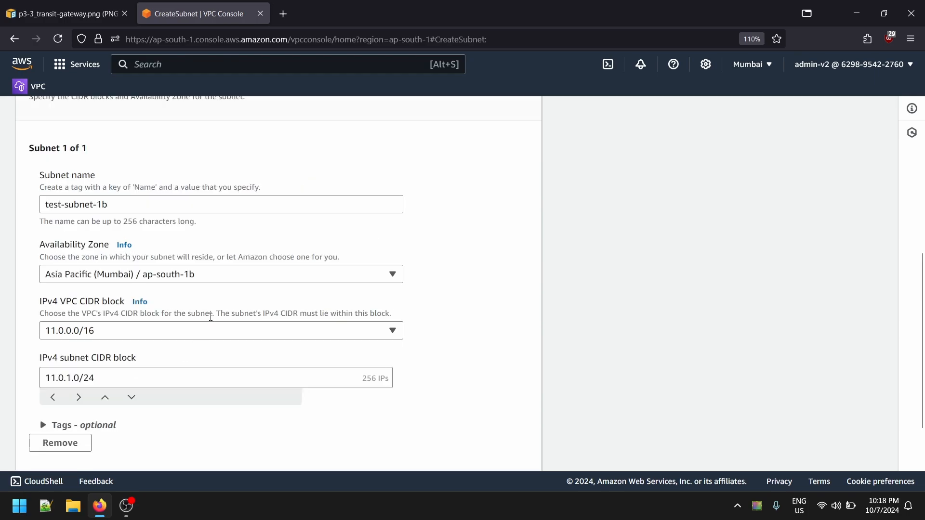
pyautogui.scroll(-2, 338, 410)
pyautogui.click(520, 453)
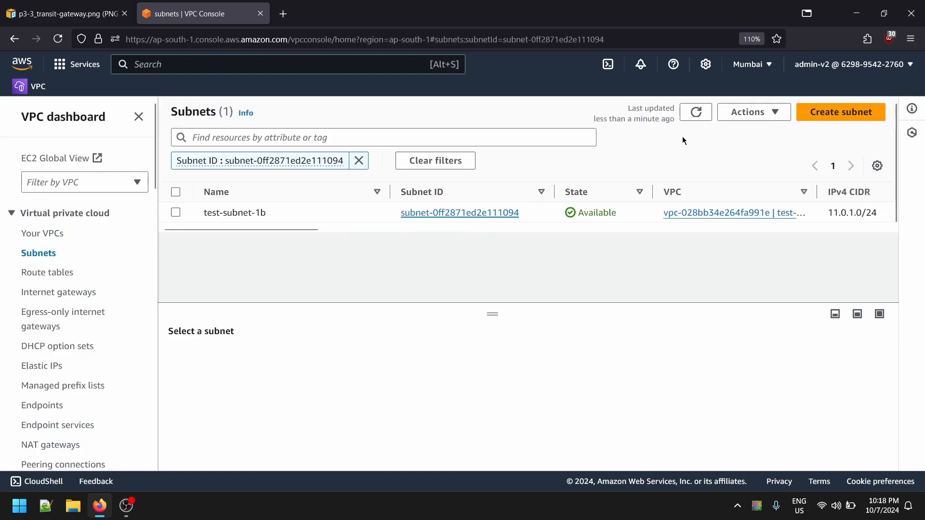
# - Remove the subnet ID filter and refresh the list to check all subnets
pyautogui.click(696, 112)
pyautogui.click(359, 161)
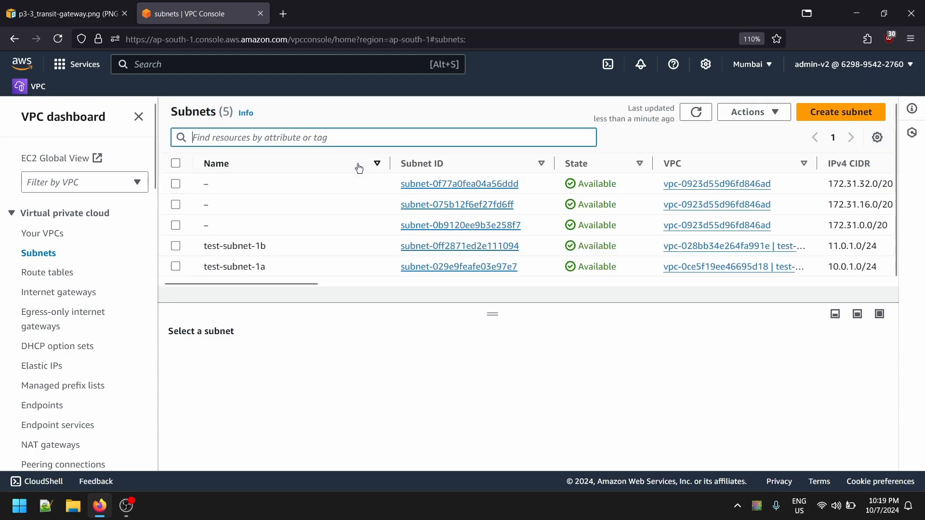
pyautogui.click(696, 113)
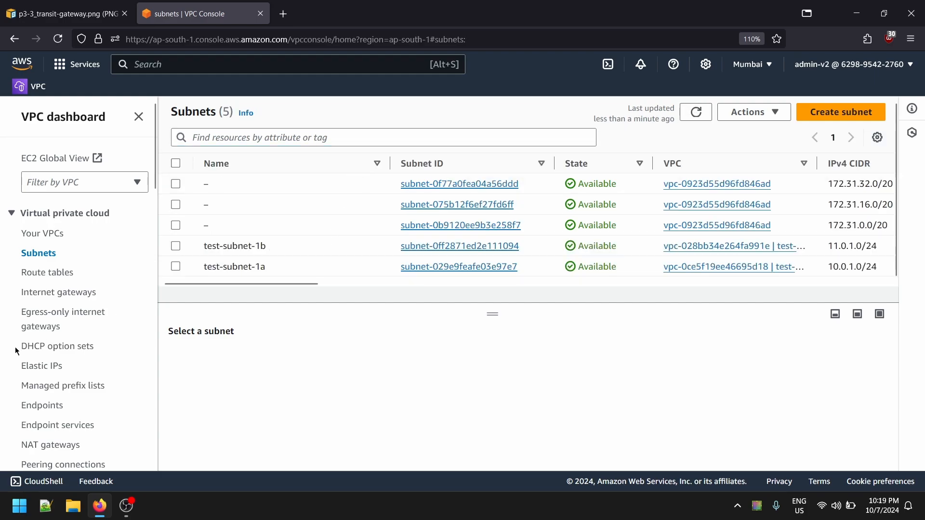
# - Examine the details and routes of the test-vpc-02 main route table, and return to the list of VPCs
pyautogui.click(56, 269)
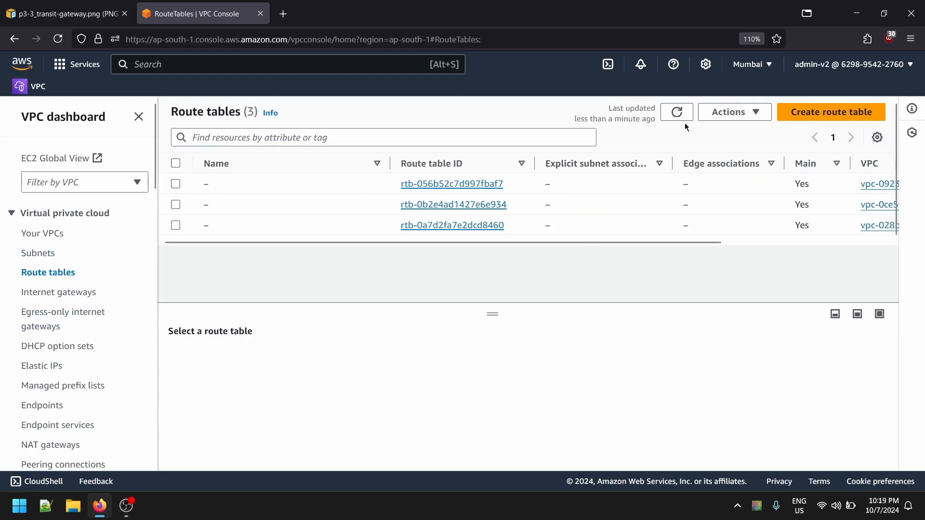
pyautogui.click(677, 117)
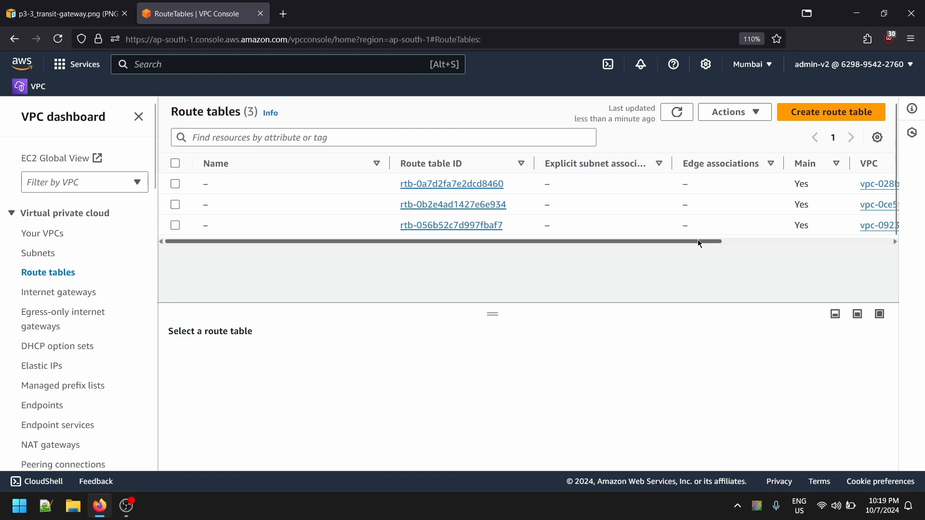
pyautogui.moveTo(698, 241); pyautogui.dragTo(591, 249)
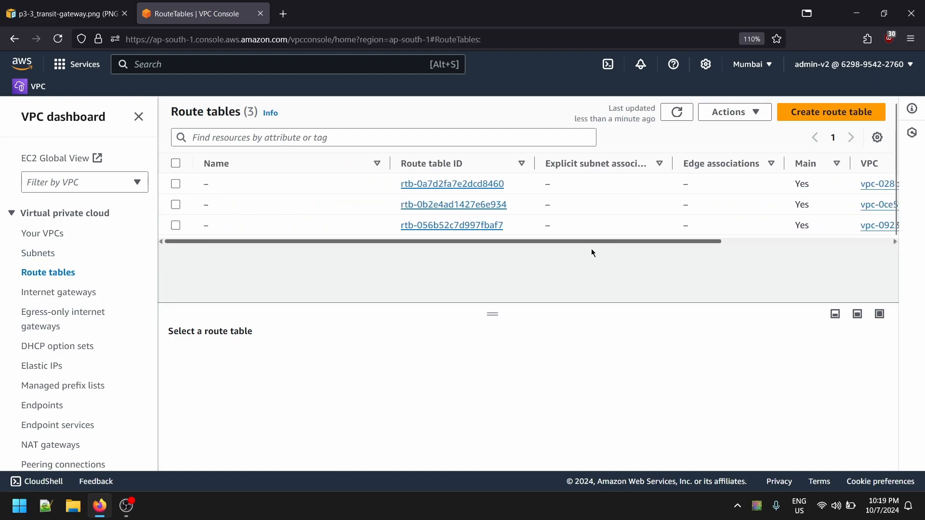
pyautogui.click(617, 187)
pyautogui.scroll(-2, 250, 395)
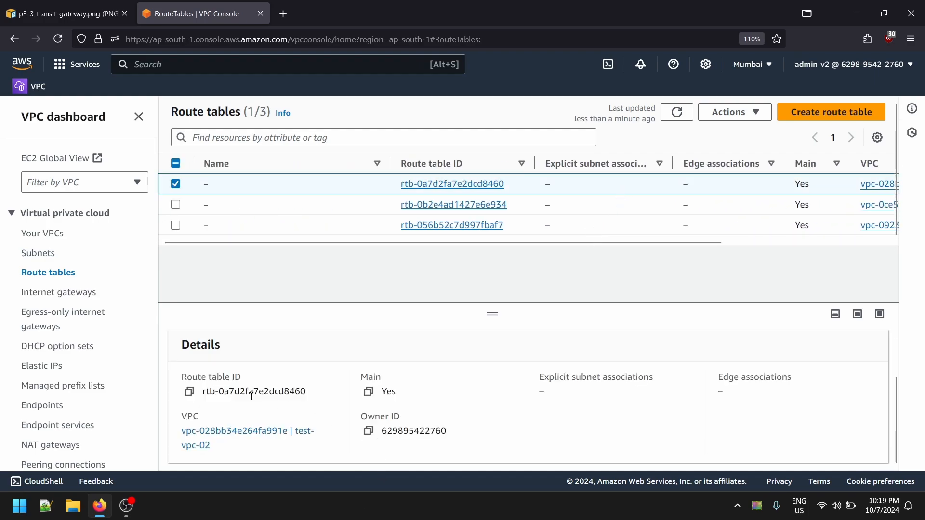
pyautogui.scroll(2, 250, 395)
pyautogui.click(253, 358)
pyautogui.moveTo(250, 452); pyautogui.dragTo(170, 452)
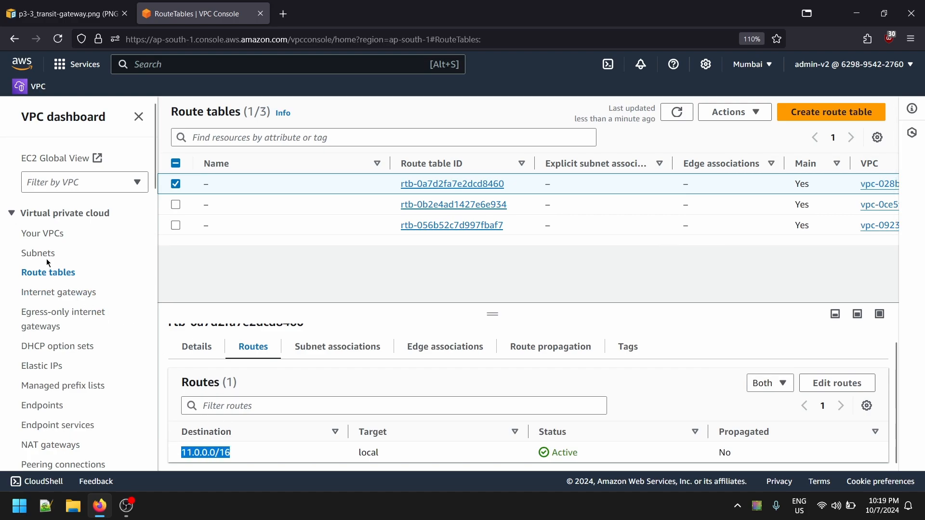
pyautogui.click(56, 234)
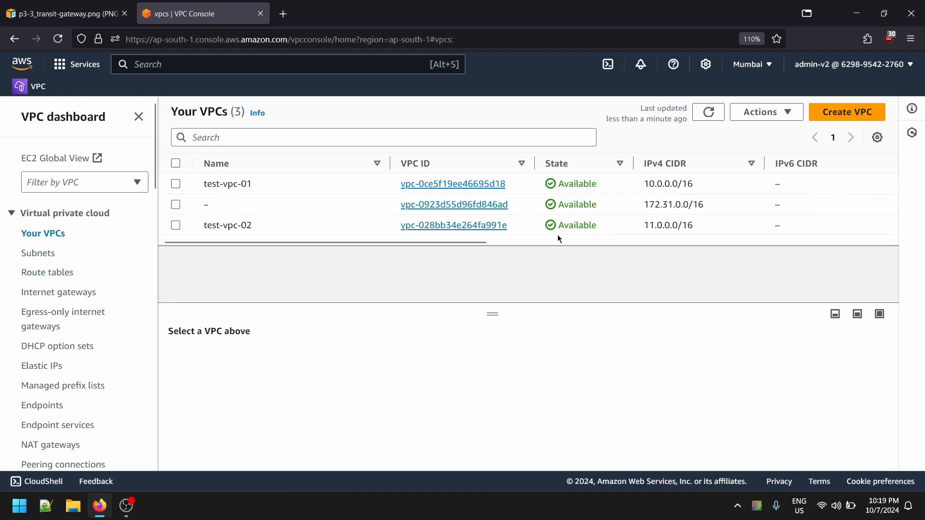
# - Compare the IPv4 CIDR ranges of test-vpc-01 and test-vpc-02, and check the region's internet gateways
pyautogui.moveTo(699, 236); pyautogui.dragTo(605, 228)
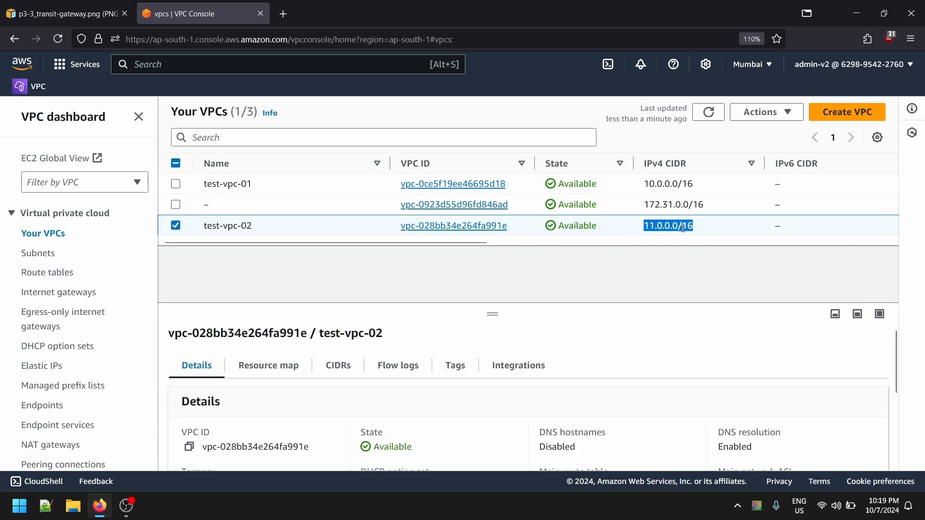
pyautogui.moveTo(697, 185); pyautogui.dragTo(626, 188)
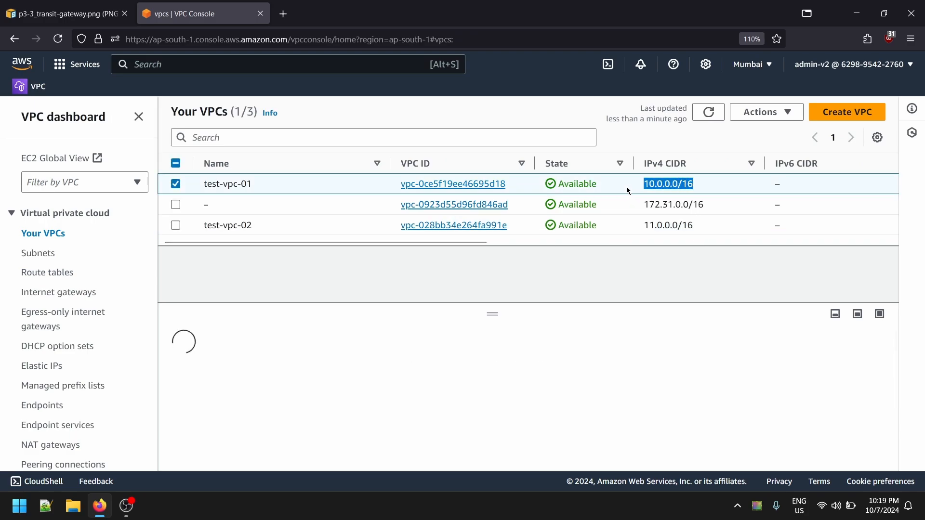
pyautogui.click(59, 292)
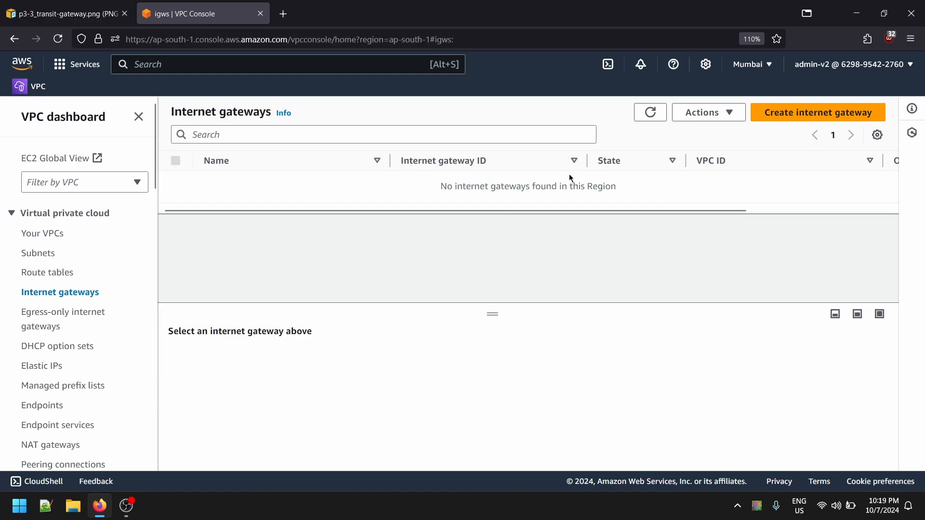
# - Examine the details and routes of the two test VPCs' main route tables to tell which table belongs to which VPC
pyautogui.click(83, 278)
pyautogui.scroll(-2, 322, 434)
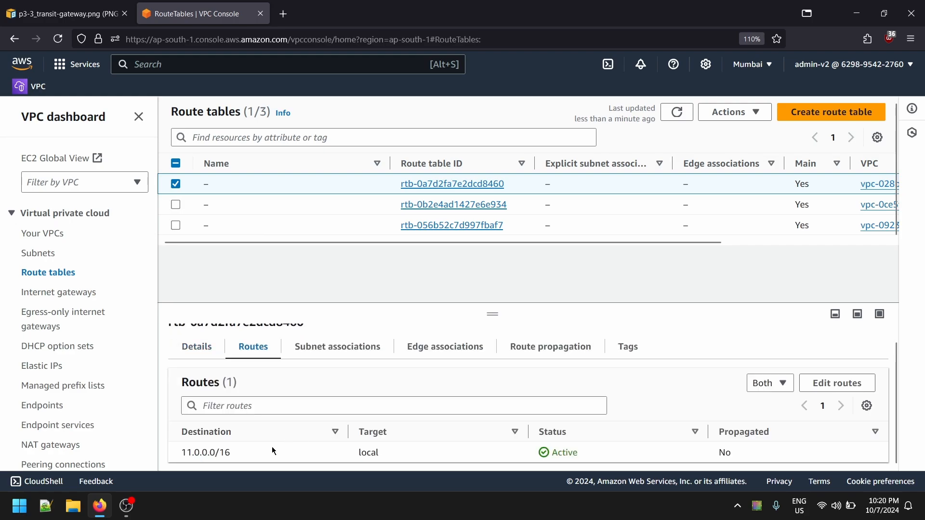
pyautogui.moveTo(231, 453); pyautogui.dragTo(187, 452)
pyautogui.click(315, 202)
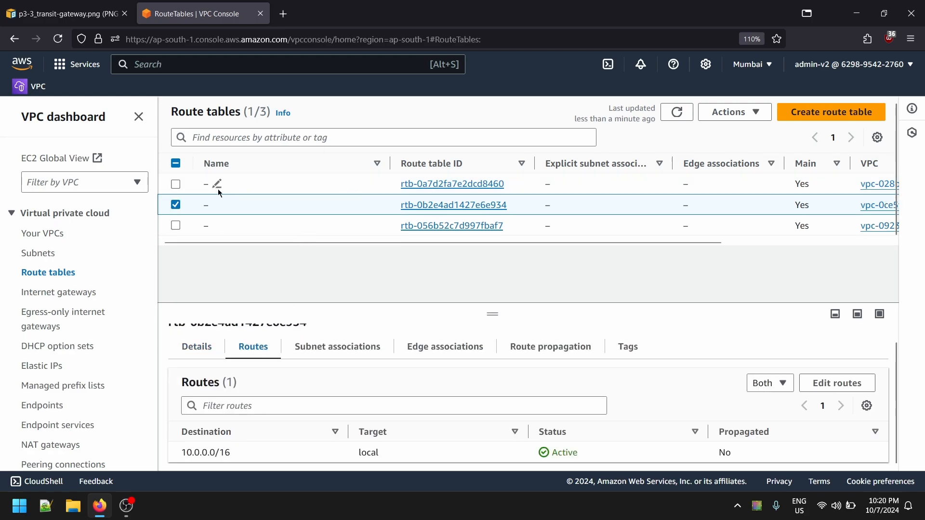
pyautogui.click(217, 185)
pyautogui.click(186, 185)
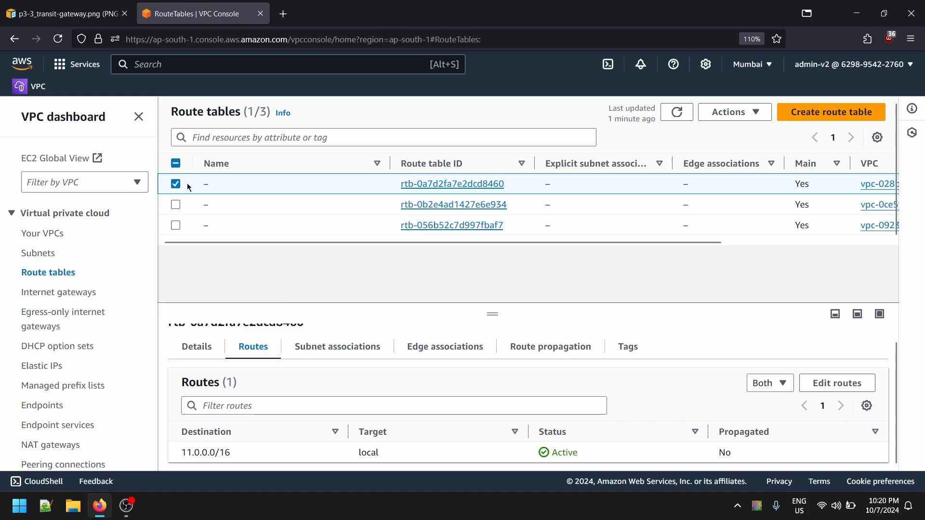
pyautogui.click(263, 189)
pyautogui.scroll(-1, 265, 462)
pyautogui.scroll(1, 241, 415)
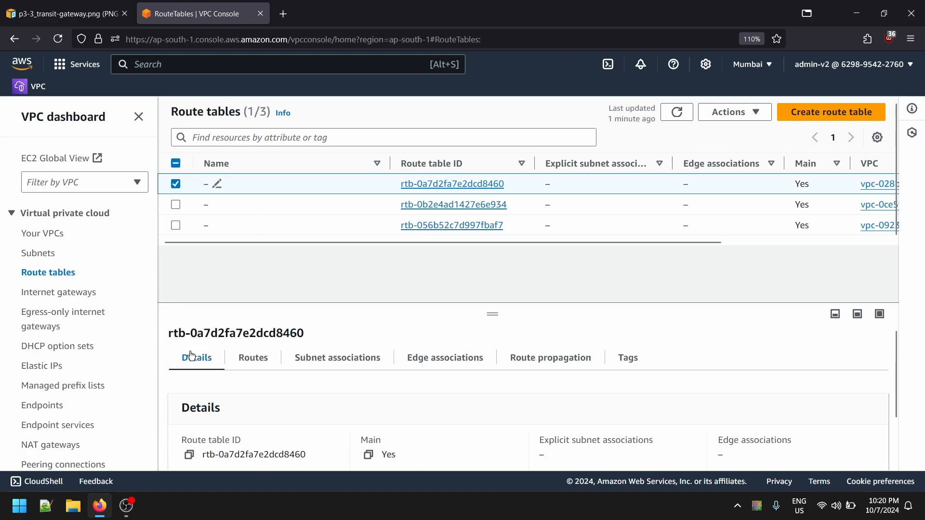
pyautogui.click(249, 358)
pyautogui.scroll(-1, 240, 459)
# - Name the main route table with the 11.0.0.0/16 local route test-vpc-02
pyautogui.click(217, 185)
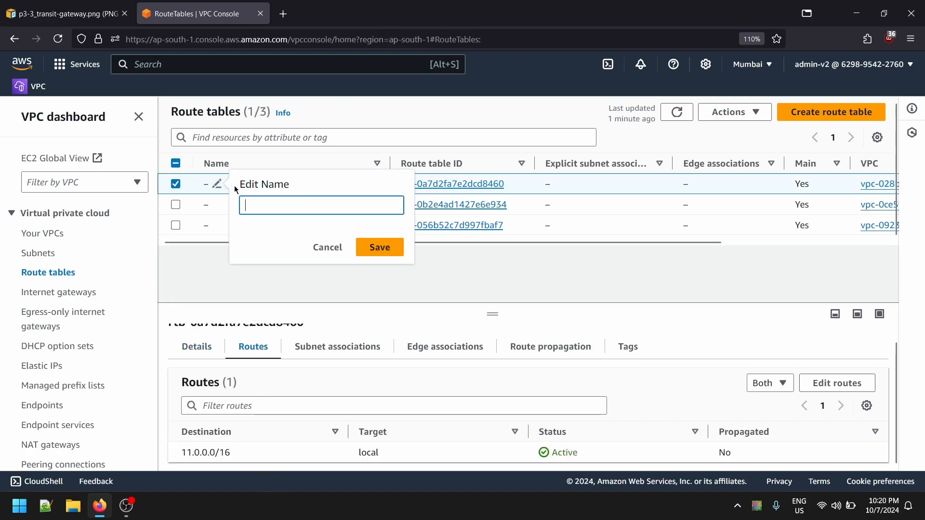
pyautogui.write('test-vpc-01')
pyautogui.write('2')
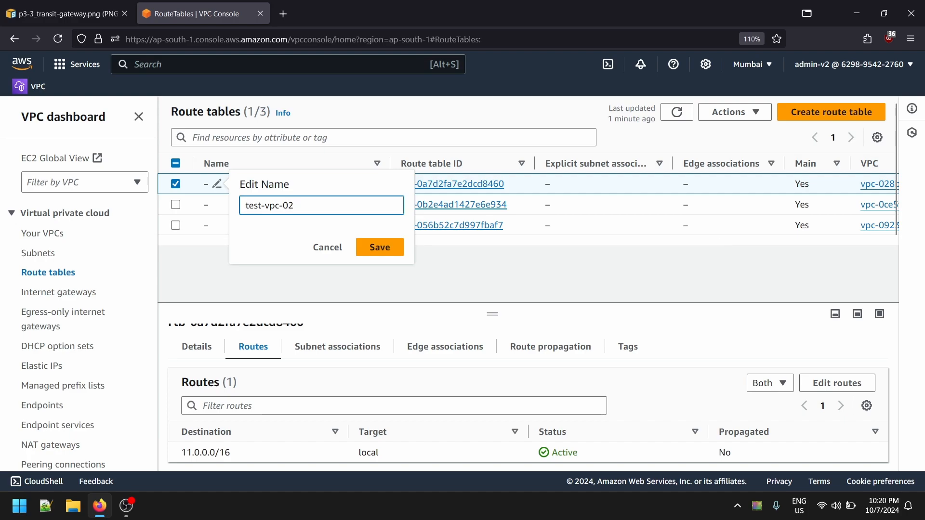
pyautogui.press('Return')
# - Name the main route table with the 10.0.0.0/16 local route test-vpc-01
pyautogui.click(217, 204)
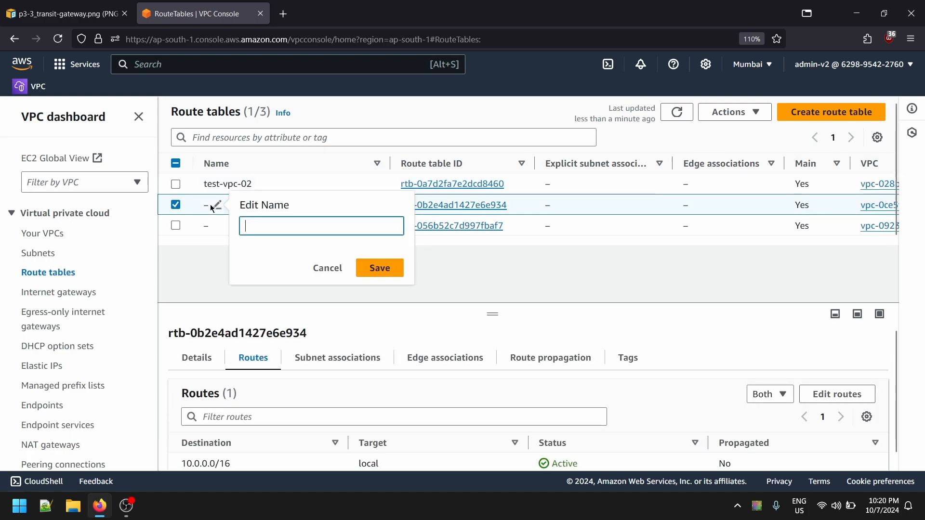
pyautogui.write('test-vpc-01')
pyautogui.click(403, 271)
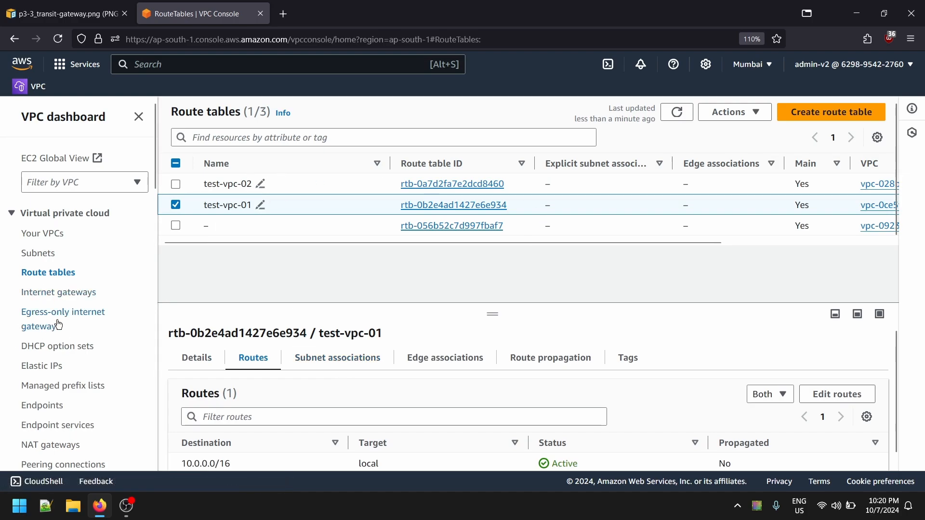
# - Create an internet gateway with the name tag igw-test-vpc-1
pyautogui.click(72, 292)
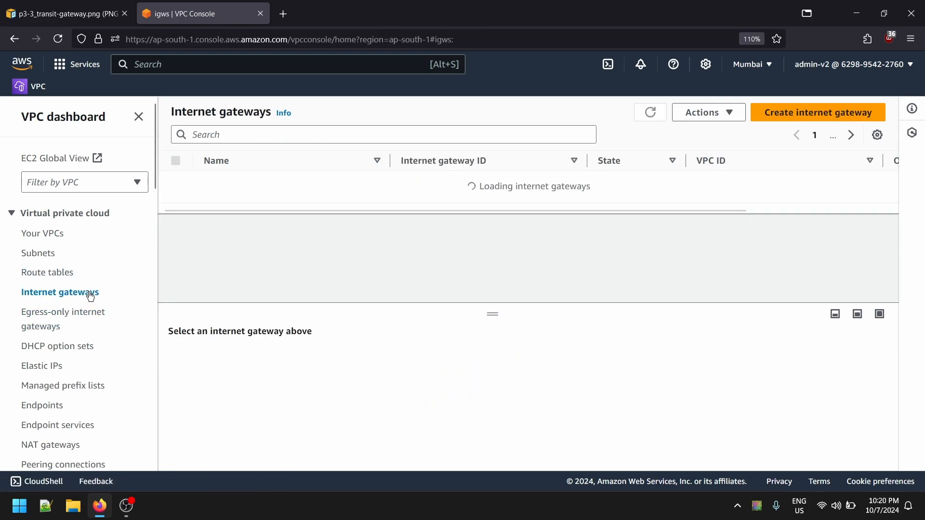
pyautogui.click(814, 111)
pyautogui.click(218, 268)
pyautogui.write('igw')
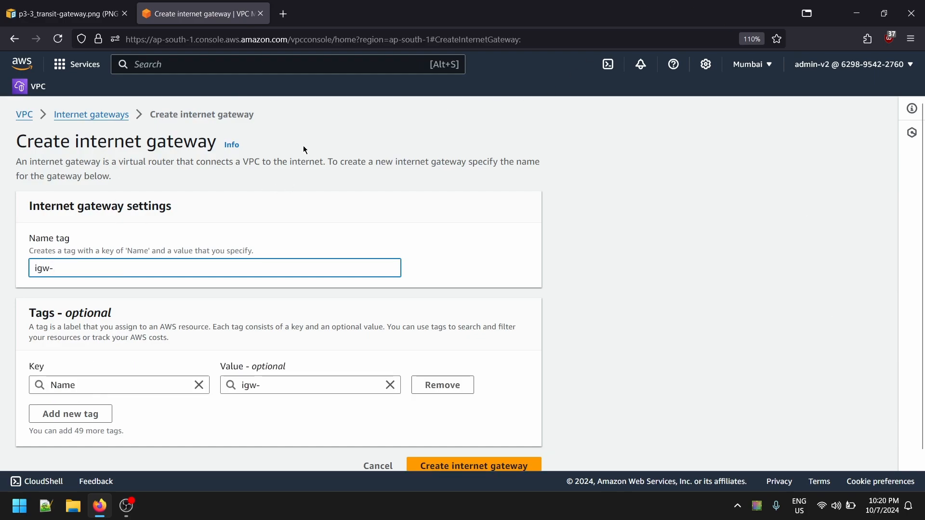
pyautogui.write('-test=v')
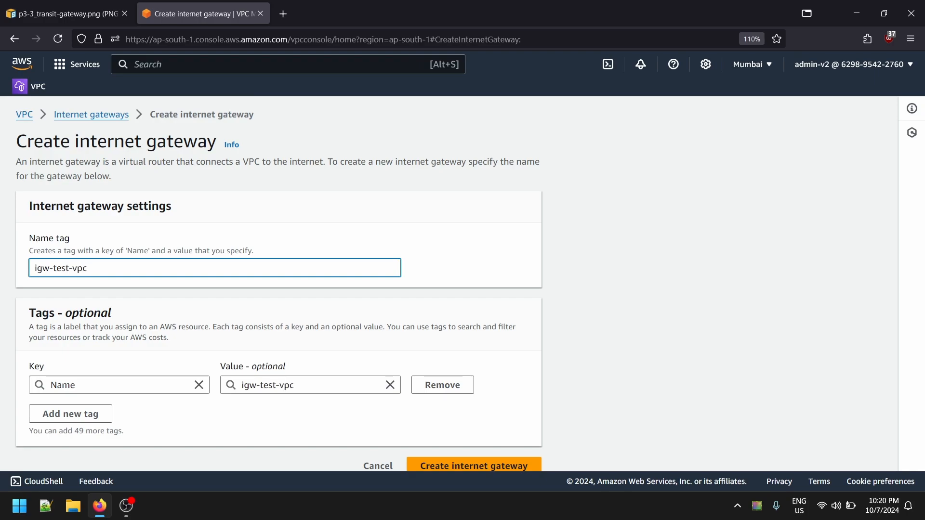
pyautogui.scroll(-1, 484, 300)
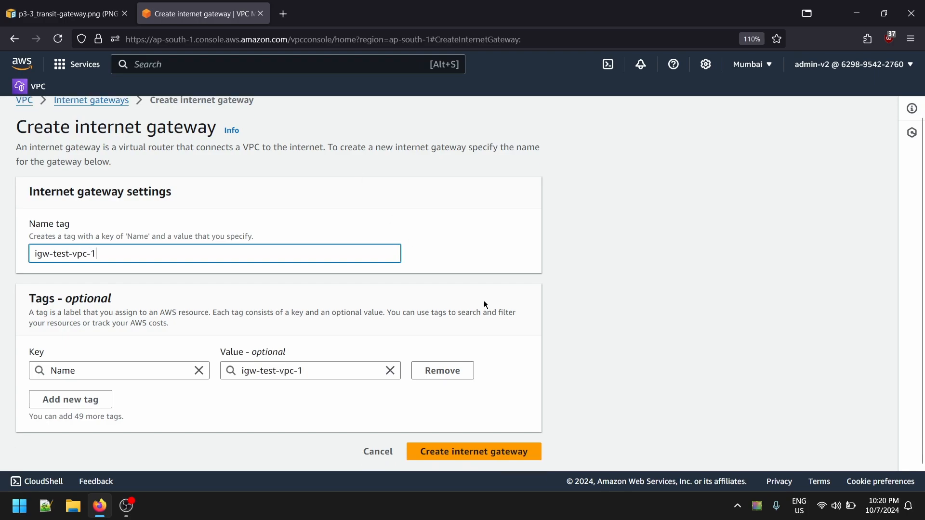
pyautogui.click(472, 452)
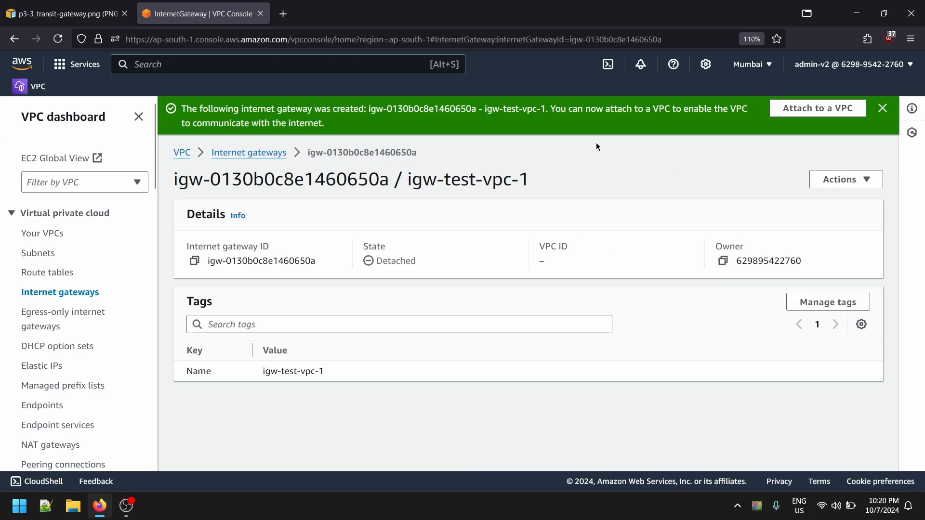
# - Create a second internet gateway with the name tag test-vpc-02
pyautogui.click(249, 152)
pyautogui.click(837, 112)
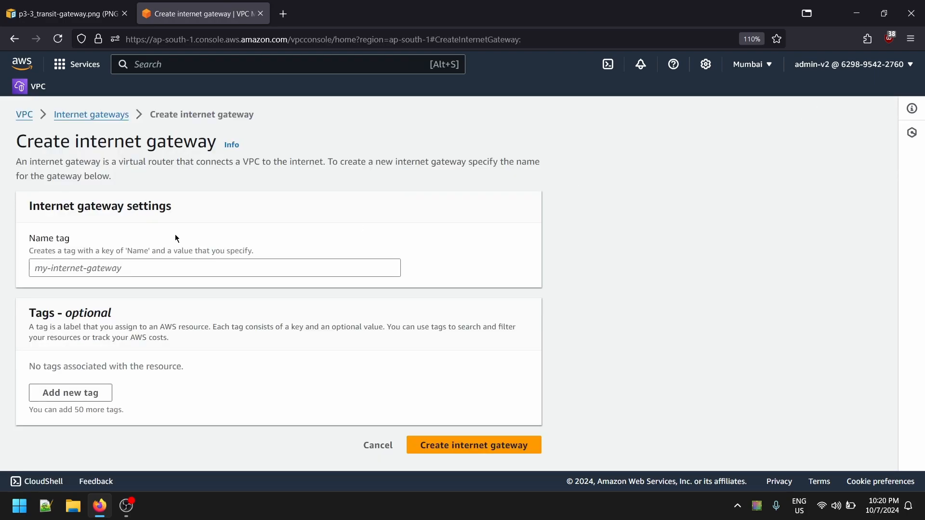
pyautogui.click(131, 267)
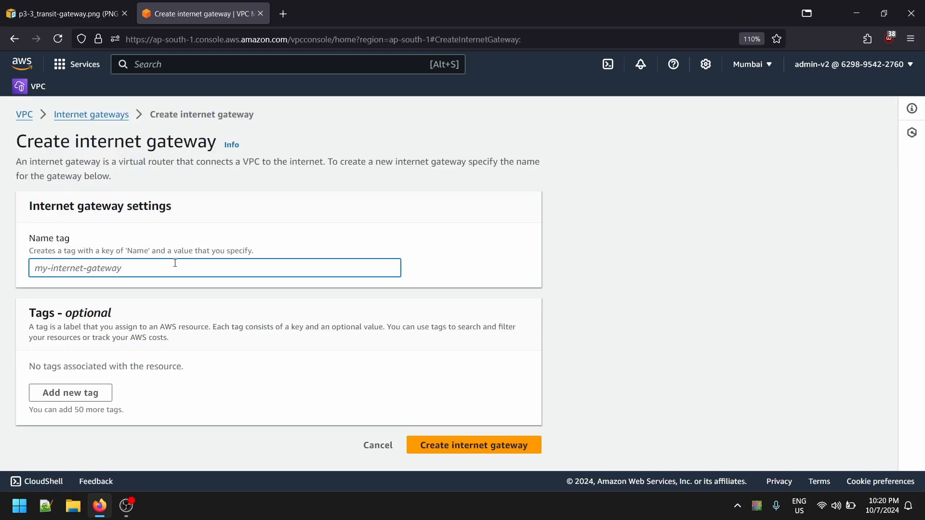
pyautogui.write('test-vpc-01')
pyautogui.press('BackSpace')
pyautogui.write('2')
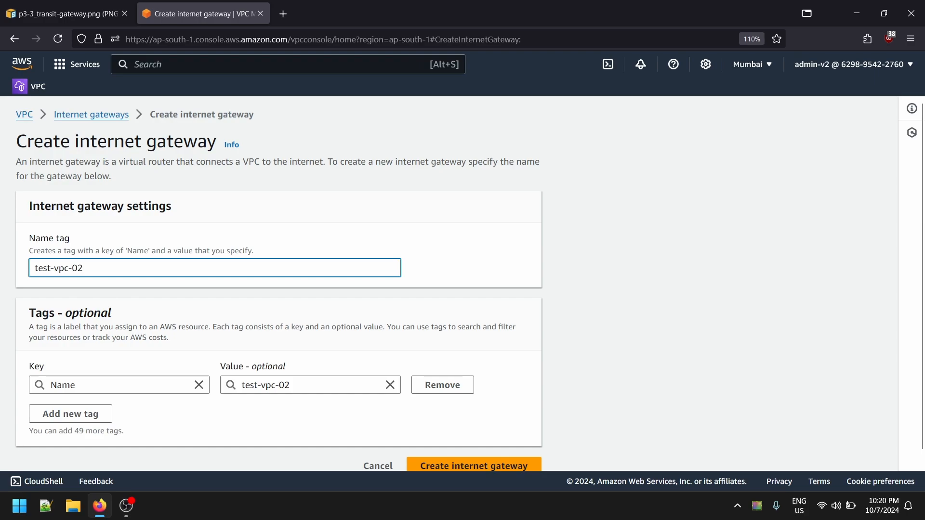
pyautogui.scroll(-1, 230, 297)
pyautogui.click(444, 443)
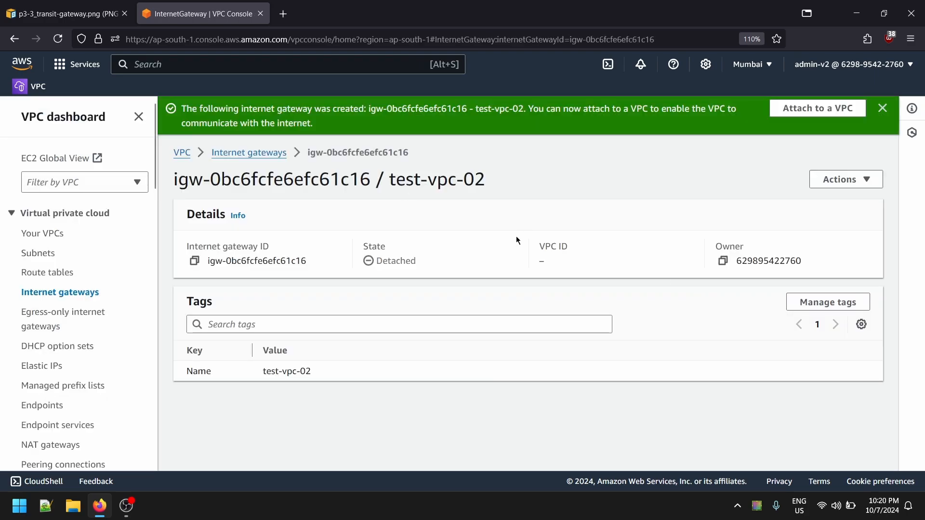
# - Attach the test-vpc-02 internet gateway to the VPC test-vpc-02
pyautogui.moveTo(385, 177); pyautogui.dragTo(486, 179)
pyautogui.click(846, 179)
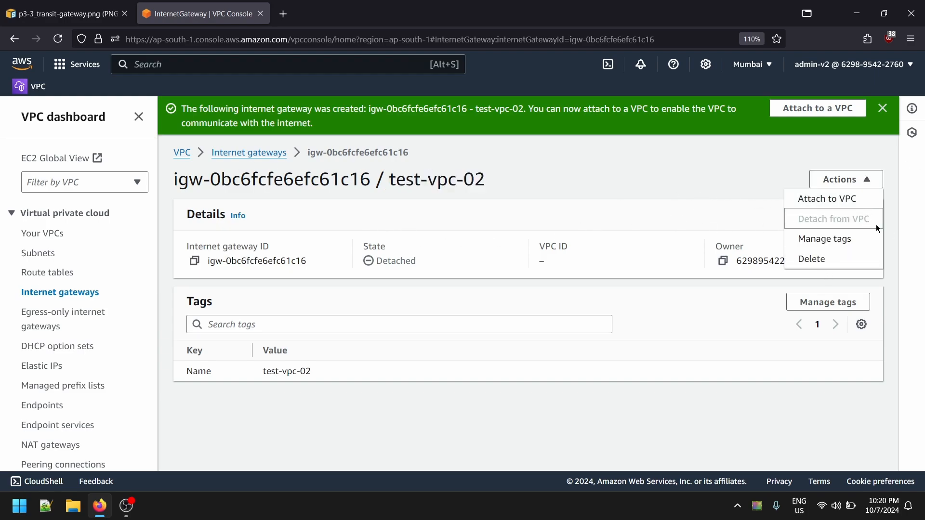
pyautogui.click(814, 198)
pyautogui.click(212, 246)
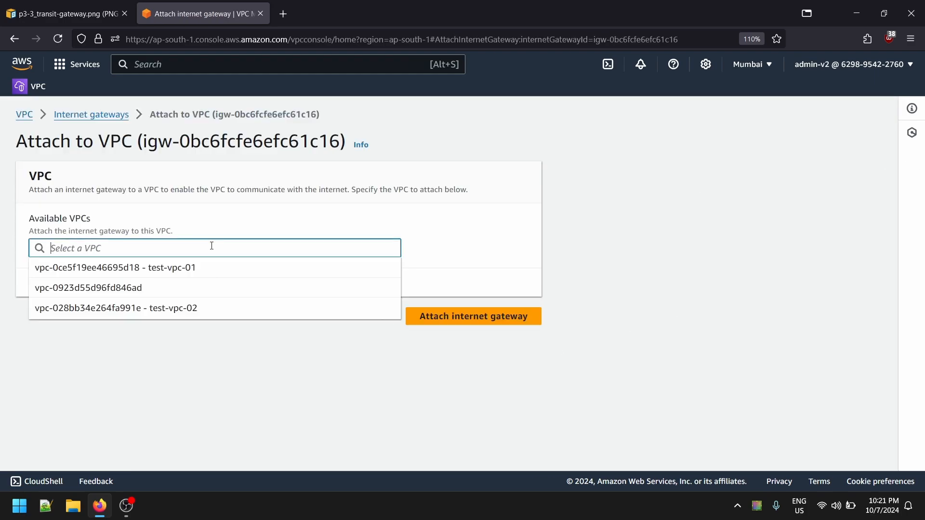
pyautogui.click(172, 315)
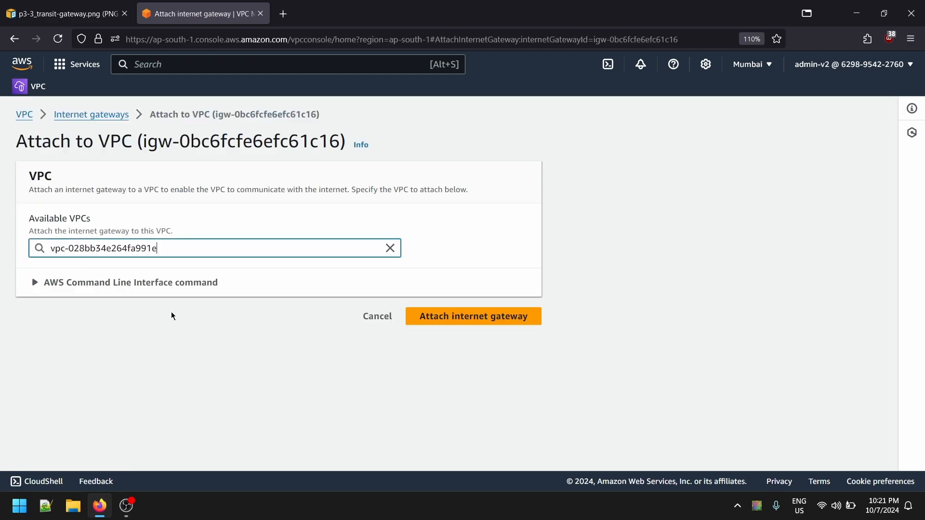
pyautogui.click(436, 319)
pyautogui.moveTo(397, 166); pyautogui.dragTo(508, 179)
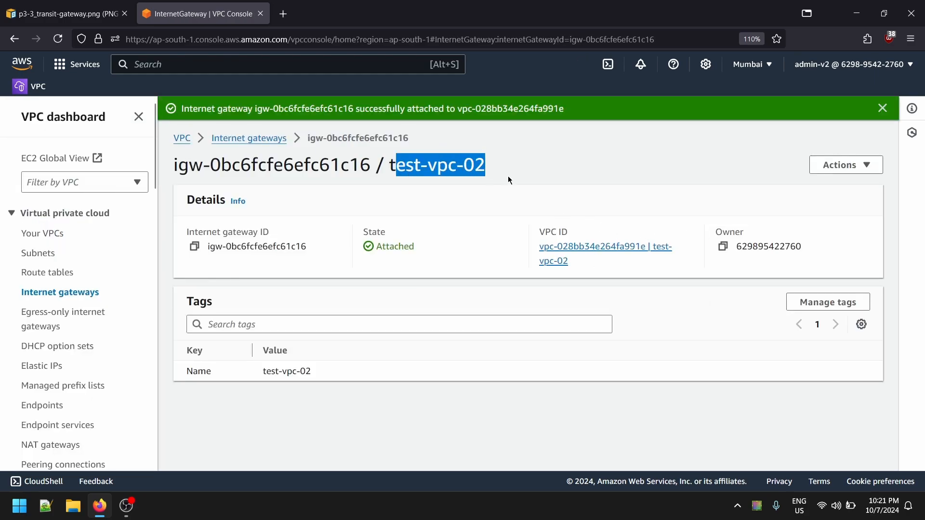
# - Attach the igw-test-vpc-1 internet gateway to the VPC test-vpc-01 and return to the list of internet gateways
pyautogui.click(239, 140)
pyautogui.click(272, 182)
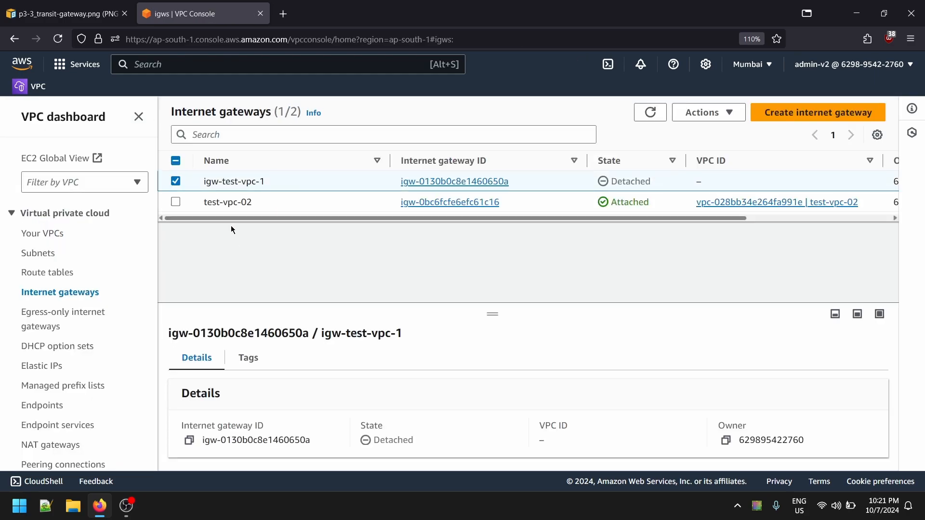
pyautogui.click(709, 112)
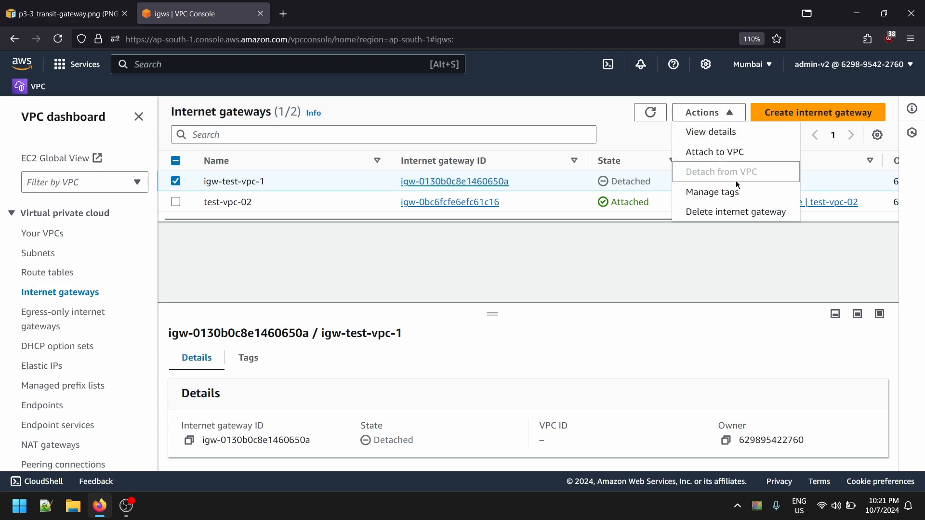
pyautogui.click(736, 153)
pyautogui.click(183, 248)
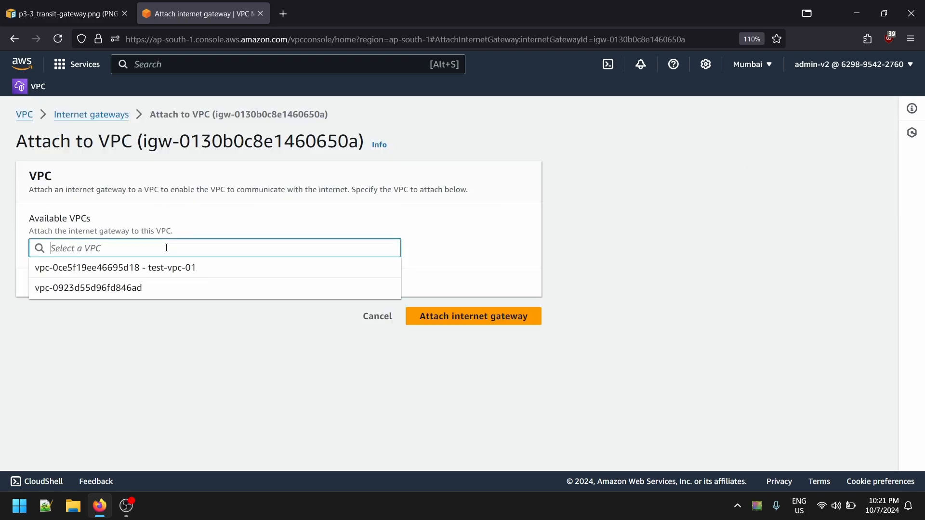
pyautogui.click(206, 268)
pyautogui.click(414, 323)
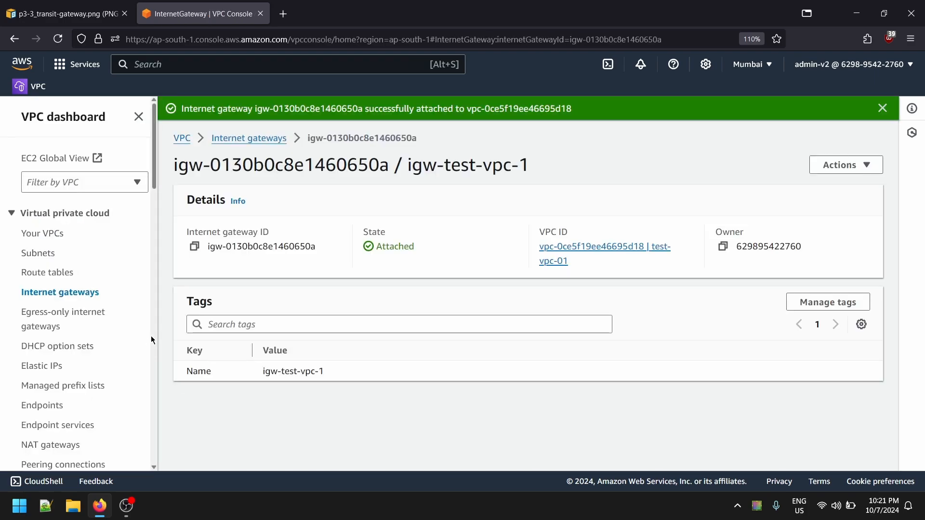
pyautogui.click(58, 292)
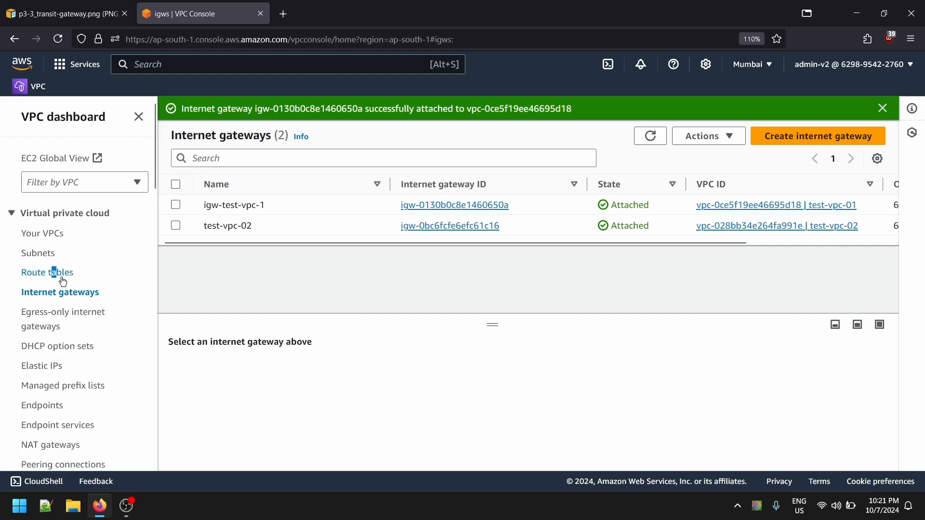
# - Open the routes of the test-vpc-01 route table for editing
pyautogui.click(62, 278)
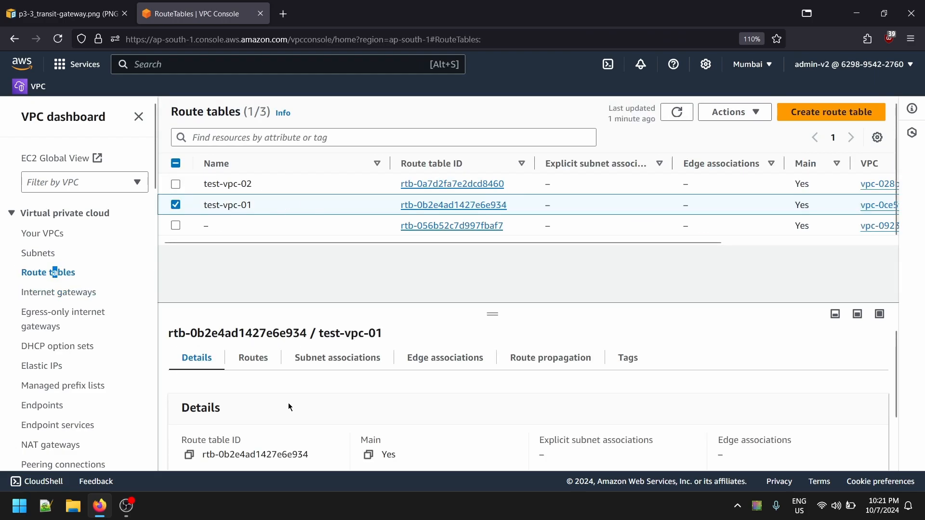
pyautogui.click(252, 357)
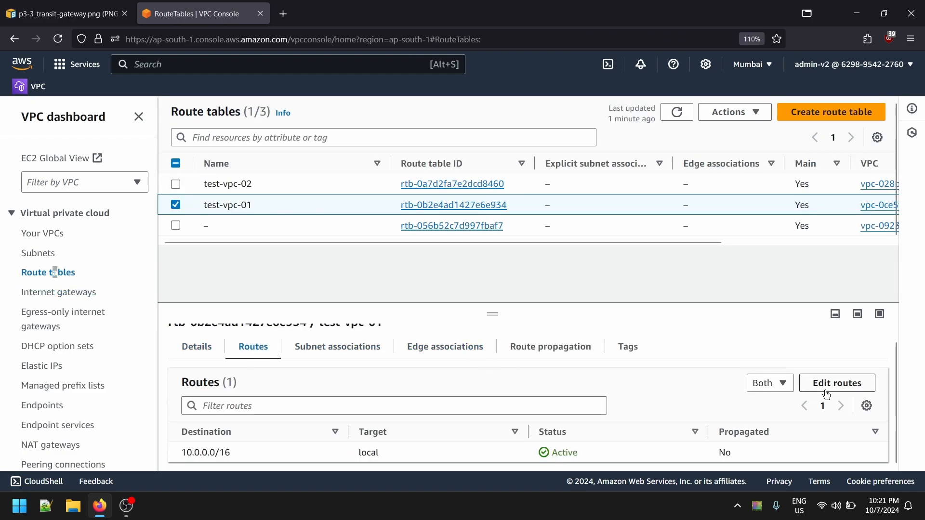
pyautogui.scroll(1, 579, 362)
pyautogui.moveTo(496, 314); pyautogui.dragTo(361, 240)
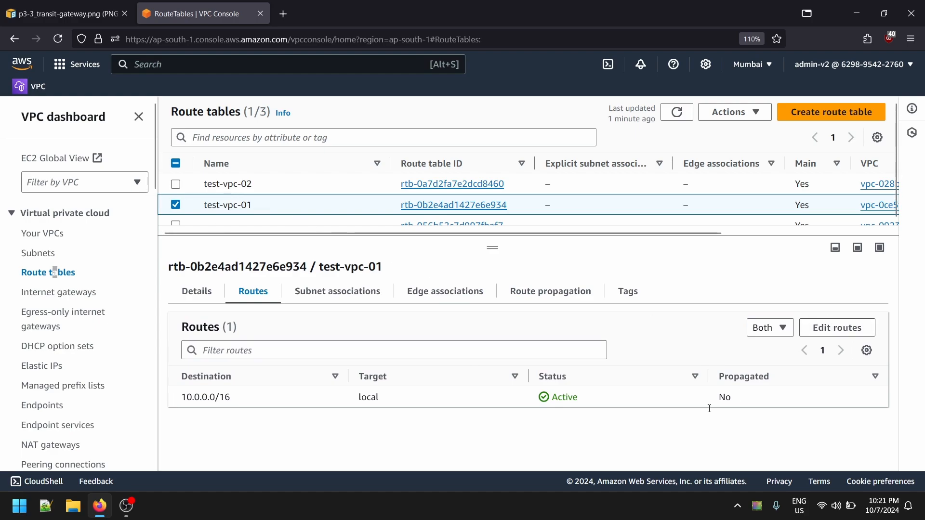
pyautogui.hotkey('alt', 'Tab')
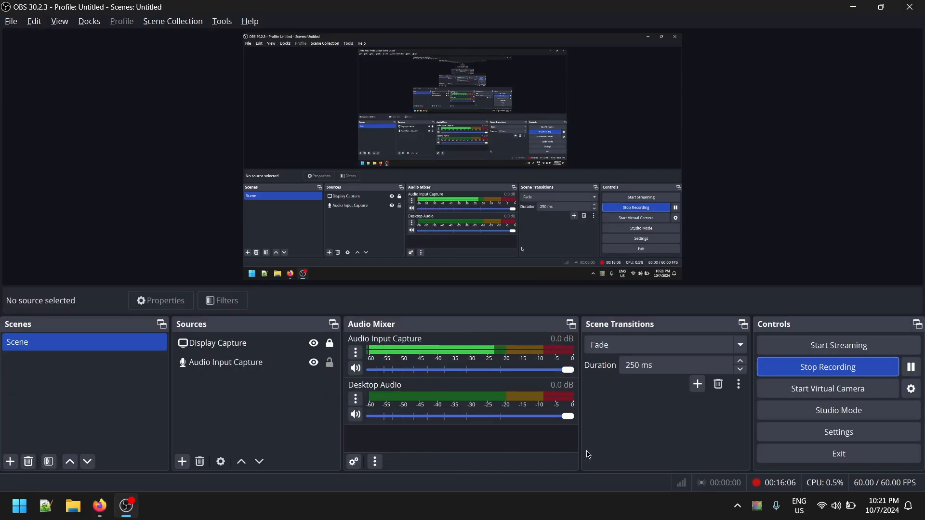
pyautogui.hotkey('alt', 'Tab')
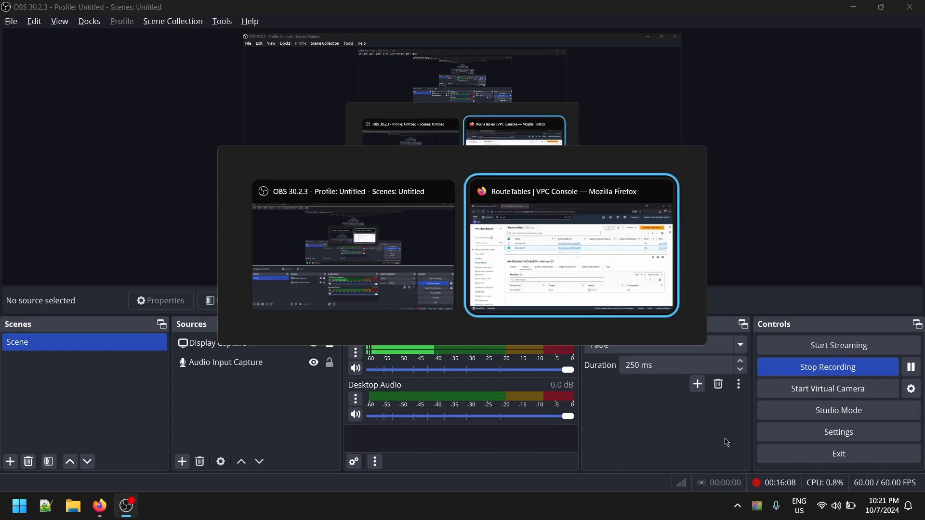
pyautogui.click(839, 327)
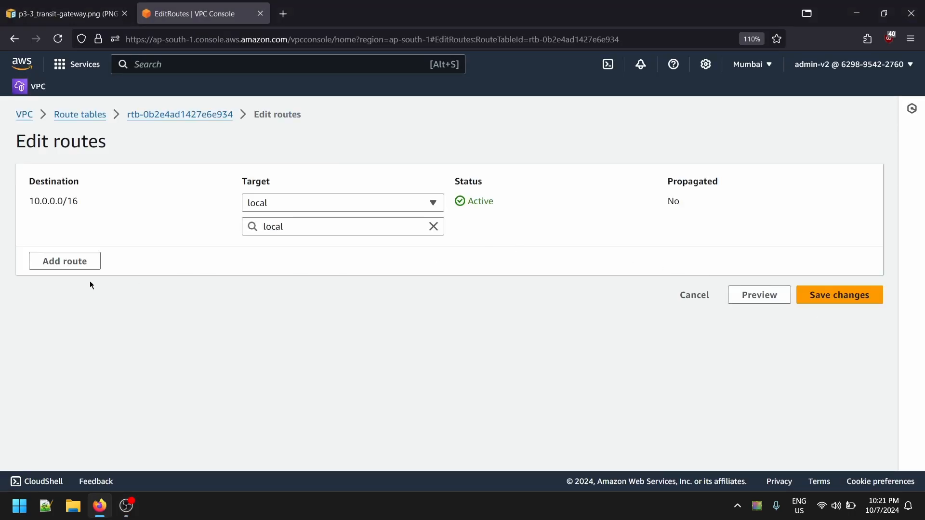
# - Add a route to 0.0.0.0/0 through the internet gateway igw-test-vpc-1 and save the test-vpc-01 route table
pyautogui.click(68, 262)
pyautogui.click(130, 251)
pyautogui.click(53, 269)
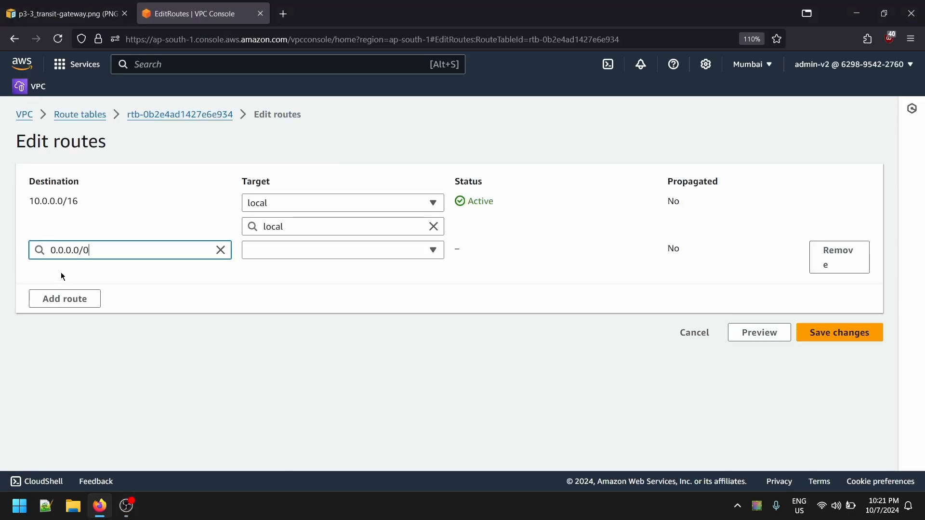
pyautogui.click(363, 256)
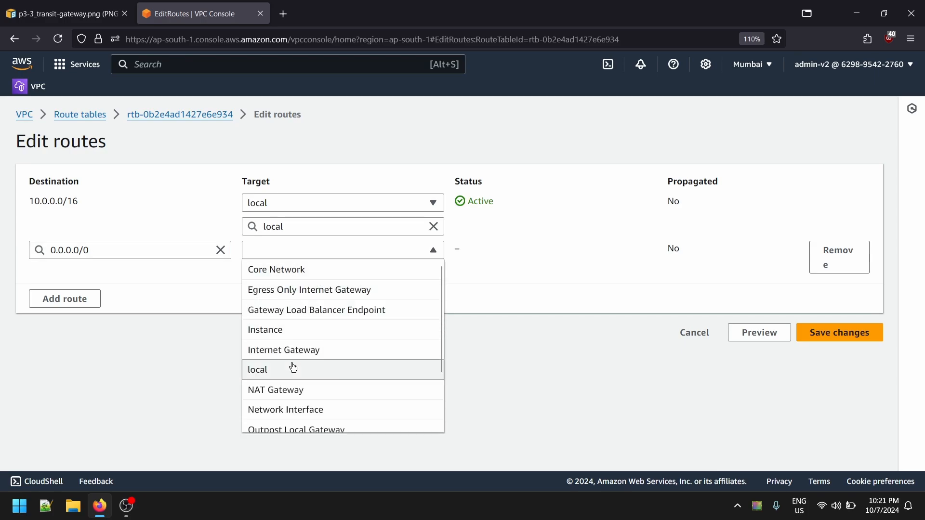
pyautogui.scroll(-2, 303, 320)
pyautogui.click(304, 281)
pyautogui.click(328, 270)
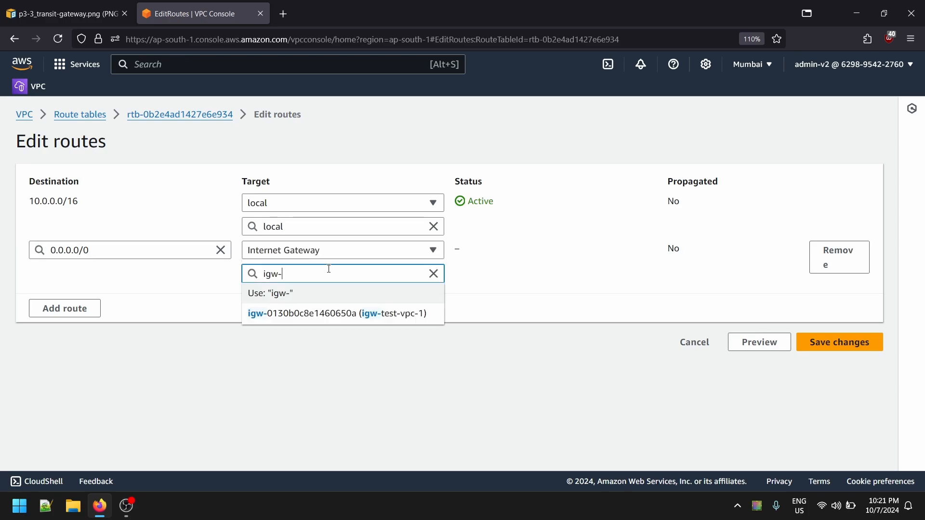
pyautogui.click(347, 319)
pyautogui.click(834, 340)
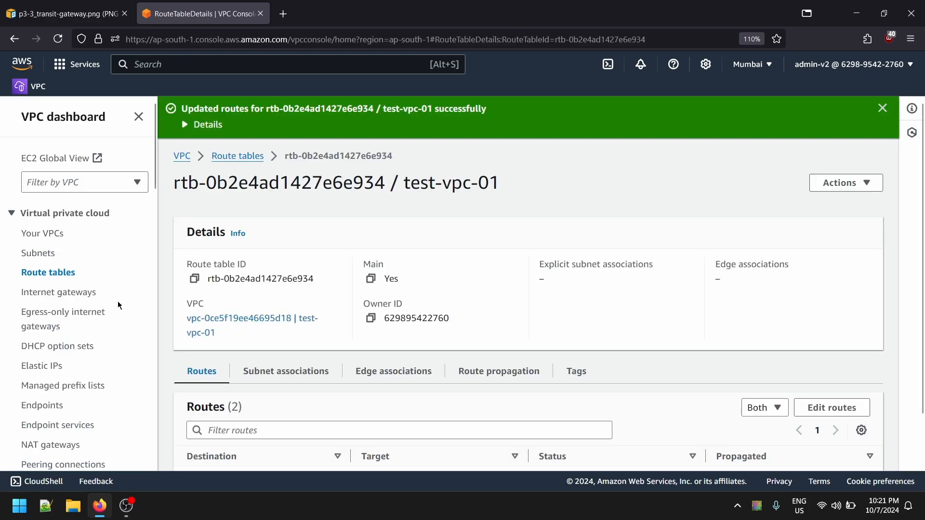
# - Look at the transit gateway diagram and review the routes of test-vpc-01 in the route tables list
pyautogui.scroll(2, 525, 411)
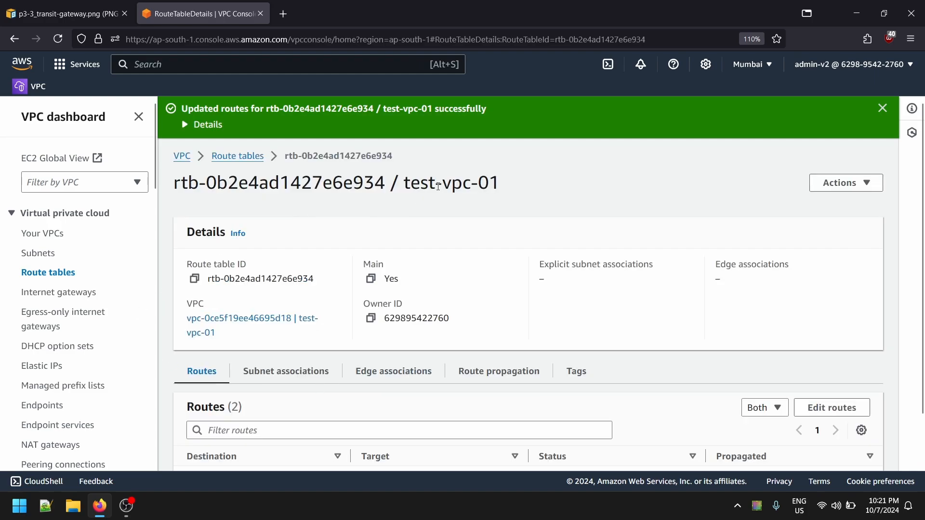
pyautogui.moveTo(404, 184); pyautogui.dragTo(510, 187)
pyautogui.click(510, 187)
pyautogui.click(107, 14)
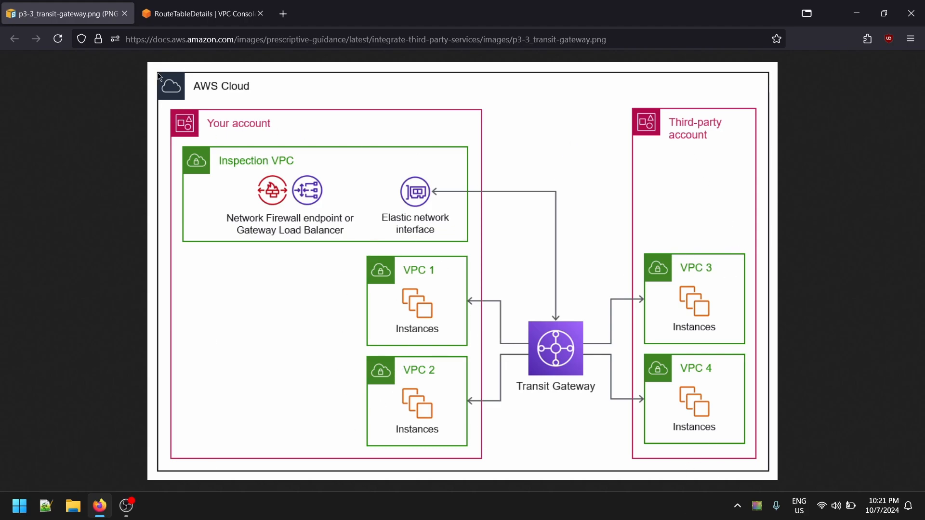
pyautogui.click(200, 13)
pyautogui.click(254, 95)
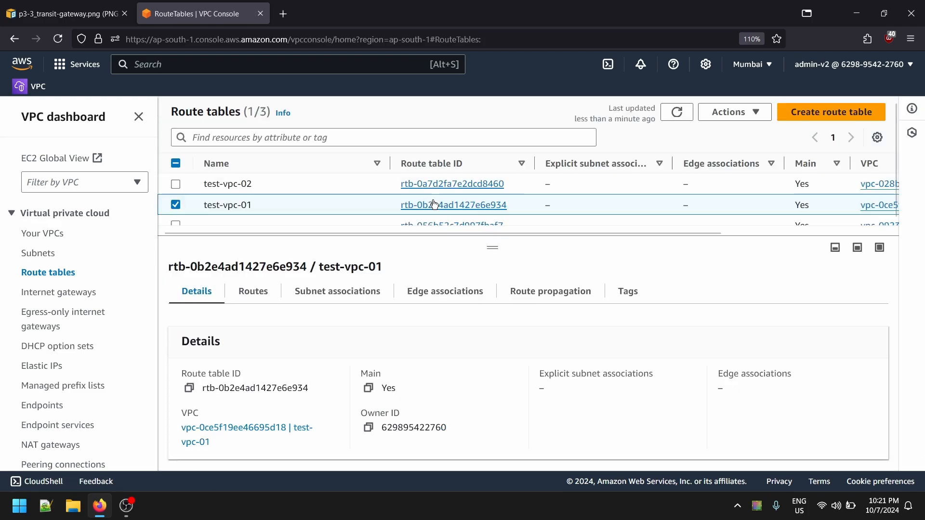
pyautogui.click(253, 291)
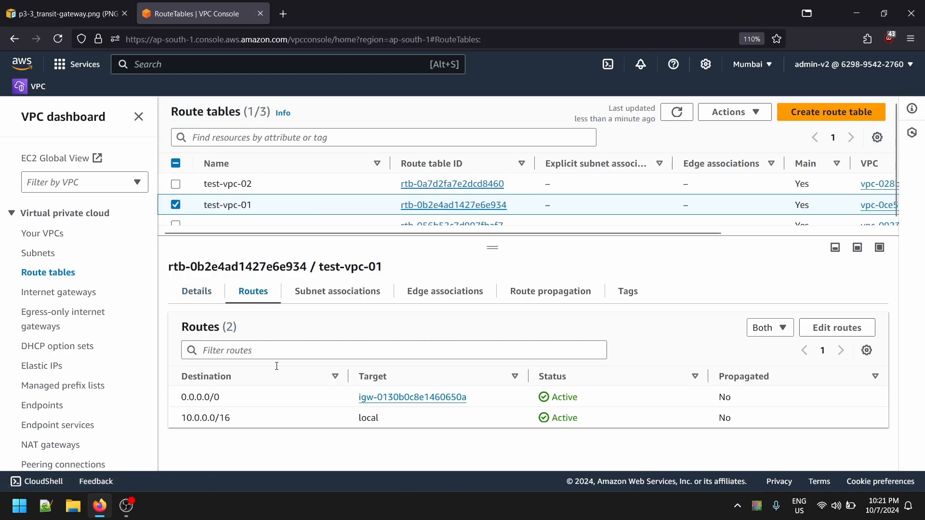
# - Add a 0.0.0.0/0 route to the test-vpc-02 route table, targeting internet gateway igw-0bc6fcfe6efc61c16, and save it
pyautogui.click(271, 187)
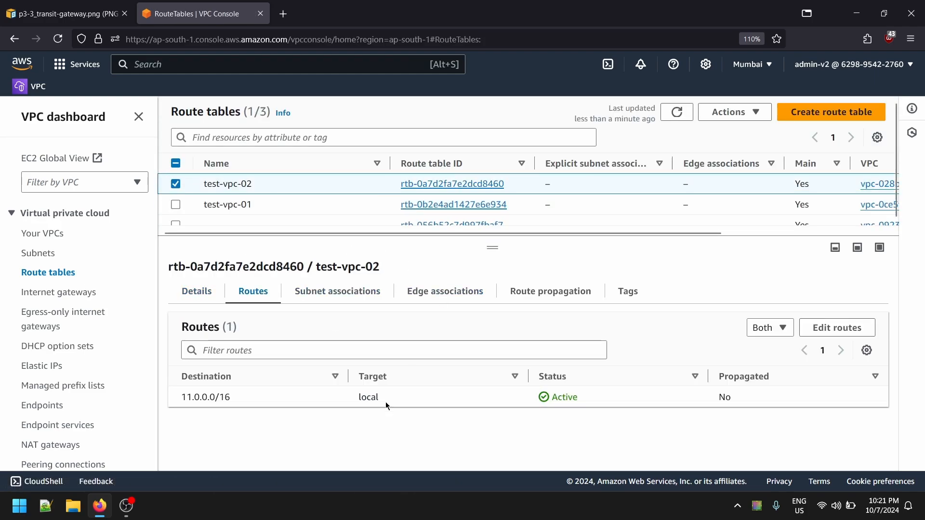
pyautogui.click(832, 333)
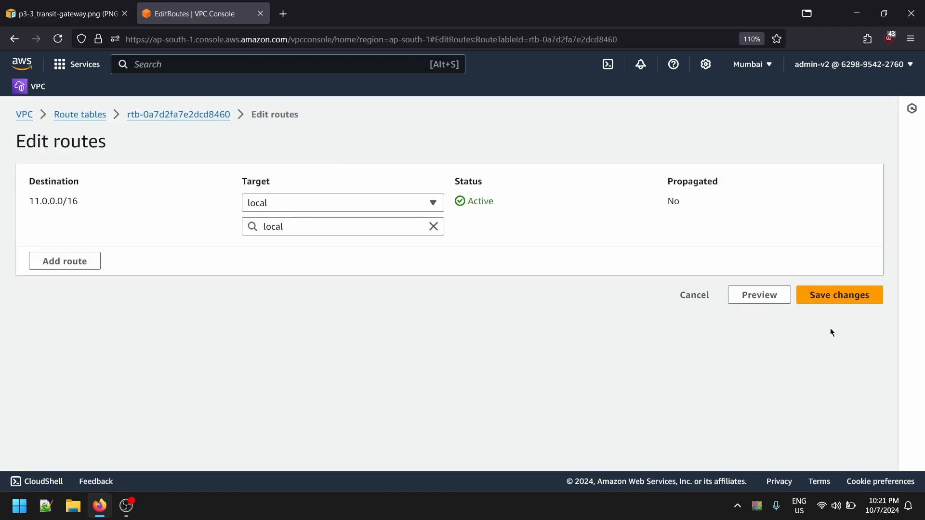
pyautogui.click(82, 262)
pyautogui.click(120, 251)
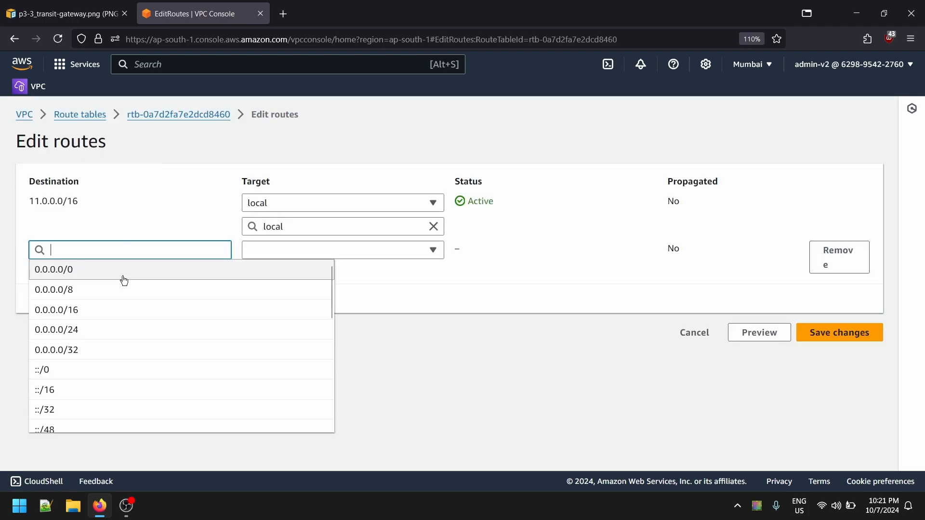
pyautogui.click(124, 270)
pyautogui.click(293, 251)
pyautogui.scroll(-3, 302, 374)
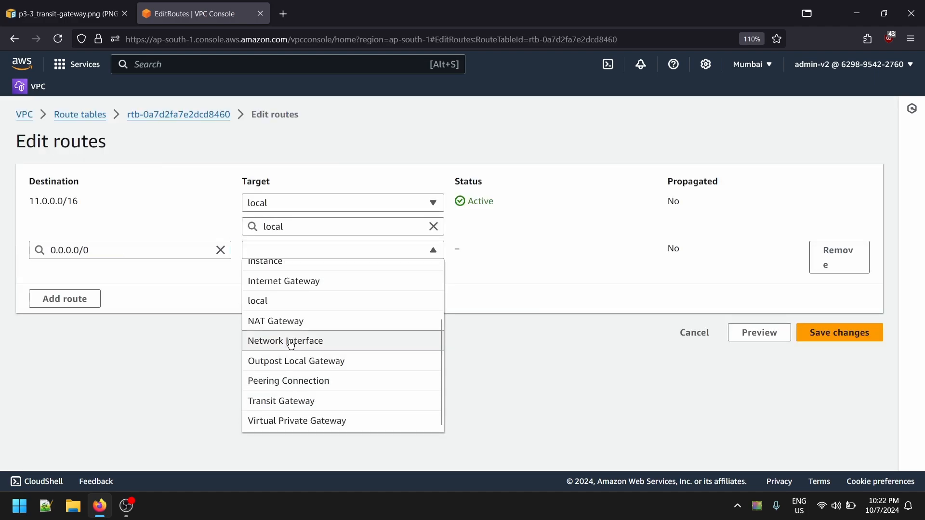
pyautogui.click(323, 281)
pyautogui.click(371, 316)
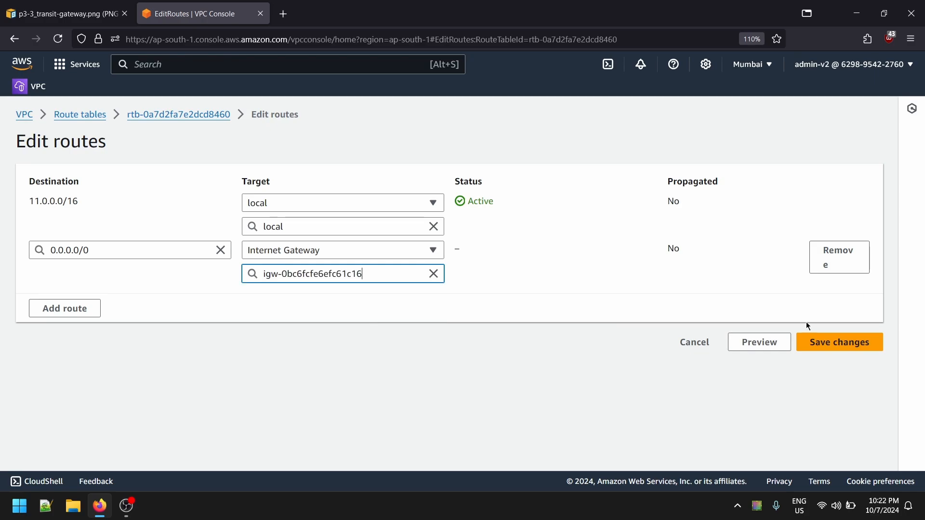
pyautogui.click(860, 344)
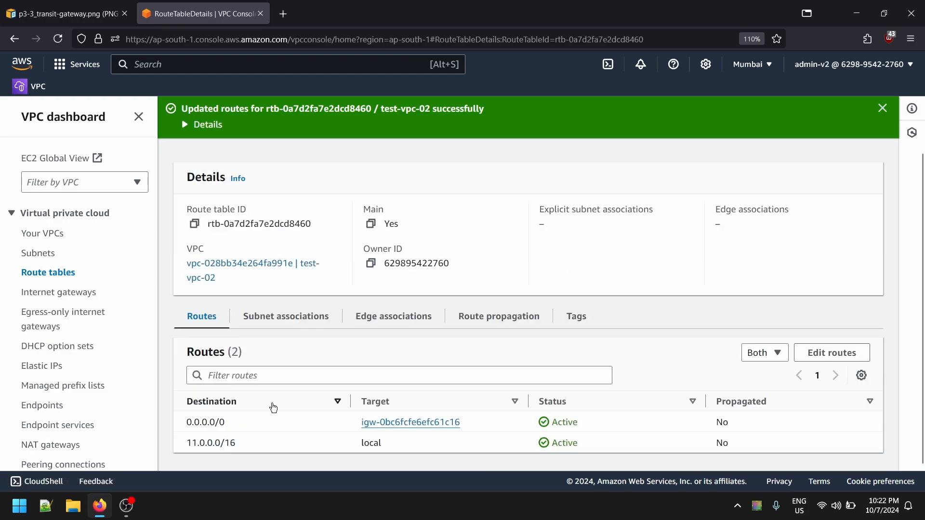
# - Return to the route tables list and look at the transit gateway architecture diagram again
pyautogui.scroll(2, 271, 408)
pyautogui.click(236, 155)
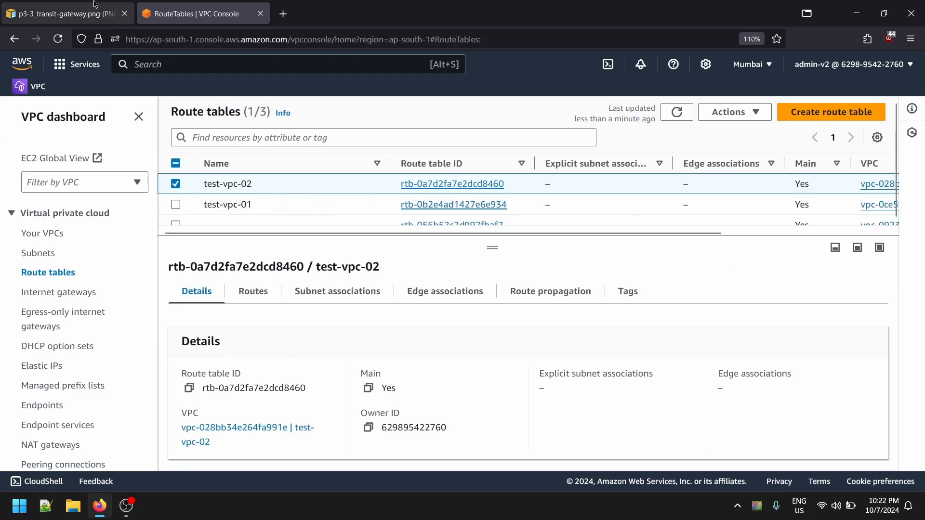
pyautogui.click(62, 14)
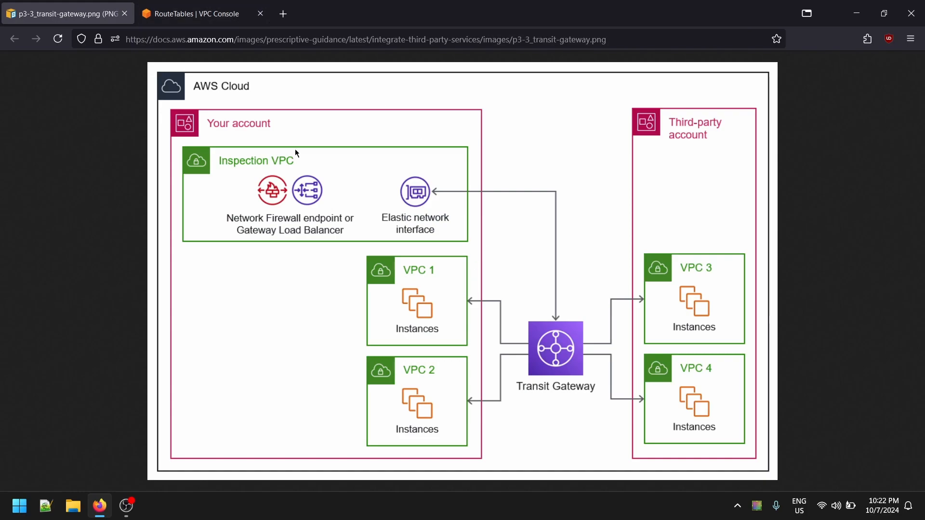
pyautogui.click(198, 14)
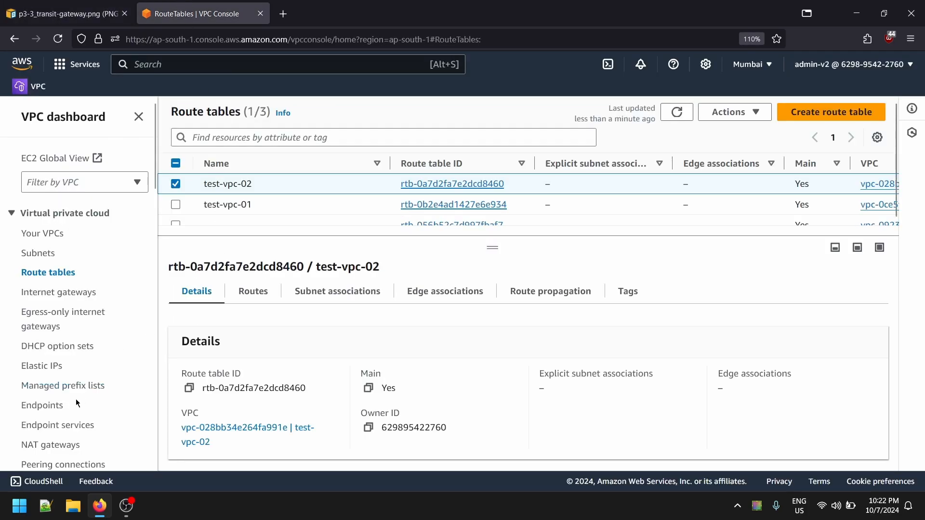
# - Go to the list of transit gateways and collapse its details pane
pyautogui.scroll(-7, 76, 399)
pyautogui.scroll(-5, 44, 412)
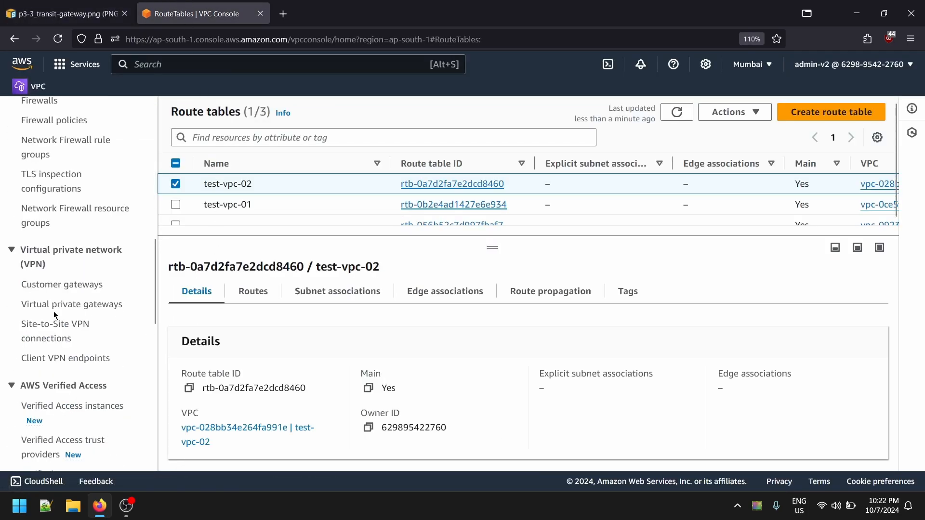
pyautogui.scroll(-4, 48, 324)
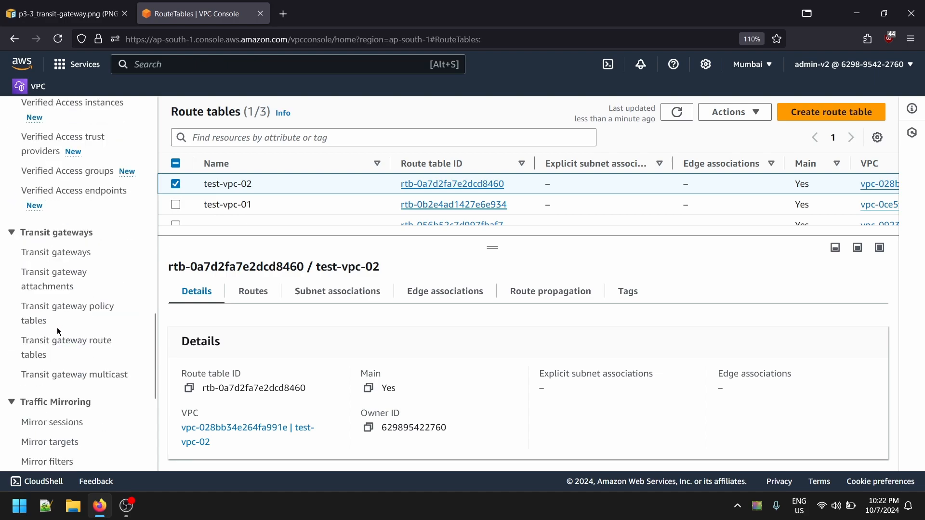
pyautogui.click(45, 254)
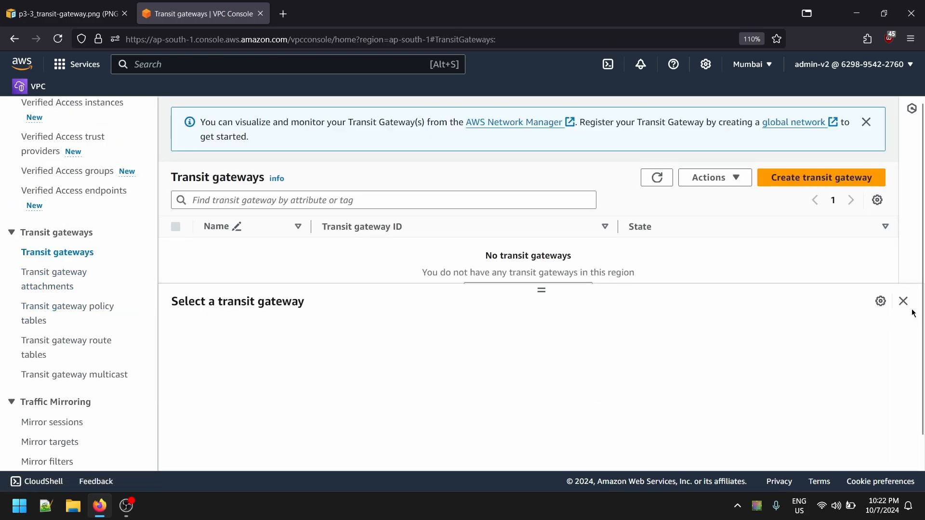
pyautogui.click(904, 302)
# - Open the form for creating a new transit gateway
pyautogui.scroll(12, 70, 275)
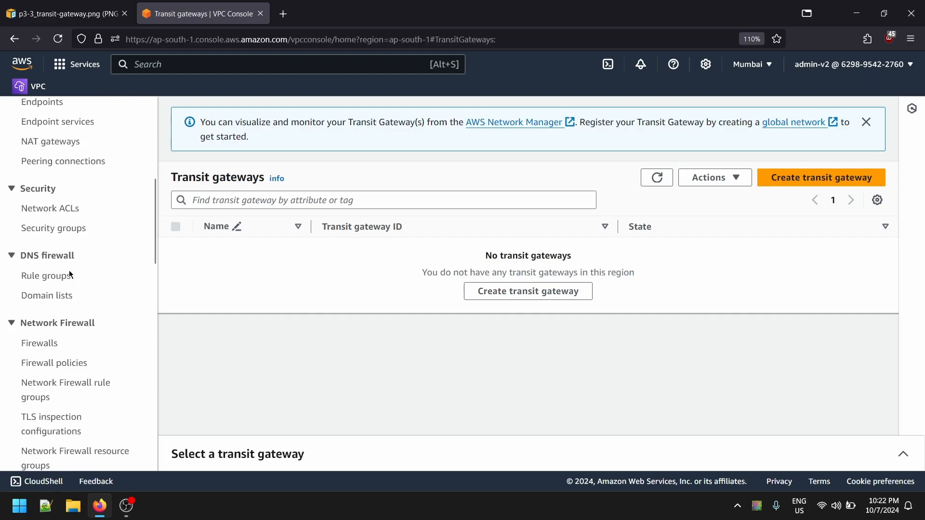
pyautogui.scroll(4, 70, 275)
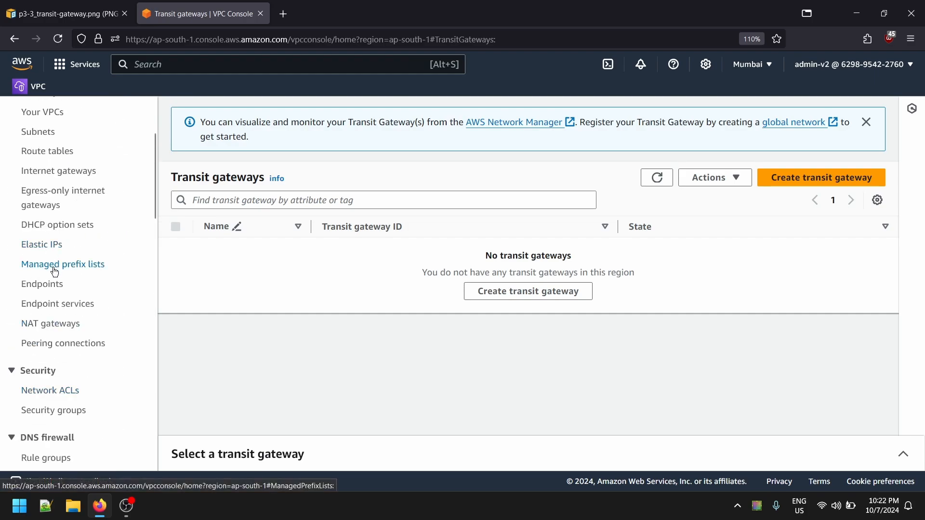
pyautogui.scroll(3, 51, 284)
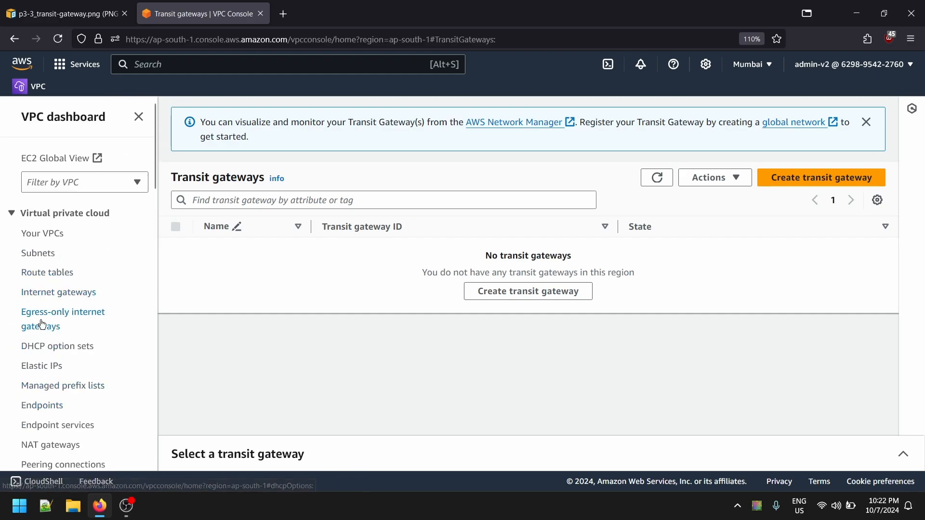
pyautogui.scroll(-12, 91, 282)
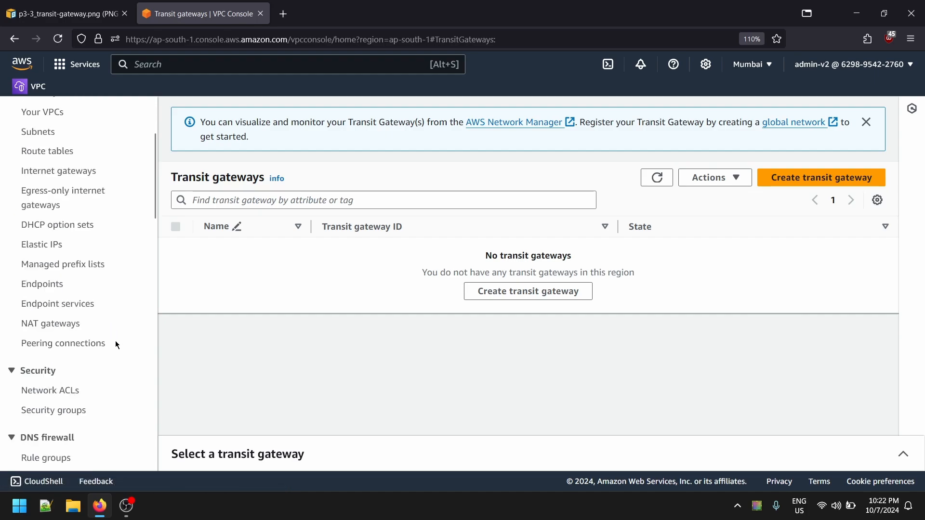
pyautogui.scroll(4, 144, 339)
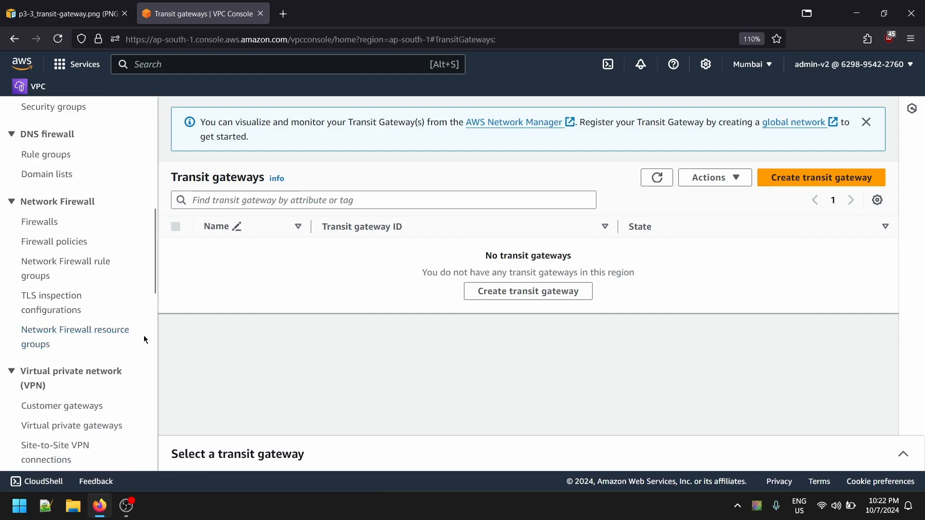
pyautogui.click(816, 177)
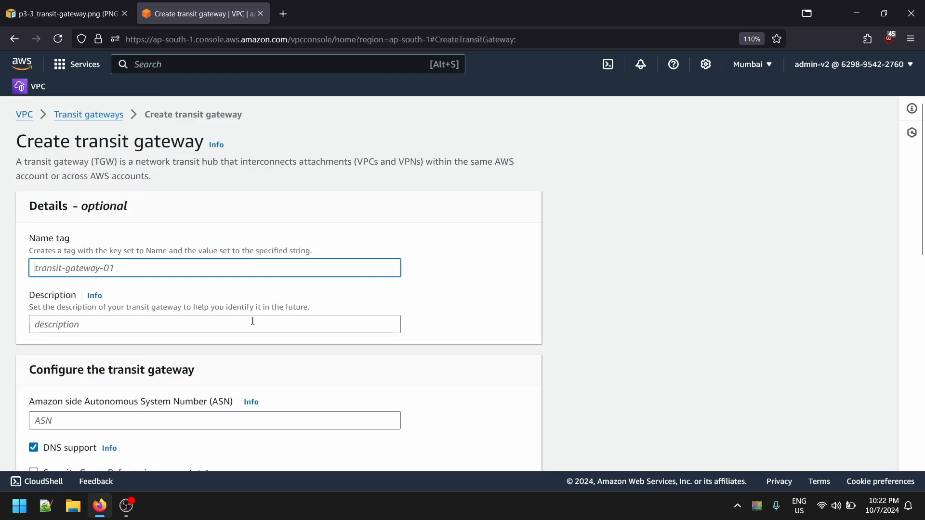
# - Open the EC2 dashboard in a separate browser tab, keeping the transit gateway form open
pyautogui.middleClick(24, 64)
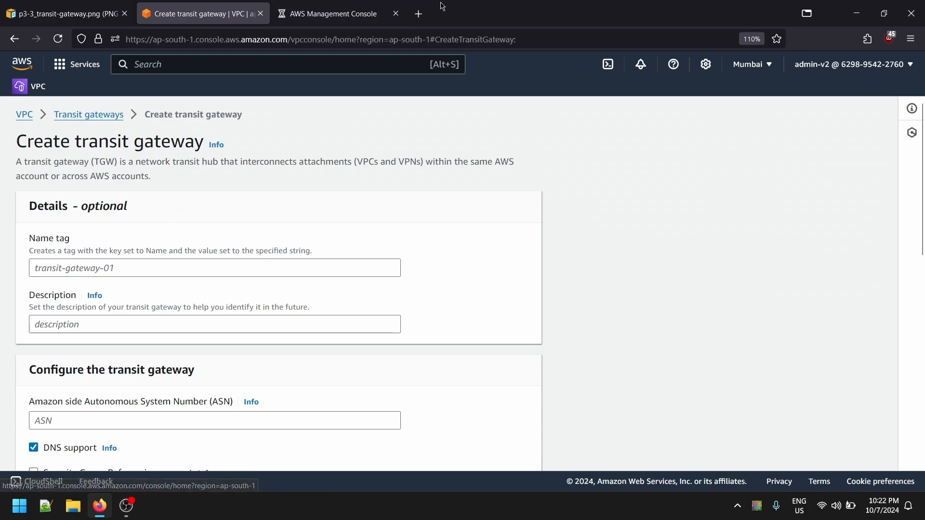
pyautogui.click(368, 12)
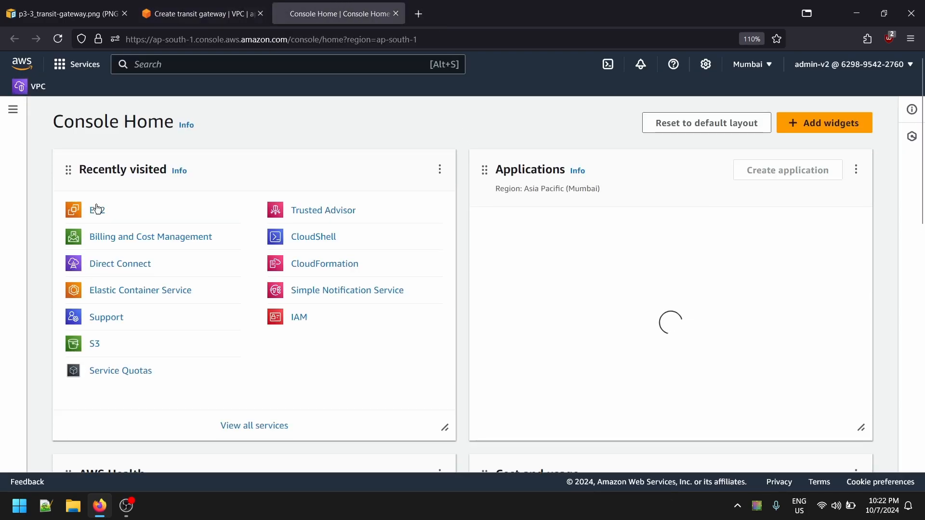
pyautogui.click(98, 209)
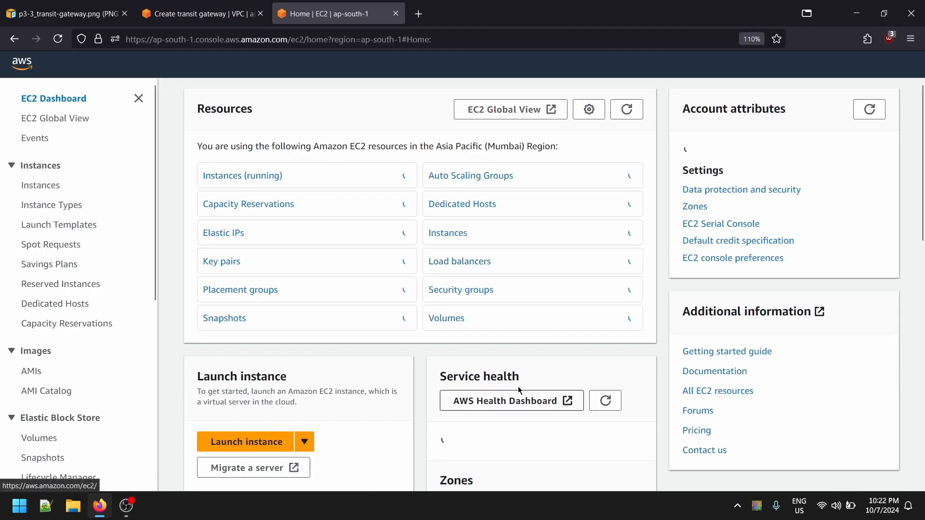
# - List all EC2 instances without the running-state filter and open the form for launching a new instance
pyautogui.click(265, 194)
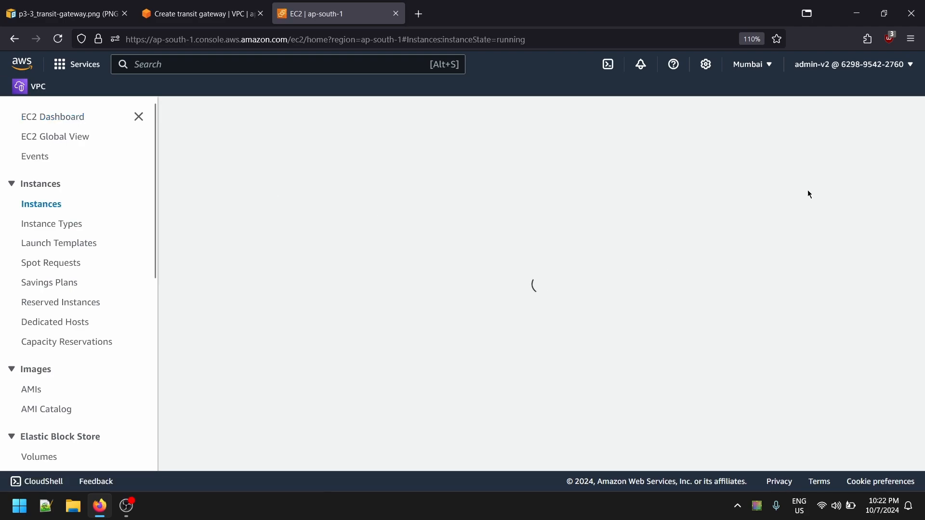
pyautogui.click(292, 161)
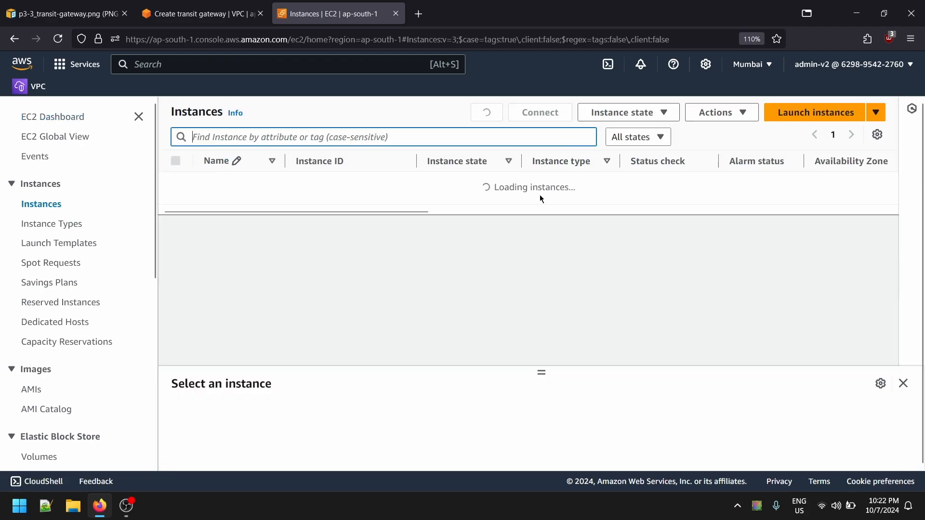
pyautogui.click(771, 114)
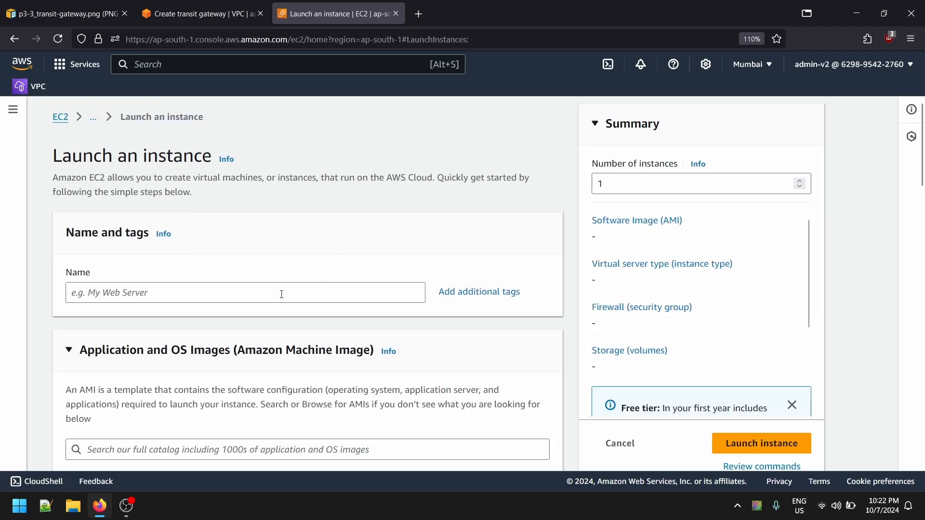
# - Name the new instance test-vpc-ec2-instance-1 and copy that name for reuse
pyautogui.click(163, 302)
pyautogui.write('test-vpc-01')
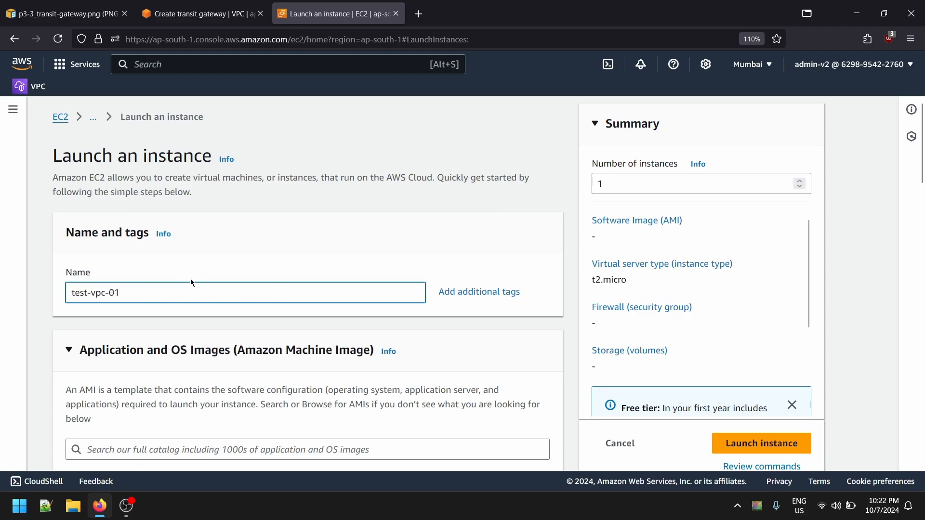
pyautogui.press('BackSpace')
pyautogui.press('BackSpace')
pyautogui.press('BackSpace')
pyautogui.press('BackSpace')
pyautogui.write('-ec2-instance')
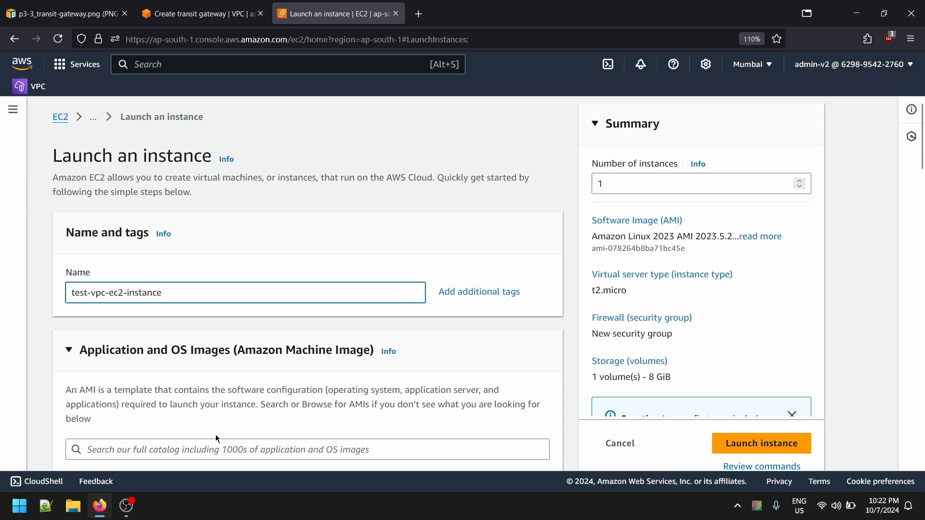
pyautogui.scroll(-4, 216, 438)
pyautogui.scroll(3, 182, 204)
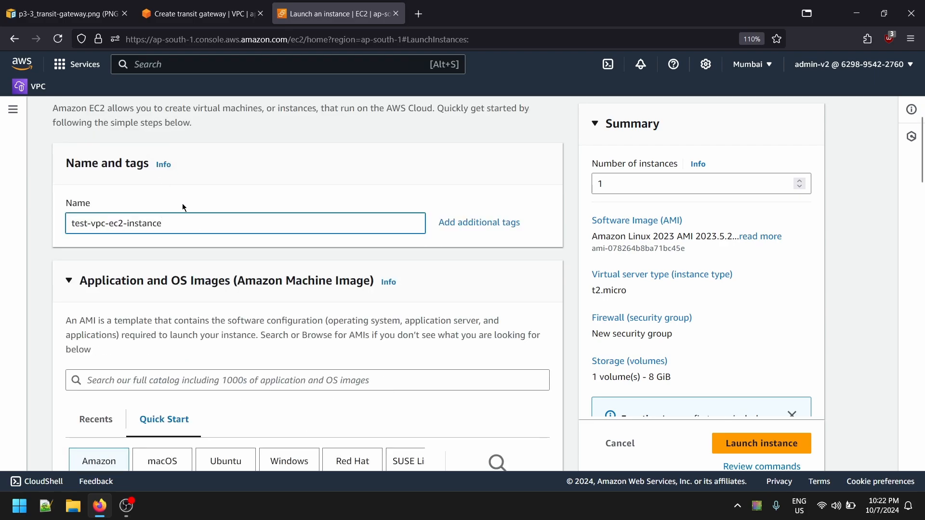
pyautogui.write('-1')
pyautogui.hotkey('ctrl', 'a')
pyautogui.hotkey('ctrl', 'c')
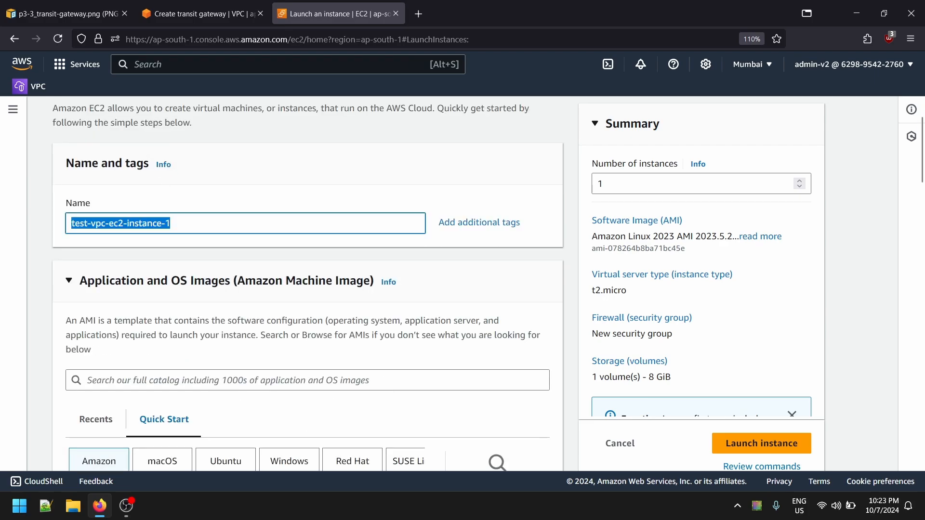
# - Create an RSA key pair named test-vpc-ec2-instance-1 in .pem format and save its file to the Downloads folder
pyautogui.scroll(-5, 297, 277)
pyautogui.scroll(-6, 165, 254)
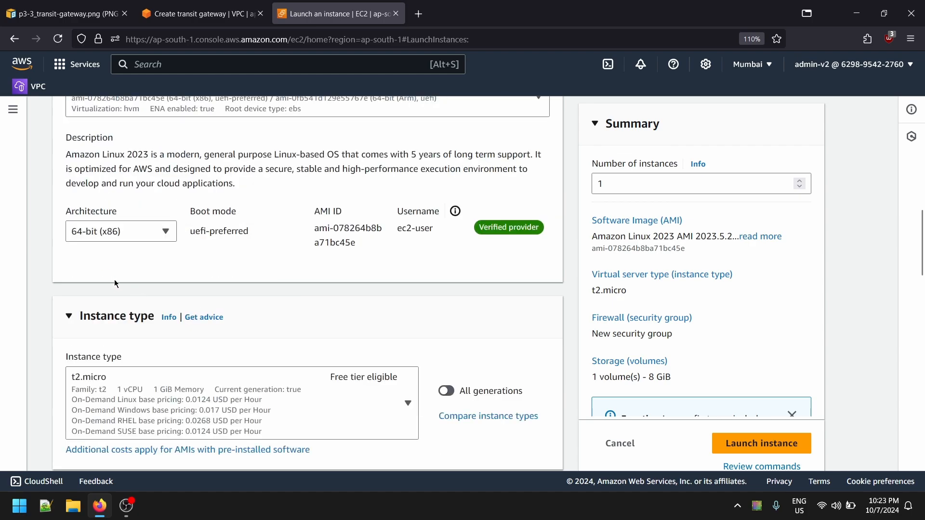
pyautogui.scroll(-4, 262, 316)
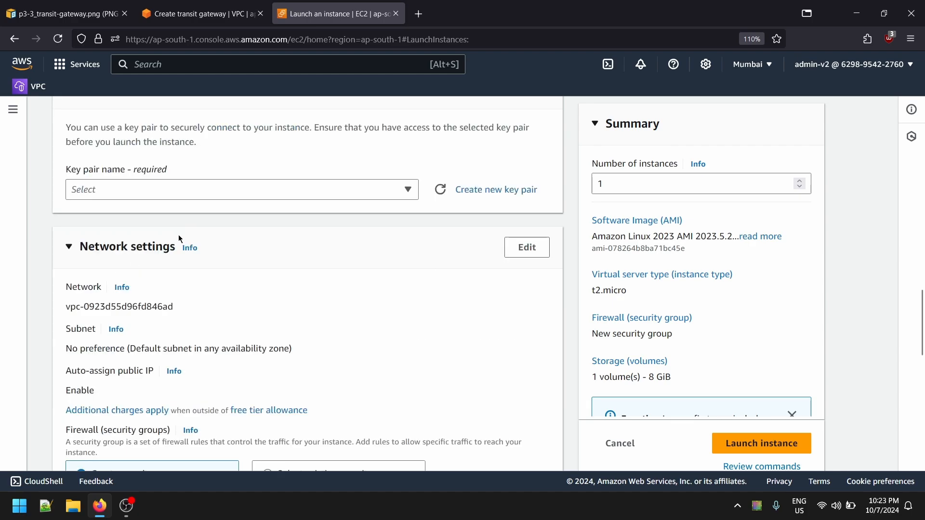
pyautogui.click(232, 189)
pyautogui.click(489, 203)
pyautogui.click(501, 191)
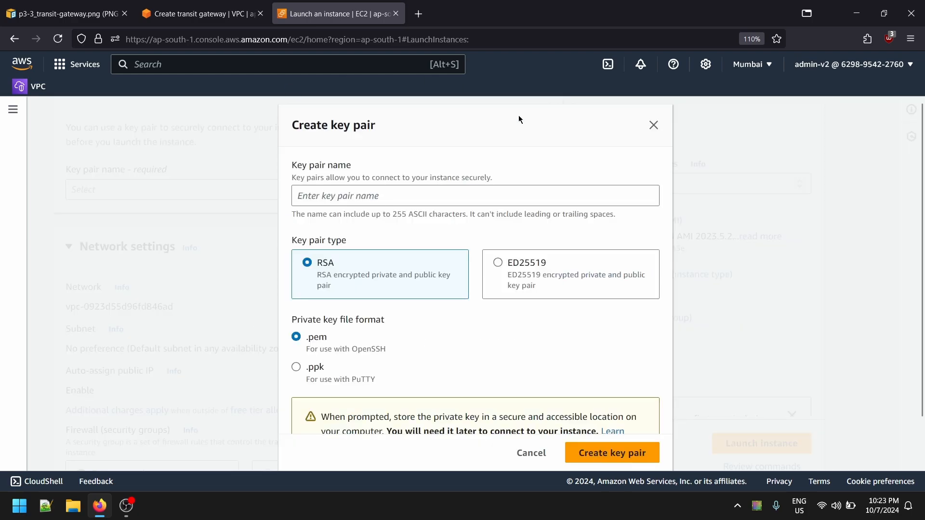
pyautogui.click(390, 195)
pyautogui.hotkey('ctrl', 'v')
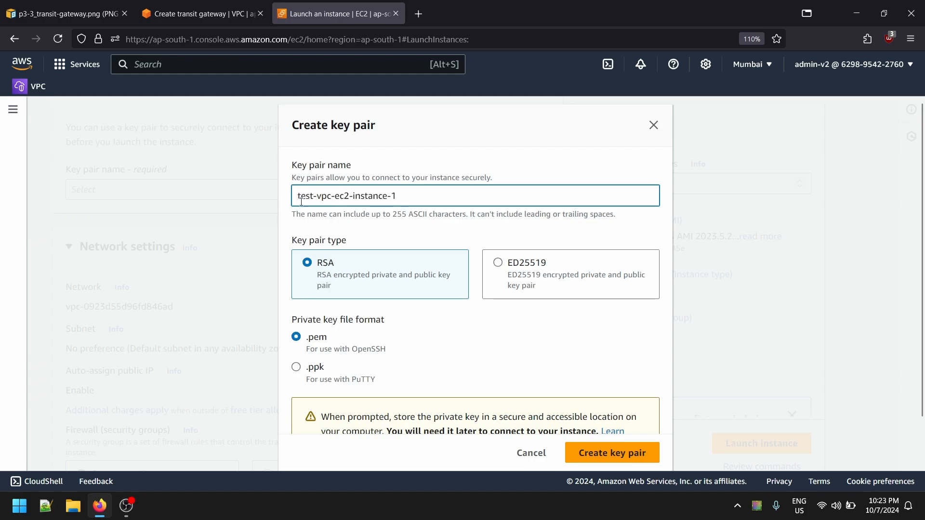
pyautogui.scroll(-2, 339, 351)
pyautogui.click(594, 439)
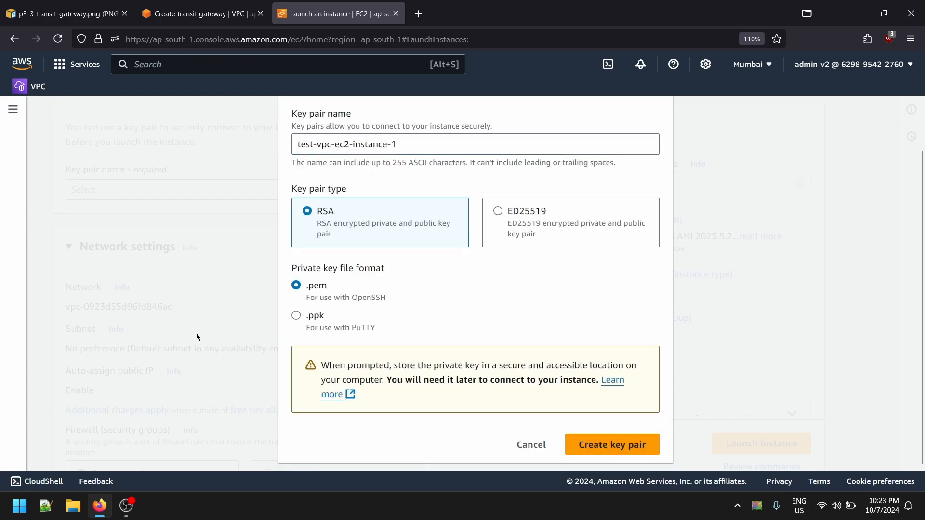
pyautogui.click(51, 159)
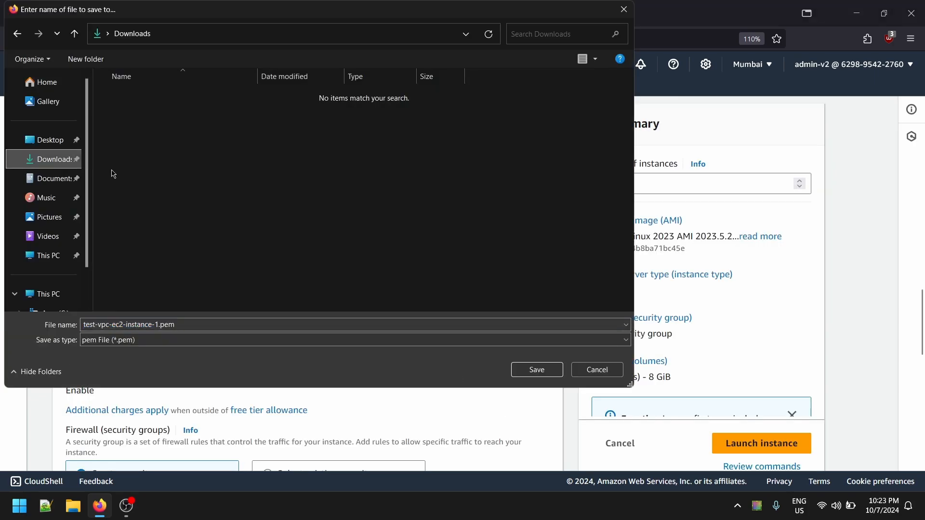
pyautogui.click(537, 370)
# - Place the instance in test-vpc-01 on subnet test-subnet-1a and enable auto-assignment of a public IP
pyautogui.scroll(-3, 326, 305)
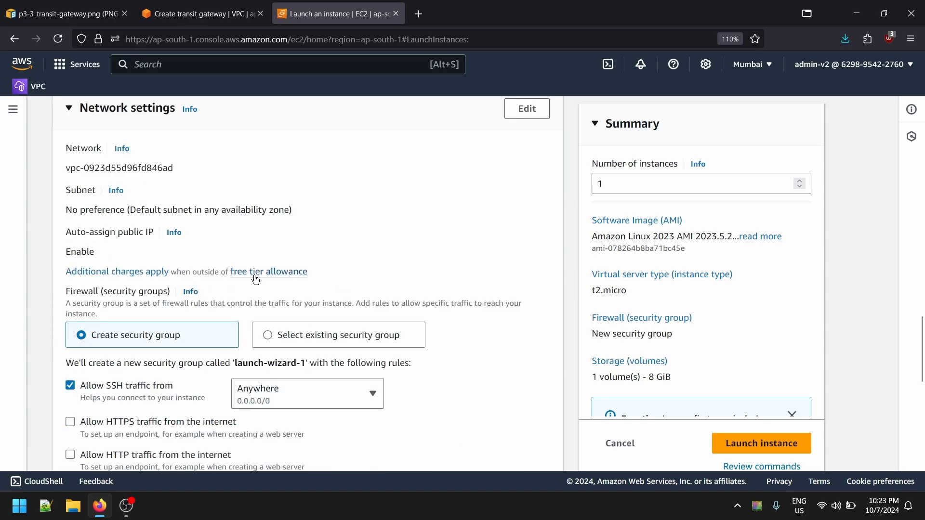
pyautogui.click(527, 107)
pyautogui.click(185, 184)
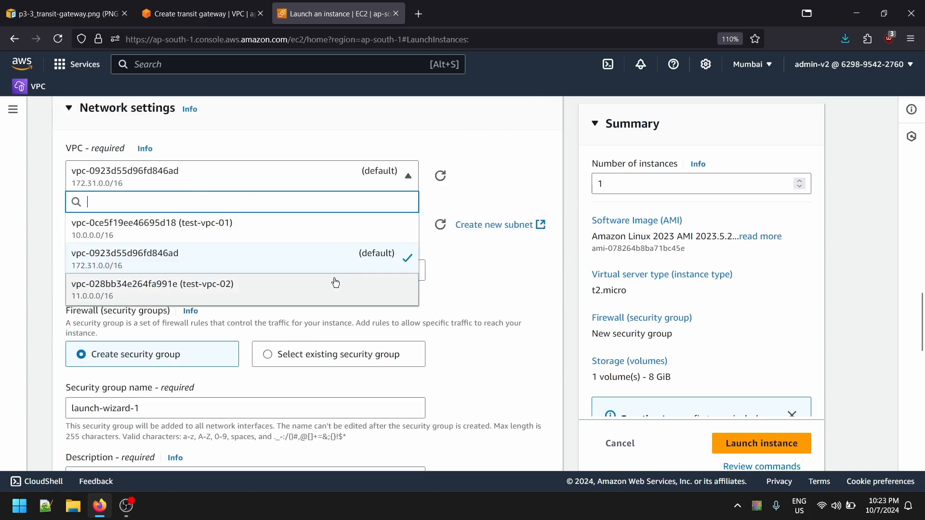
pyautogui.click(103, 225)
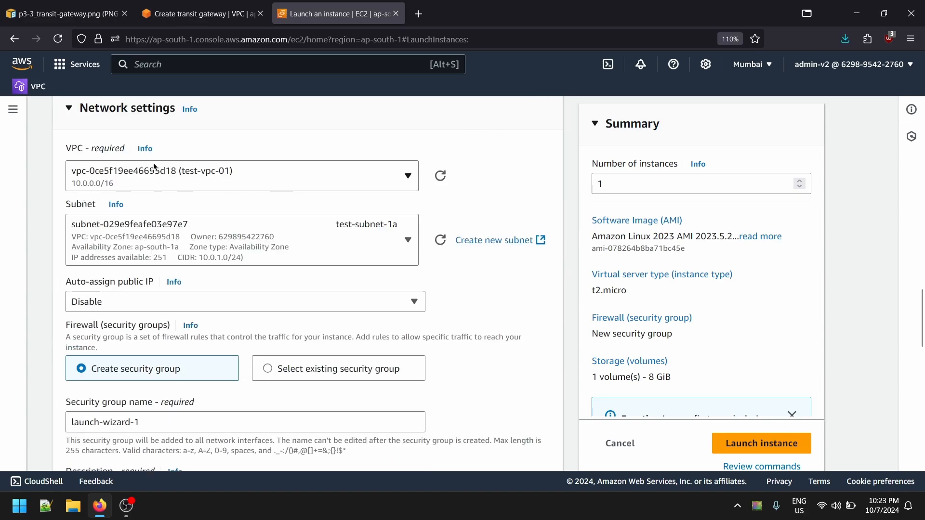
pyautogui.click(267, 262)
pyautogui.click(375, 307)
pyautogui.click(212, 302)
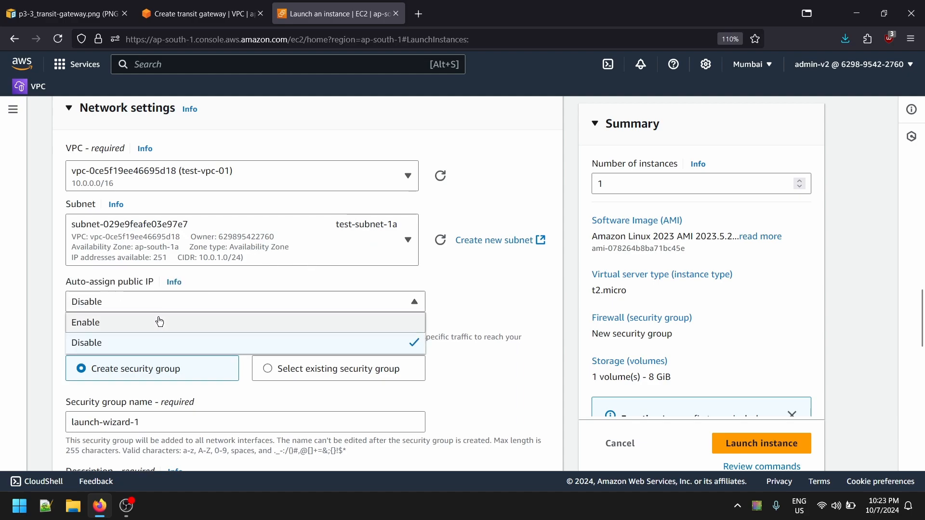
pyautogui.click(153, 320)
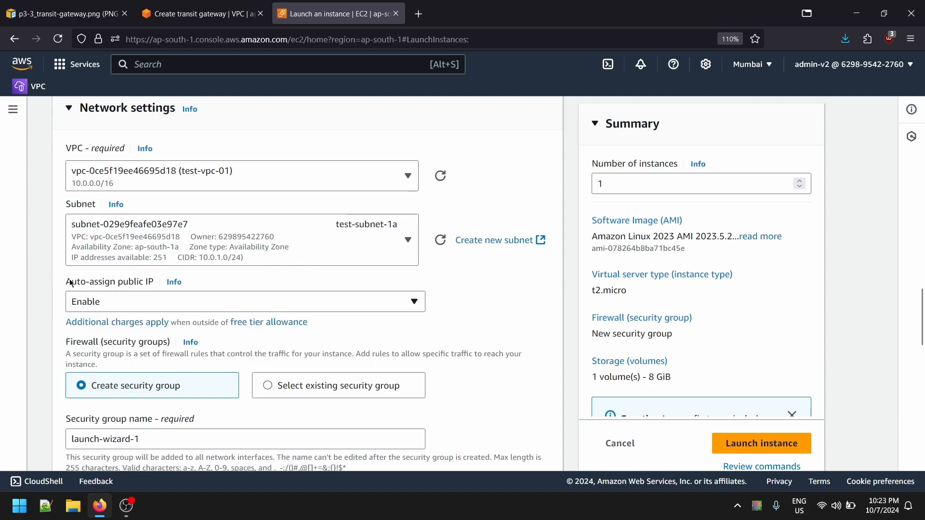
# - Assign the existing default security group of test-vpc-01 and launch the instance
pyautogui.scroll(-3, 124, 331)
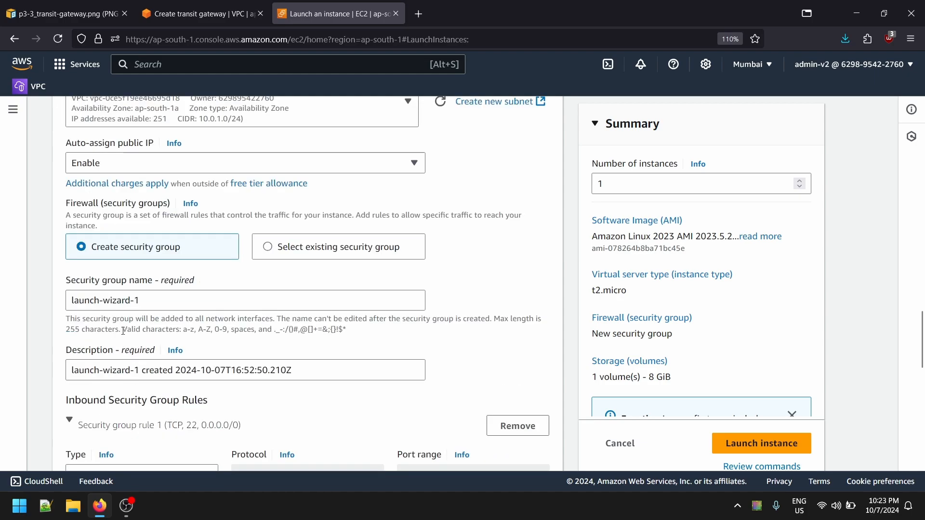
pyautogui.click(294, 251)
pyautogui.click(128, 299)
pyautogui.click(159, 354)
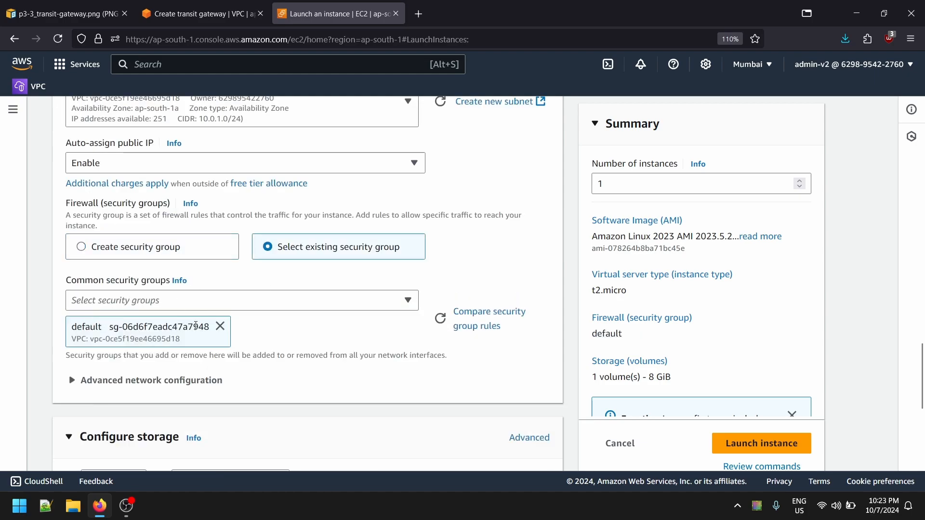
pyautogui.scroll(-6, 423, 369)
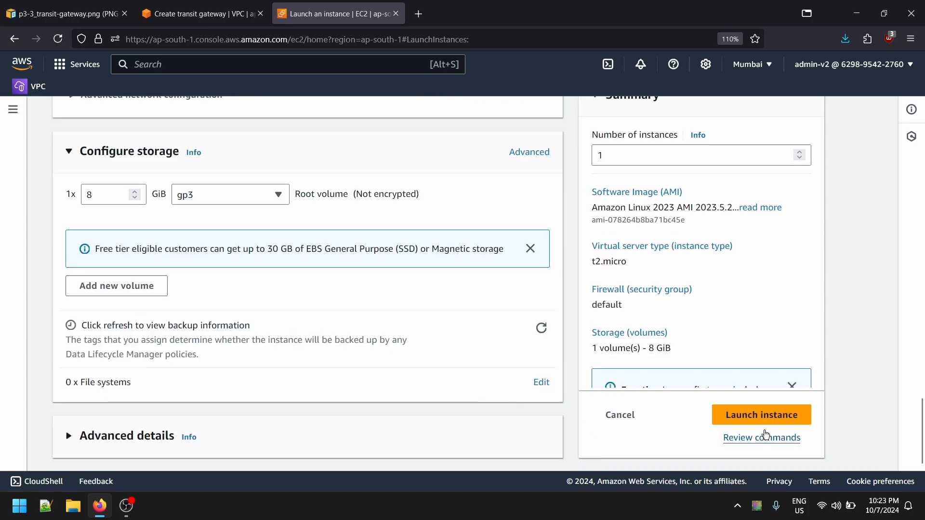
pyautogui.click(789, 417)
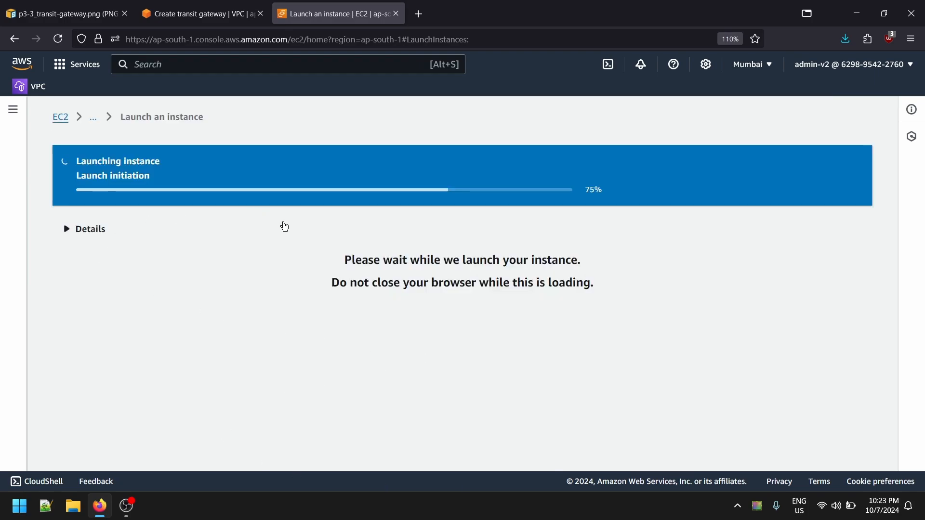
# - Return to the instances list and open the launch form for a second instance
pyautogui.click(97, 118)
pyautogui.click(122, 134)
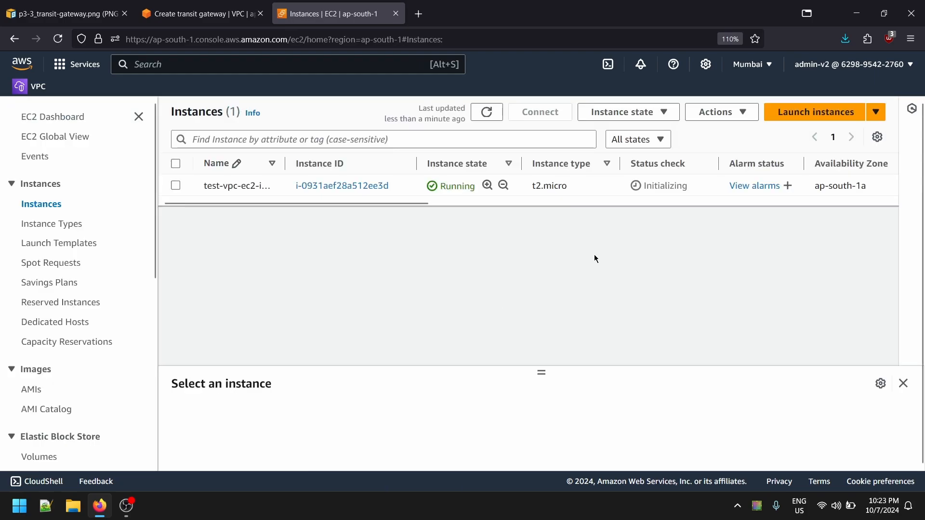
pyautogui.click(815, 118)
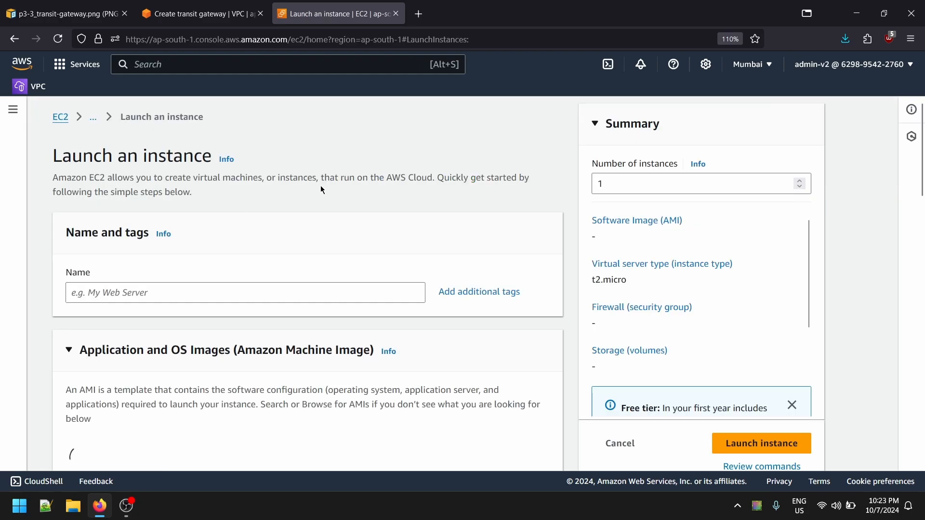
# - Name the second instance test-vpc-ec2-instance-2
pyautogui.click(127, 292)
pyautogui.write('test-vpc-ec2-instance-1')
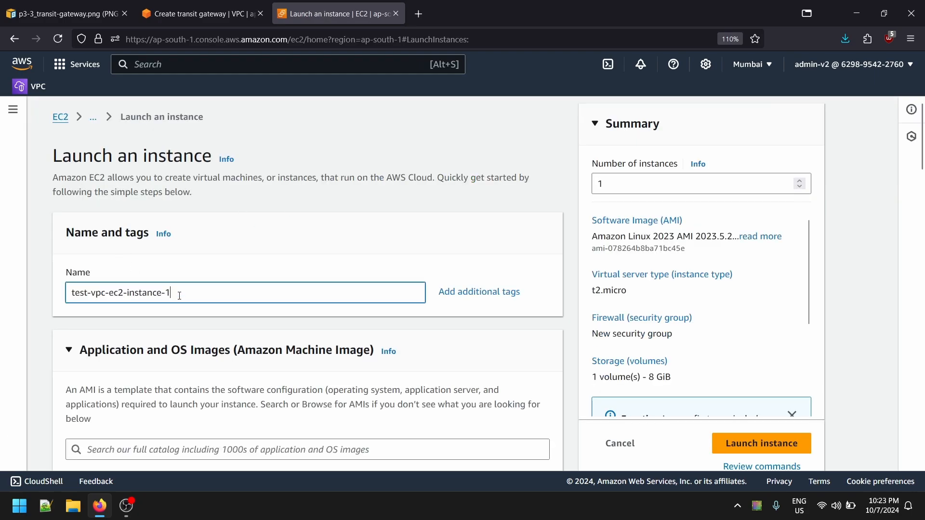
pyautogui.press('BackSpace')
pyautogui.write('2')
# - Create a key pair named test-vpc-ec2-instance-2 for the second instance and save its .pem file
pyautogui.scroll(-10, 224, 343)
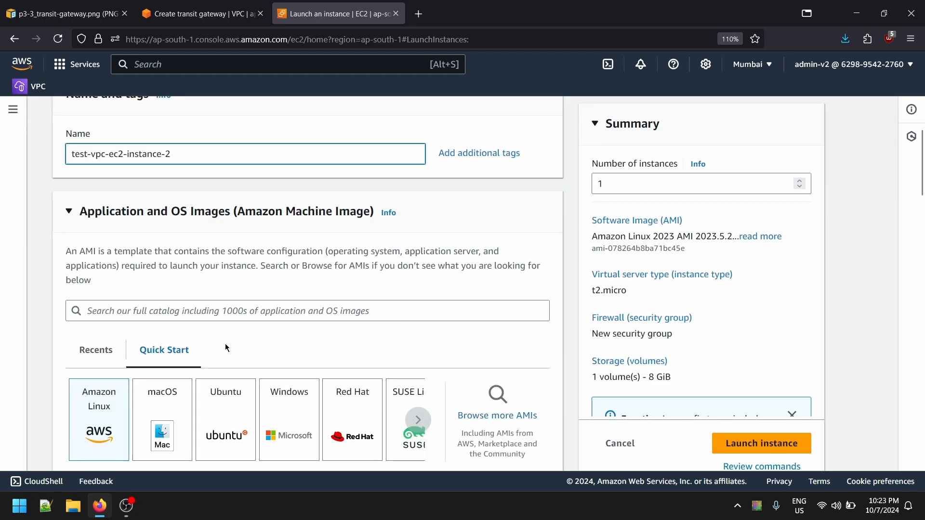
pyautogui.scroll(4, 193, 338)
pyautogui.scroll(-10, 184, 335)
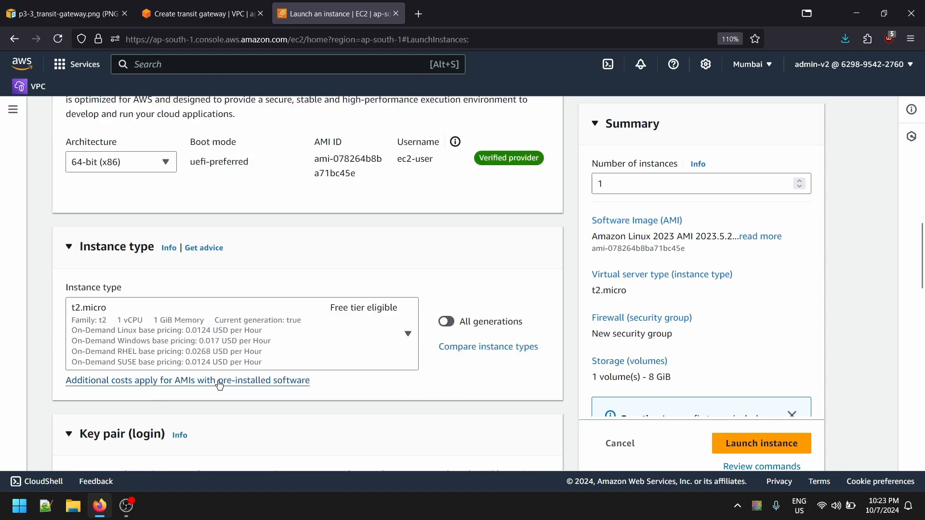
pyautogui.click(182, 328)
pyautogui.click(444, 346)
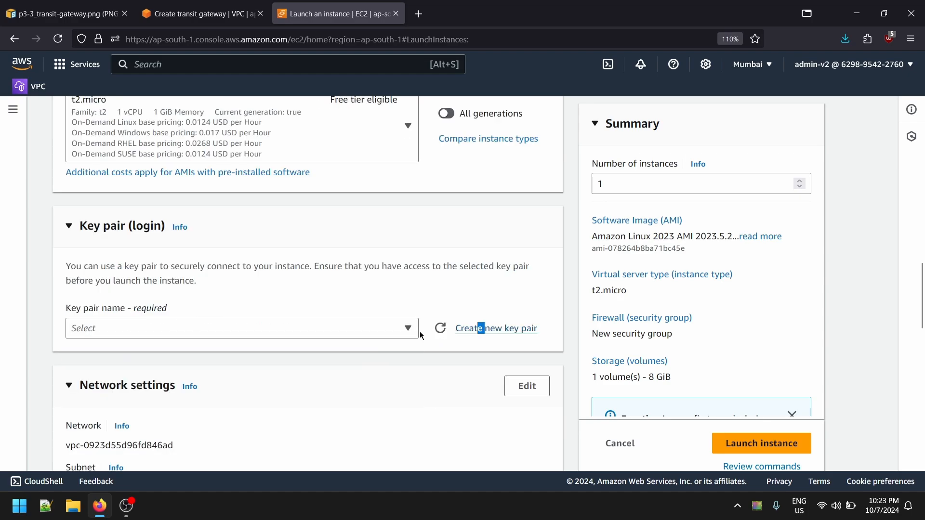
pyautogui.click(482, 329)
pyautogui.click(408, 200)
pyautogui.write('test-vpc-ec2-instance-1')
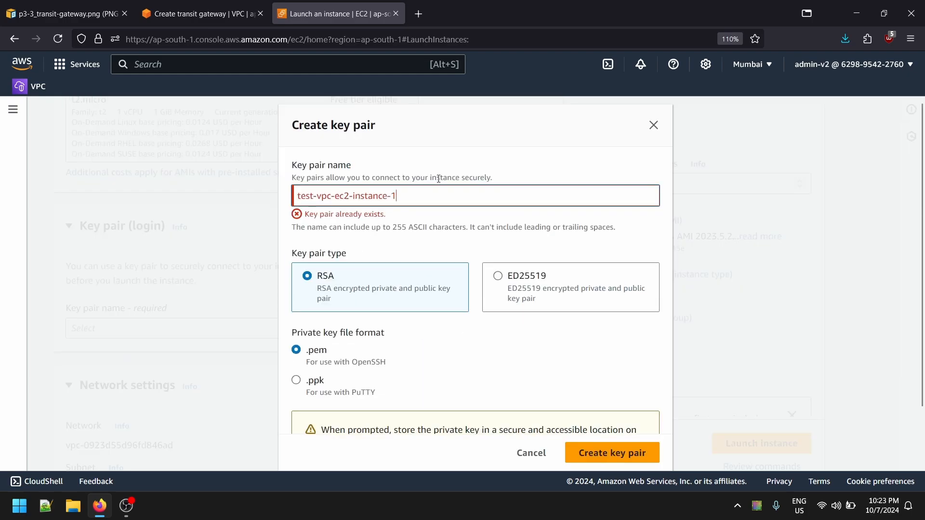
pyautogui.press('BackSpace')
pyautogui.write('2')
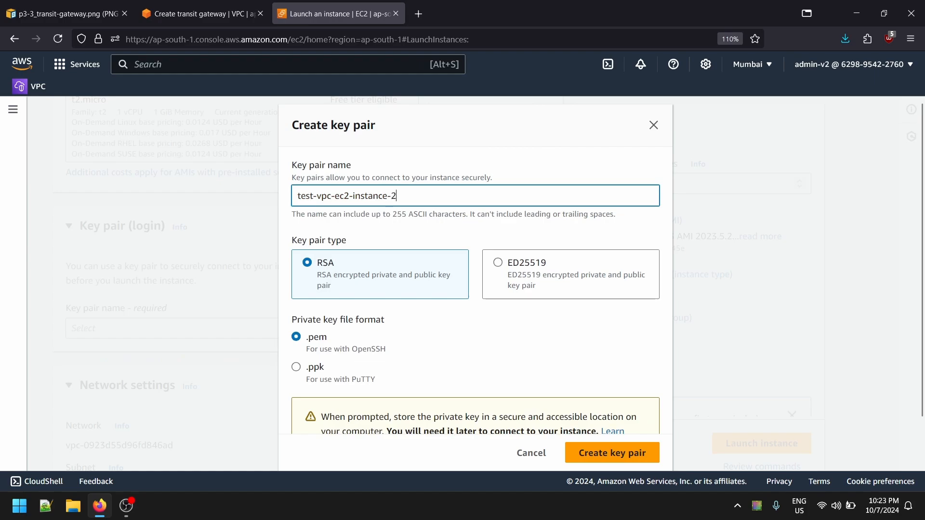
pyautogui.click(595, 453)
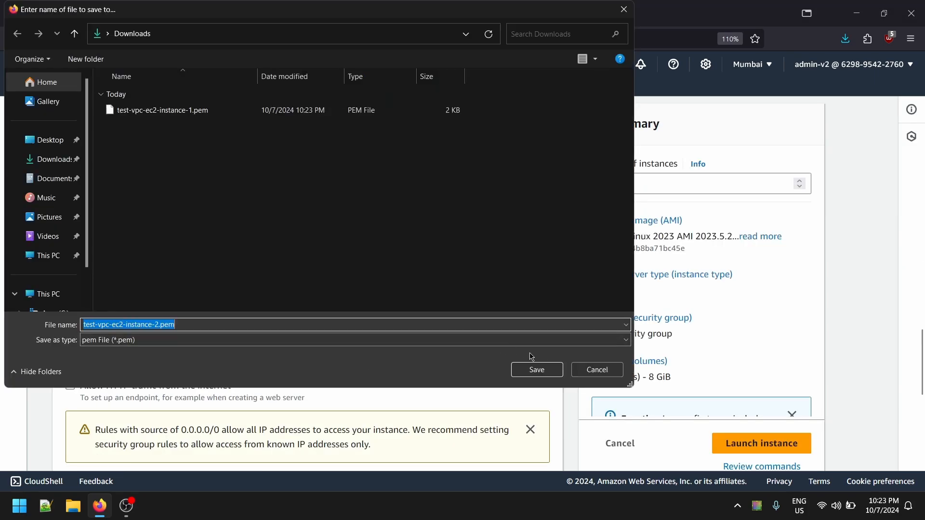
pyautogui.click(535, 369)
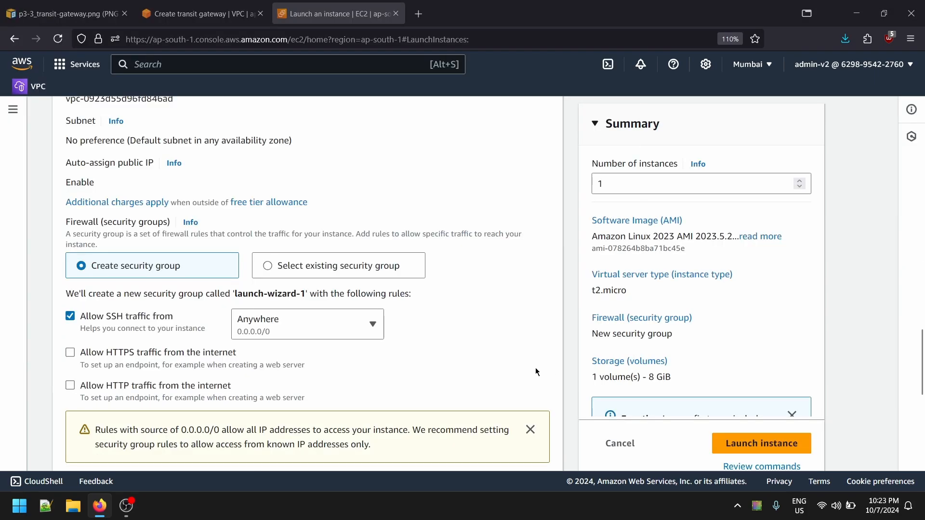
# - Switch the second instance's firewall to an existing security group and select the default group
pyautogui.scroll(2, 260, 369)
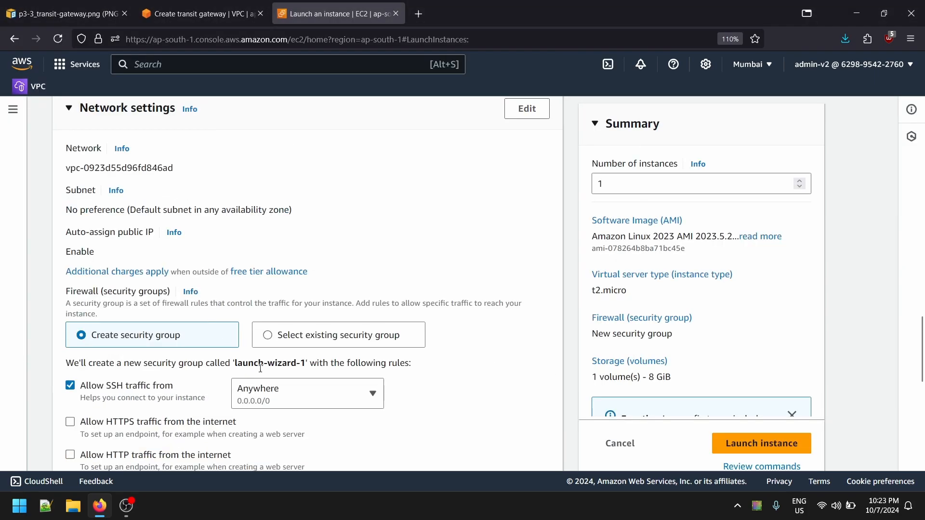
pyautogui.click(309, 340)
pyautogui.click(200, 385)
pyautogui.click(143, 428)
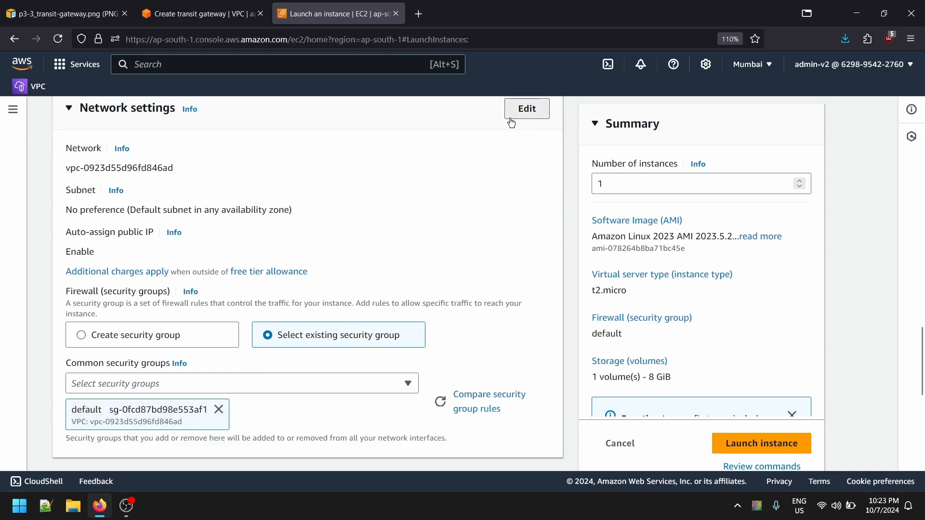
# - Edit the second instance's network settings and set its VPC to test-vpc-02
pyautogui.click(512, 120)
pyautogui.click(159, 224)
pyautogui.click(193, 174)
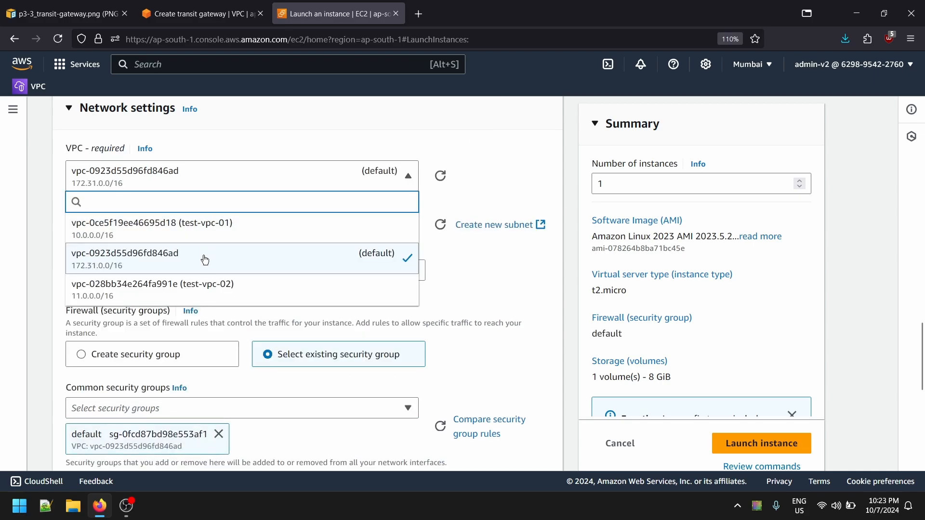
pyautogui.click(210, 292)
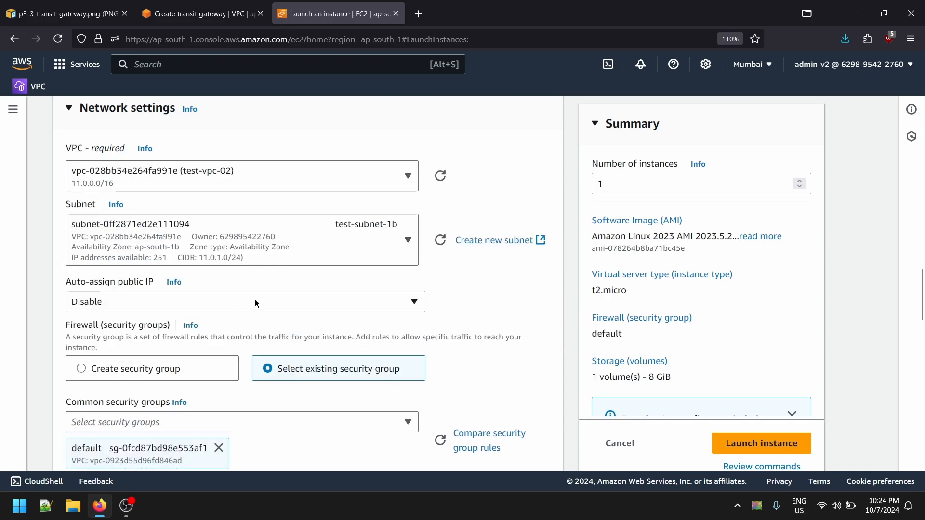
# - Enable auto-assign public IP for the second instance
pyautogui.click(177, 308)
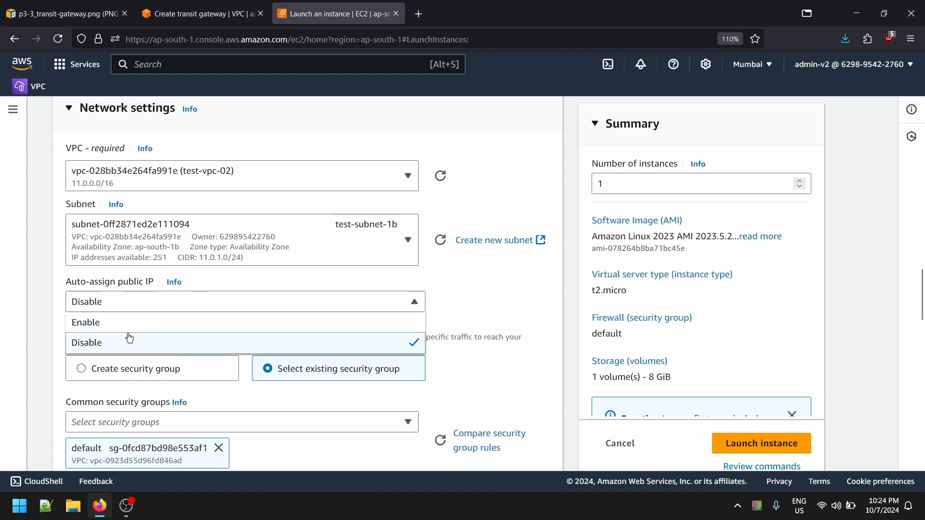
pyautogui.click(127, 340)
pyautogui.click(104, 303)
pyautogui.click(90, 322)
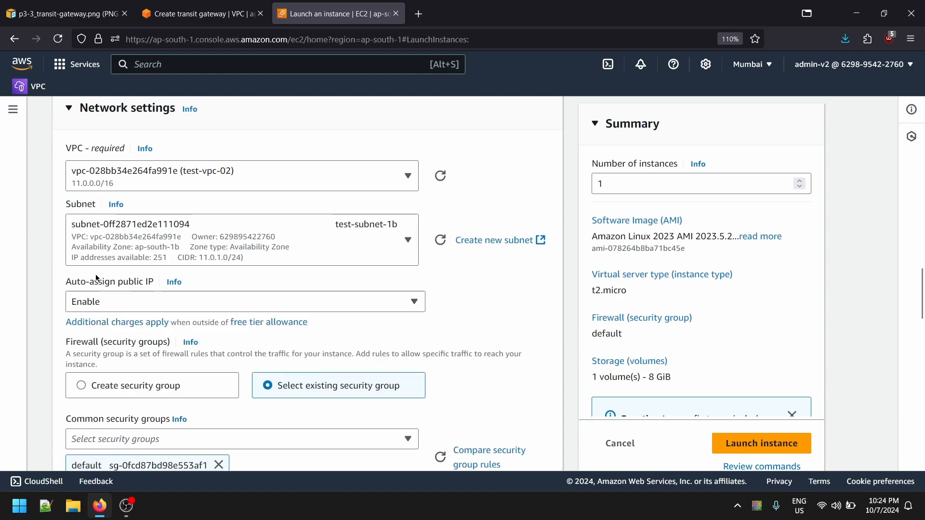
# - Replace the second instance's incompatible security group with the default group belonging to test-vpc-02
pyautogui.scroll(-3, 175, 409)
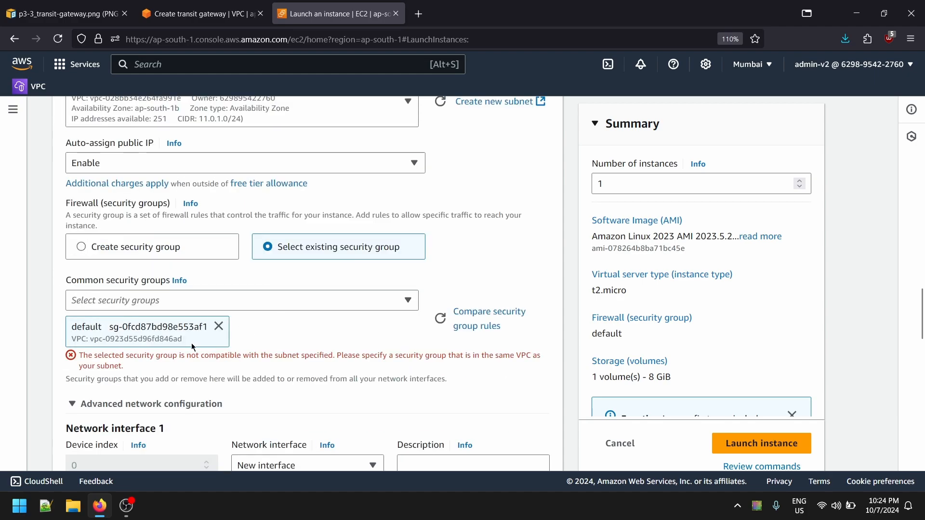
pyautogui.click(219, 328)
pyautogui.click(212, 301)
pyautogui.click(171, 347)
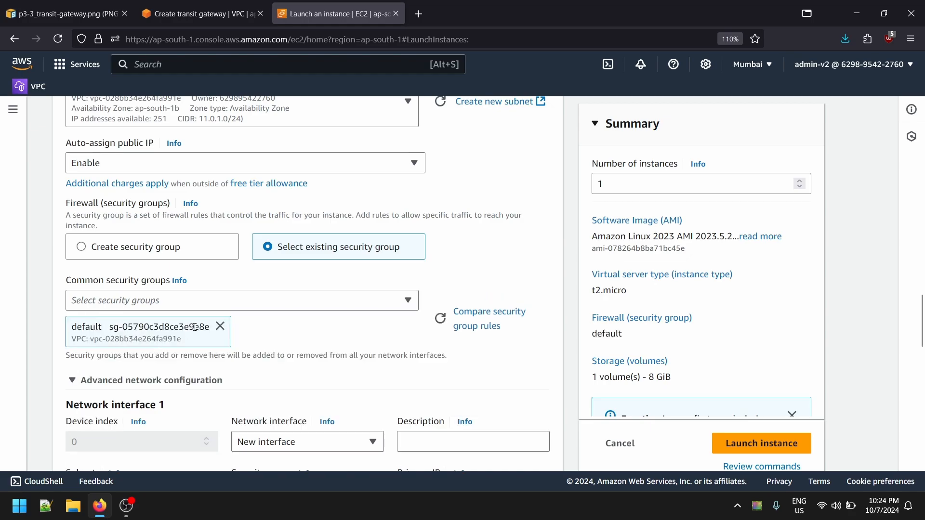
# - Review the second instance's network settings and launch the instance
pyautogui.scroll(-3, 212, 332)
pyautogui.scroll(-6, 212, 333)
pyautogui.scroll(9, 272, 355)
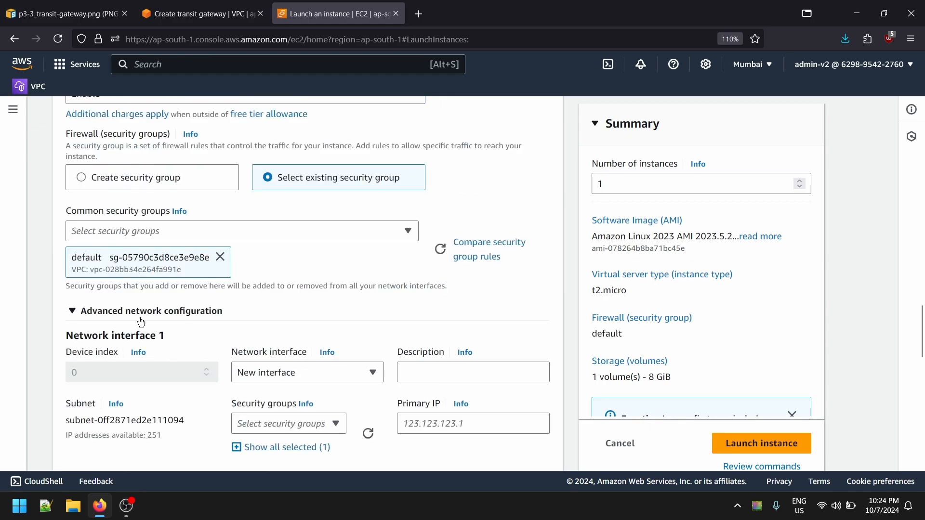
pyautogui.scroll(3, 344, 331)
pyautogui.scroll(3, 192, 284)
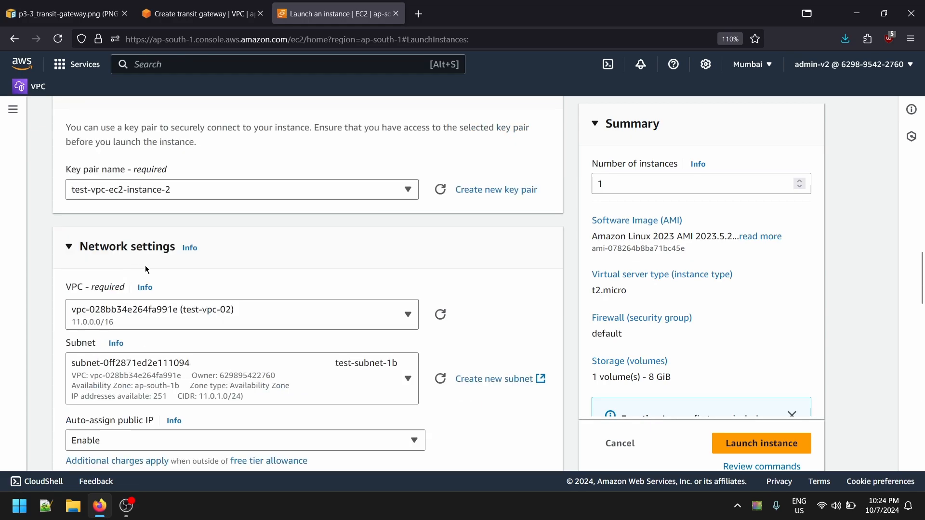
pyautogui.scroll(-15, 289, 313)
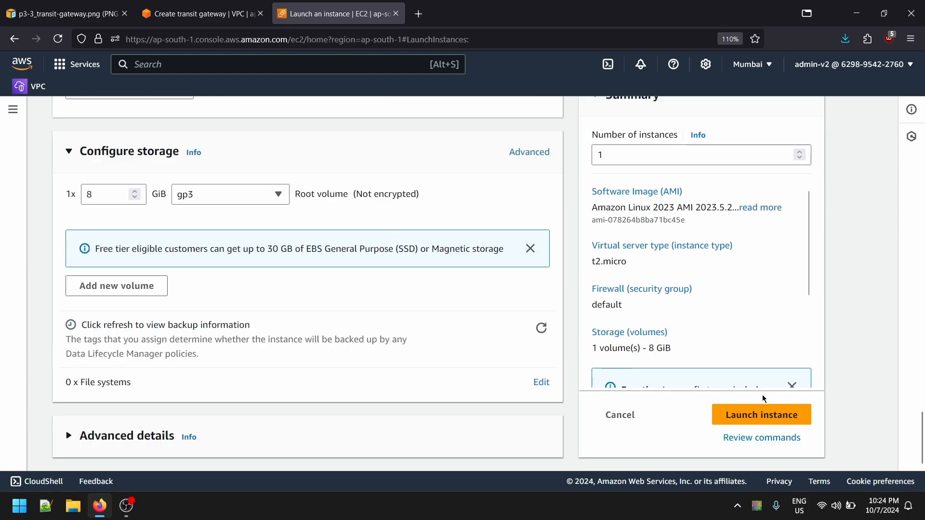
pyautogui.click(762, 413)
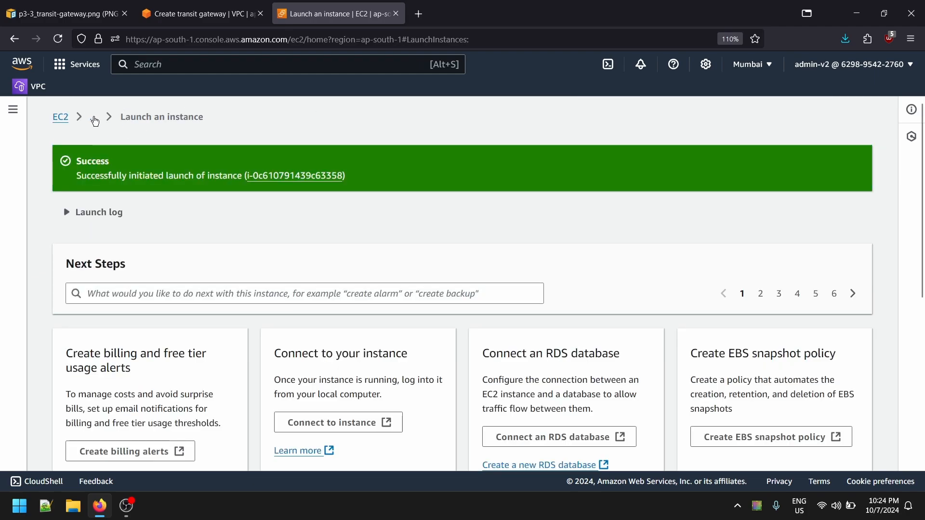
# - Show the EC2 instances list, widen its Name column to fit the full instance names, and refresh it
pyautogui.click(95, 121)
pyautogui.click(115, 134)
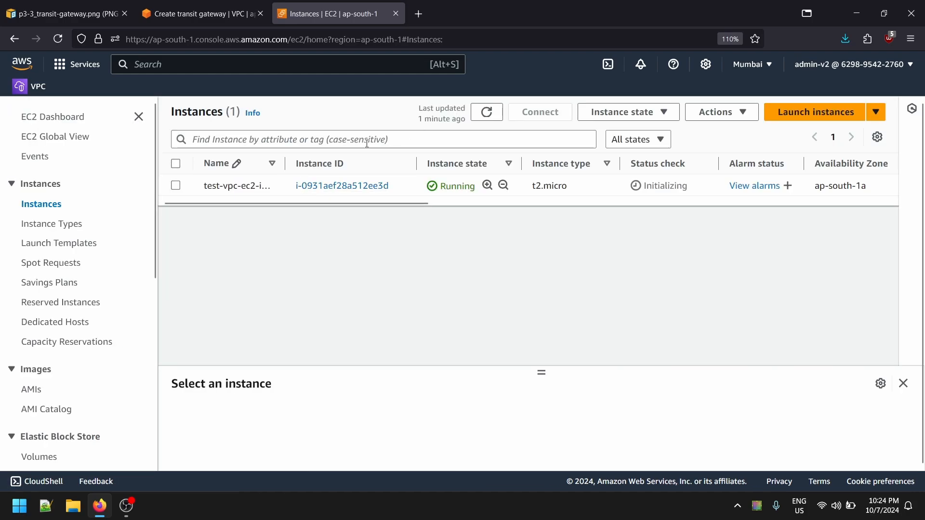
pyautogui.moveTo(286, 164); pyautogui.dragTo(393, 176)
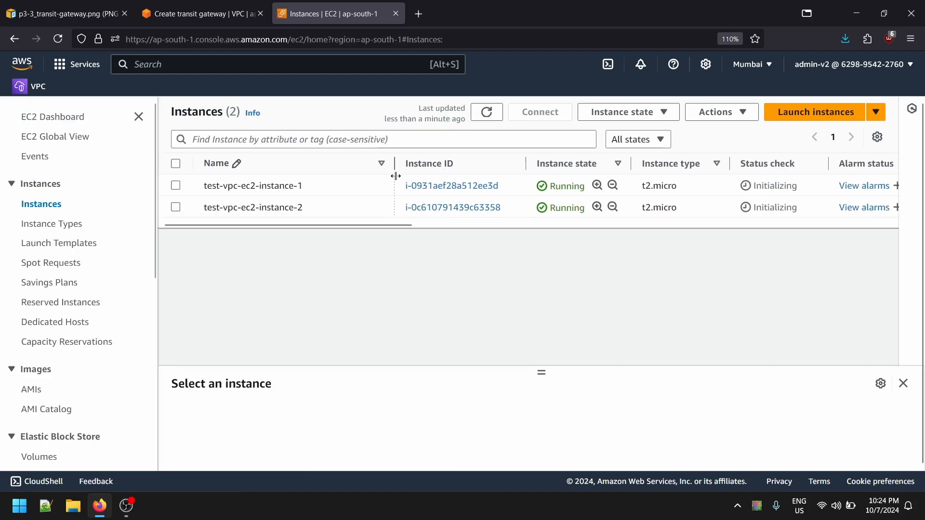
pyautogui.click(489, 114)
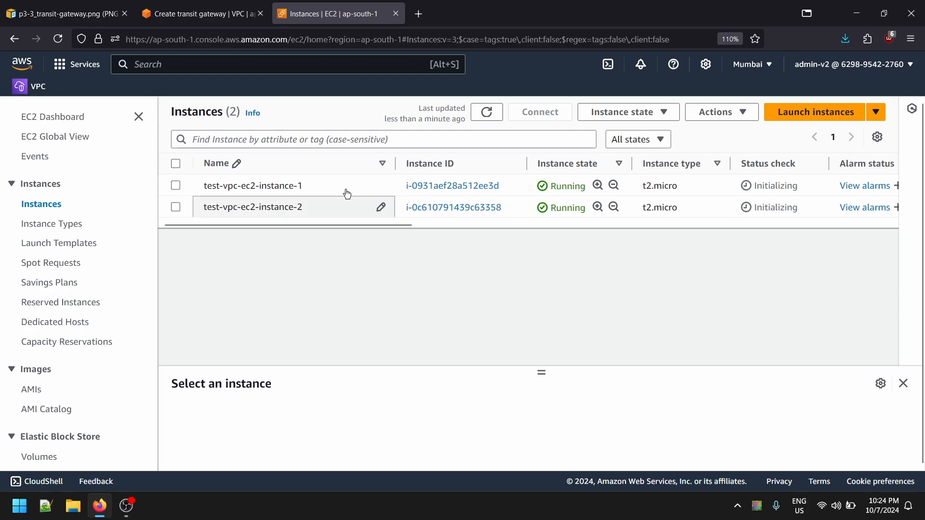
# - Start an EC2 Instance Connect session to test-vpc-ec2-instance-1 with the username root
pyautogui.click(361, 192)
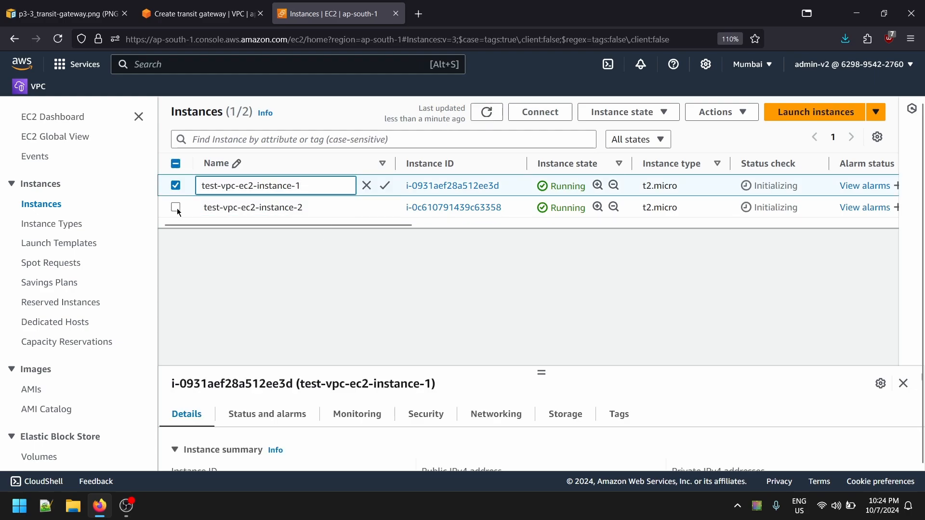
pyautogui.click(539, 113)
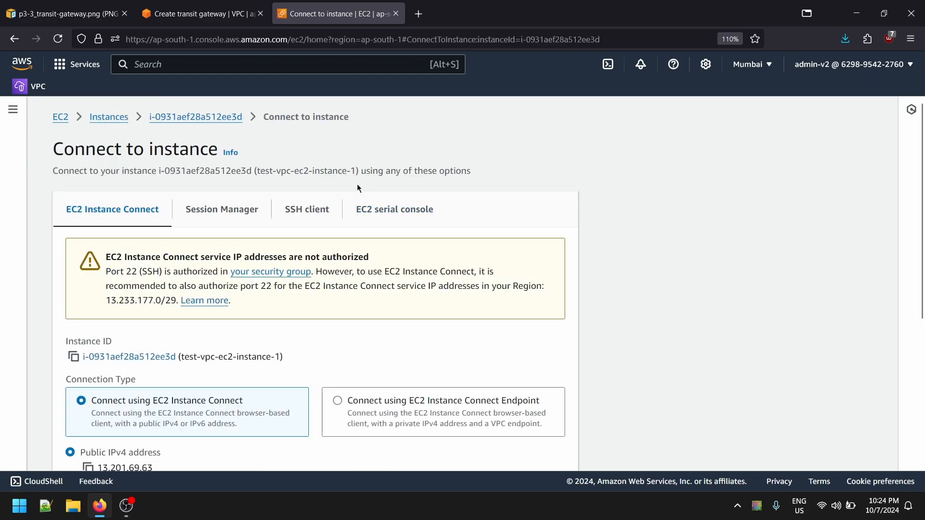
pyautogui.scroll(-4, 255, 330)
pyautogui.click(233, 336)
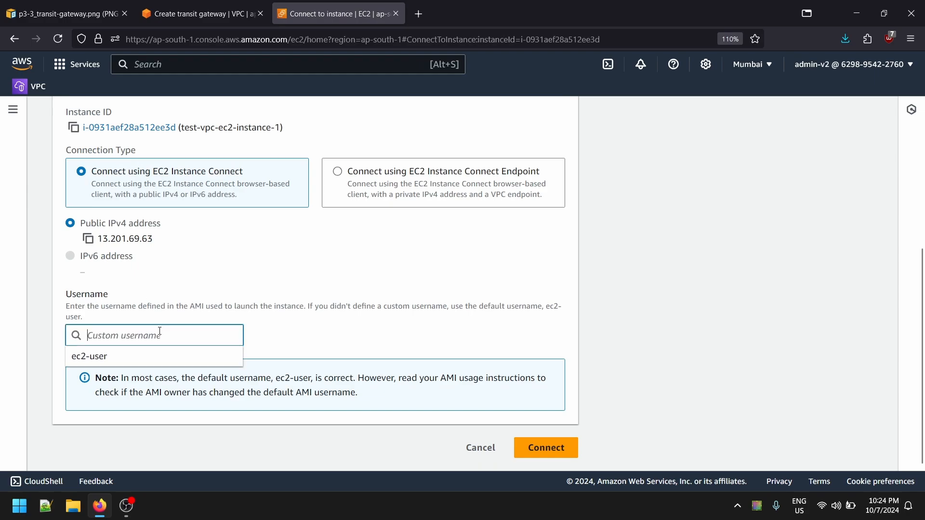
pyautogui.write('root')
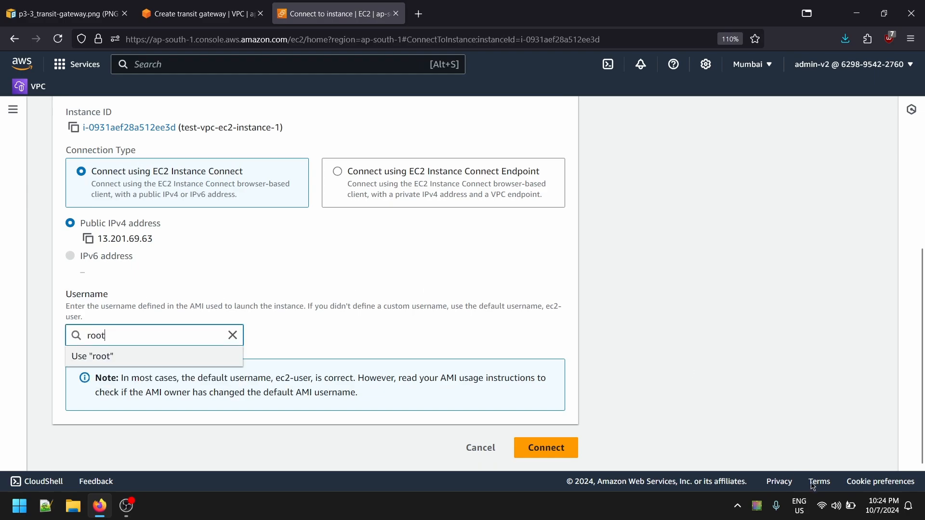
pyautogui.click(571, 453)
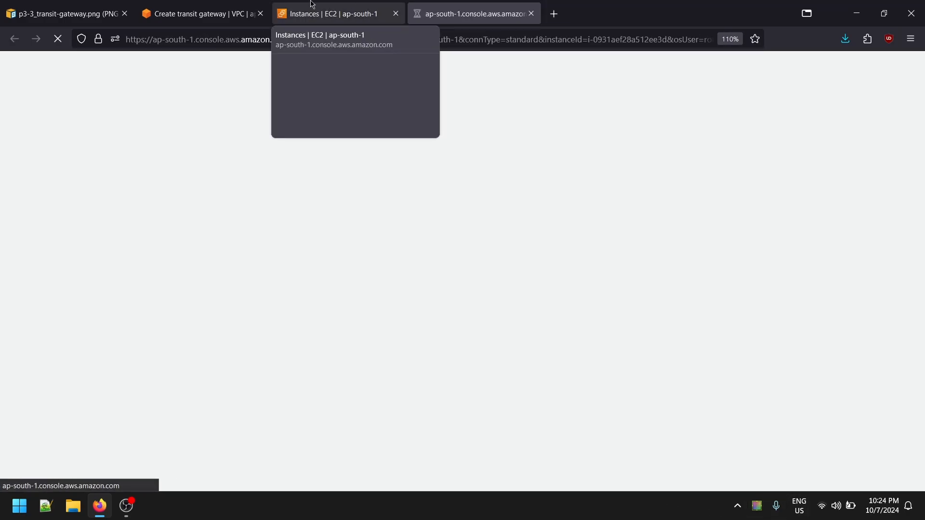
# - Start an EC2 Instance Connect session to test-vpc-ec2-instance-2 as root and place its browser tab after the first instance's session
pyautogui.click(312, 6)
pyautogui.click(175, 208)
pyautogui.click(173, 187)
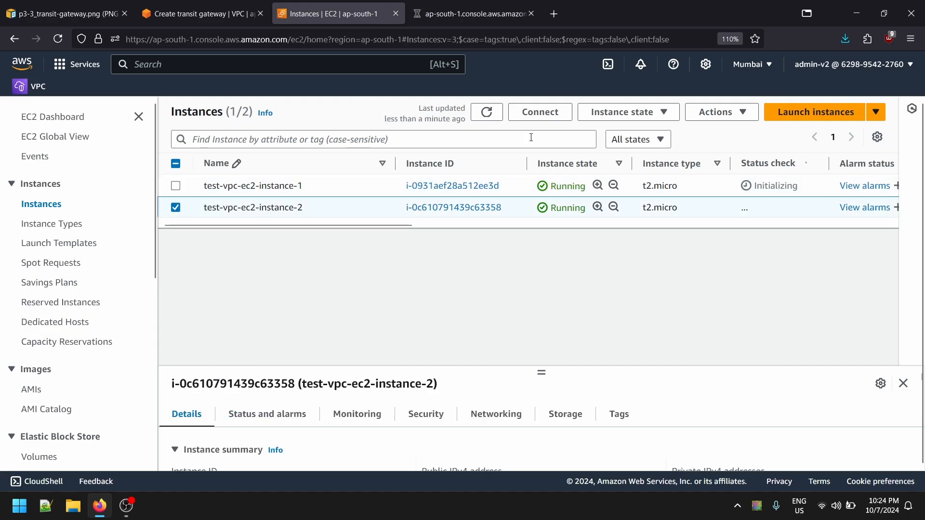
pyautogui.click(541, 111)
pyautogui.scroll(-5, 233, 279)
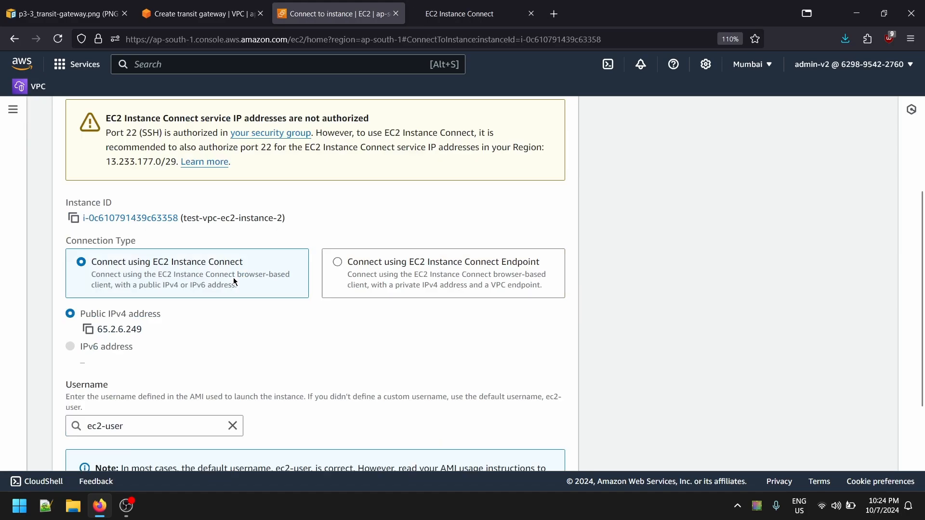
pyautogui.click(151, 339)
pyautogui.hotkey('ctrl', 'a')
pyautogui.press('BackSpace')
pyautogui.write('roo')
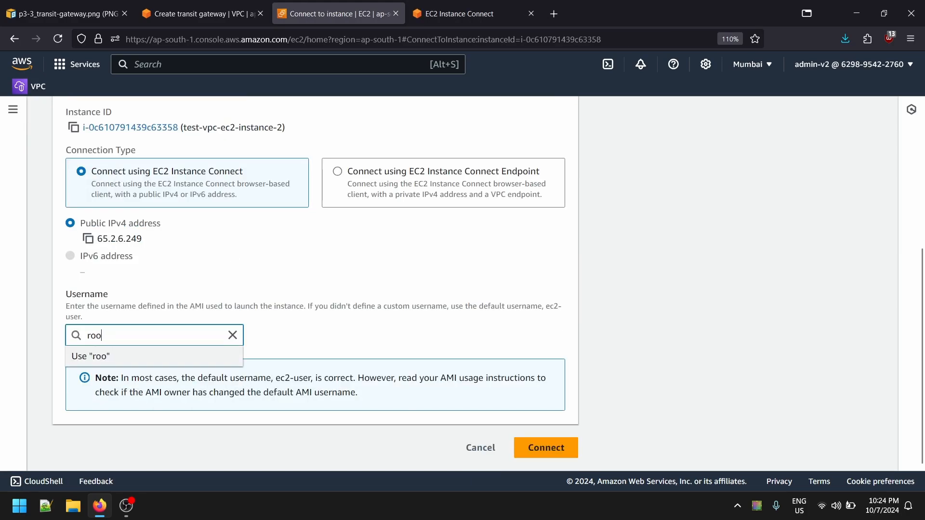
pyautogui.write('t')
pyautogui.click(546, 448)
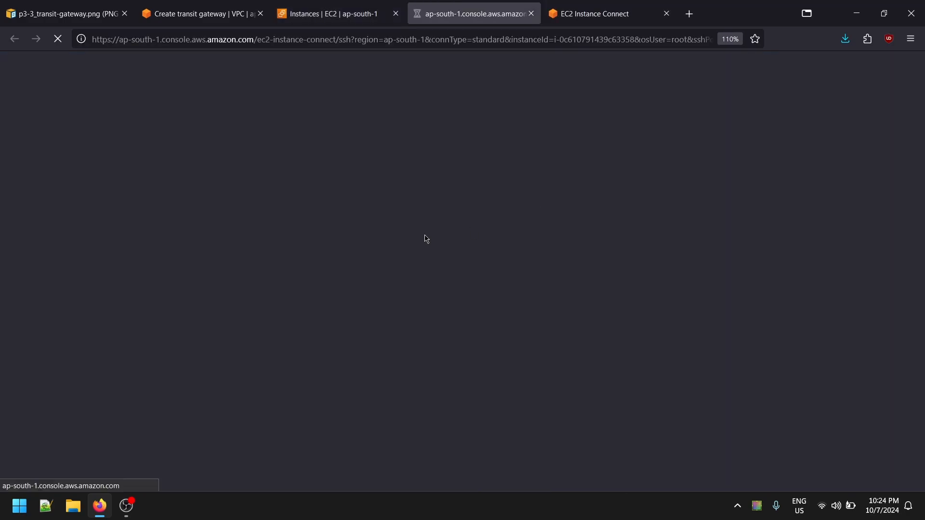
pyautogui.moveTo(429, 13); pyautogui.dragTo(516, 6)
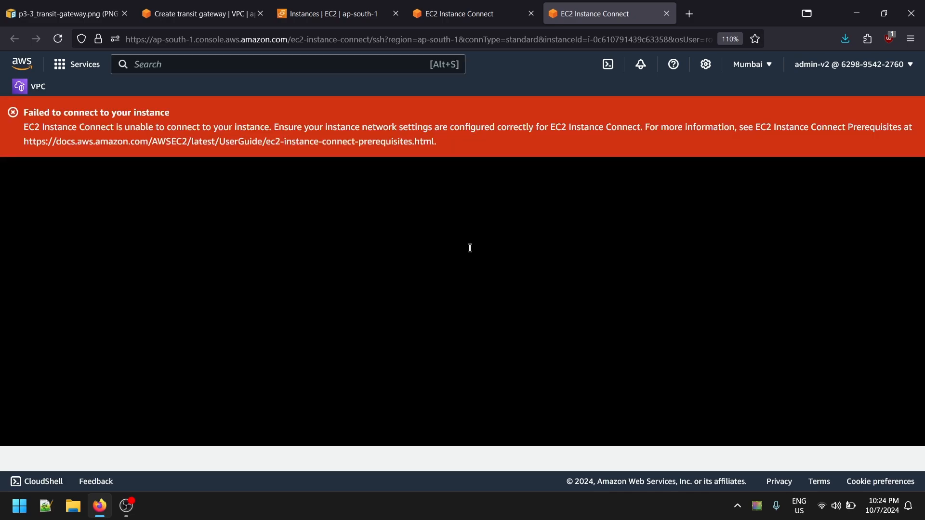
# - Return to the EC2 console, open the security groups list and select the first default group to view its details
pyautogui.hotkey('ctrl', 'shift', 'Tab')
pyautogui.hotkey('ctrl', 'shift', 'Tab')
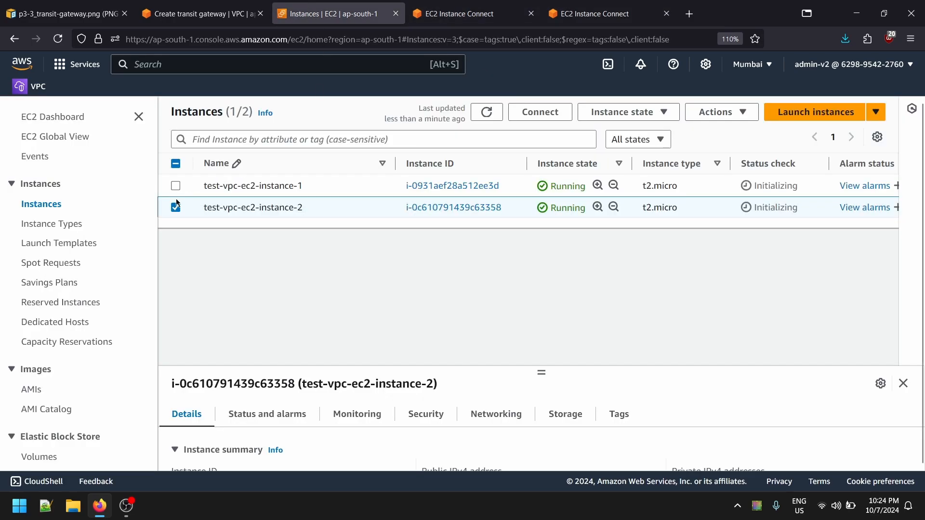
pyautogui.scroll(-4, 67, 384)
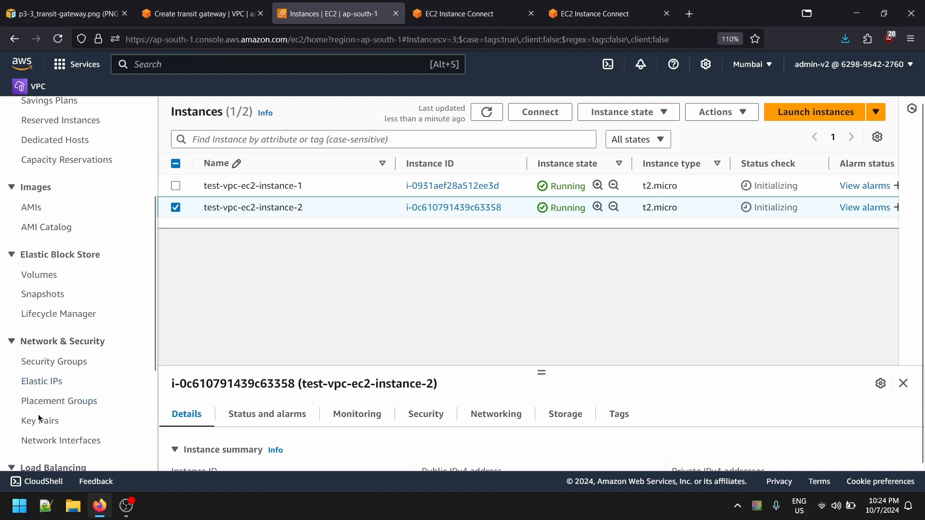
pyautogui.scroll(3, 41, 300)
pyautogui.scroll(-1, 39, 332)
pyautogui.scroll(-6, 52, 300)
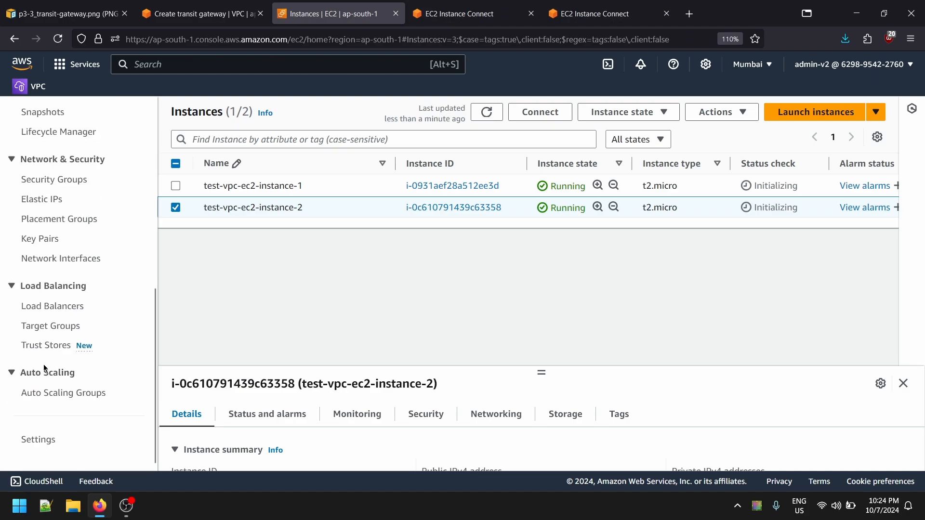
pyautogui.scroll(9, 56, 345)
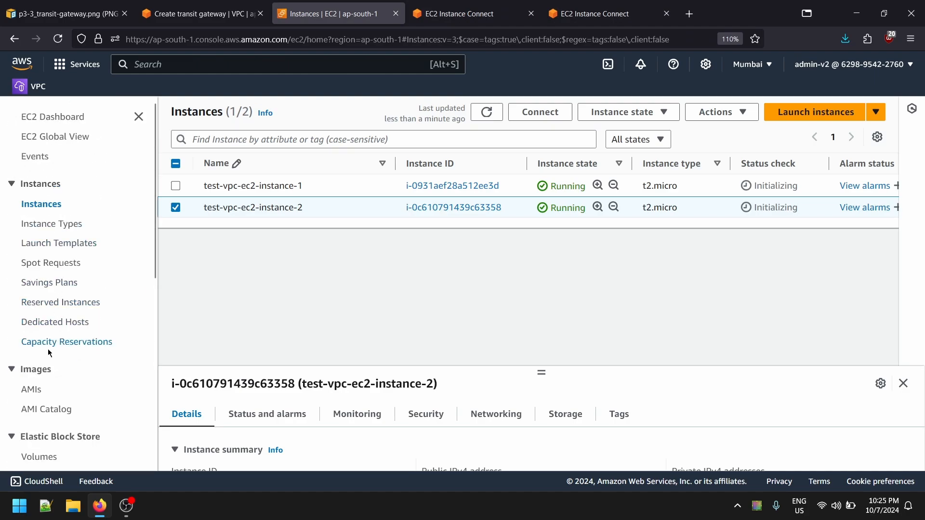
pyautogui.scroll(-4, 49, 353)
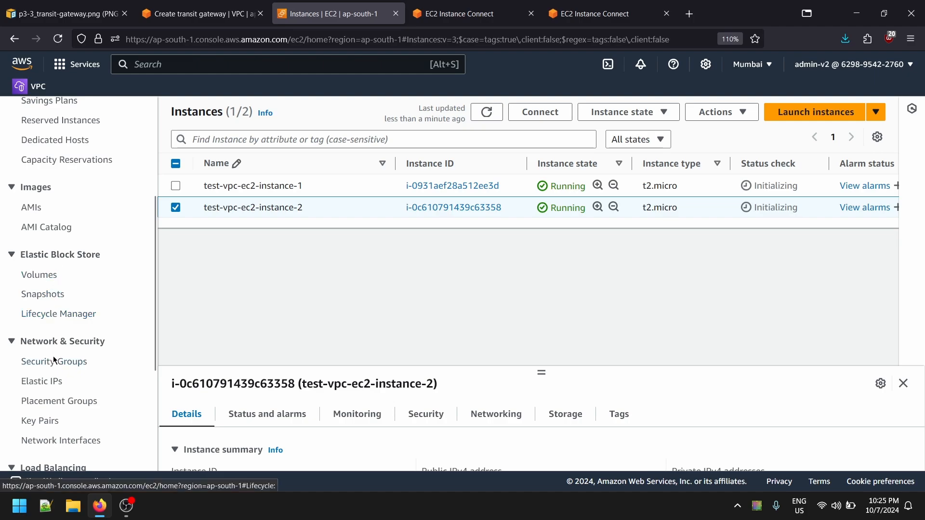
pyautogui.click(47, 366)
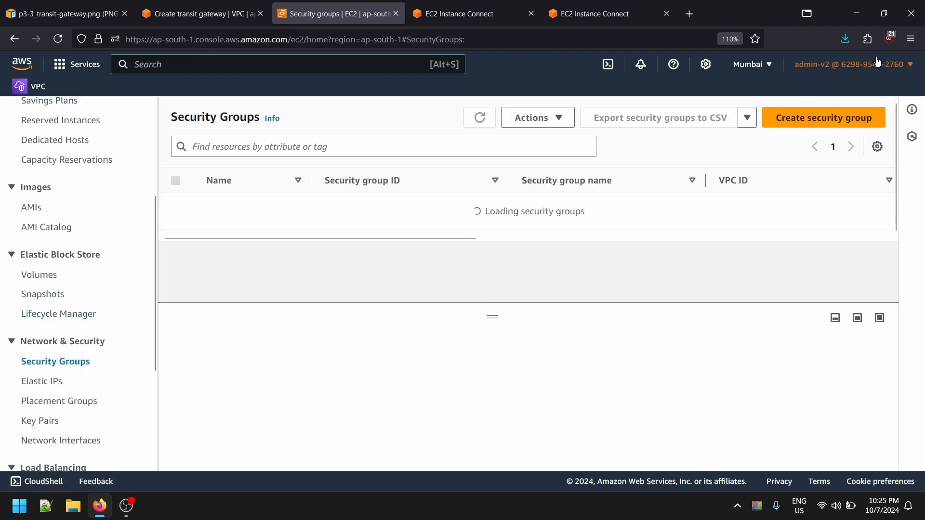
pyautogui.click(557, 212)
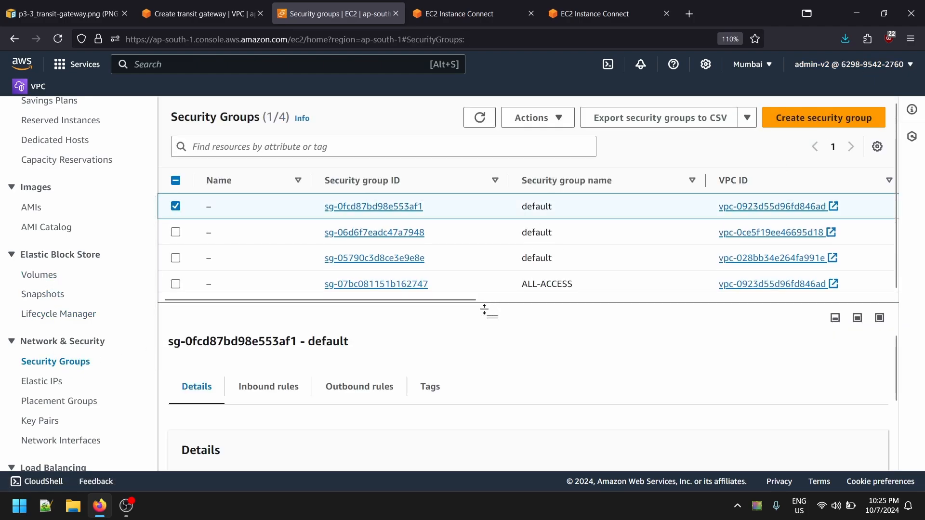
pyautogui.scroll(-2, 360, 384)
pyautogui.scroll(2, 361, 384)
pyautogui.scroll(-2, 80, 260)
pyautogui.scroll(3, 80, 259)
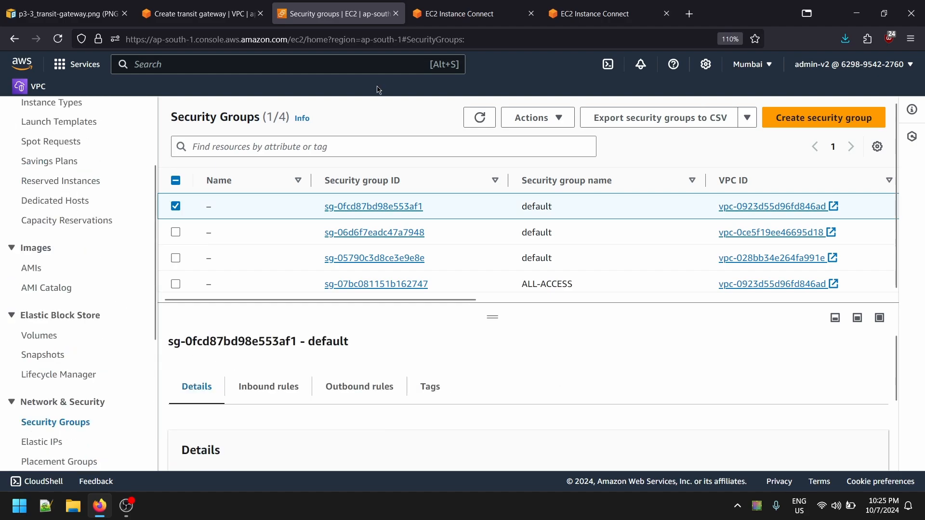
# - Open the EC2 instances list in a separate browser tab and select test-vpc-ec2-instance-1
pyautogui.click(463, 14)
pyautogui.click(382, 10)
pyautogui.scroll(3, 45, 220)
pyautogui.middleClick(43, 207)
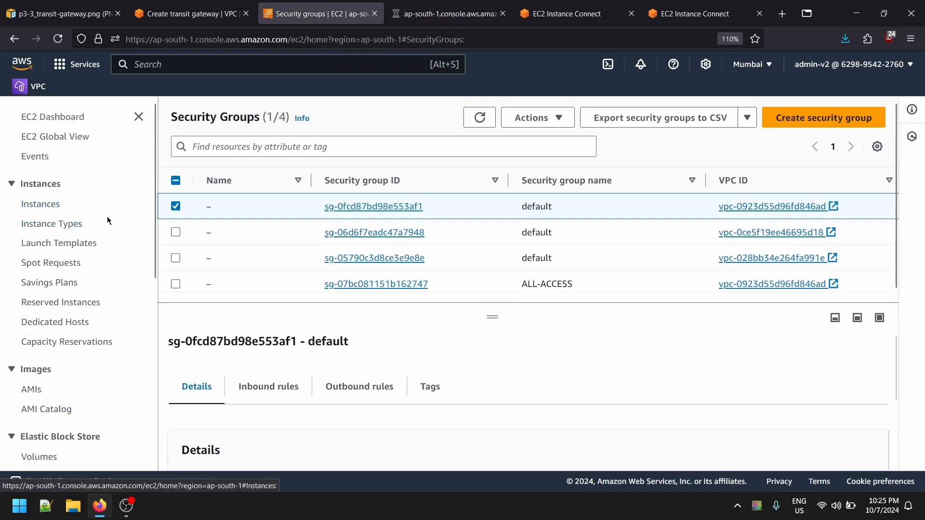
pyautogui.click(434, 13)
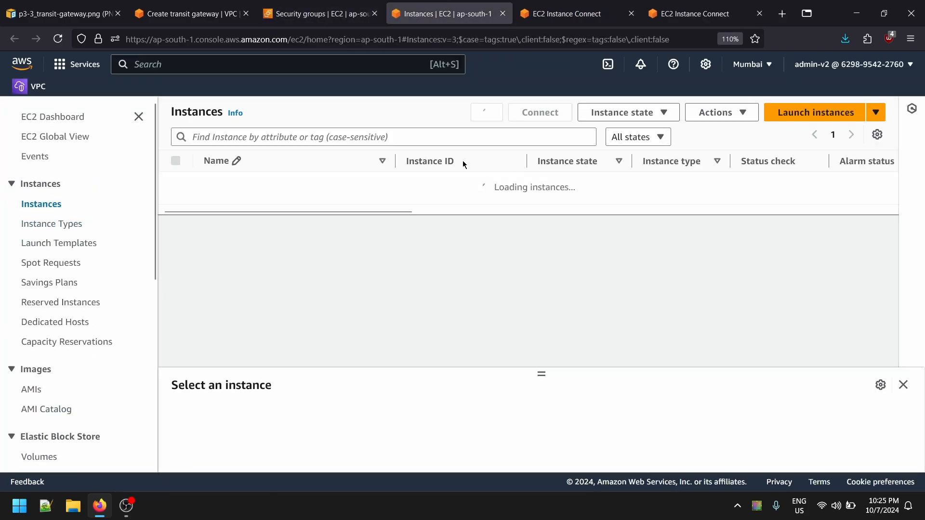
pyautogui.click(653, 186)
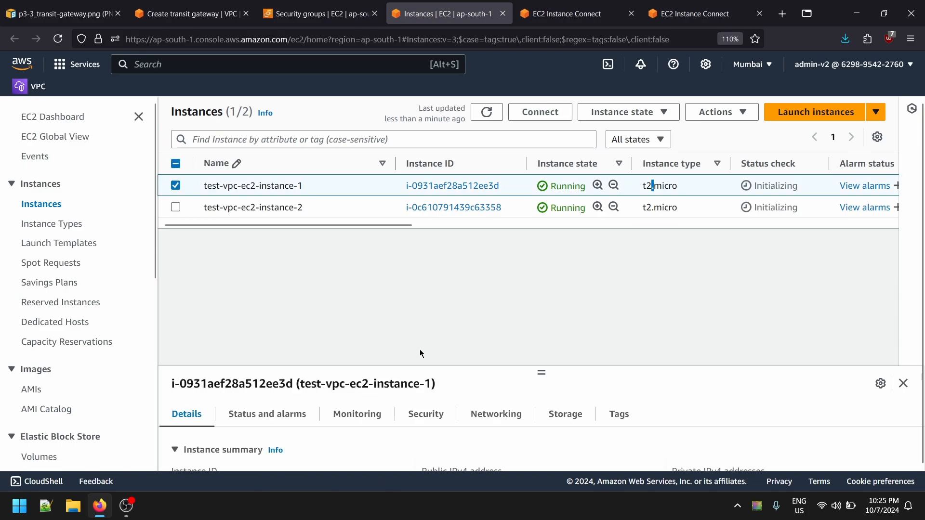
# - Examine the security rules of test-vpc-ec2-instance-1 in an enlarged details pane and open its security group in a new browser tab
pyautogui.click(444, 414)
pyautogui.scroll(-5, 337, 430)
pyautogui.scroll(5, 287, 443)
pyautogui.scroll(-2, 227, 448)
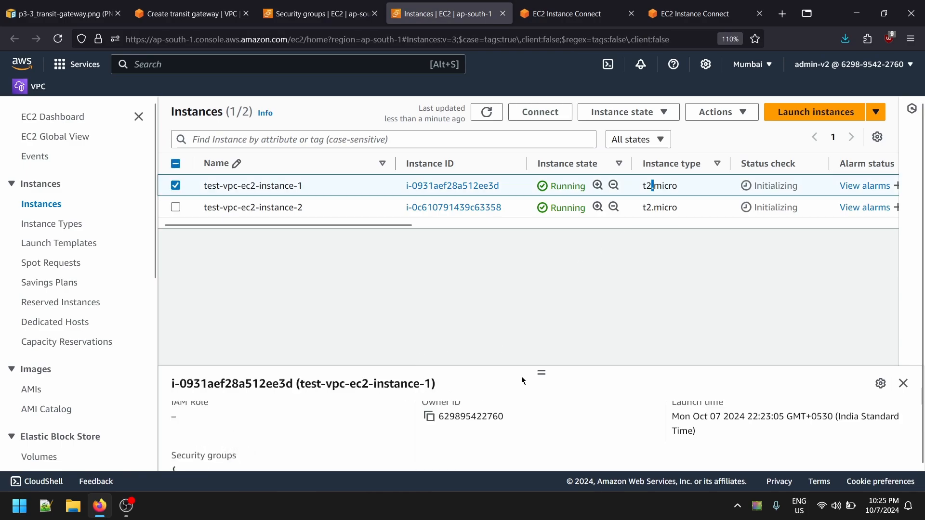
pyautogui.moveTo(541, 373); pyautogui.dragTo(541, 266)
pyautogui.scroll(3, 403, 409)
pyautogui.scroll(-4, 261, 392)
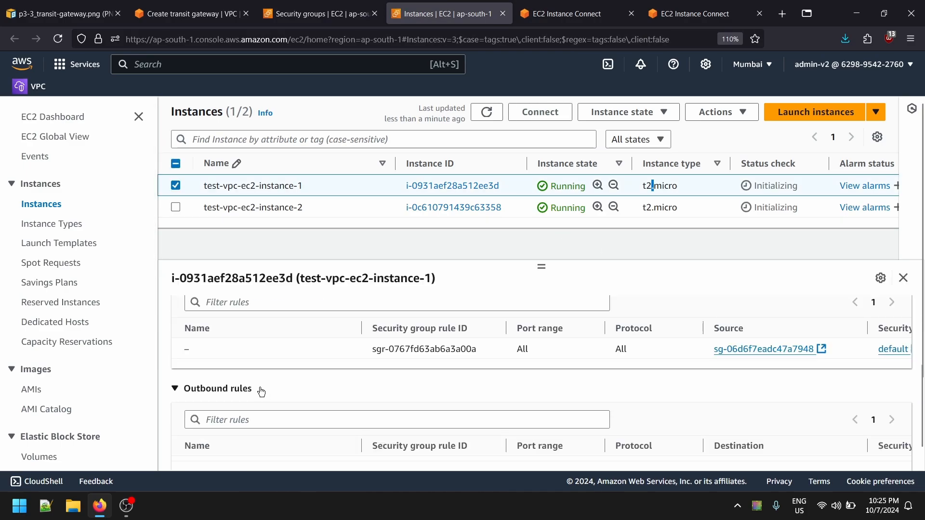
pyautogui.scroll(4, 261, 391)
pyautogui.click(241, 374)
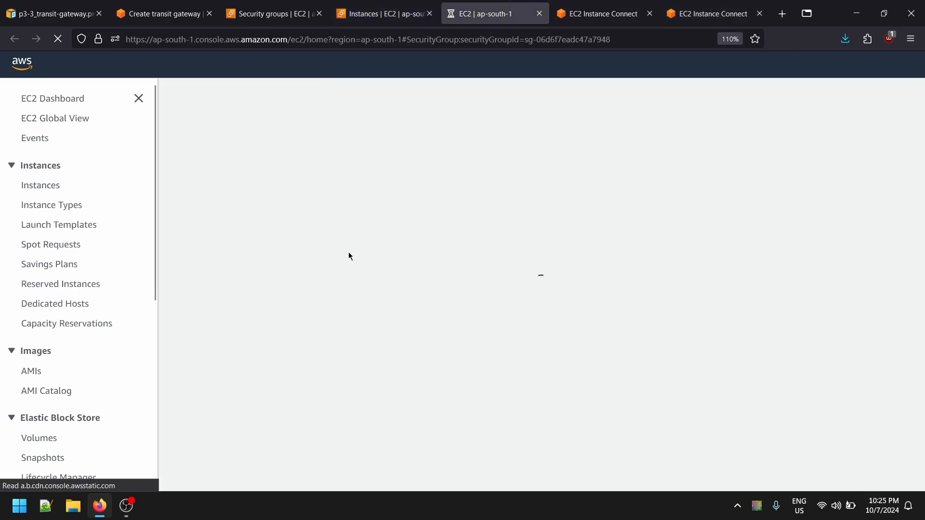
# - Add an inbound SSH rule with source Anywhere-IPv4 to the default security group of test-vpc-ec2-instance-1 and save the rules
pyautogui.scroll(-2, 490, 293)
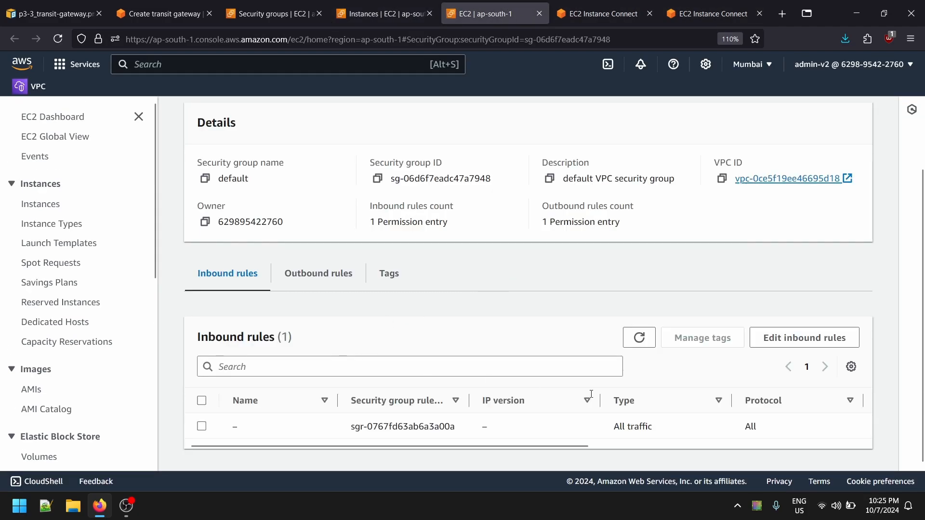
pyautogui.click(791, 340)
pyautogui.moveTo(190, 325); pyautogui.dragTo(113, 296)
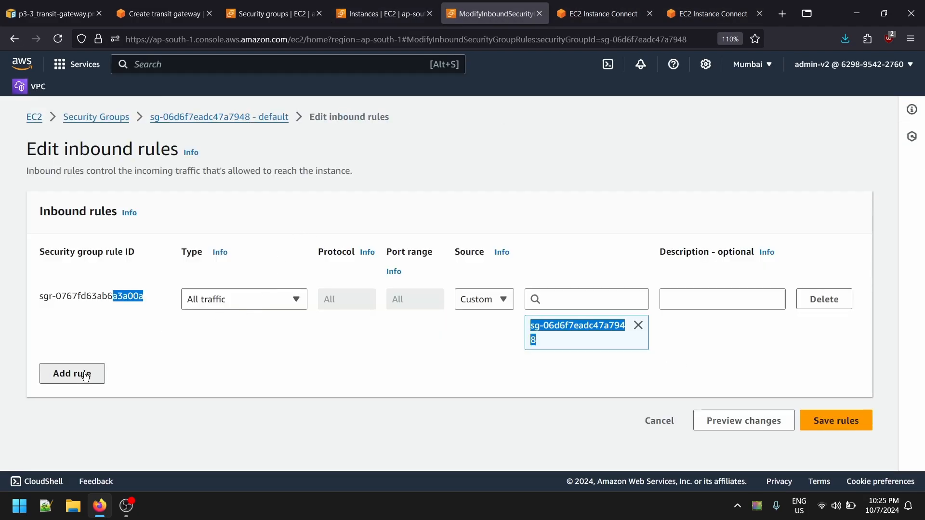
pyautogui.click(72, 373)
pyautogui.click(249, 366)
pyautogui.write('ss')
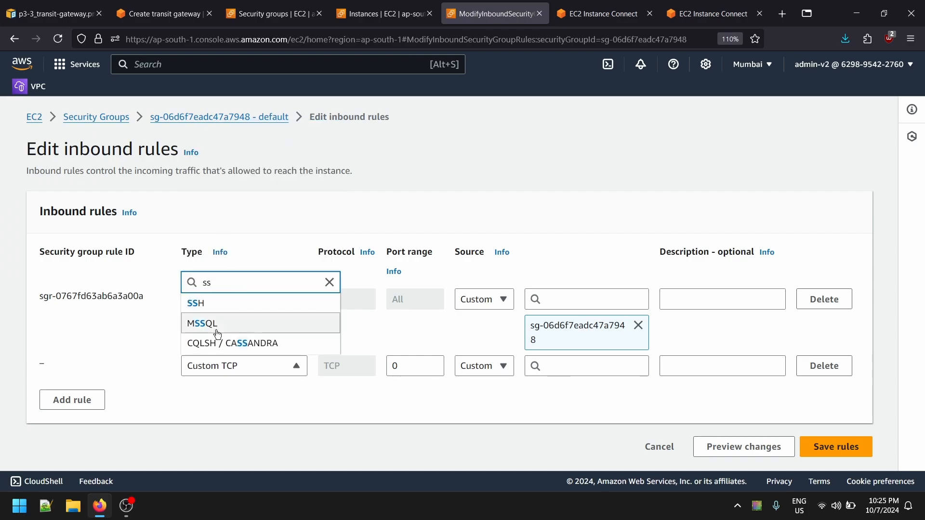
pyautogui.click(195, 302)
pyautogui.click(474, 366)
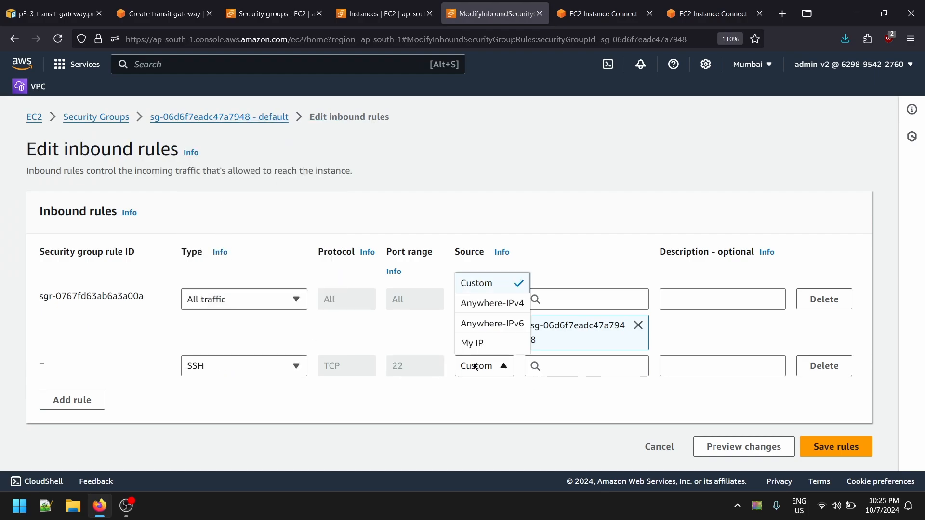
pyautogui.click(482, 305)
pyautogui.scroll(-2, 857, 427)
pyautogui.click(836, 447)
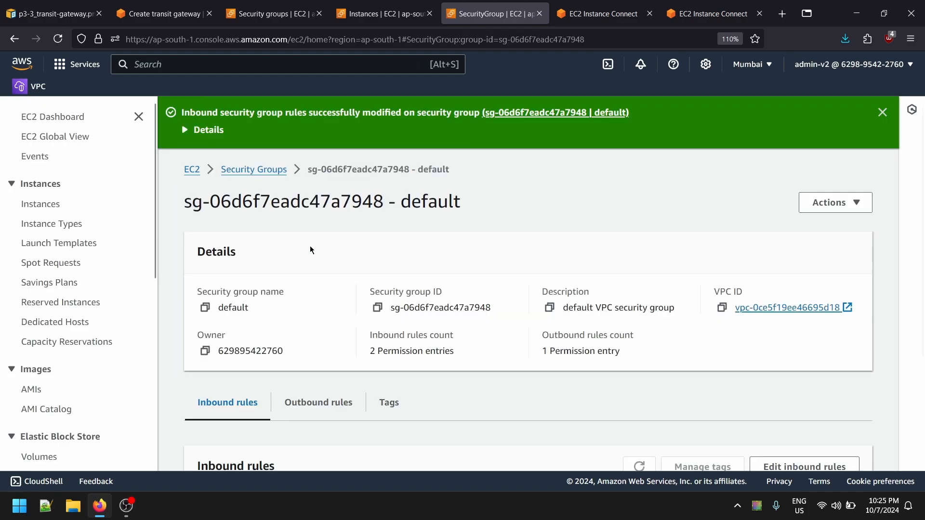
pyautogui.click(254, 169)
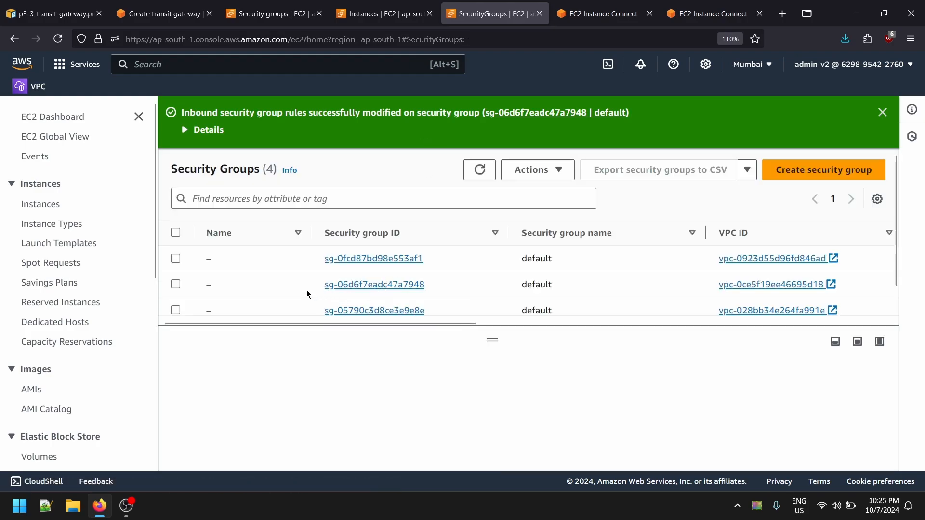
# - Reload the EC2 Instance Connect sessions of test-vpc-ec2-instance-1 and test-vpc-ec2-instance-2 to retry both connections
pyautogui.click(619, 6)
pyautogui.press('F5')
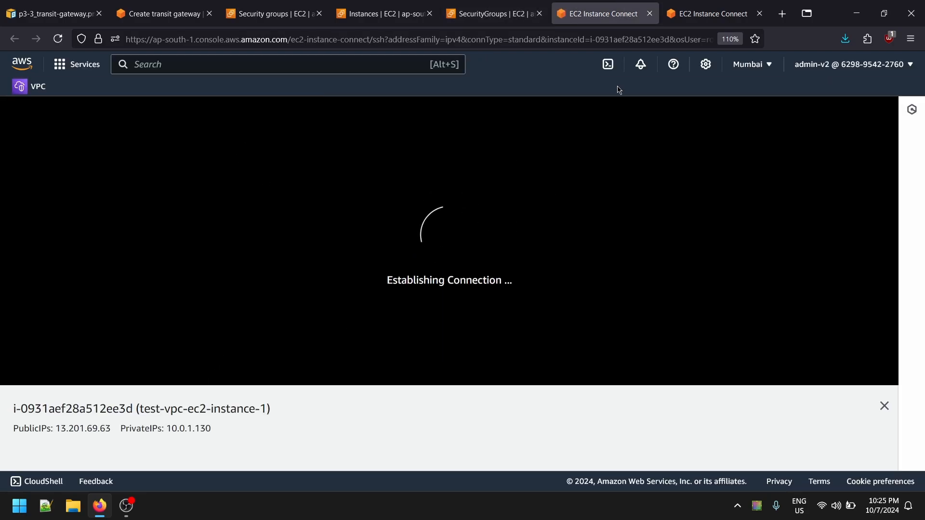
pyautogui.click(699, 7)
pyautogui.press('F5')
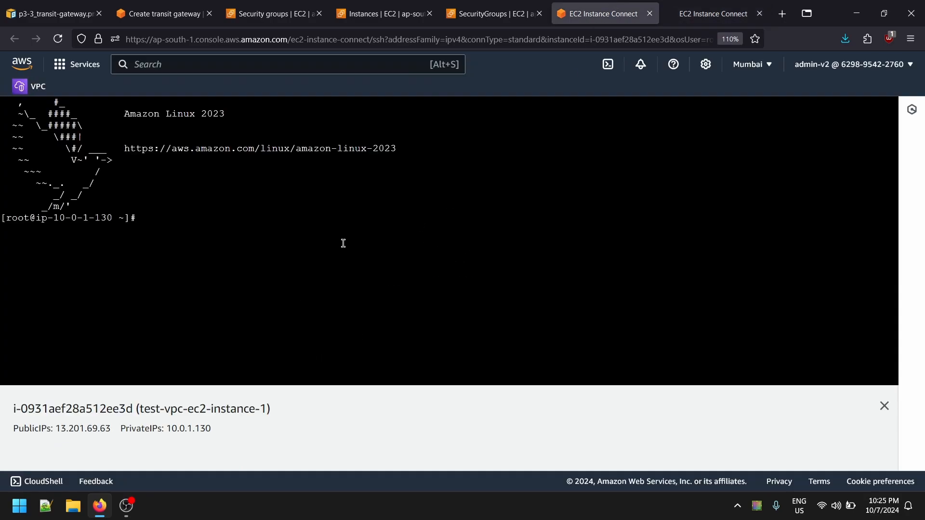
pyautogui.click(694, 13)
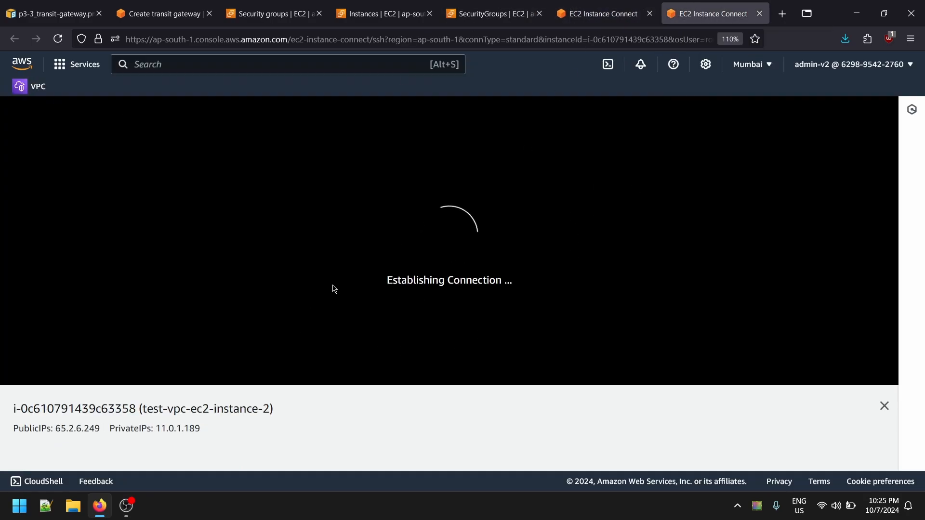
# - Close the extra security groups browser tab and return to the connect session of test-vpc-ec2-instance-1
pyautogui.click(491, 10)
pyautogui.click(564, 10)
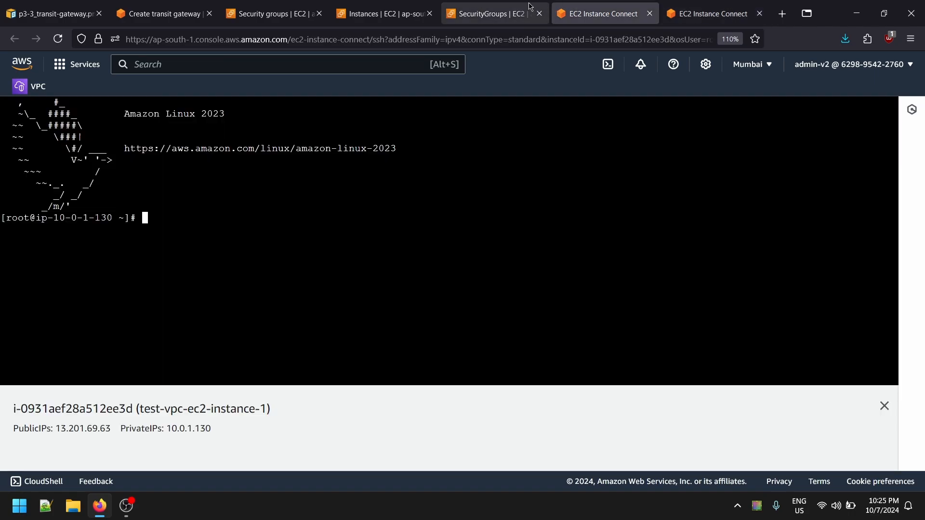
pyautogui.click(527, 11)
pyautogui.click(539, 14)
pyautogui.click(573, 13)
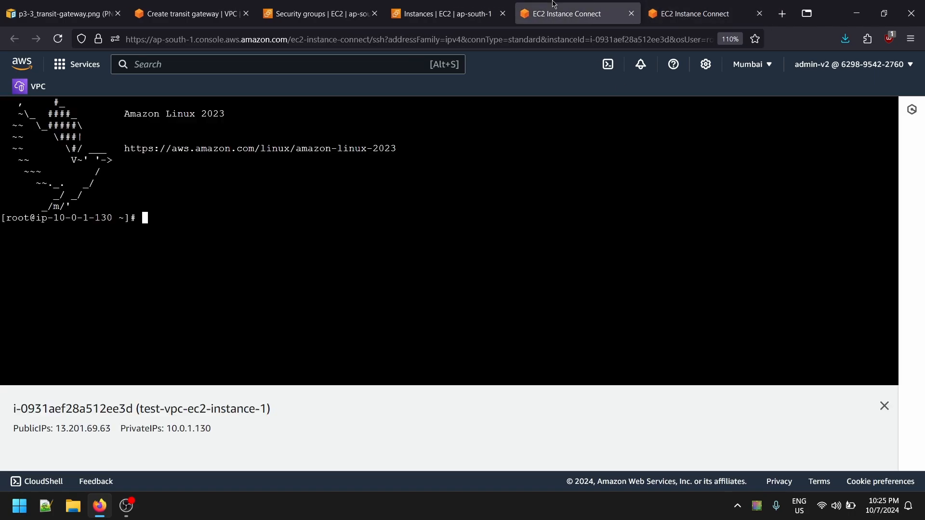
# - Select only test-vpc-ec2-instance-2 in the instances list and open its default security group in a new browser tab
pyautogui.click(443, 14)
pyautogui.click(176, 208)
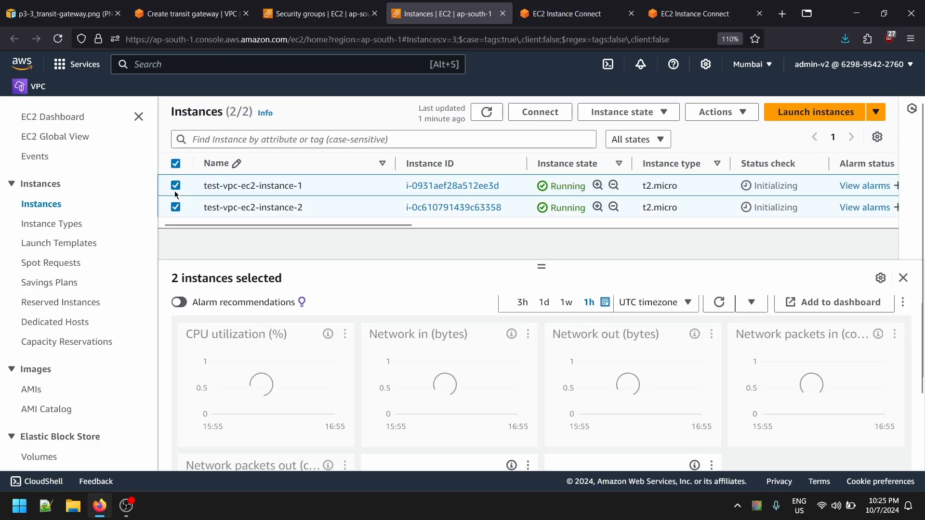
pyautogui.click(176, 185)
pyautogui.scroll(-3, 383, 311)
pyautogui.scroll(5, 381, 391)
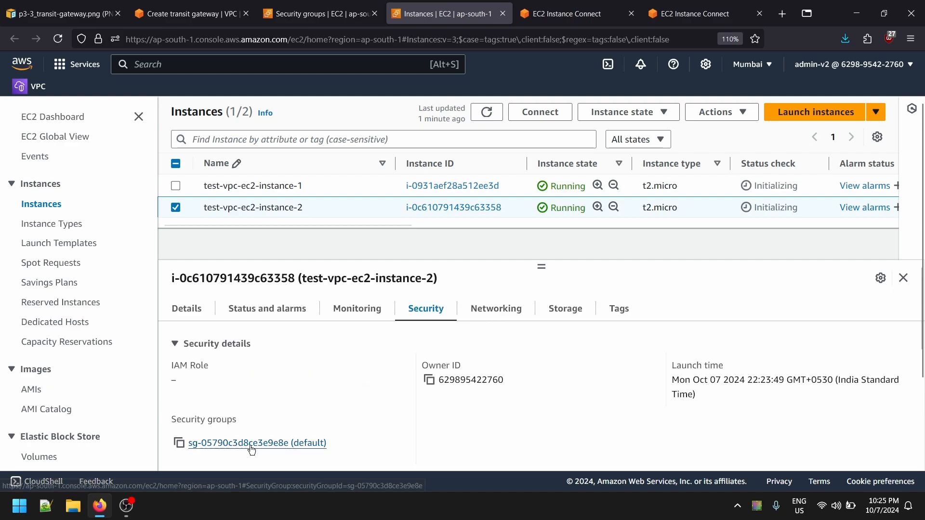
pyautogui.click(253, 441)
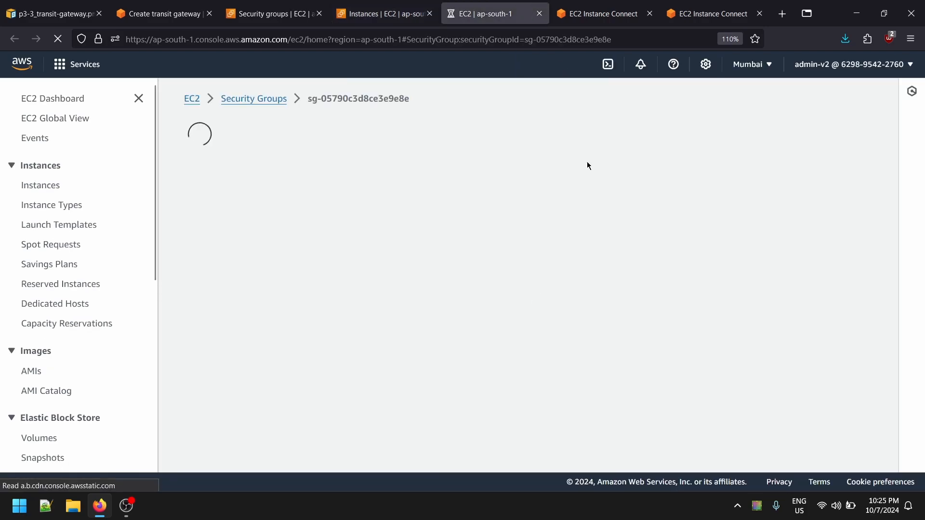
# - Add an inbound SSH rule with source Anywhere-IPv4 to the default security group of test-vpc-ec2-instance-2 and save the rules
pyautogui.scroll(-2, 648, 241)
pyautogui.click(798, 337)
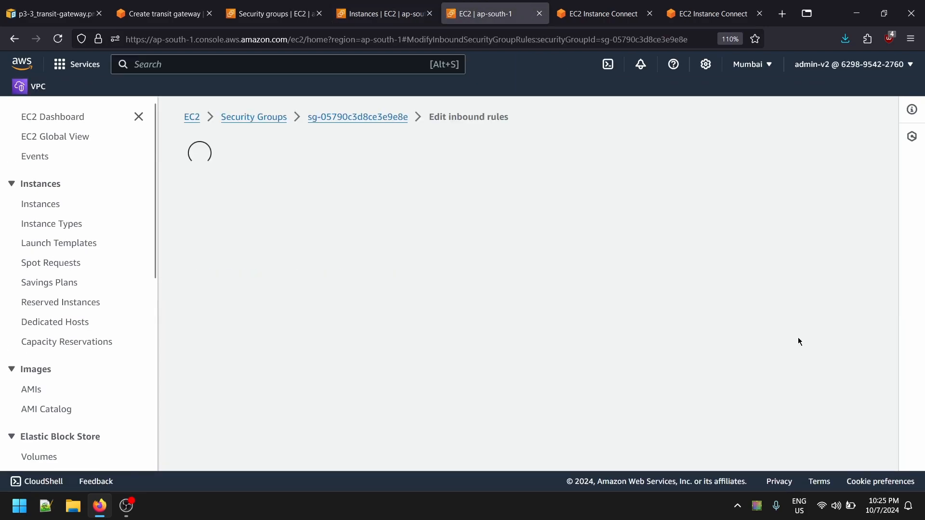
pyautogui.click(68, 374)
pyautogui.click(214, 365)
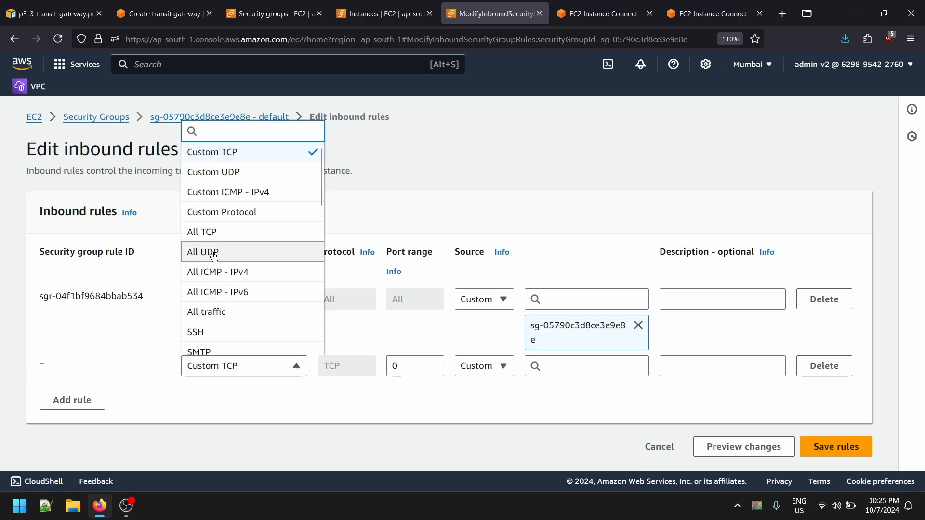
pyautogui.write('ss')
pyautogui.click(262, 303)
pyautogui.click(492, 366)
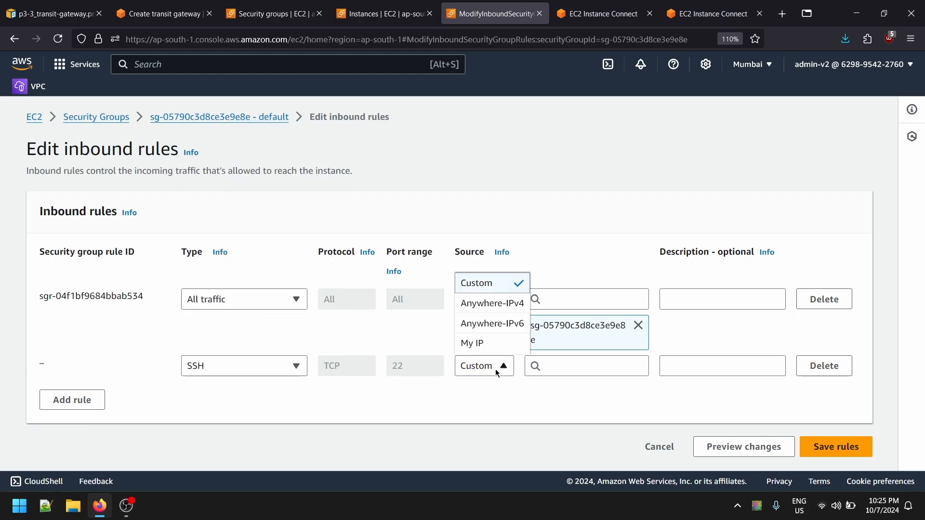
pyautogui.click(519, 313)
pyautogui.scroll(-2, 765, 459)
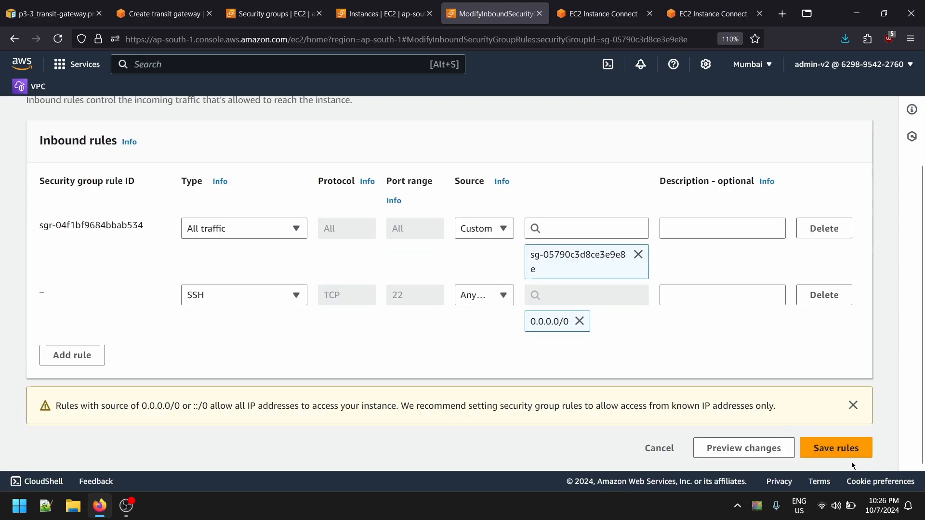
pyautogui.click(832, 446)
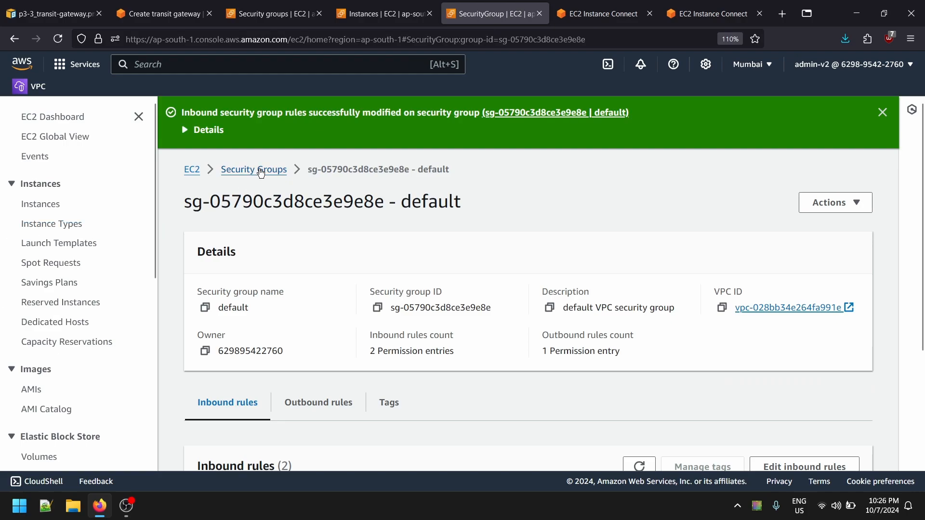
# - Return to the security groups list, close its browser tab and switch to the connect session of test-vpc-ec2-instance-2
pyautogui.click(261, 173)
pyautogui.click(597, 13)
pyautogui.click(504, 4)
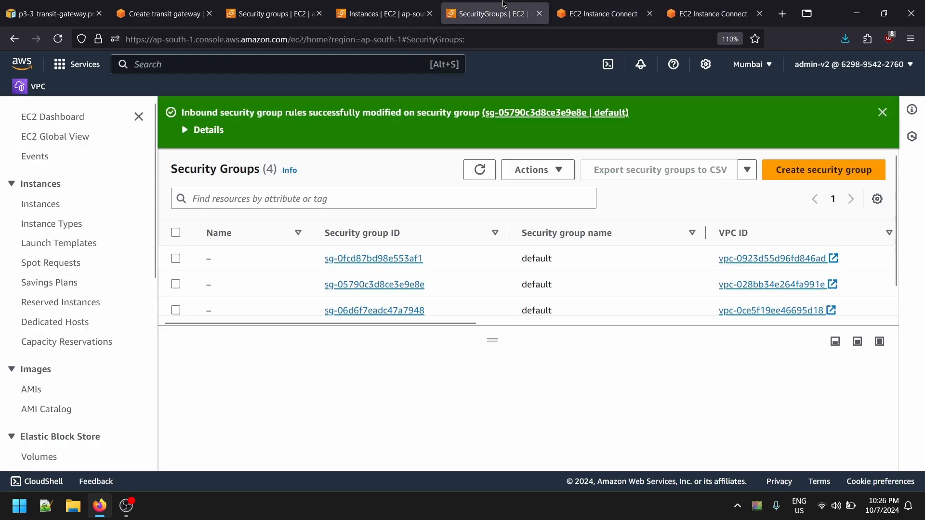
pyautogui.click(539, 14)
pyautogui.click(699, 13)
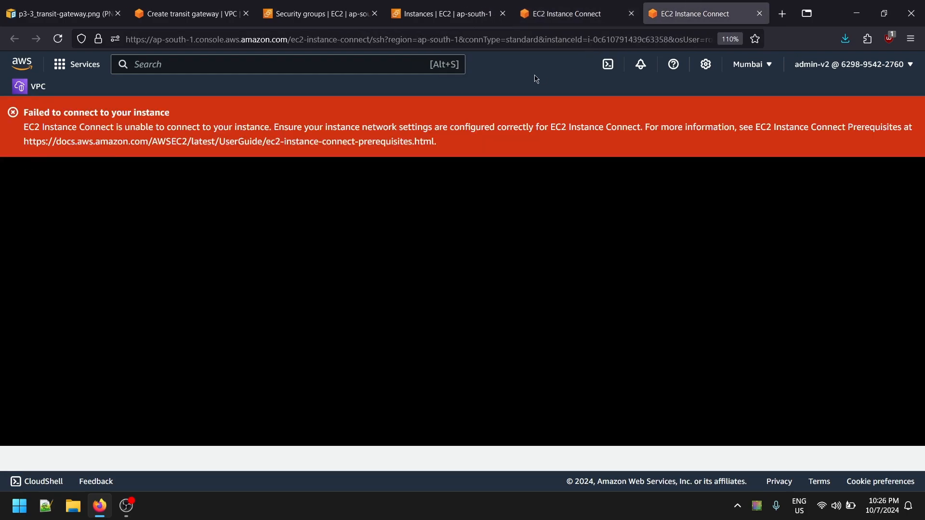
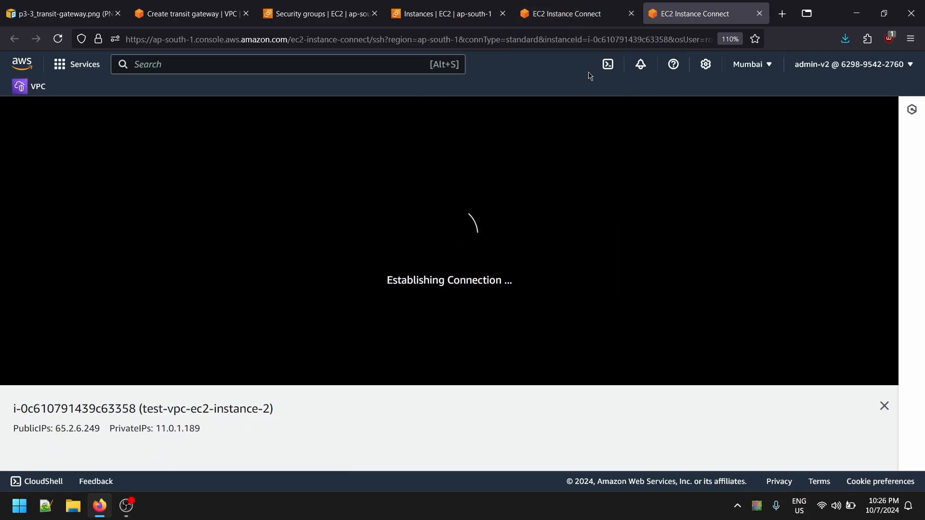
# - Switch to the connect session of test-vpc-ec2-instance-1 and install the httpd package with yum, accepting the installation
pyautogui.click(522, 4)
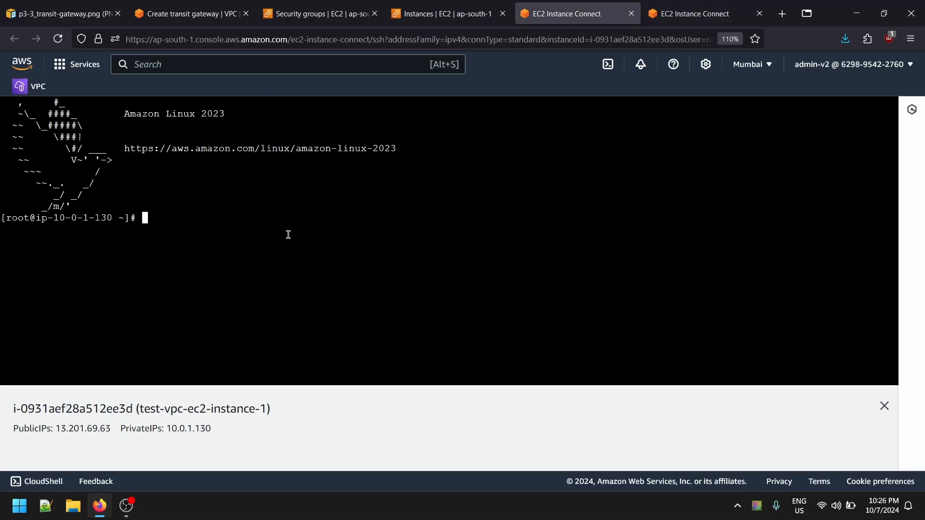
pyautogui.write('yum install httpd')
pyautogui.press('Return')
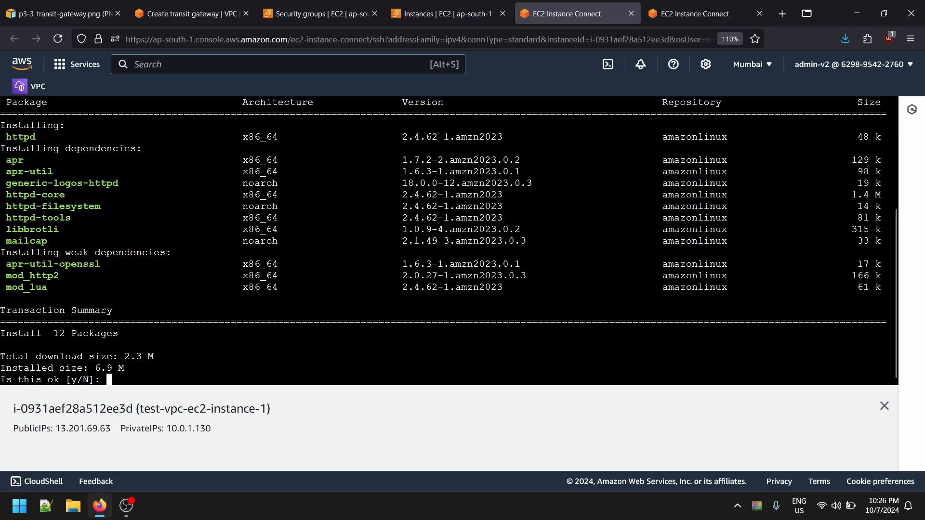
pyautogui.write('y')
pyautogui.press('Return')
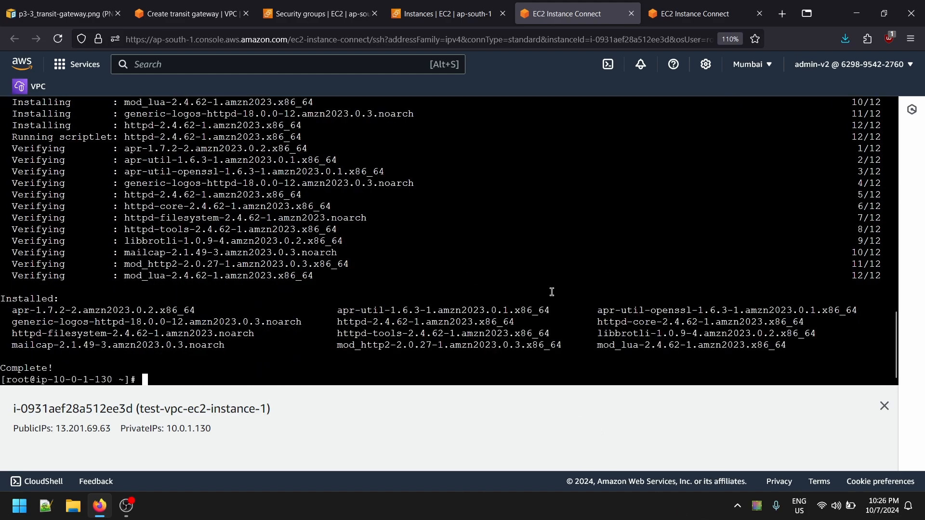
# - Check the status of the httpd service on test-vpc-ec2-instance-1 with systemctl
pyautogui.write('tl status ')
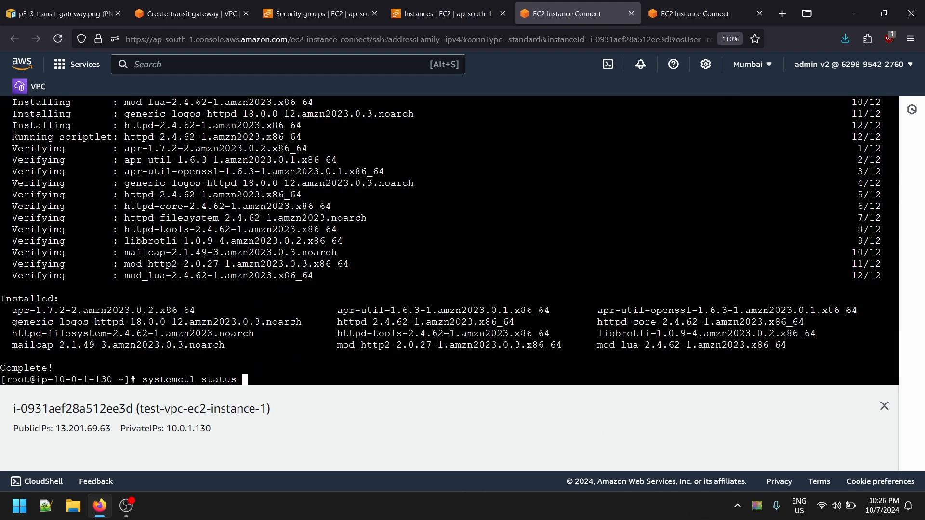
pyautogui.write('httod')
pyautogui.press('Return')
pyautogui.press('Up')
pyautogui.press('Left')
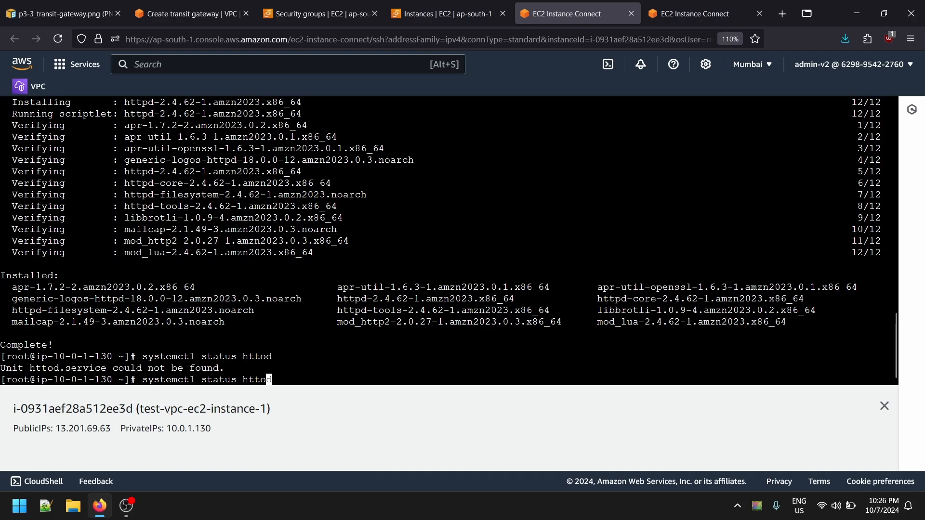
pyautogui.press('Return')
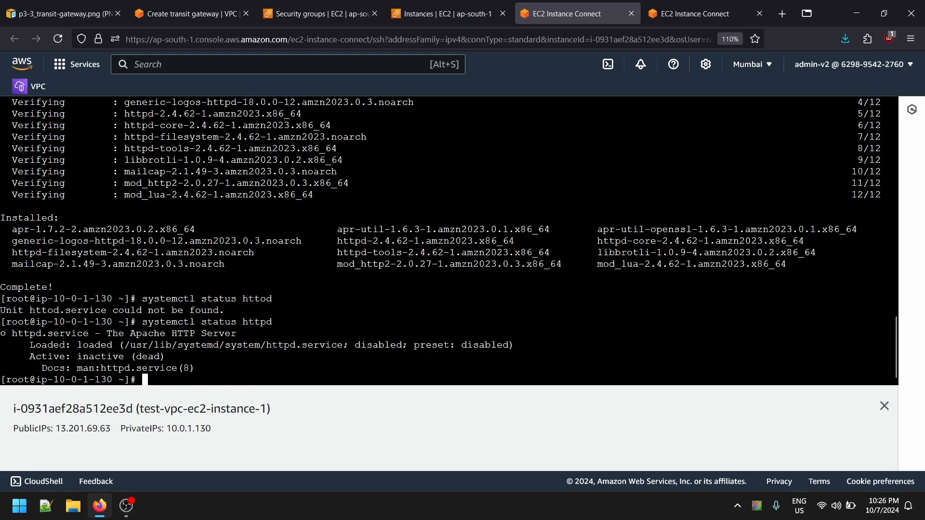
# - Enable the httpd service on test-vpc-ec2-instance-1 with systemctl
pyautogui.press('Up')
pyautogui.press('Left')
pyautogui.press('Left')
pyautogui.press('BackSpace')
pyautogui.press('BackSpace')
pyautogui.press('BackSpace')
pyautogui.press('BackSpace')
pyautogui.press('BackSpace')
pyautogui.press('BackSpace')
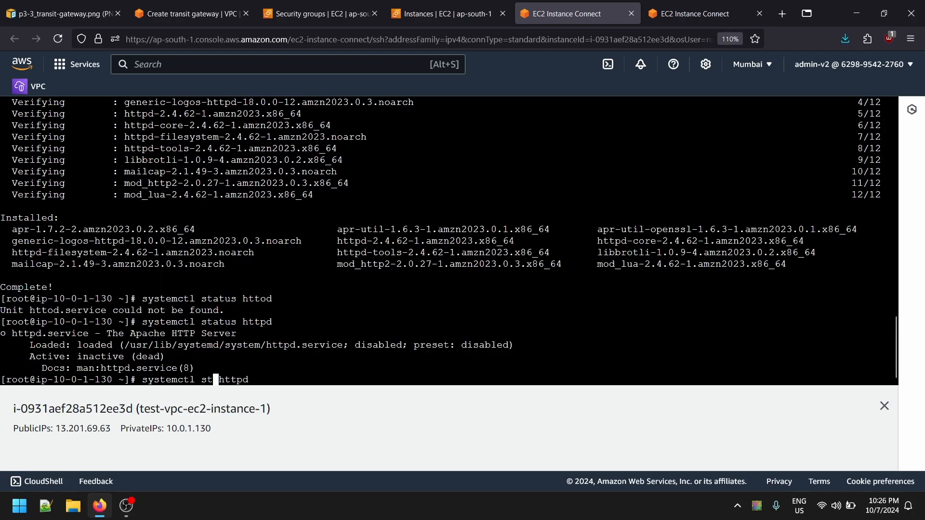
pyautogui.write('enable')
pyautogui.press('Return')
# - Start the httpd service on test-vpc-ec2-instance-1 with systemctl and check its status again
pyautogui.press('Up')
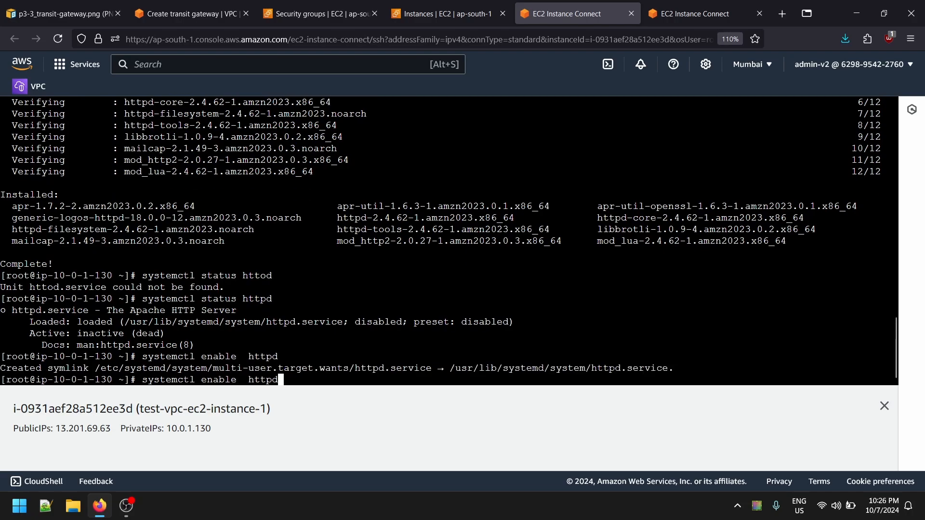
pyautogui.press('BackSpace')
pyautogui.press('BackSpace')
pyautogui.press('BackSpace')
pyautogui.press('BackSpace')
pyautogui.press('BackSpace')
pyautogui.press('BackSpace')
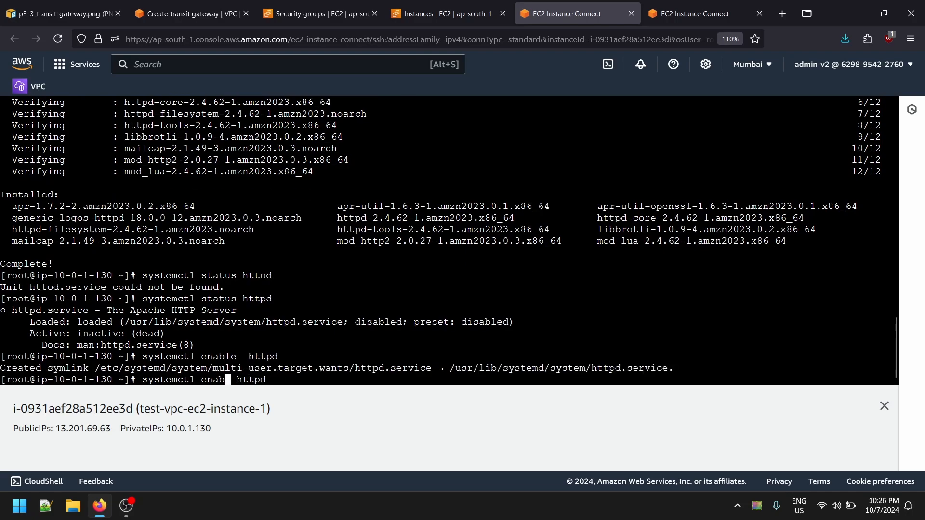
pyautogui.write('start')
pyautogui.press('Return')
pyautogui.press('Up')
pyautogui.press('Up')
pyautogui.press('Up')
pyautogui.press('Up')
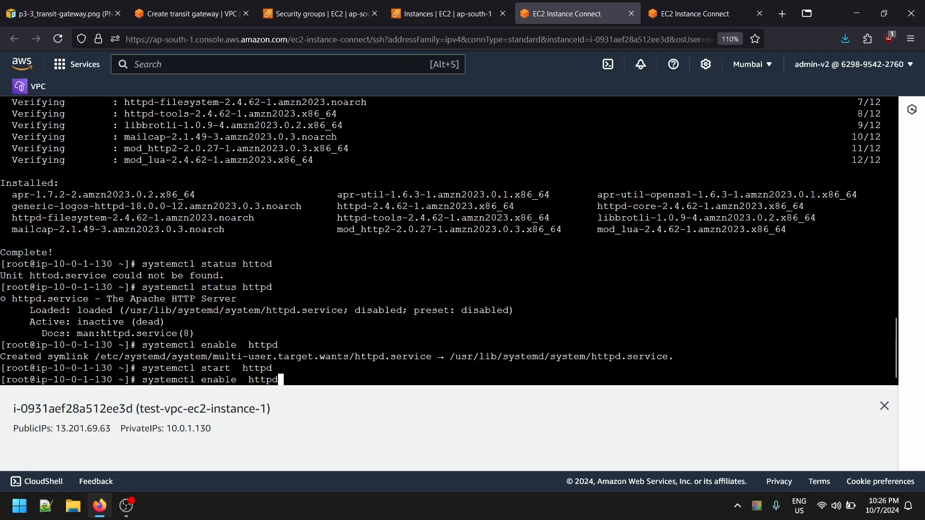
pyautogui.press('Return')
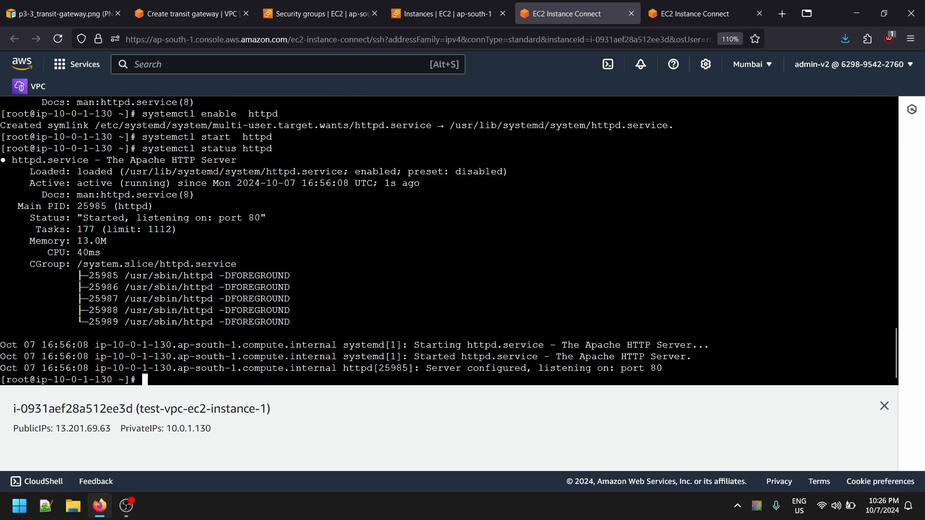
# - Switch to the connect session of test-vpc-ec2-instance-2 and install the httpd package with yum, accepting the installation
pyautogui.hotkey('ctrl', 'Tab')
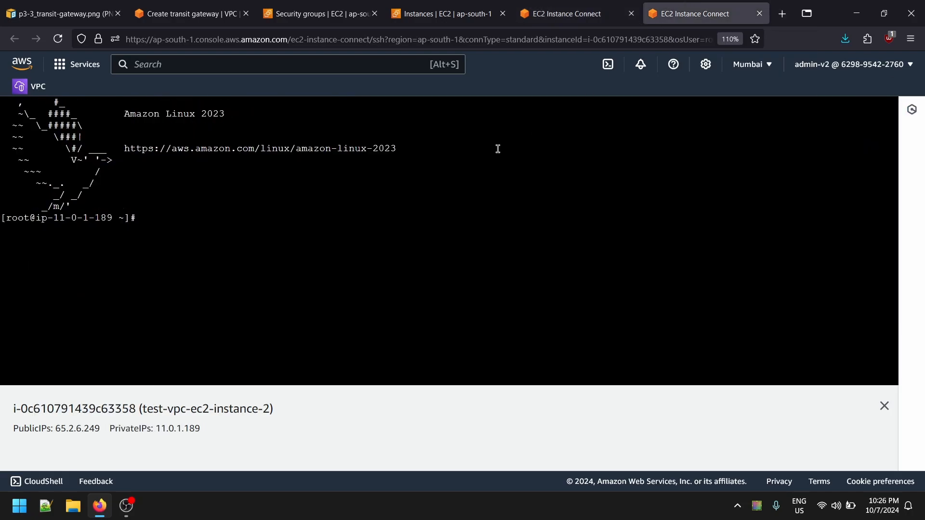
pyautogui.write('yum install httpd')
pyautogui.press('Return')
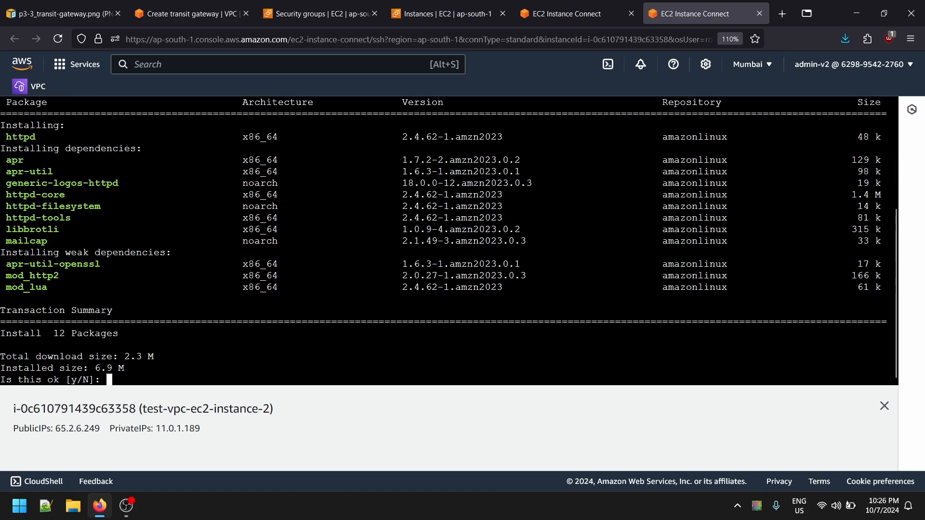
pyautogui.write('y')
pyautogui.press('Return')
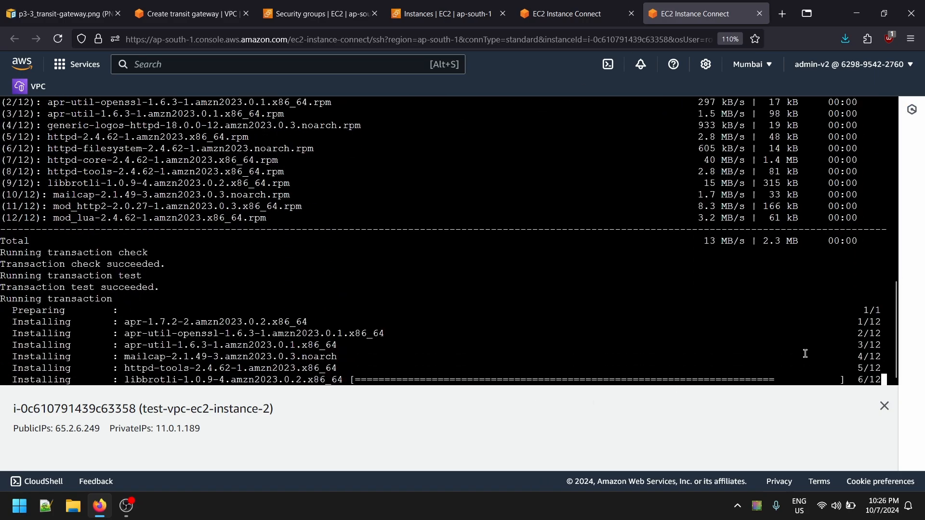
# - Search the web in a new browser tab for a sample HTML page and copy the example code from the "HTML code tag" page
pyautogui.click(785, 6)
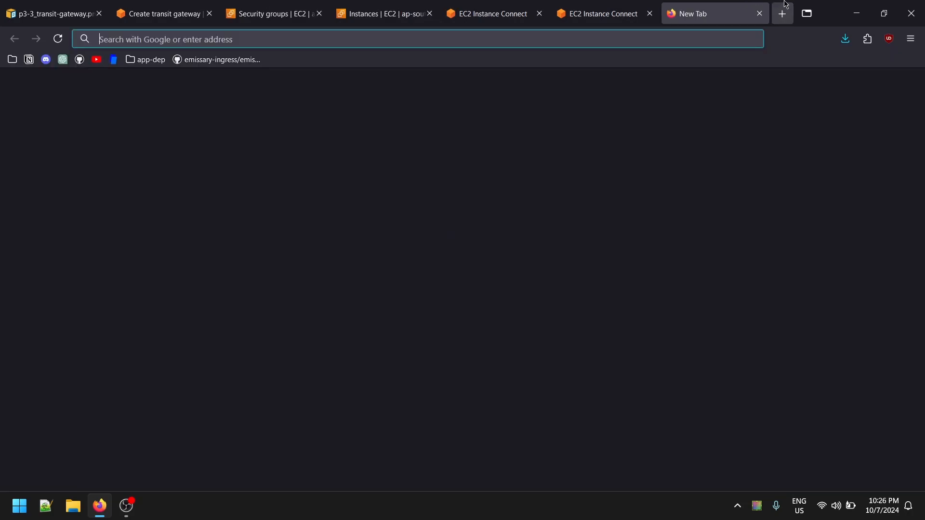
pyautogui.write('ht')
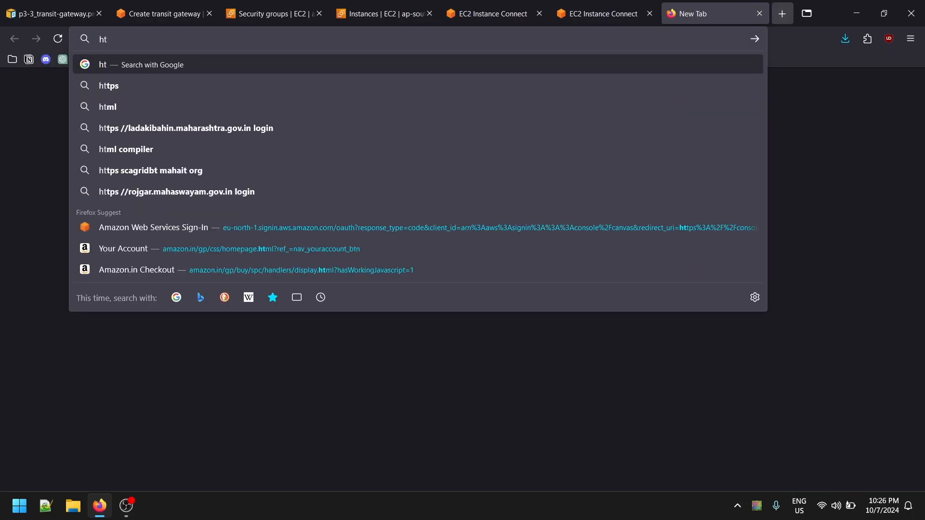
pyautogui.write('ml te')
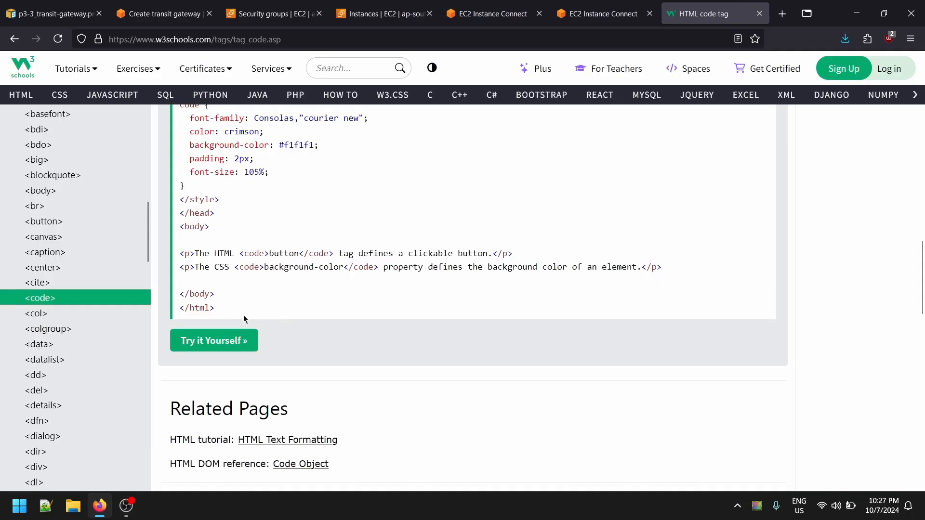
pyautogui.moveTo(244, 319); pyautogui.dragTo(182, 191)
pyautogui.hotkey('alt', 'Tab')
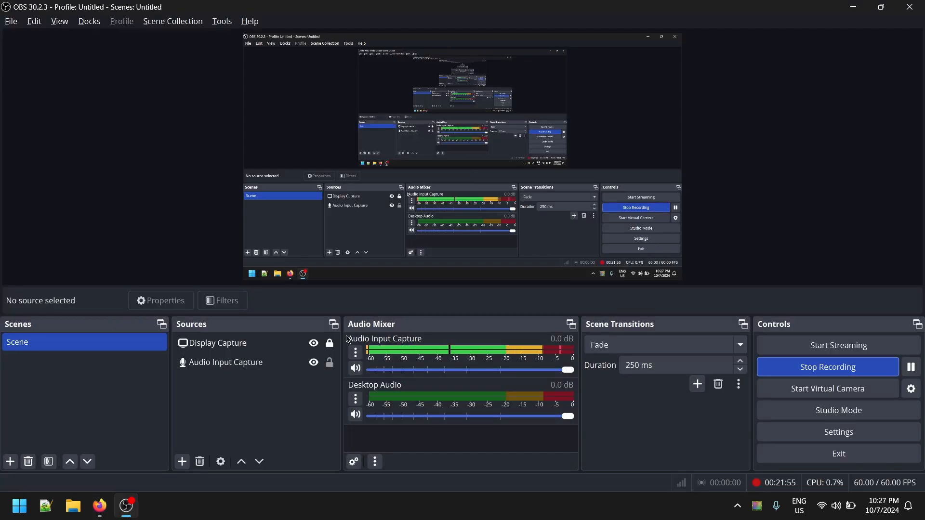
pyautogui.hotkey('alt', 'Tab')
# - Return to the session of test-vpc-ec2-instance-1 and delete everything in /var/www/html/ with rm -rf
pyautogui.click(603, 13)
pyautogui.click(484, 14)
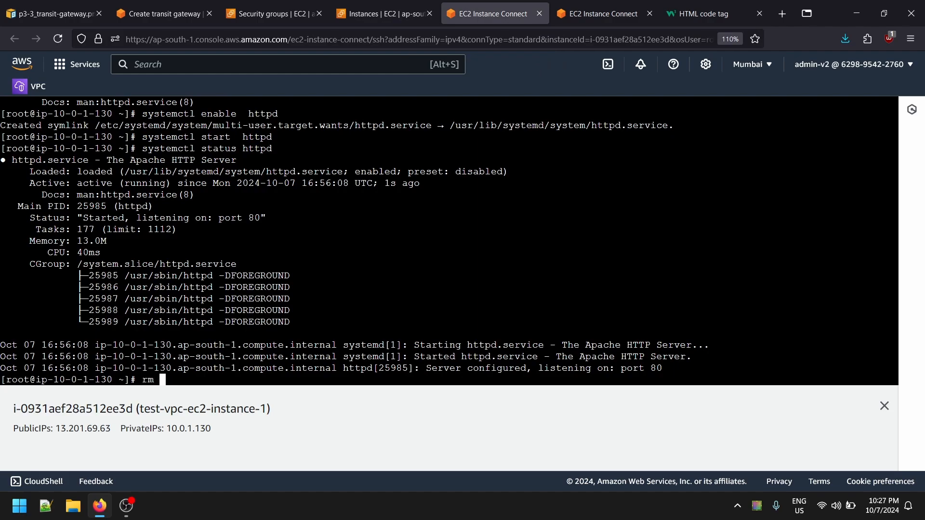
pyautogui.write('/var/www/html/*')
pyautogui.press('Return')
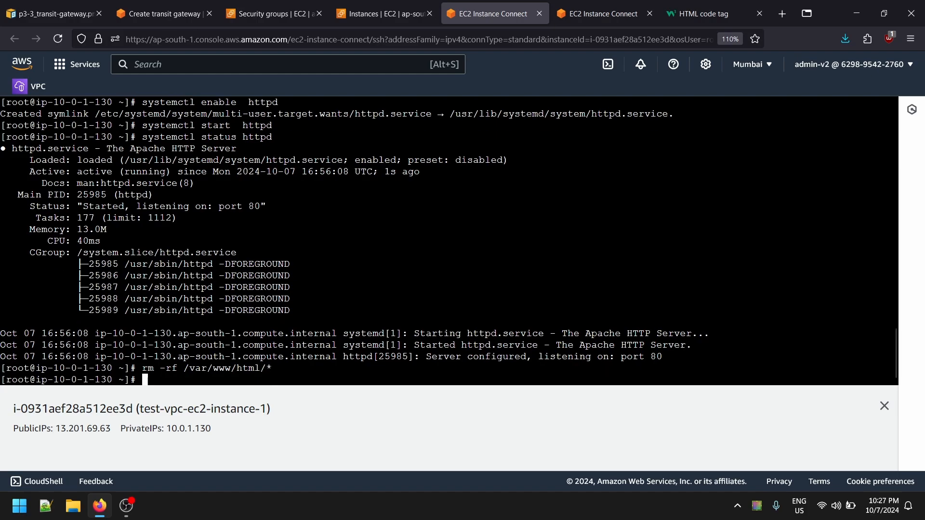
pyautogui.press('Up')
pyautogui.press('Up')
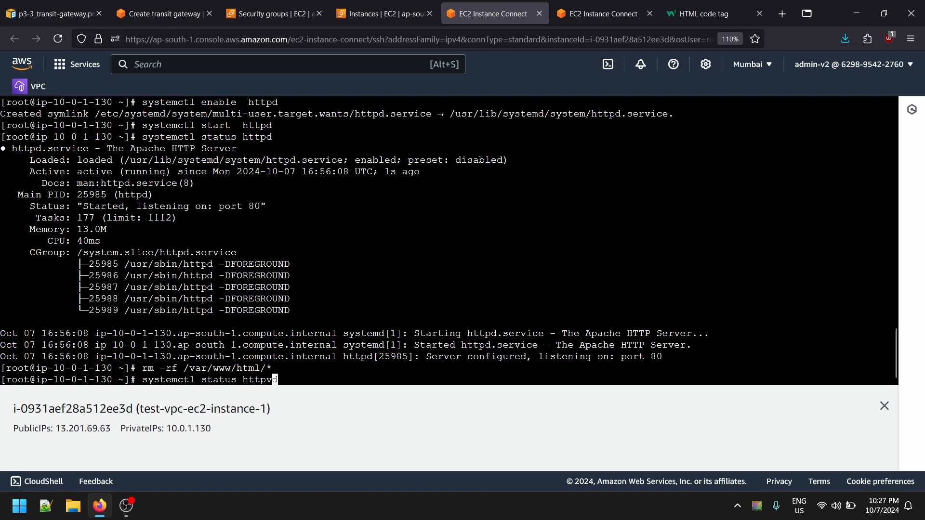
pyautogui.hotkey('ctrl', 'c')
# - Create /var/www/html/index.html in vi on test-vpc-ec2-instance-1 and paste the copied HTML sample into it
pyautogui.write('vim')
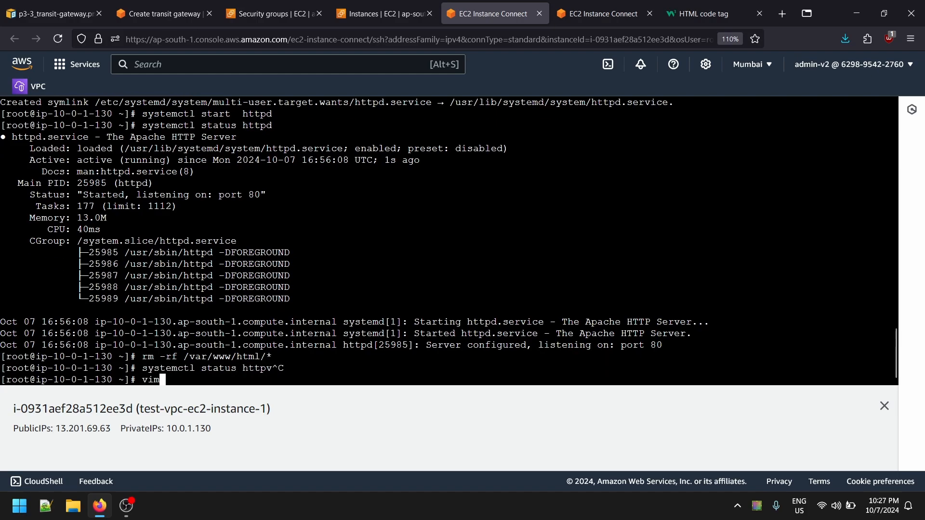
pyautogui.write('/etc/')
pyautogui.write('www/r')
pyautogui.write('html/')
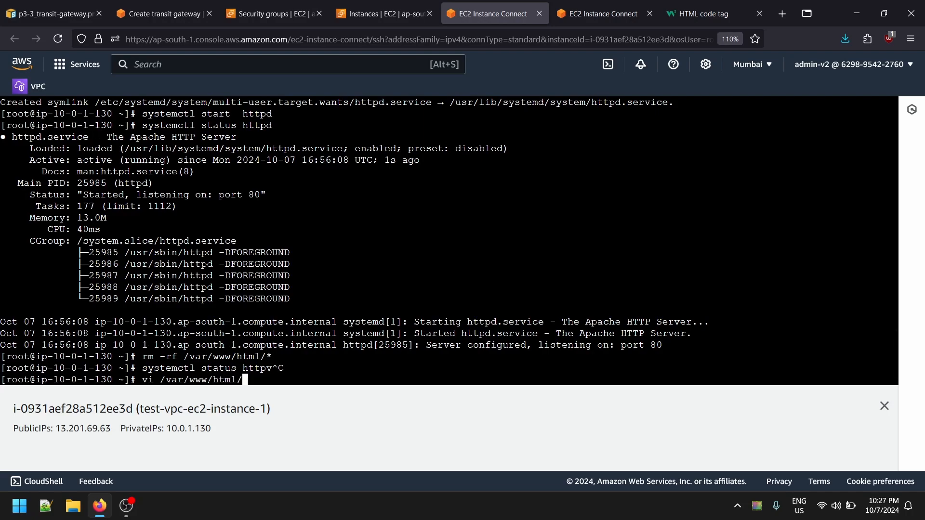
pyautogui.write('index.html')
pyautogui.press('Return')
pyautogui.press('i')
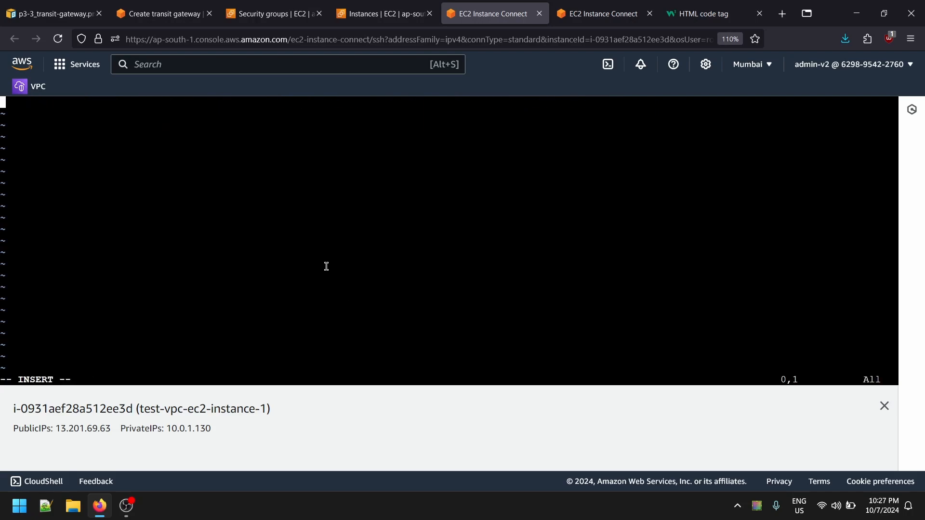
pyautogui.rightClick(327, 266)
pyautogui.click(368, 349)
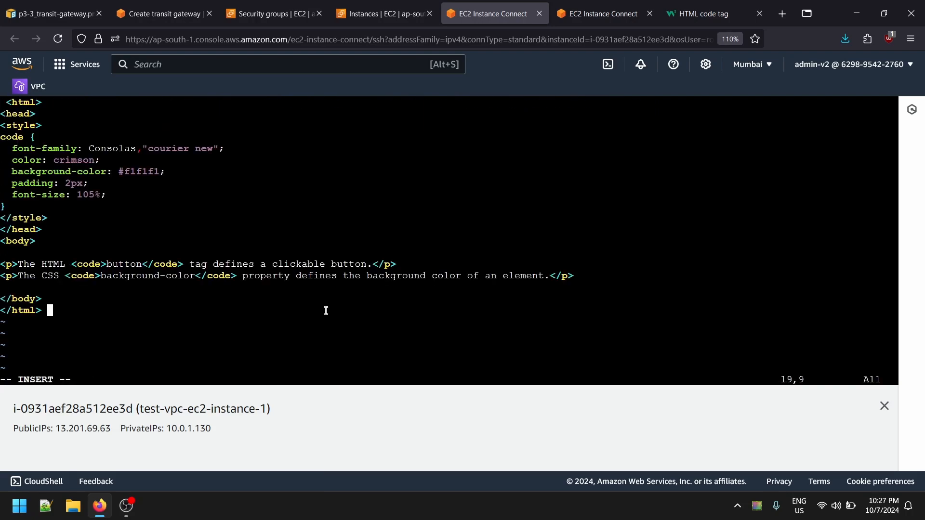
# - Replace the content of the first paragraph in index.html with the text "this is server"
pyautogui.press('Up')
pyautogui.press('Up')
pyautogui.press('Up')
pyautogui.press('Up')
pyautogui.press('Right')
pyautogui.press('Right')
pyautogui.press('Right')
pyautogui.press('Right')
pyautogui.press('Right')
pyautogui.press('Right')
pyautogui.press('Right')
pyautogui.press('Right')
pyautogui.press('Right')
pyautogui.press('Right')
pyautogui.press('Right')
pyautogui.press('Right')
pyautogui.press('Right')
pyautogui.press('Right')
pyautogui.press('Right')
pyautogui.press('Right')
pyautogui.press('Right')
pyautogui.press('Right')
pyautogui.press('Right')
pyautogui.press('Right')
pyautogui.press('Right')
pyautogui.press('Right')
pyautogui.press('Right')
pyautogui.press('Right')
pyautogui.press('Right')
pyautogui.press('Right')
pyautogui.press('Right')
pyautogui.press('Right')
pyautogui.press('Right')
pyautogui.press('Right')
pyautogui.press('Right')
pyautogui.press('Right')
pyautogui.press('Right')
pyautogui.press('Right')
pyautogui.press('Right')
pyautogui.press('Right')
pyautogui.press('Right')
pyautogui.press('Right')
pyautogui.press('Right')
pyautogui.press('Right')
pyautogui.press('Right')
pyautogui.press('Right')
pyautogui.press('Right')
pyautogui.press('Right')
pyautogui.press('Left')
pyautogui.press('Right')
pyautogui.press('Right')
pyautogui.press('Left')
pyautogui.press('BackSpace')
pyautogui.press('BackSpace')
pyautogui.press('BackSpace')
pyautogui.press('BackSpace')
pyautogui.press('BackSpace')
pyautogui.press('BackSpace')
pyautogui.press('BackSpace')
pyautogui.press('BackSpace')
pyautogui.press('BackSpace')
pyautogui.press('BackSpace')
pyautogui.press('BackSpace')
pyautogui.press('BackSpace')
pyautogui.press('BackSpace')
pyautogui.press('BackSpace')
pyautogui.press('BackSpace')
pyautogui.press('BackSpace')
pyautogui.press('BackSpace')
pyautogui.press('BackSpace')
pyautogui.press('BackSpace')
pyautogui.press('BackSpace')
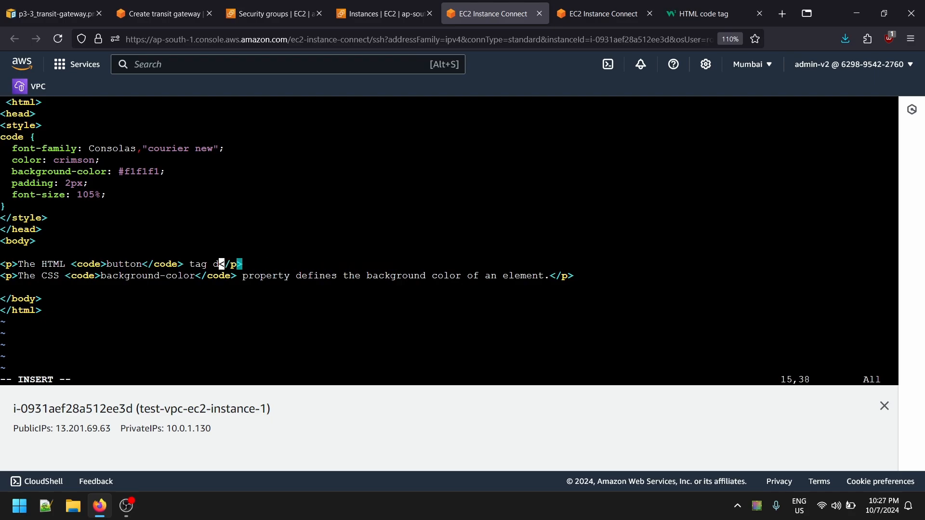
pyautogui.press('BackSpace')
pyautogui.press('BackSpace')
pyautogui.press('BackSpace')
pyautogui.press('BackSpace')
pyautogui.press('BackSpace')
pyautogui.write('this is')
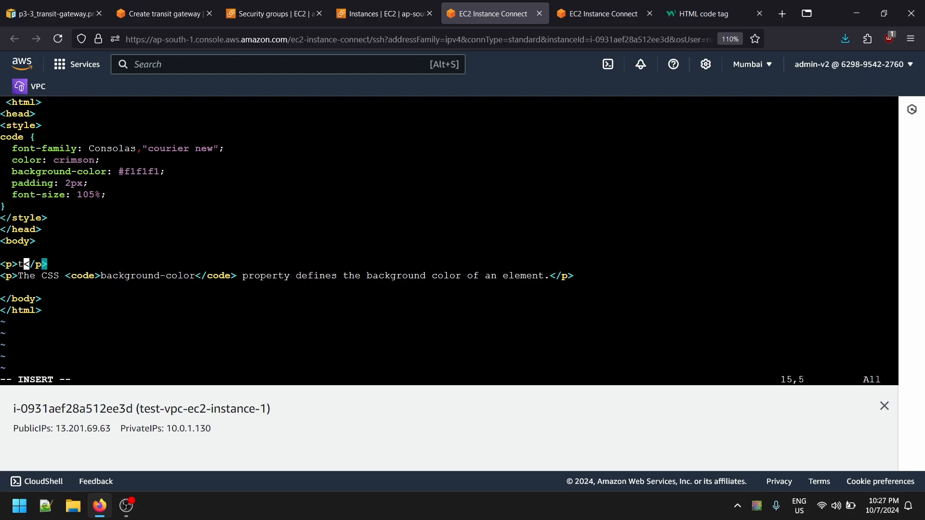
pyautogui.write(' server')
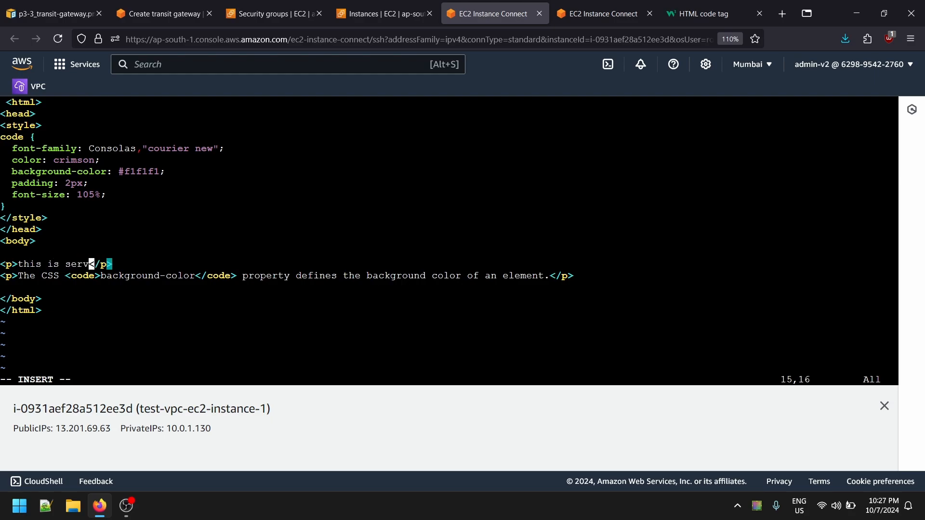
# - Copy the name test-vpc-ec2-instance-1 from the session's instance details and paste it after "this is server" in the first paragraph
pyautogui.click(381, 13)
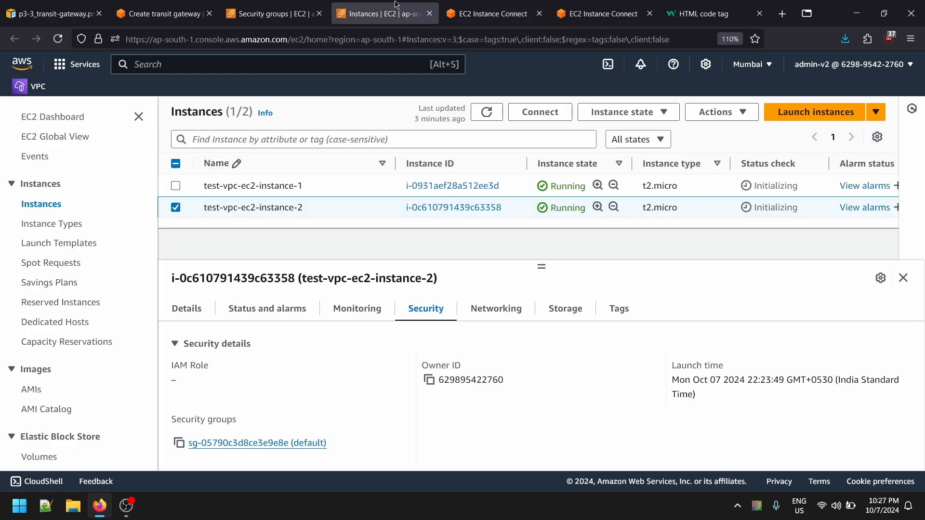
pyautogui.click(489, 13)
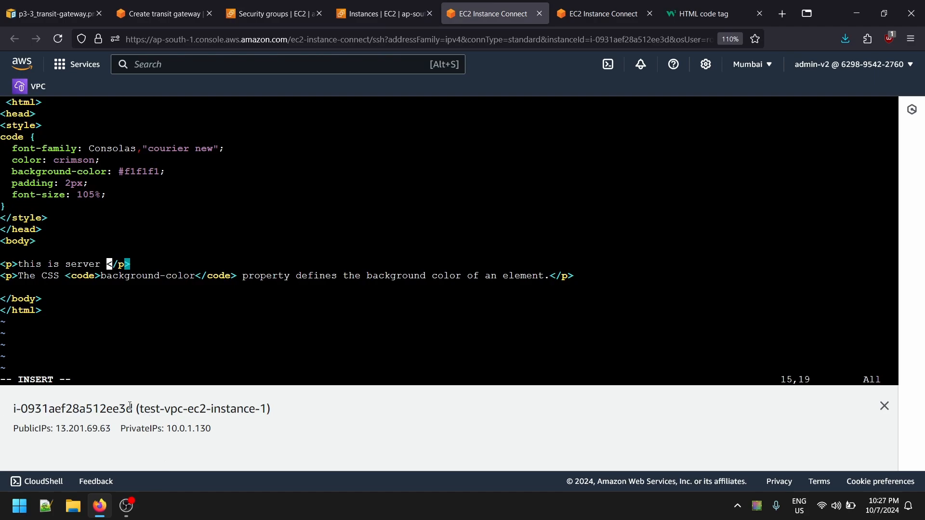
pyautogui.moveTo(140, 409); pyautogui.dragTo(264, 410)
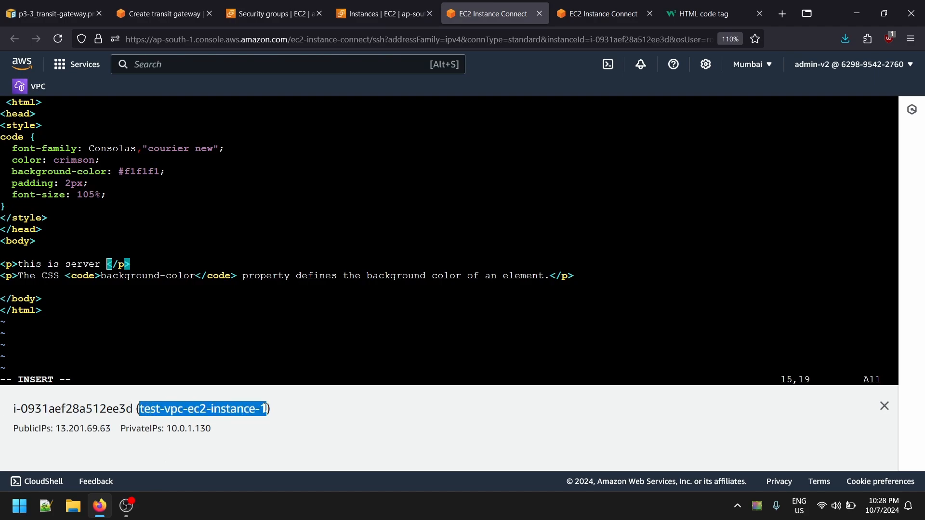
pyautogui.click(148, 284)
pyautogui.rightClick(122, 270)
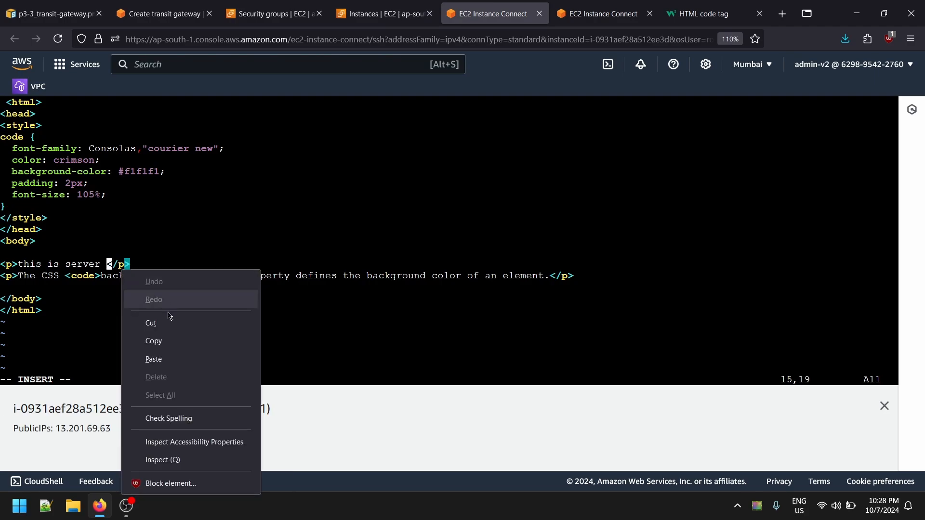
pyautogui.click(170, 359)
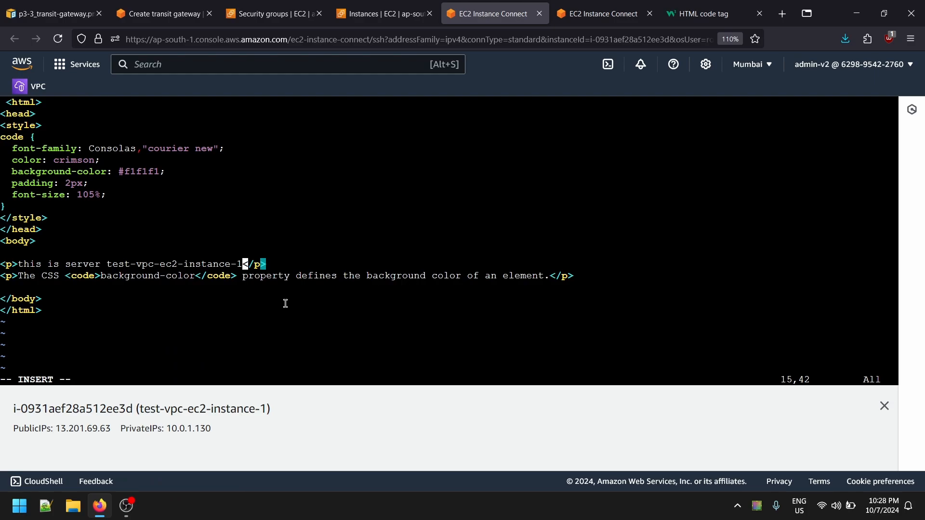
# - Enclose the instance name in the first paragraph in double quotes, and save and close index.html
pyautogui.write('"')
pyautogui.press('Left')
pyautogui.press('Left')
pyautogui.press('Left')
pyautogui.press('Left')
pyautogui.press('Left')
pyautogui.press('Left')
pyautogui.press('Left')
pyautogui.press('Left')
pyautogui.press('Left')
pyautogui.press('Left')
pyautogui.press('Left')
pyautogui.press('Left')
pyautogui.press('Left')
pyautogui.press('Left')
pyautogui.press('Left')
pyautogui.press('Left')
pyautogui.press('Left')
pyautogui.press('Left')
pyautogui.press('Left')
pyautogui.press('Left')
pyautogui.write('"')
pyautogui.press('Escape')
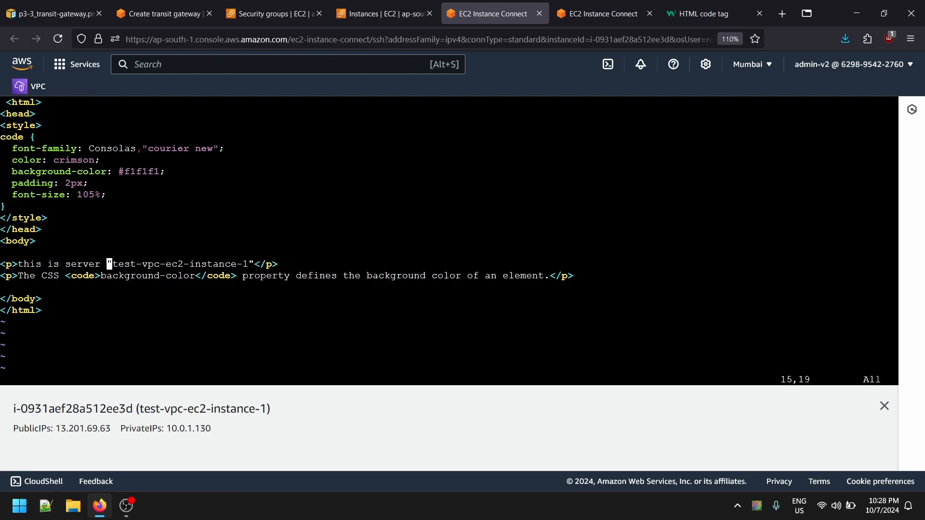
pyautogui.moveTo(129, 269); pyautogui.dragTo(371, 277)
pyautogui.click(267, 312)
pyautogui.write(':wq')
pyautogui.press('Return')
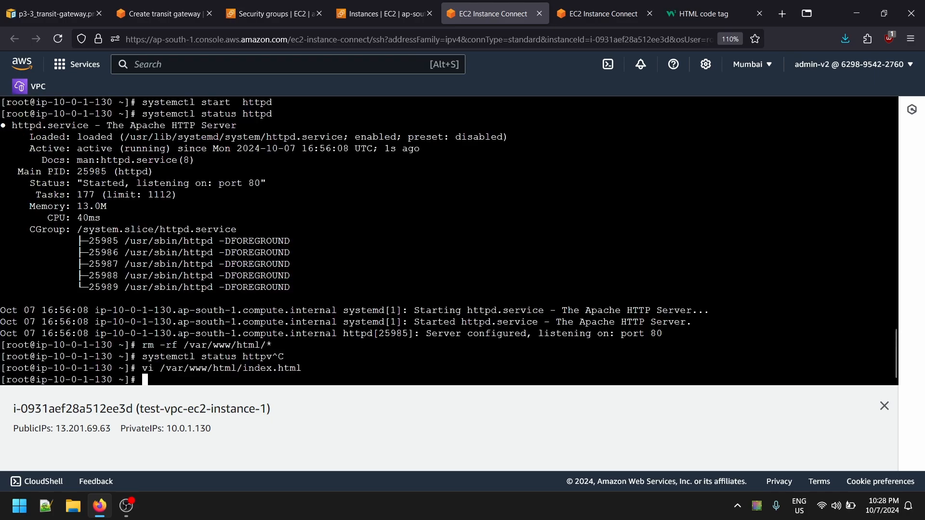
# - Restart the httpd service on test-vpc-ec2-instance-1 and check its status with systemctl
pyautogui.write('systemctl restart ')
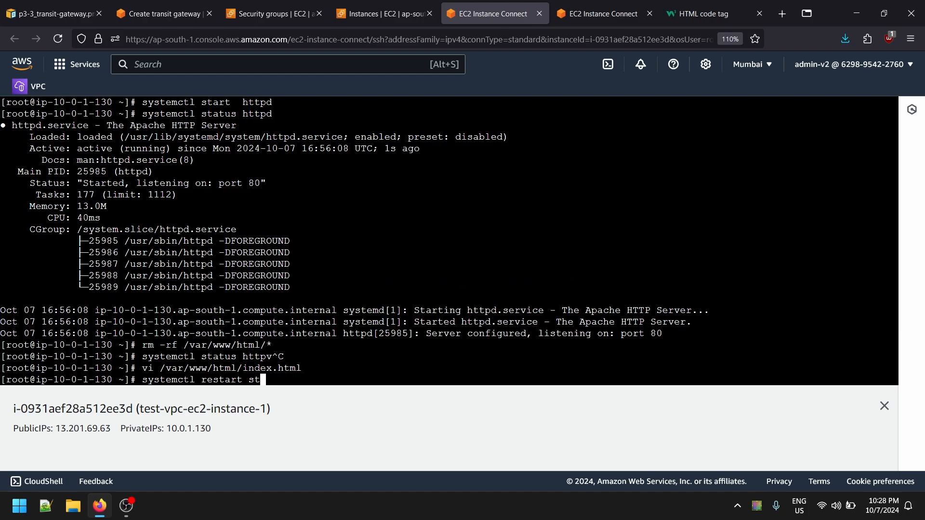
pyautogui.write('httpd')
pyautogui.press('Return')
pyautogui.press('Up')
pyautogui.press('Up')
pyautogui.press('Up')
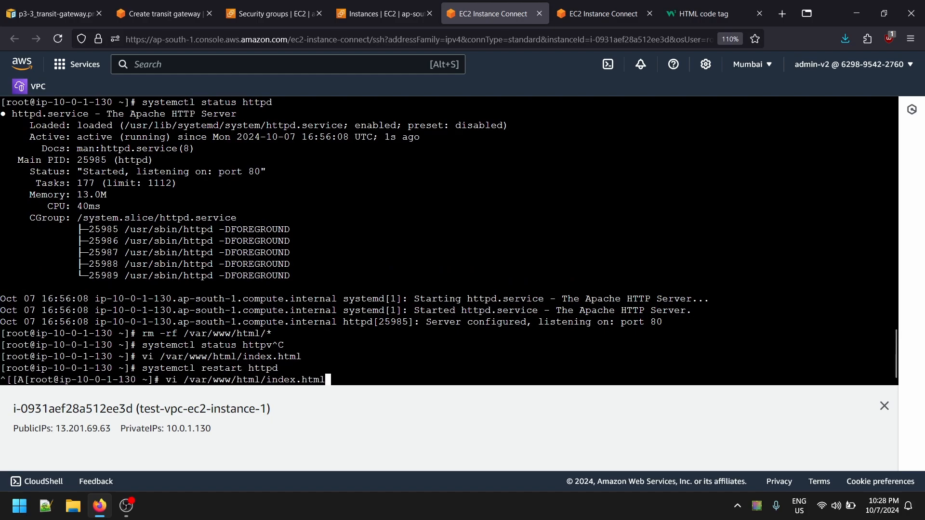
pyautogui.press('Return')
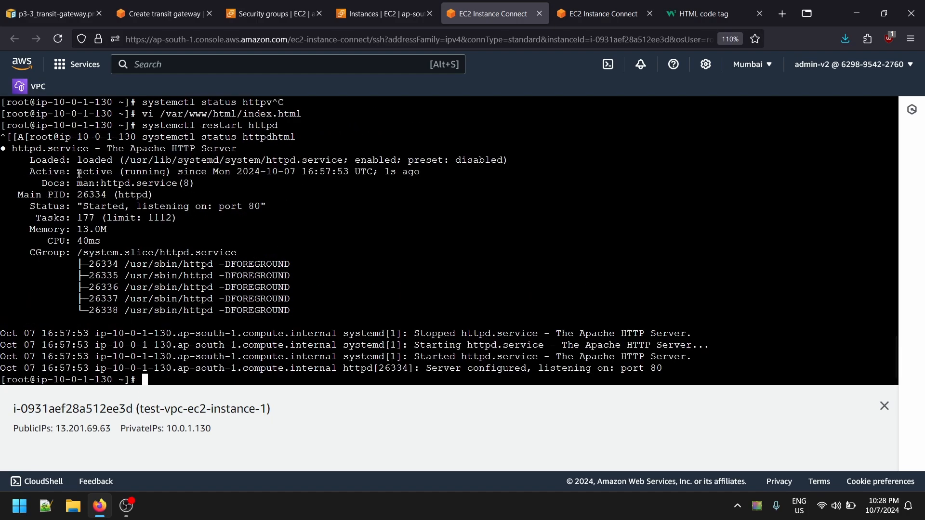
# - Copy the public IP of test-vpc-ec2-instance-1 from the session details and load it in a new browser tab
pyautogui.tripleClick(81, 428)
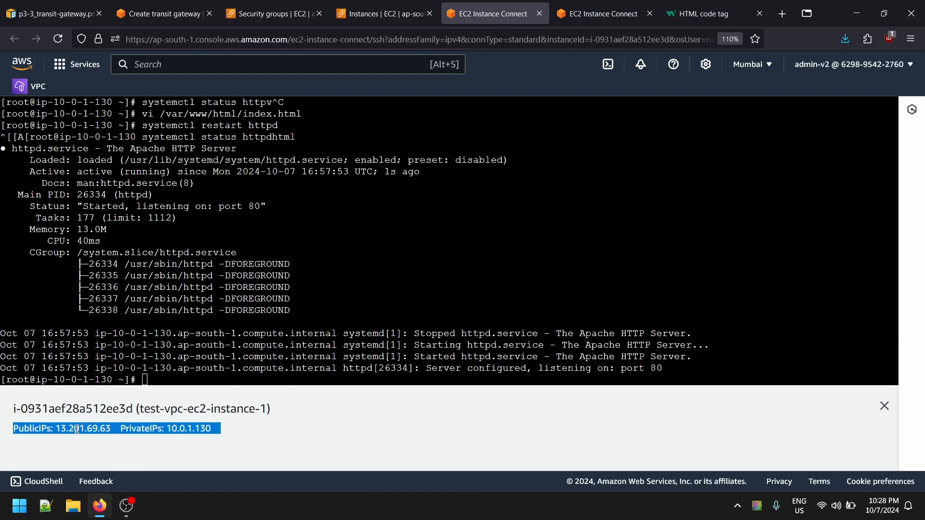
pyautogui.moveTo(56, 428); pyautogui.dragTo(113, 431)
pyautogui.hotkey('ctrl', 'c')
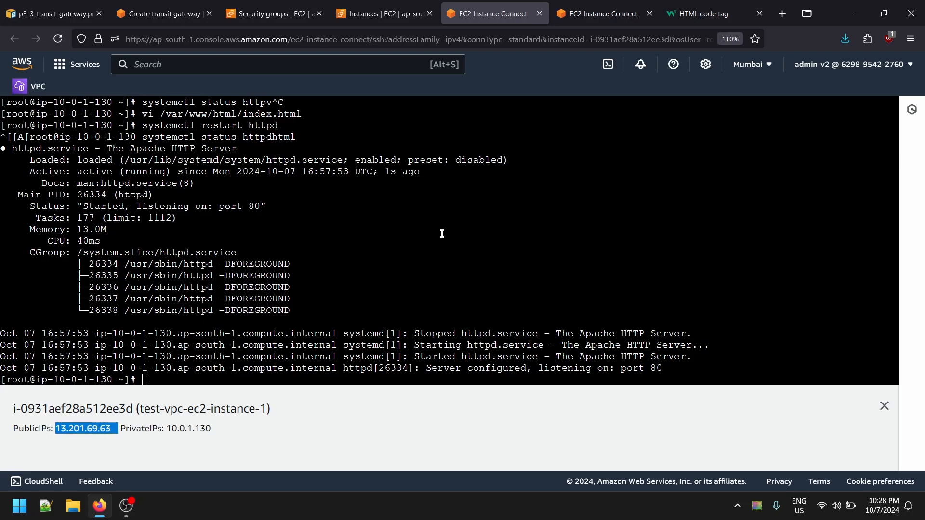
pyautogui.rightClick(552, 17)
pyautogui.click(550, 20)
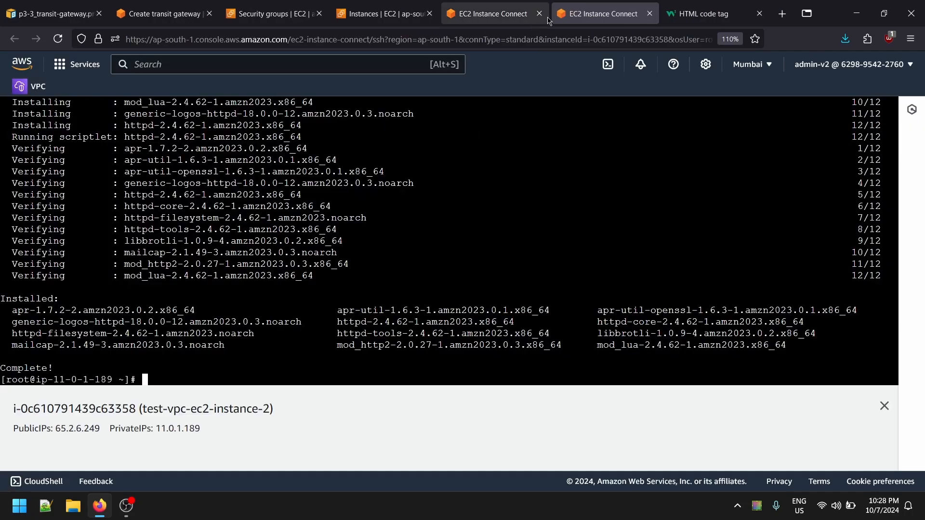
pyautogui.click(526, 5)
pyautogui.click(569, 7)
pyautogui.click(530, 7)
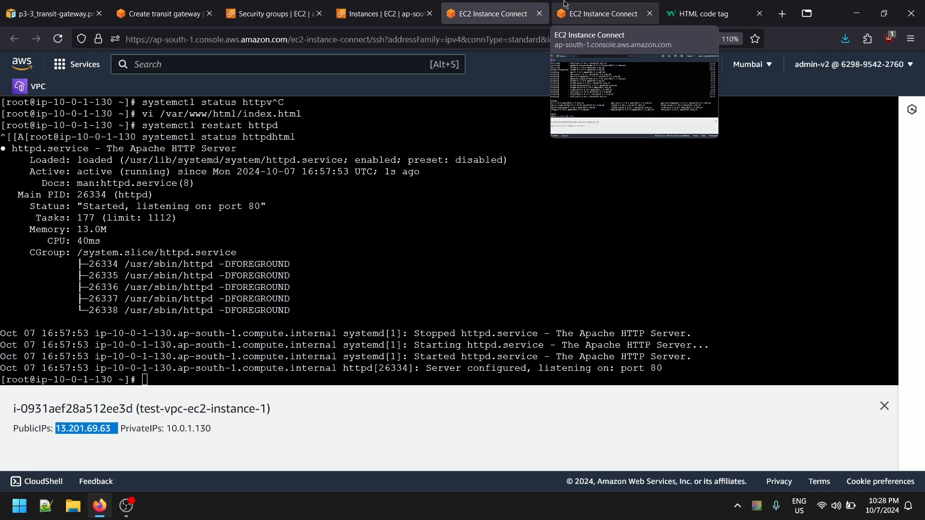
pyautogui.rightClick(528, 6)
pyautogui.click(537, 14)
pyautogui.click(467, 36)
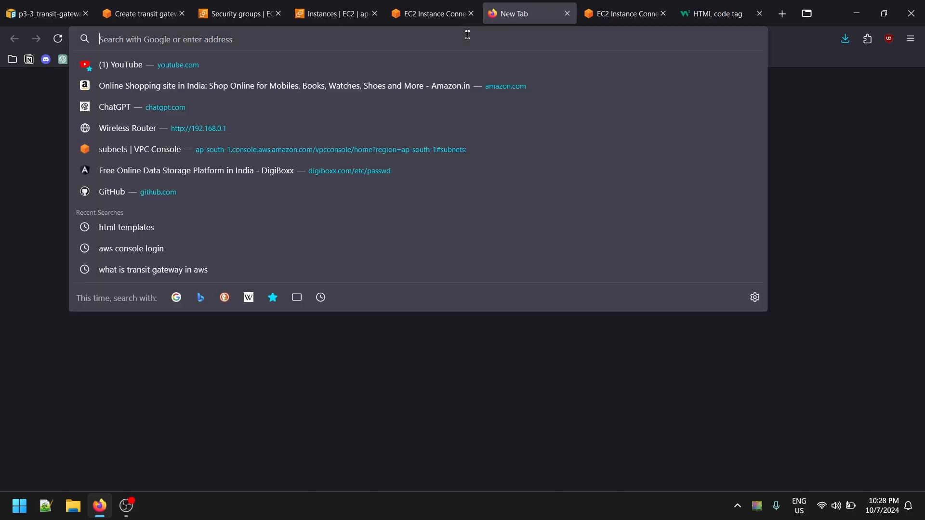
pyautogui.hotkey('ctrl', 'v')
pyautogui.press('Return')
# - Try to load the address 13.201.69.63 with port 80 and with port 8080
pyautogui.click(470, 35)
pyautogui.doubleClick(470, 35)
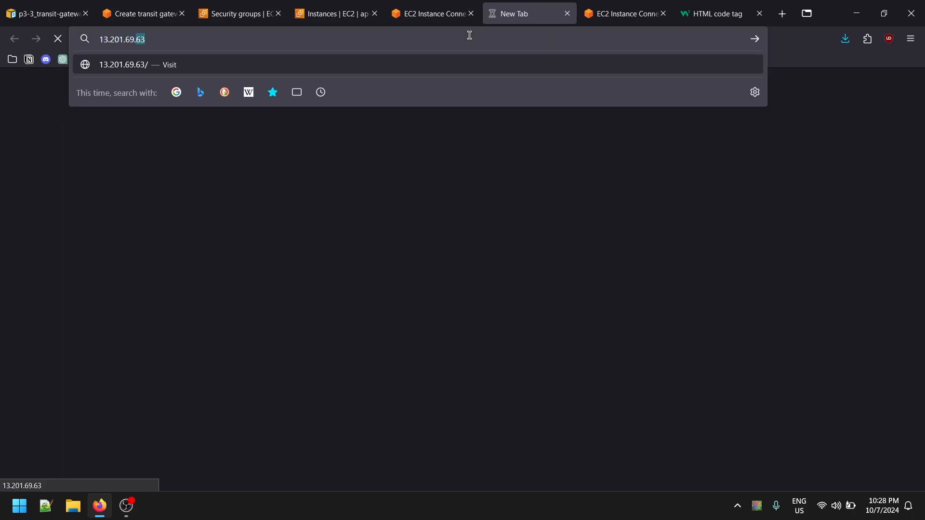
pyautogui.write(':8')
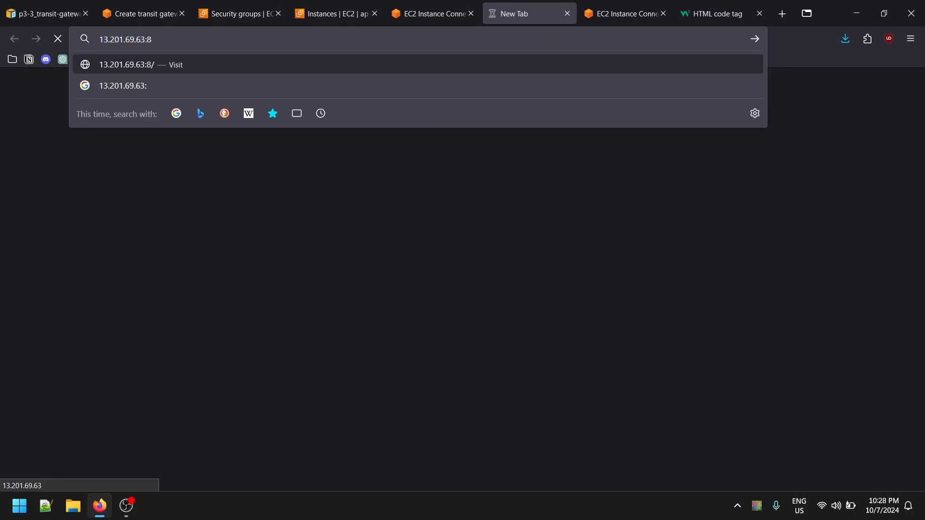
pyautogui.write('0')
pyautogui.press('Return')
pyautogui.click(345, 33)
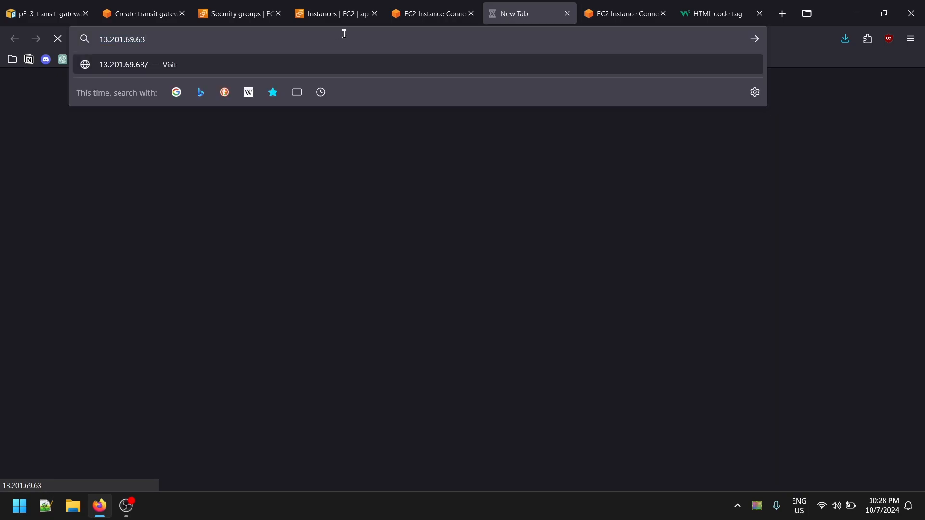
pyautogui.write(':8080')
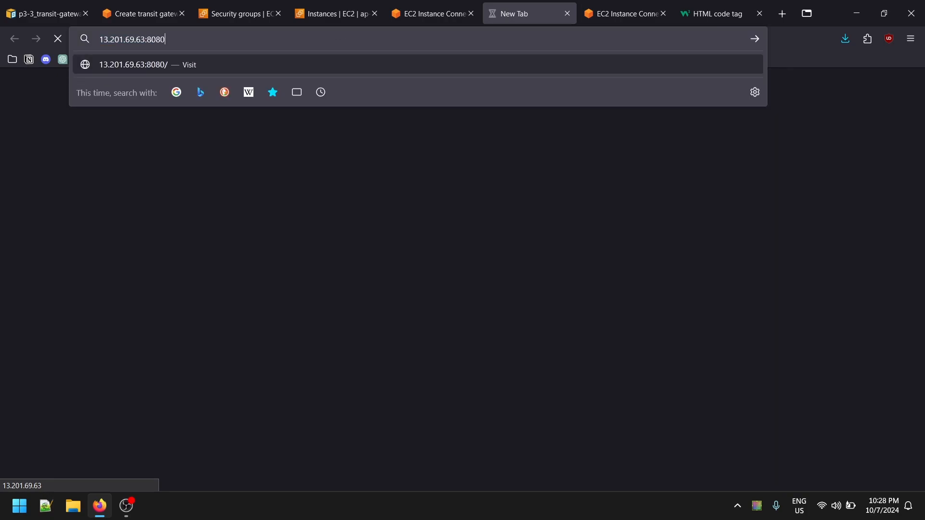
pyautogui.press('Return')
pyautogui.click(429, 5)
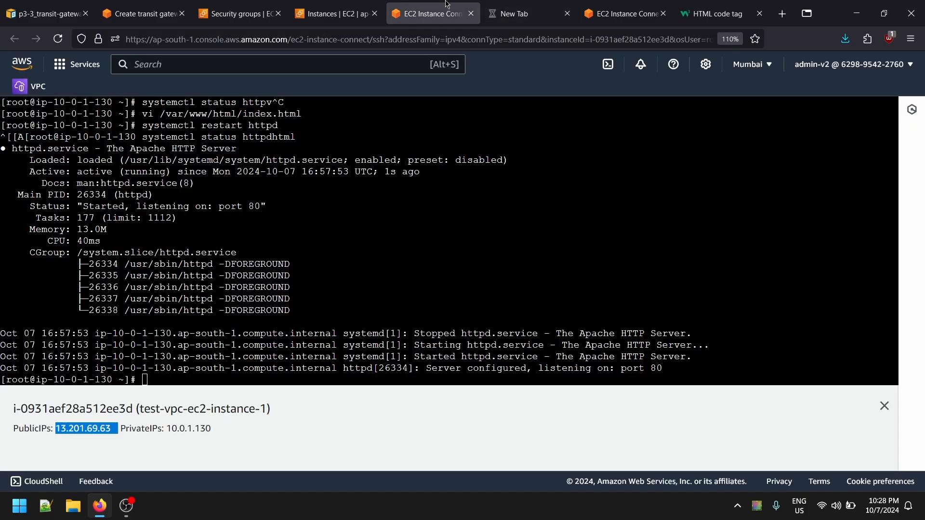
pyautogui.click(503, 5)
pyautogui.click(416, 4)
pyautogui.click(503, 4)
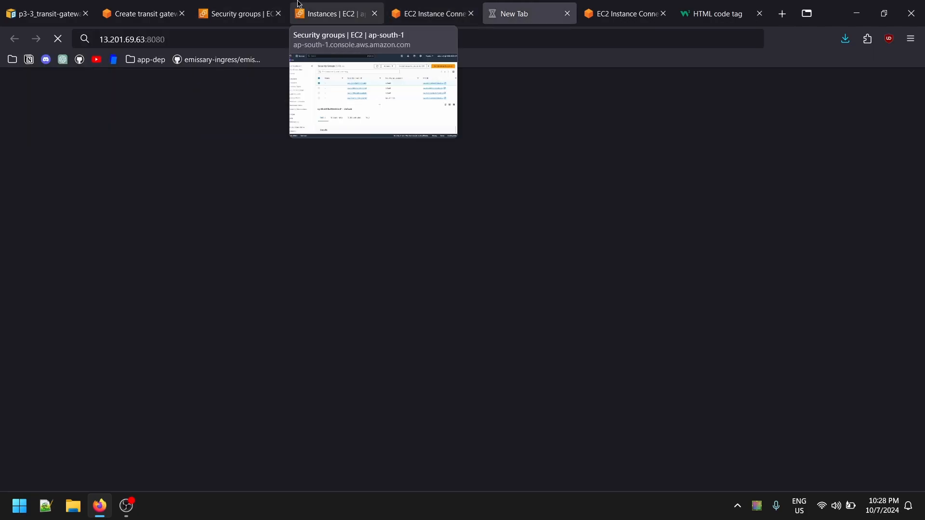
# - Open the default security group attached to test-vpc-ec2-instance-1 from the instance's security details
pyautogui.click(332, 14)
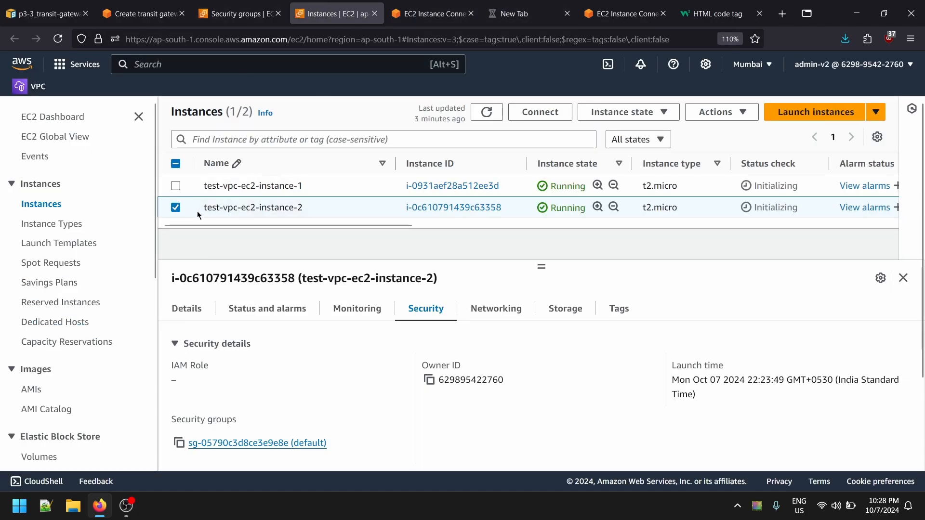
pyautogui.click(175, 207)
pyautogui.click(175, 186)
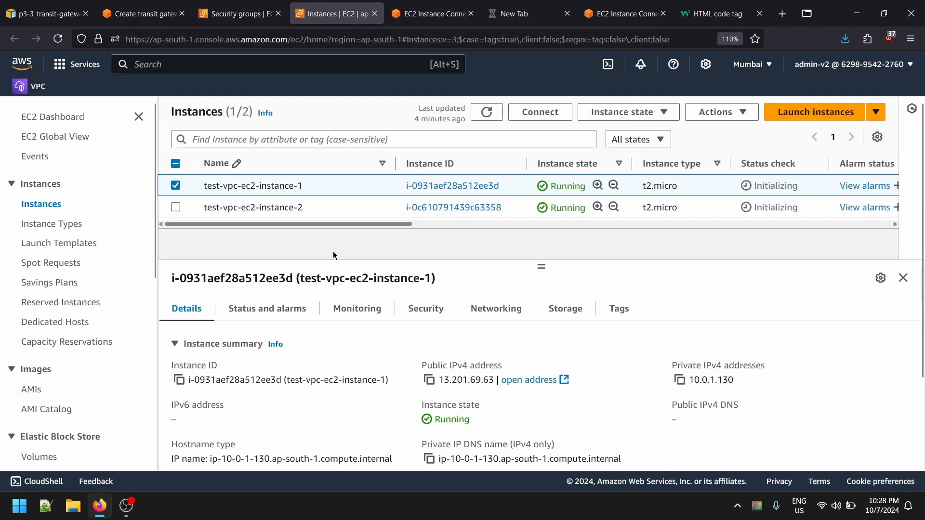
pyautogui.scroll(-2, 398, 334)
pyautogui.scroll(2, 398, 335)
pyautogui.click(426, 309)
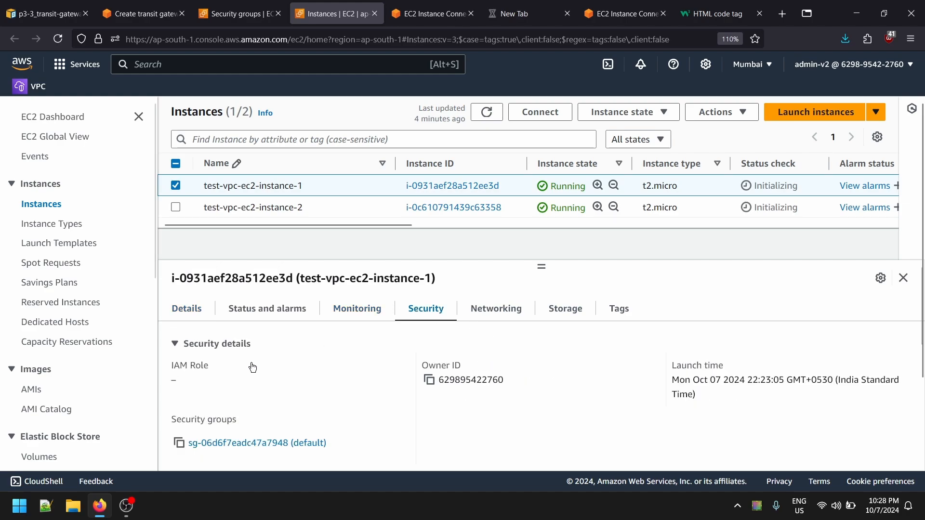
pyautogui.click(236, 444)
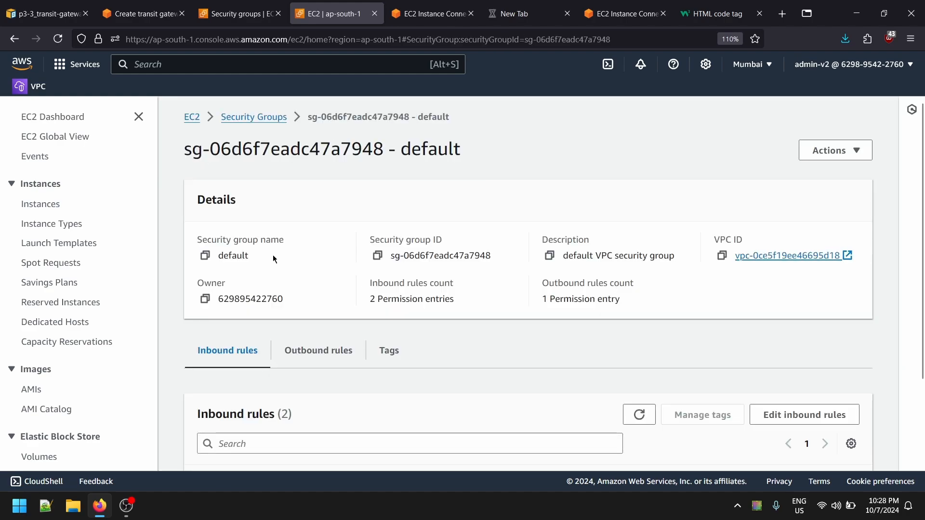
# - Open the security group's inbound rules for editing and add a new rule
pyautogui.click(818, 153)
pyautogui.click(738, 328)
pyautogui.scroll(-3, 703, 409)
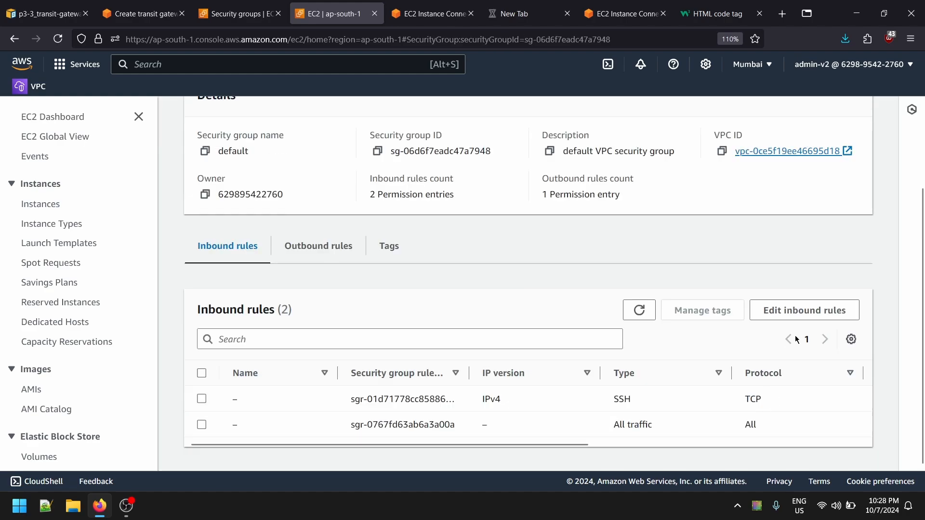
pyautogui.click(800, 312)
pyautogui.click(96, 425)
pyautogui.scroll(-2, 226, 370)
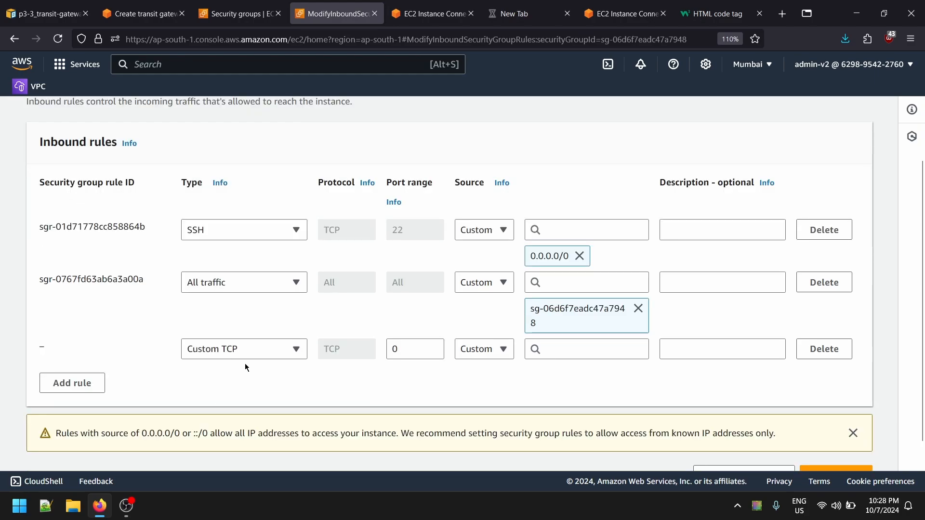
# - Set the new inbound rule to type HTTP with source Anywhere 0.0.0.0/0 and save the rules
pyautogui.click(237, 350)
pyautogui.write('htt')
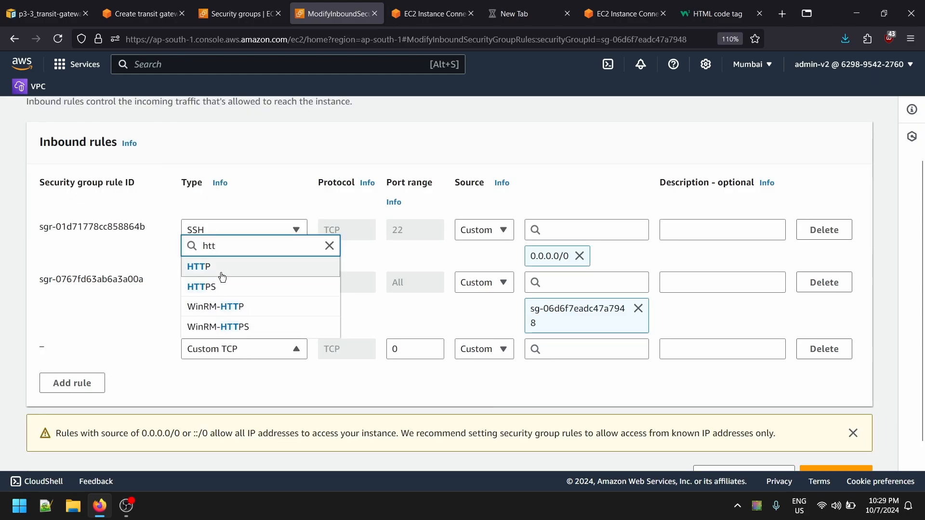
pyautogui.click(221, 267)
pyautogui.click(484, 349)
pyautogui.click(491, 290)
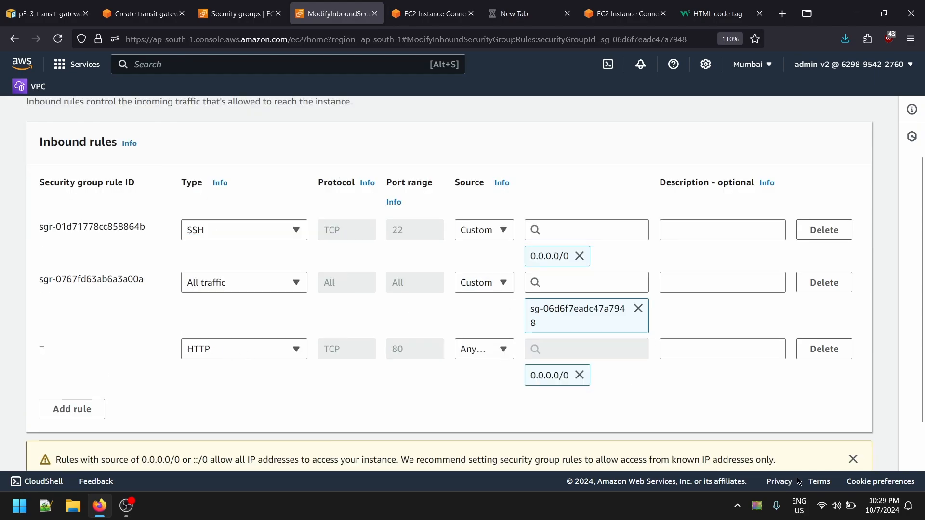
pyautogui.scroll(-1, 828, 454)
pyautogui.click(827, 454)
# - Go back to the timed-out page and load 13.201.69.63 without the port number
pyautogui.click(525, 14)
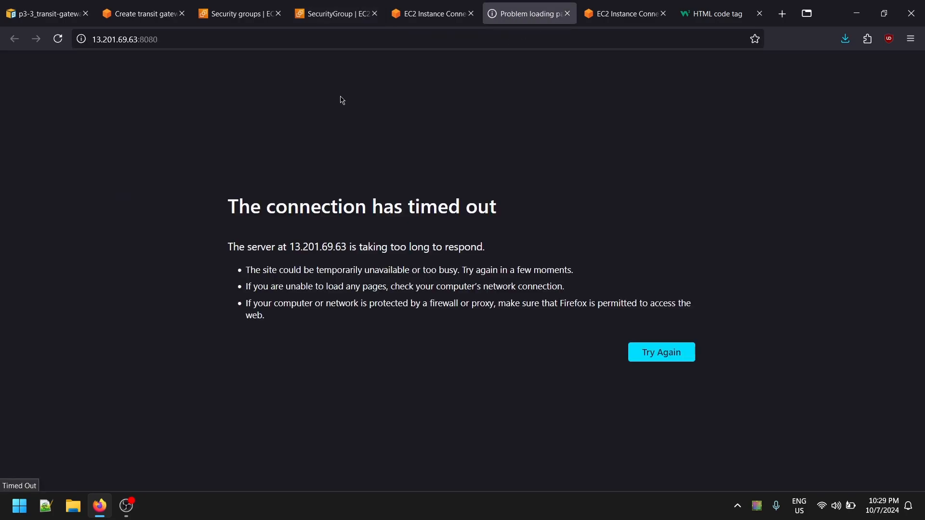
pyautogui.click(289, 38)
pyautogui.click(299, 36)
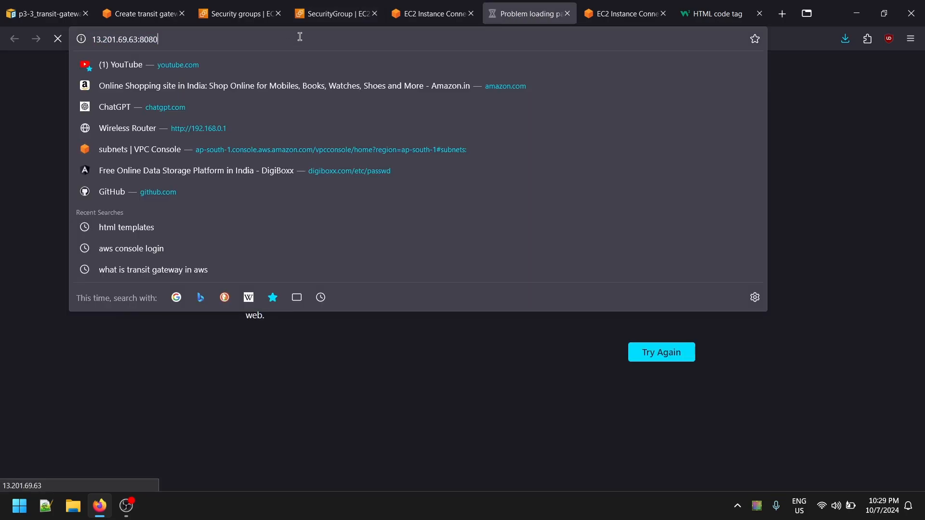
pyautogui.press('BackSpace')
pyautogui.press('BackSpace')
pyautogui.press('Return')
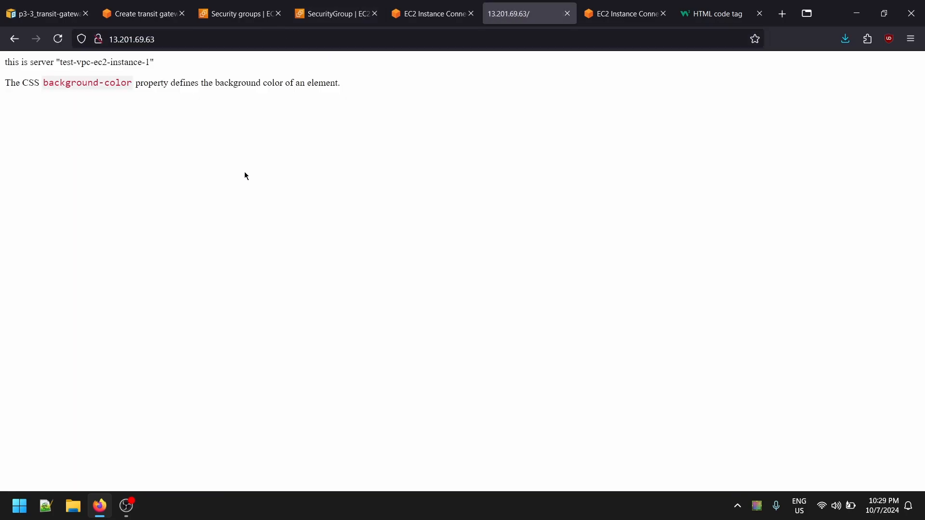
# - Enlarge the web page to 170%, examine the server name in its first line, and close the page
pyautogui.scroll(5, 193, 109)
pyautogui.moveTo(98, 71); pyautogui.dragTo(261, 77)
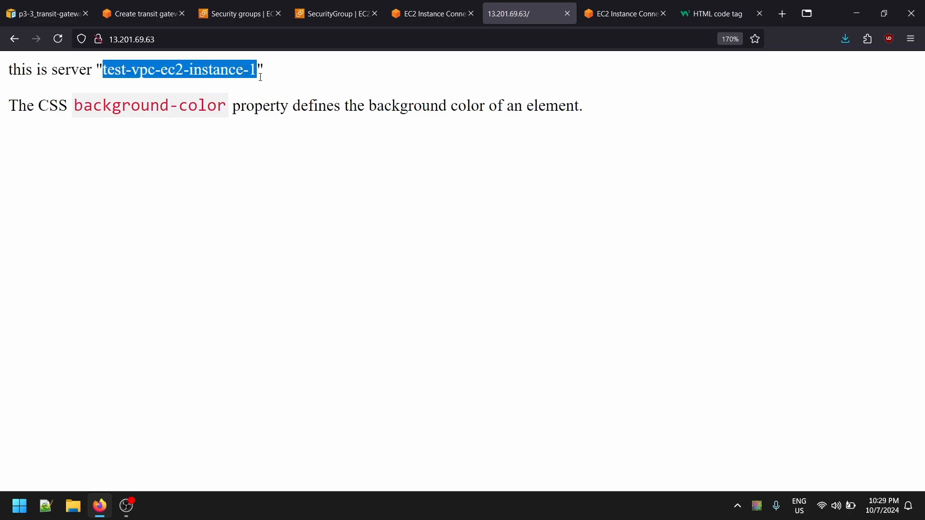
pyautogui.click(169, 86)
pyautogui.moveTo(108, 71); pyautogui.dragTo(86, 71)
pyautogui.click(295, 76)
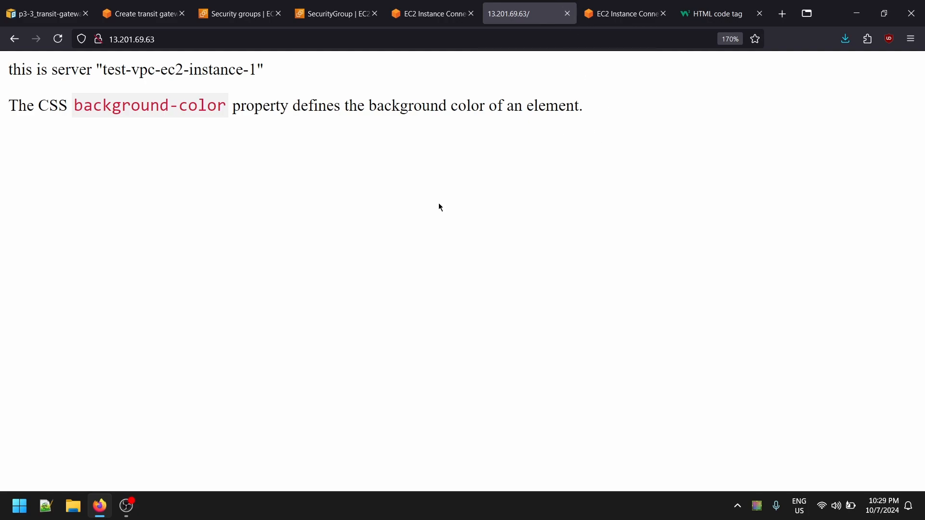
pyautogui.click(567, 14)
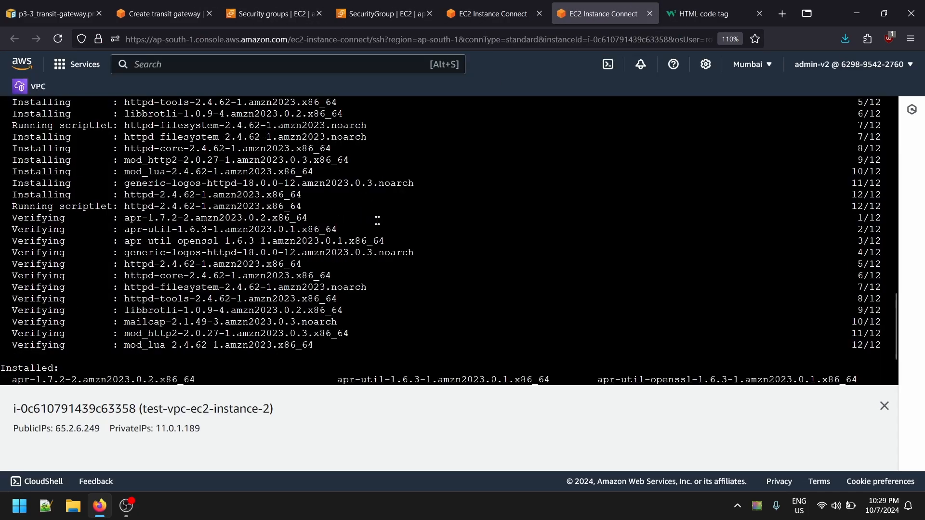
# - Return to the EC2 instances list and open the default security group of test-vpc-ec2-instance-2
pyautogui.scroll(-2, 224, 348)
pyautogui.click(381, 13)
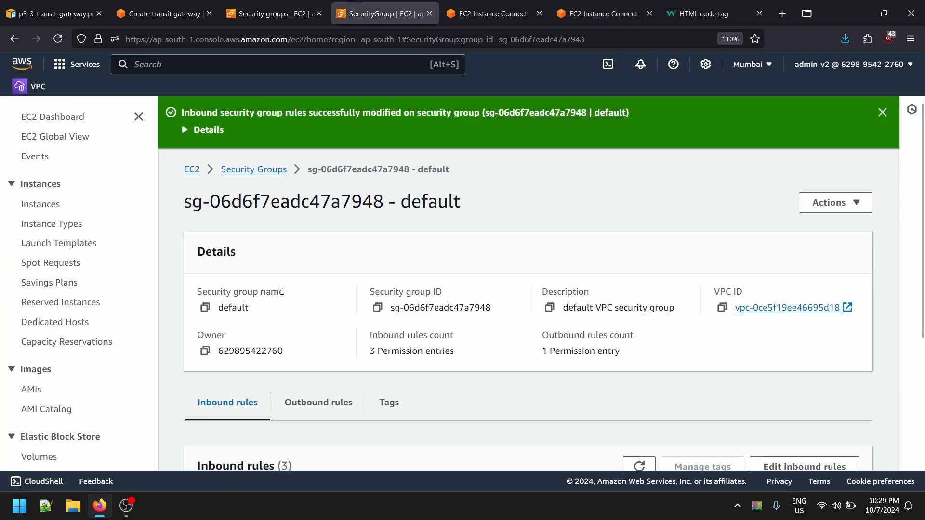
pyautogui.click(38, 204)
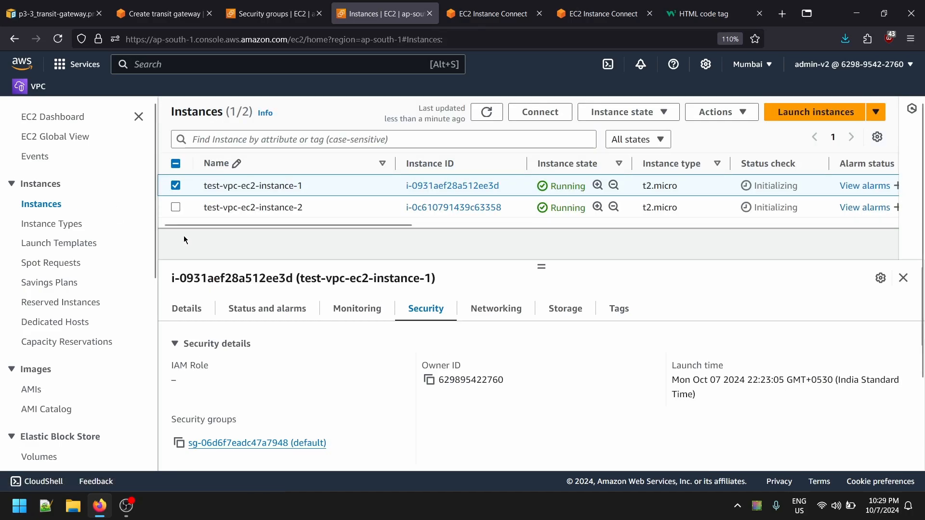
pyautogui.click(176, 208)
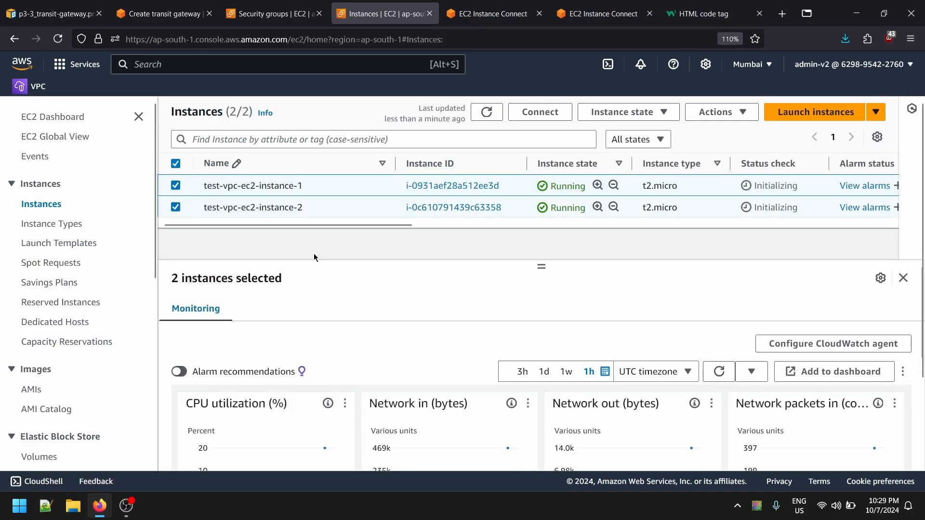
pyautogui.click(381, 207)
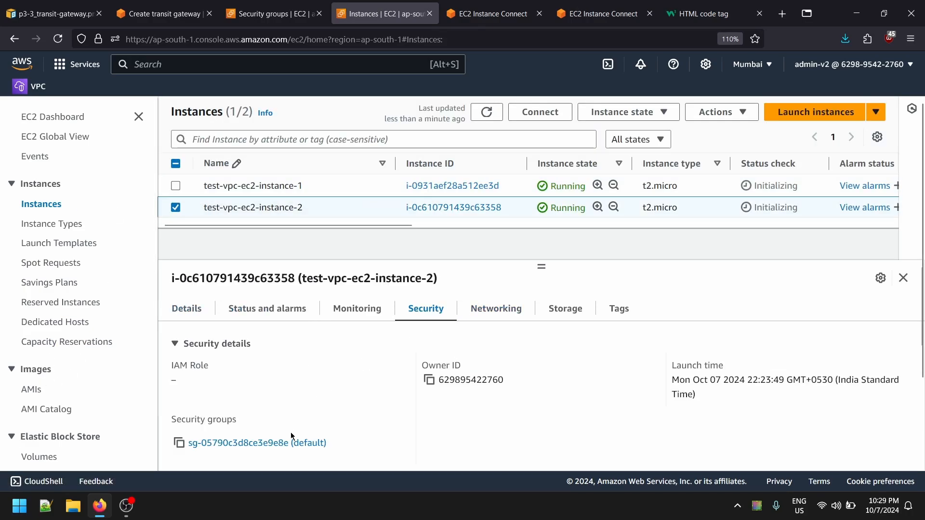
pyautogui.click(291, 439)
# - Edit the default security group's inbound rules and add a new rule of type HTTP
pyautogui.scroll(-4, 817, 284)
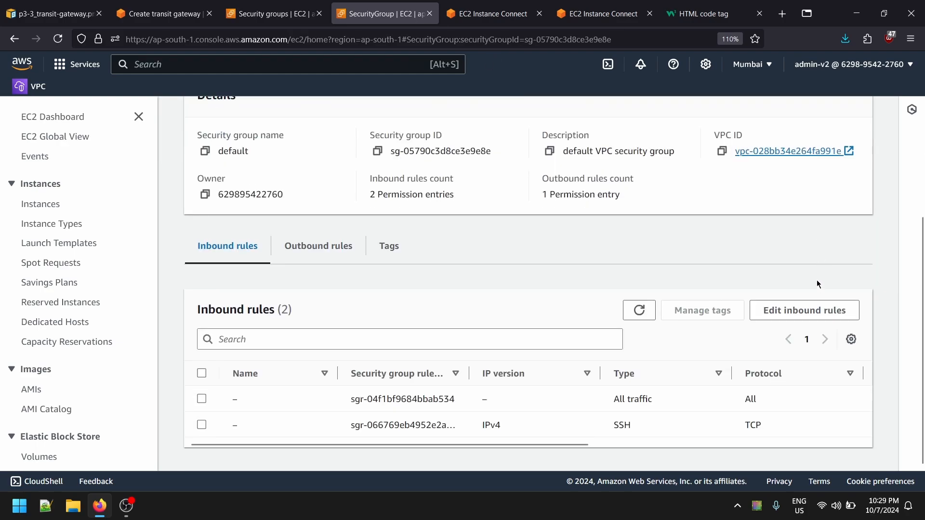
pyautogui.click(802, 311)
pyautogui.click(99, 427)
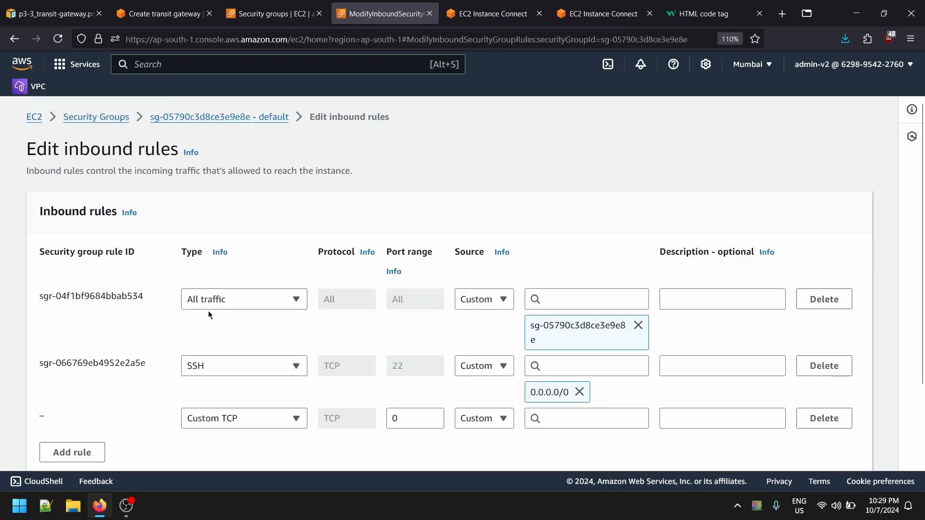
pyautogui.click(233, 417)
pyautogui.write('hr')
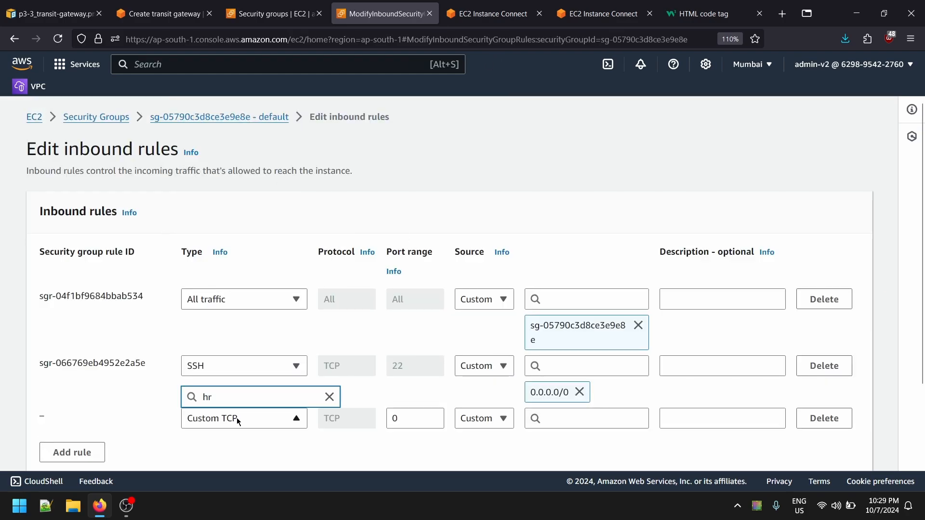
pyautogui.press('BackSpace')
pyautogui.write('tt')
pyautogui.click(270, 332)
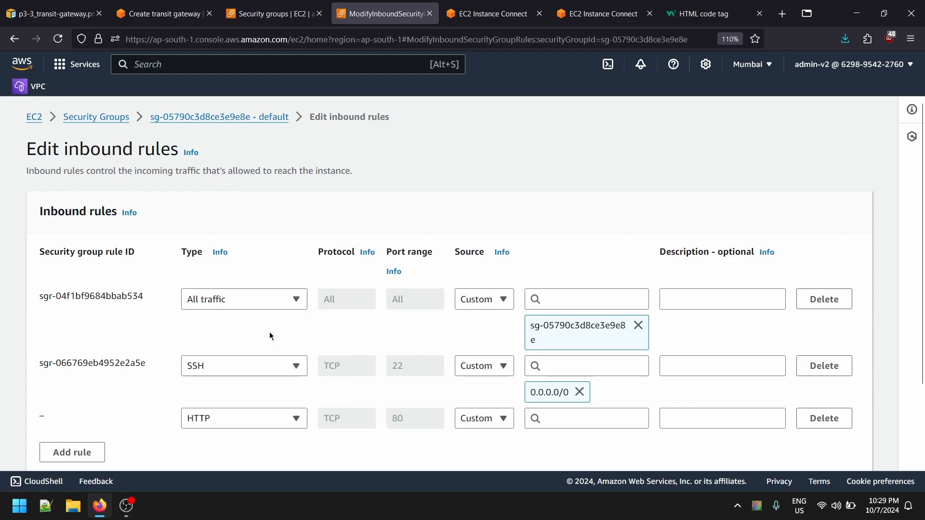
# - Set the HTTP rule's source to Anywhere 0.0.0.0/0 and save the rules
pyautogui.scroll(-3, 270, 332)
pyautogui.click(484, 321)
pyautogui.click(489, 361)
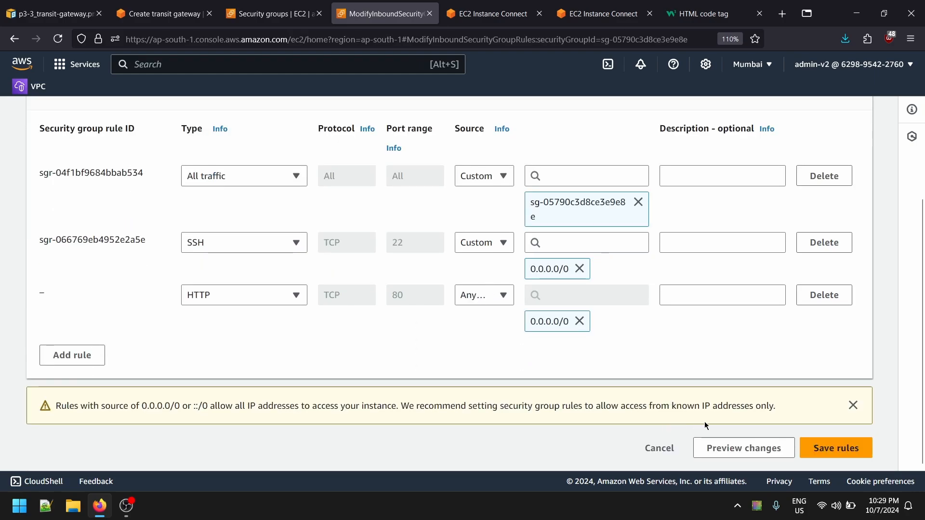
pyautogui.click(816, 448)
# - On test-vpc-ec2-instance-2, empty /var/www/html, create index.html with vi, restart and enable httpd, and close the HTML code reference page
pyautogui.click(487, 16)
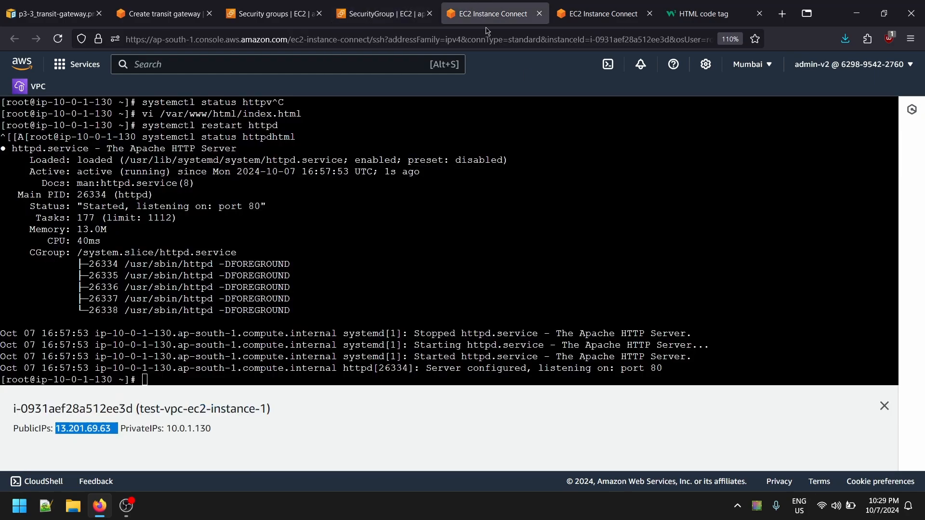
pyautogui.click(602, 14)
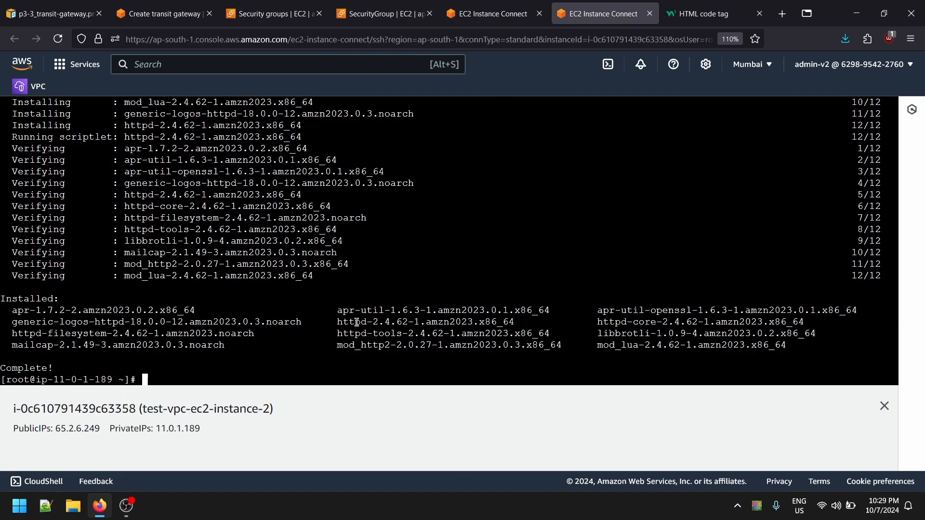
pyautogui.write('rm -rf /var/www/html/*')
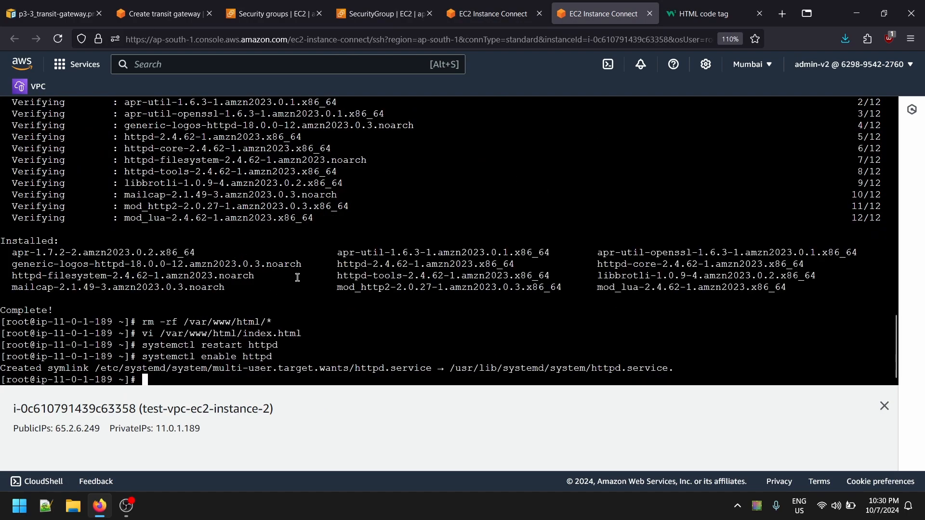
pyautogui.click(703, 14)
pyautogui.click(759, 14)
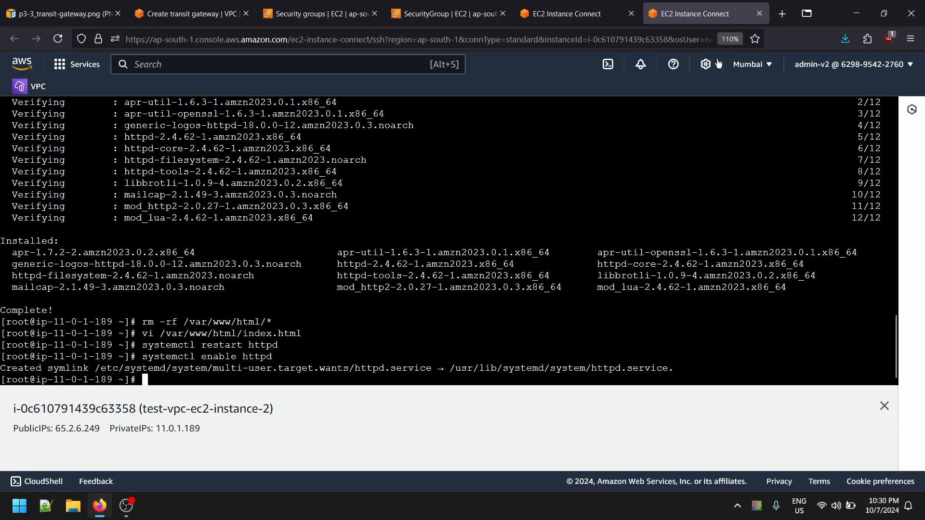
# - Compare the terminal sessions of both test instances and check the saved security group page
pyautogui.click(609, 13)
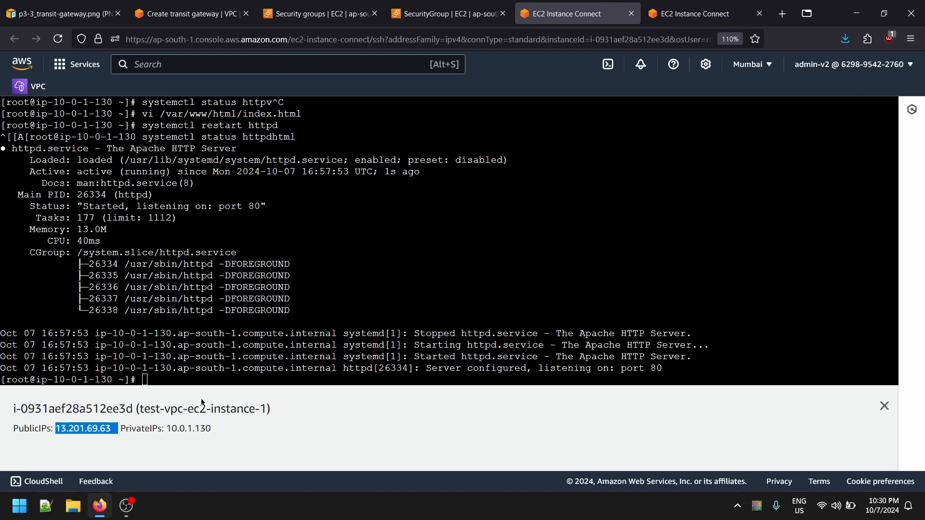
pyautogui.moveTo(136, 409); pyautogui.dragTo(245, 402)
pyautogui.click(694, 13)
pyautogui.click(446, 14)
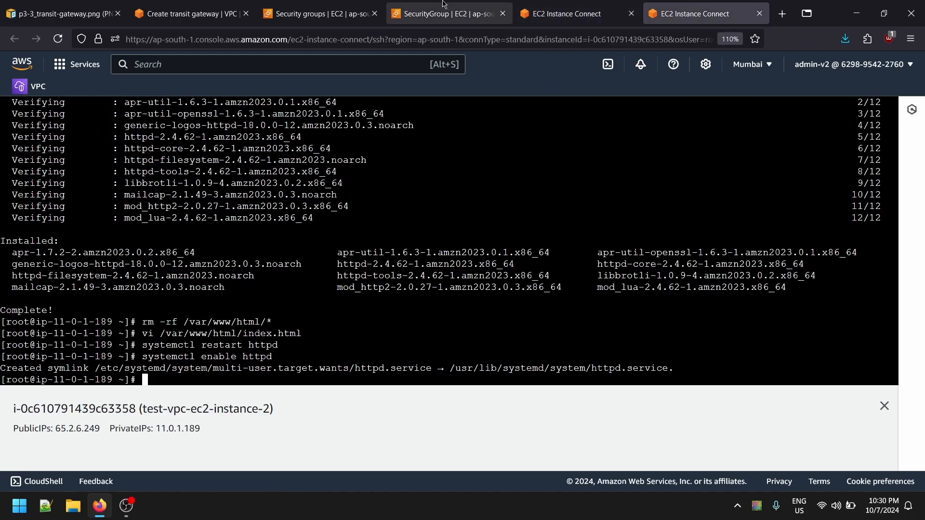
pyautogui.scroll(-7, 84, 312)
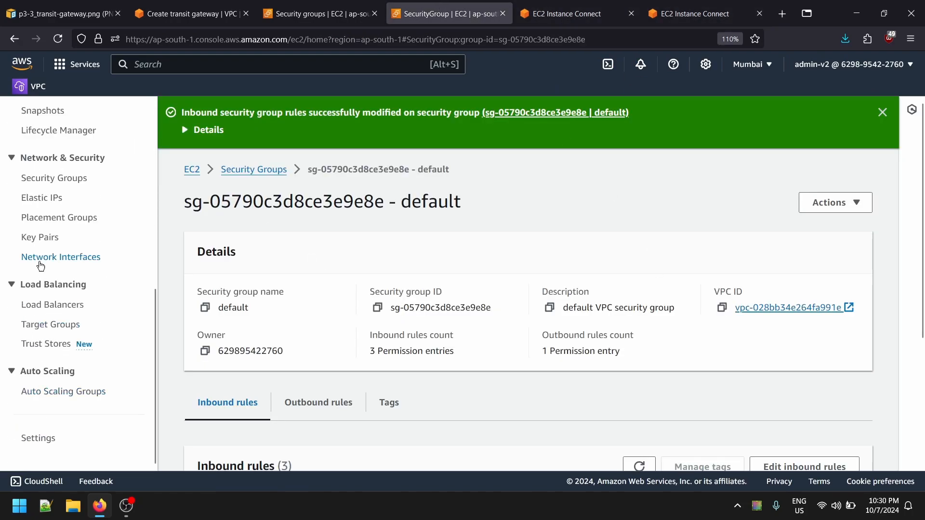
pyautogui.scroll(6, 34, 301)
# - Start a new transit gateway and enter tg-test-vpc-1 as both its name tag and description
pyautogui.click(210, 14)
pyautogui.scroll(-3, 99, 314)
pyautogui.scroll(3, 103, 314)
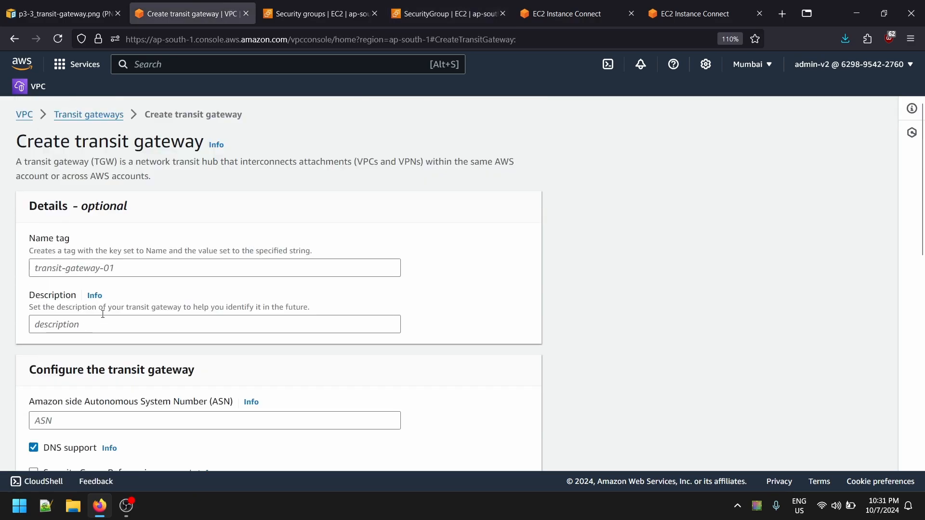
pyautogui.click(77, 114)
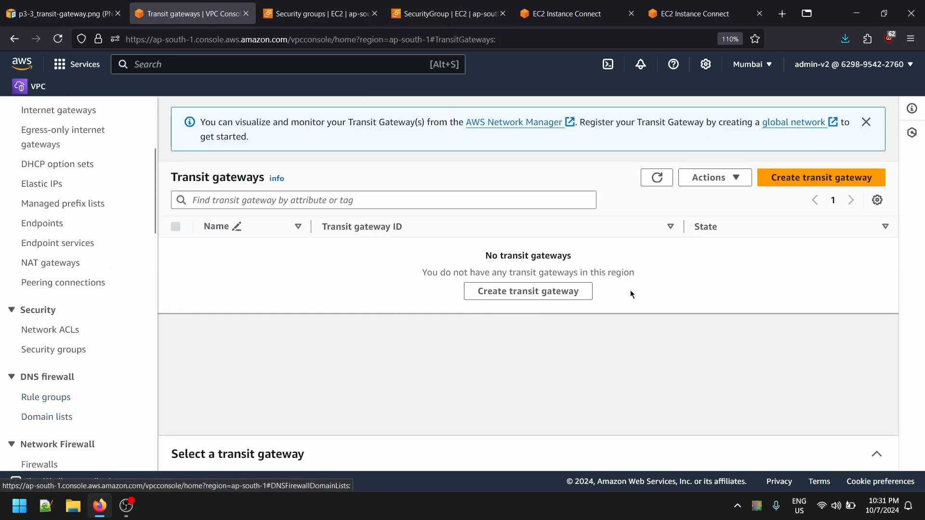
pyautogui.click(793, 178)
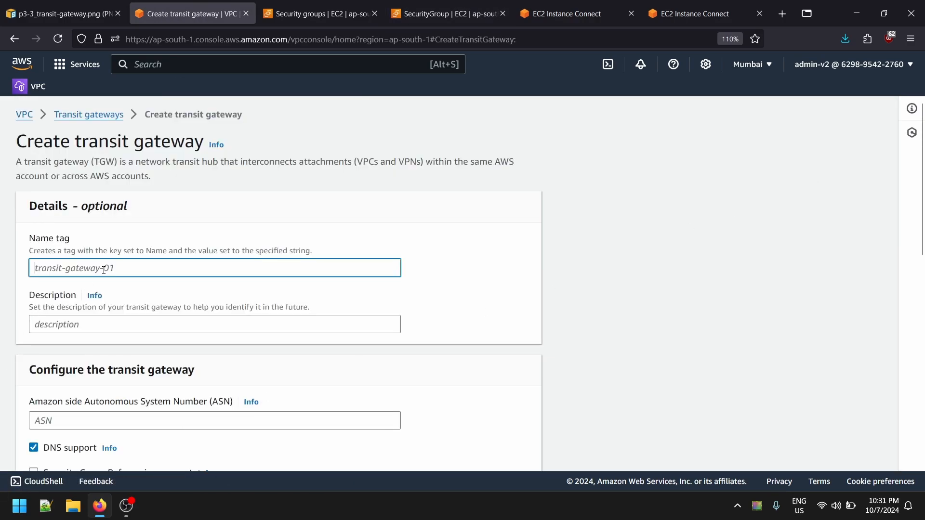
pyautogui.write('tg-test-vpc-1')
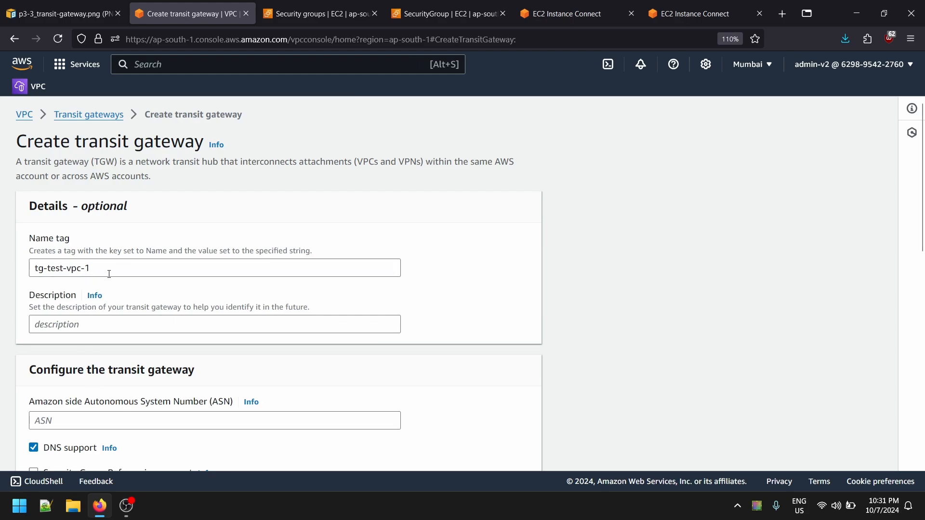
pyautogui.hotkey('ctrl', 'a')
pyautogui.hotkey('ctrl', 'c')
pyautogui.click(111, 325)
pyautogui.hotkey('ctrl', 'v')
# - Examine the Amazon side Autonomous System Number field and the other transit gateway configuration settings
pyautogui.scroll(-3, 103, 359)
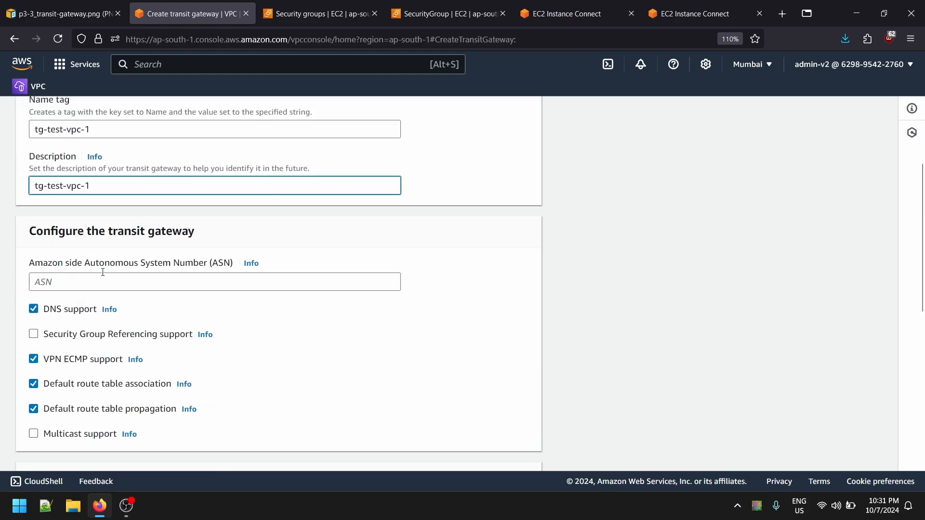
pyautogui.moveTo(33, 263); pyautogui.dragTo(144, 264)
pyautogui.click(140, 264)
pyautogui.moveTo(68, 264); pyautogui.dragTo(121, 264)
pyautogui.click(201, 267)
pyautogui.click(121, 265)
pyautogui.scroll(-5, 181, 296)
pyautogui.scroll(4, 75, 243)
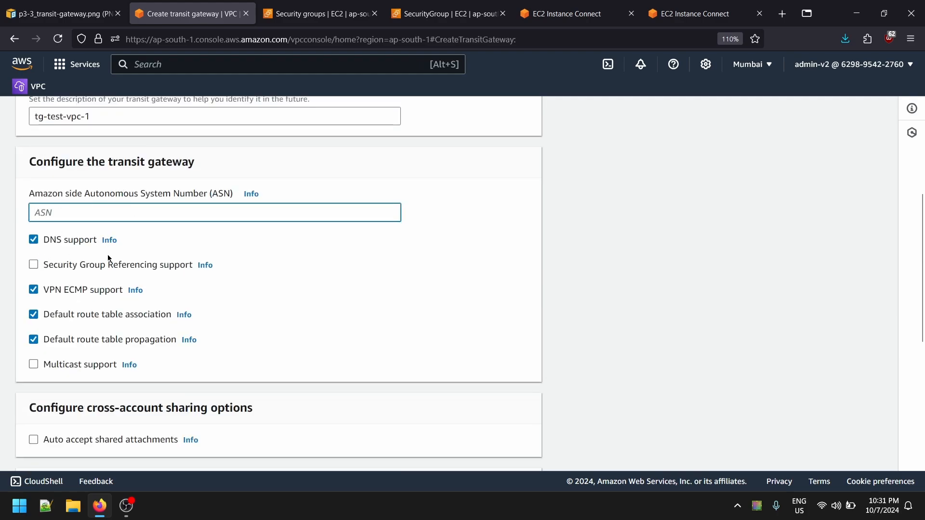
# - Keep the default support, sharing and CIDR options and create the transit gateway
pyautogui.scroll(-1, 149, 249)
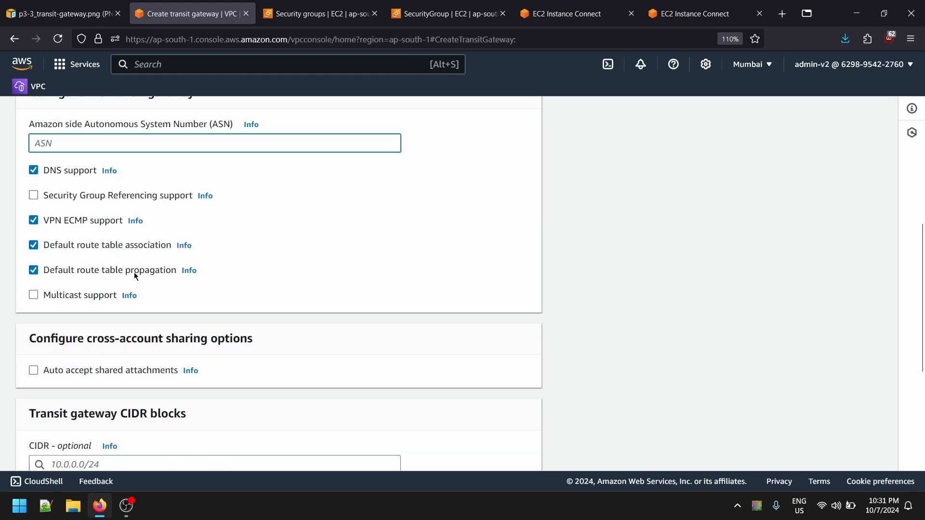
pyautogui.scroll(-2, 166, 268)
pyautogui.scroll(-1, 129, 336)
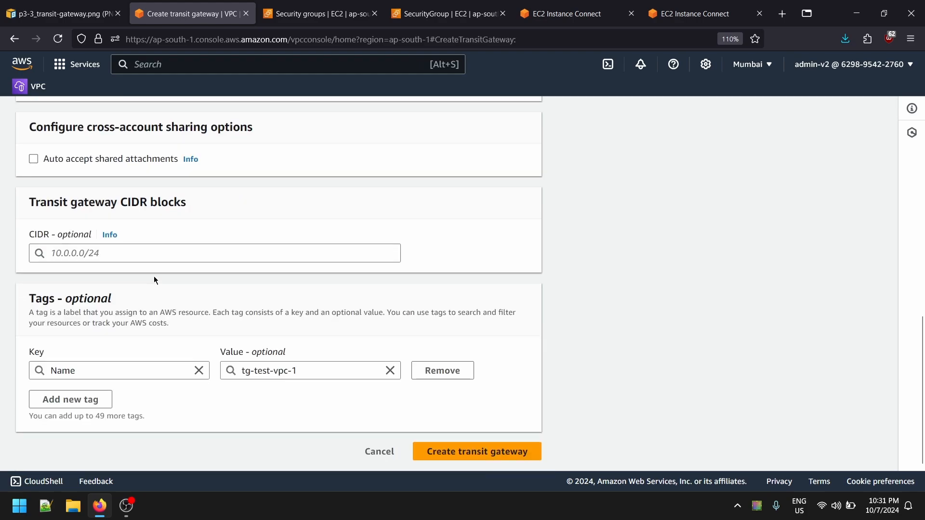
pyautogui.moveTo(28, 237); pyautogui.dragTo(79, 235)
pyautogui.click(79, 235)
pyautogui.click(481, 262)
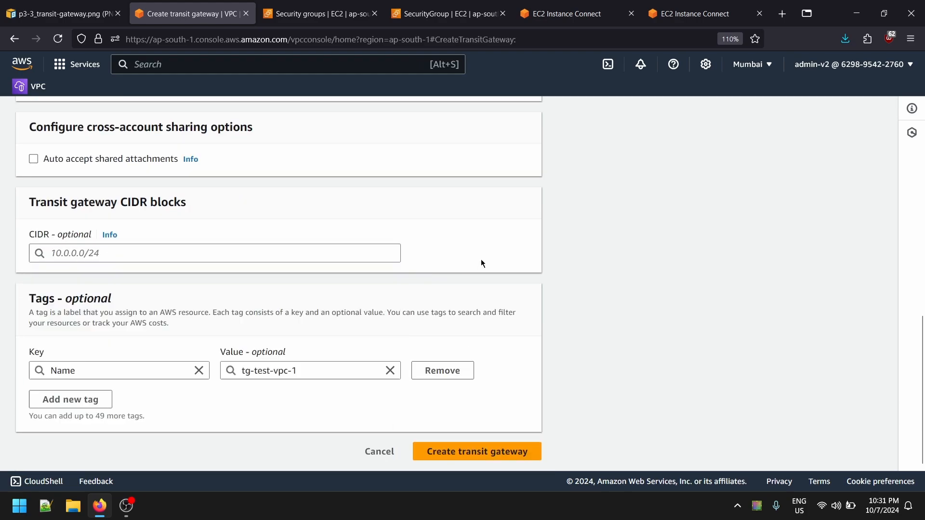
pyautogui.click(419, 455)
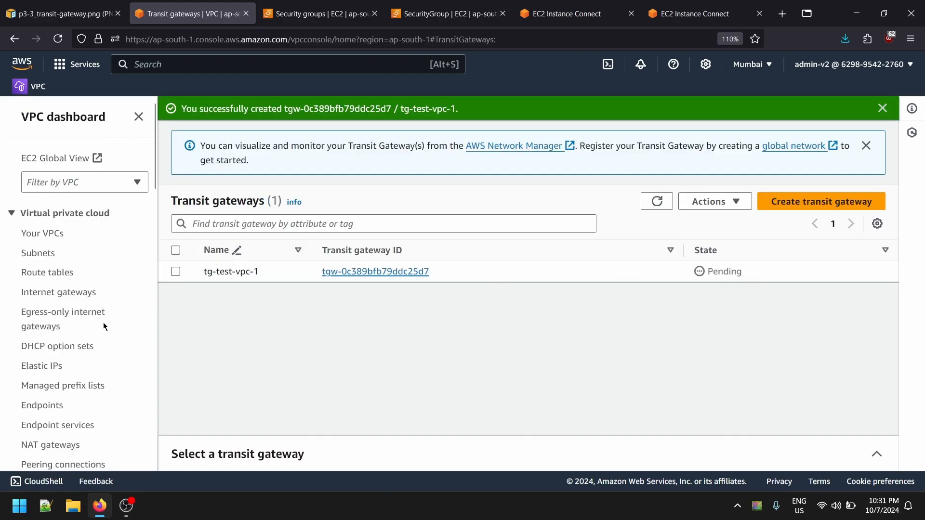
# - Open the transit gateway attachments list and collapse its details pane
pyautogui.scroll(-5, 103, 326)
pyautogui.scroll(-6, 107, 297)
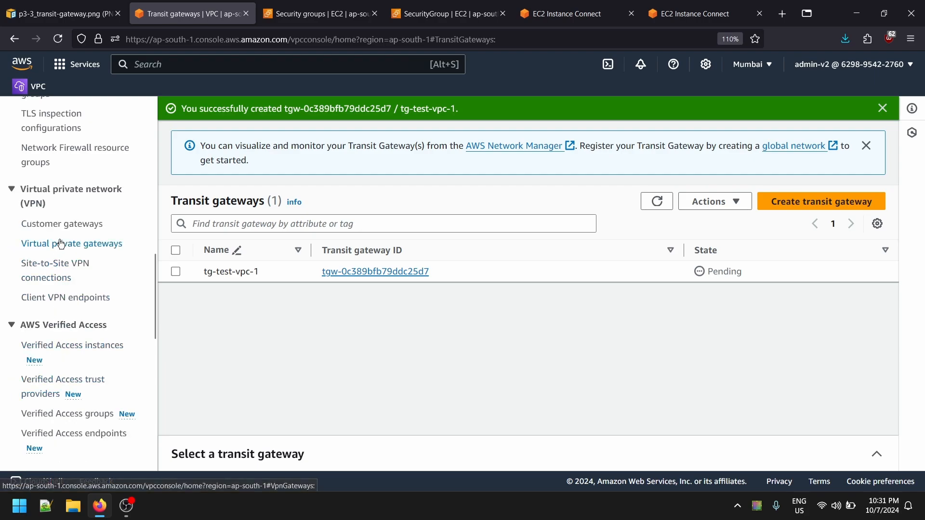
pyautogui.scroll(3, 79, 242)
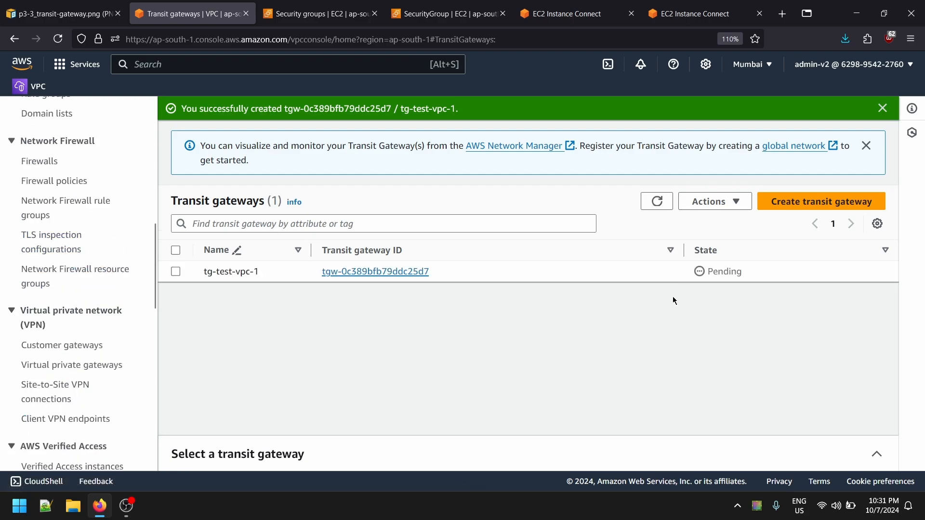
pyautogui.scroll(3, 30, 316)
pyautogui.scroll(-3, 41, 276)
pyautogui.scroll(-7, 55, 346)
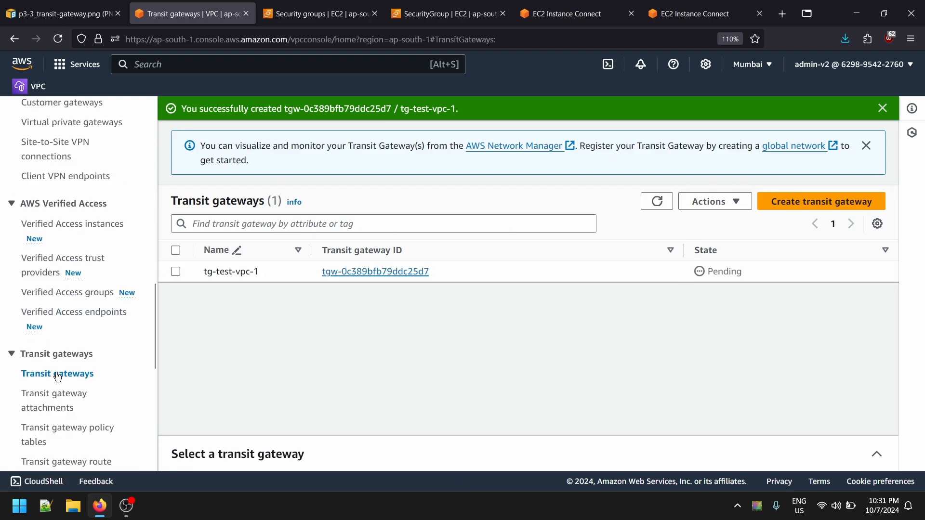
pyautogui.click(47, 286)
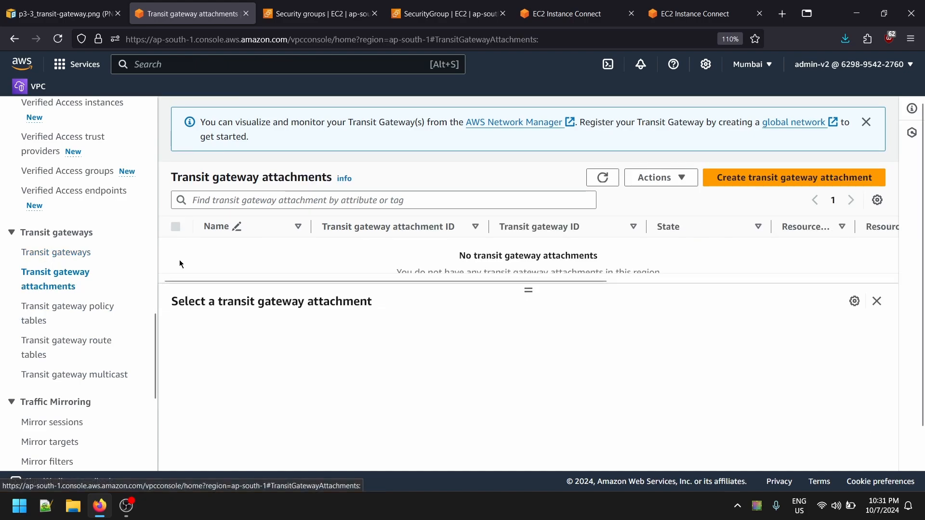
pyautogui.click(876, 303)
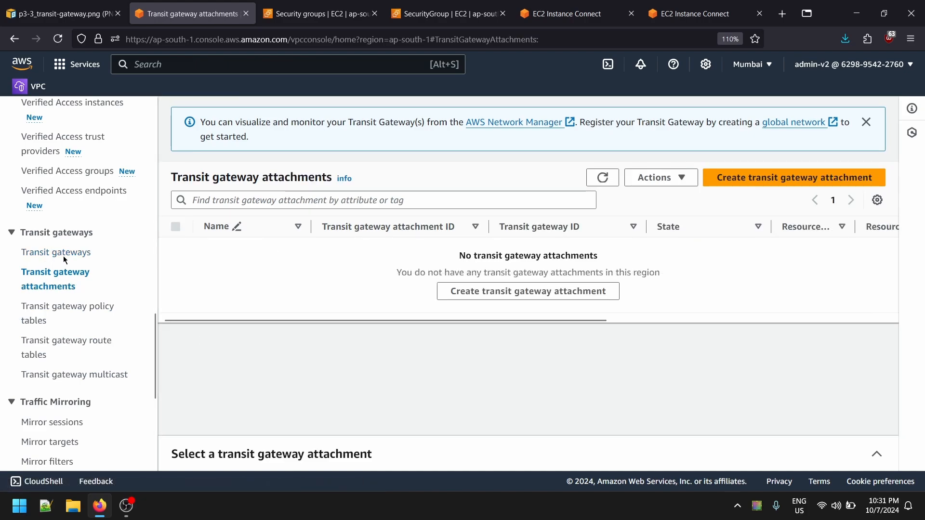
# - Study how the VPCs connect to the transit gateway in the architecture diagram and return to the attachments list
pyautogui.hotkey('alt', 'Tab')
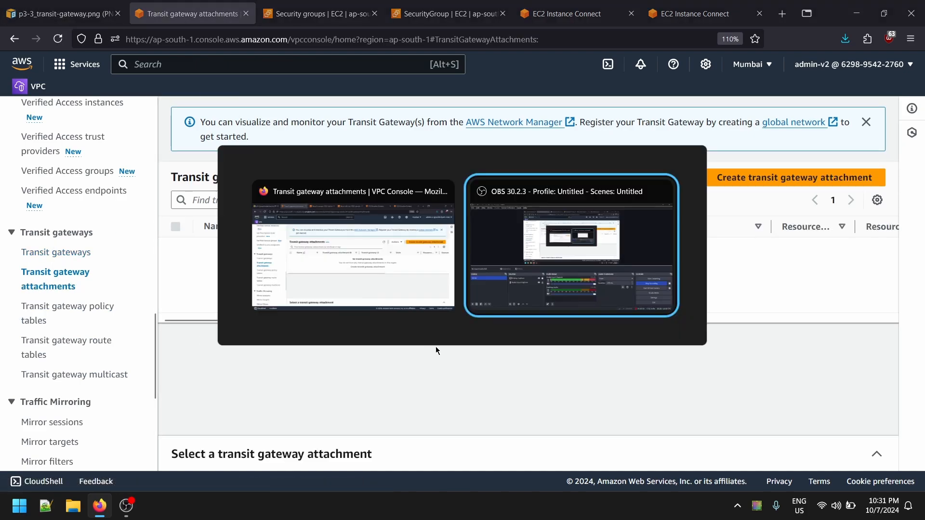
pyautogui.hotkey('alt', 'Tab')
pyautogui.hotkey('ctrl', 'pageup')
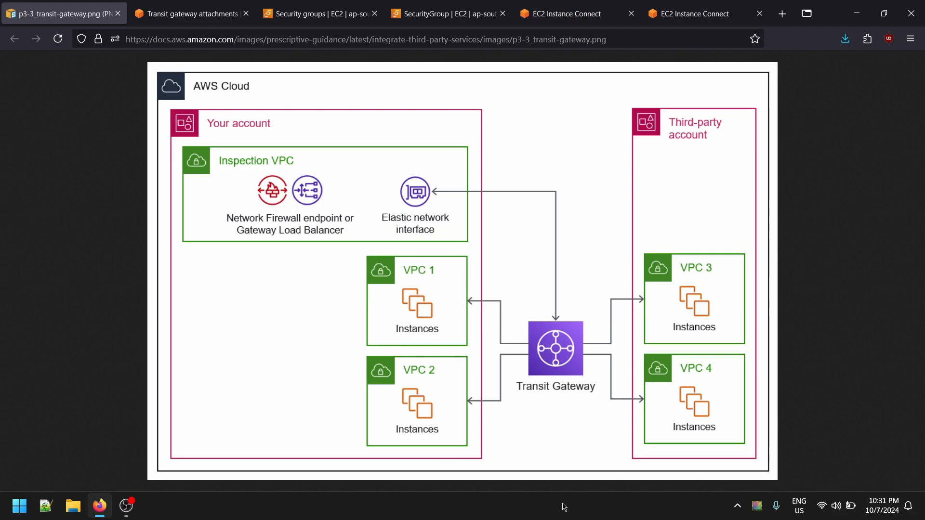
pyautogui.click(188, 13)
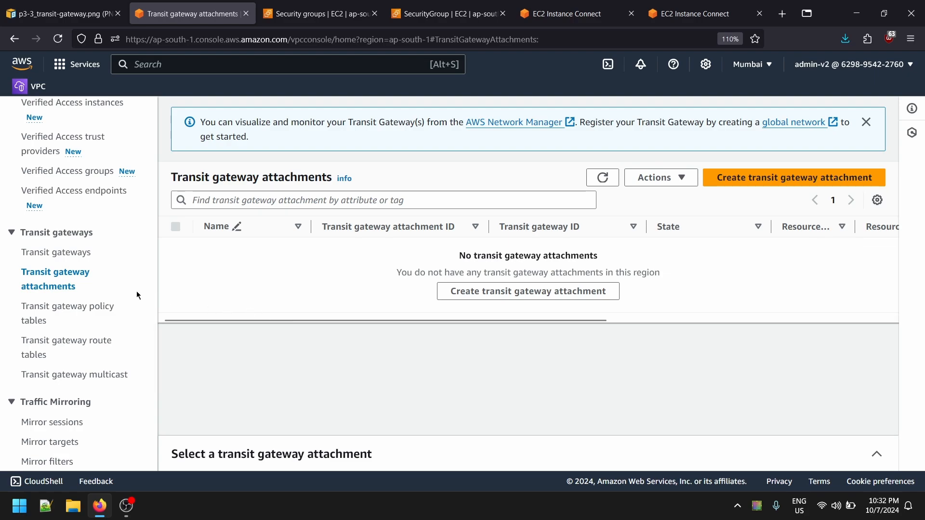
# - Check the state and details of transit gateway tg-test-vpc-1 and return to the transit gateway attachments list
pyautogui.click(67, 260)
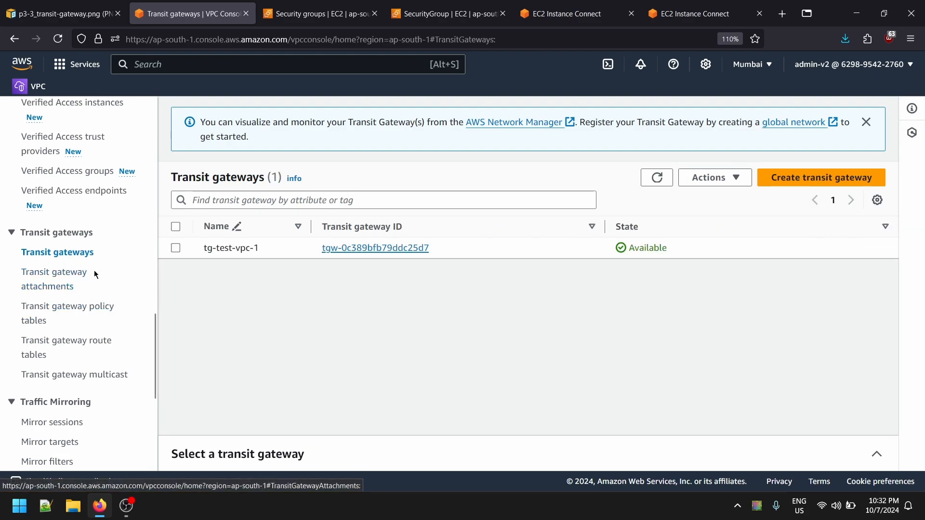
pyautogui.click(381, 248)
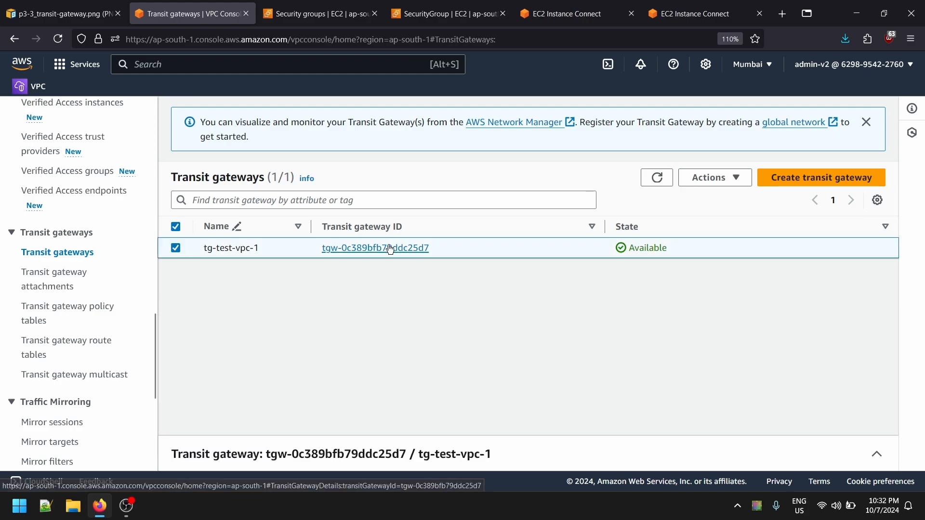
pyautogui.scroll(-3, 550, 287)
pyautogui.scroll(3, 548, 288)
pyautogui.scroll(-2, 492, 330)
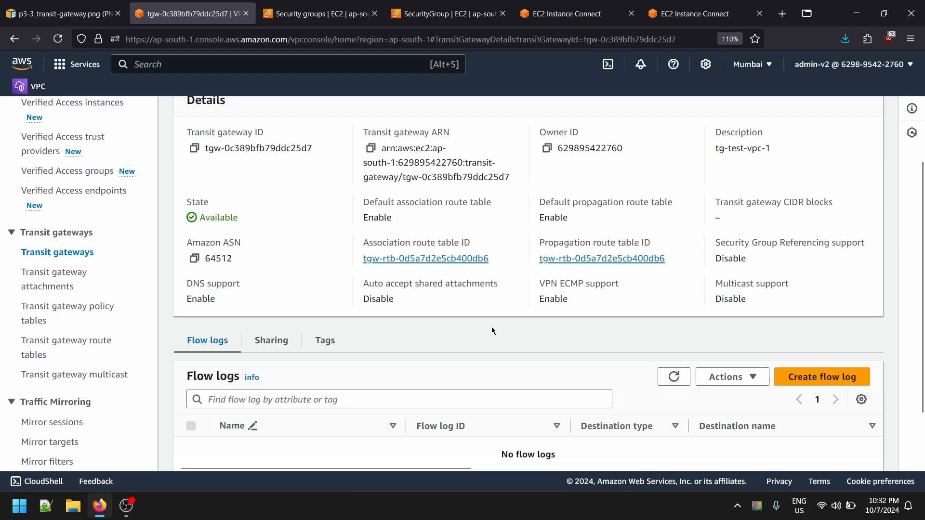
pyautogui.hotkey('alt', 'Left')
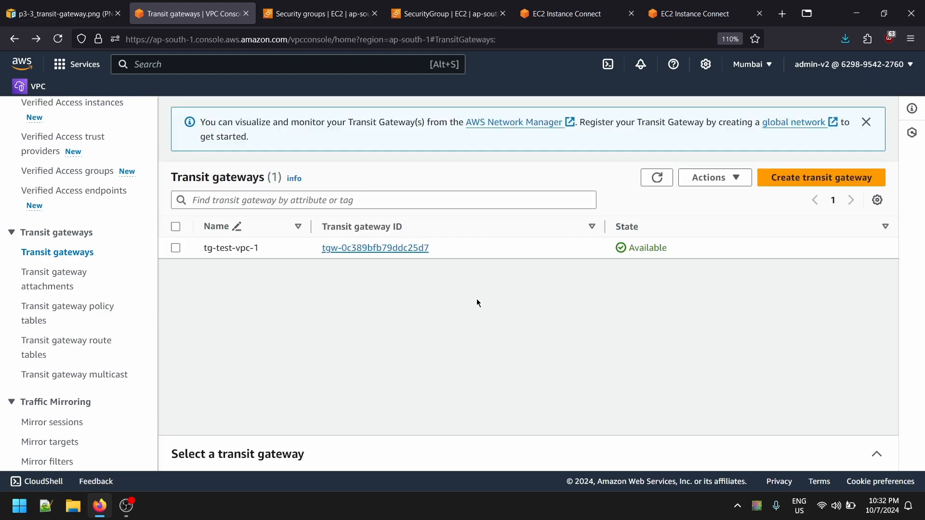
pyautogui.click(64, 273)
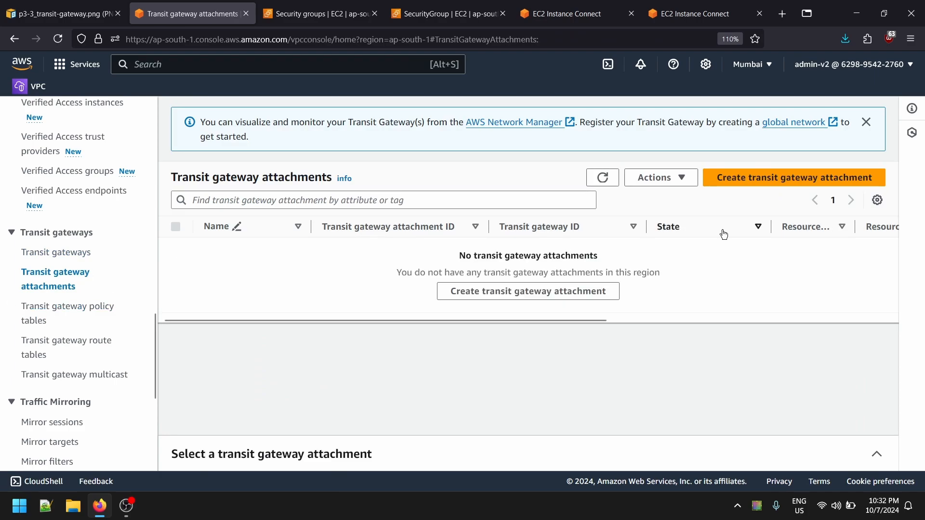
# - Start a transit gateway attachment named tg-test-vpc-1, selecting transit gateway tg-test-vpc-1 and attachment type VPC
pyautogui.click(786, 179)
pyautogui.click(203, 268)
pyautogui.hotkey('ctrl', 'v')
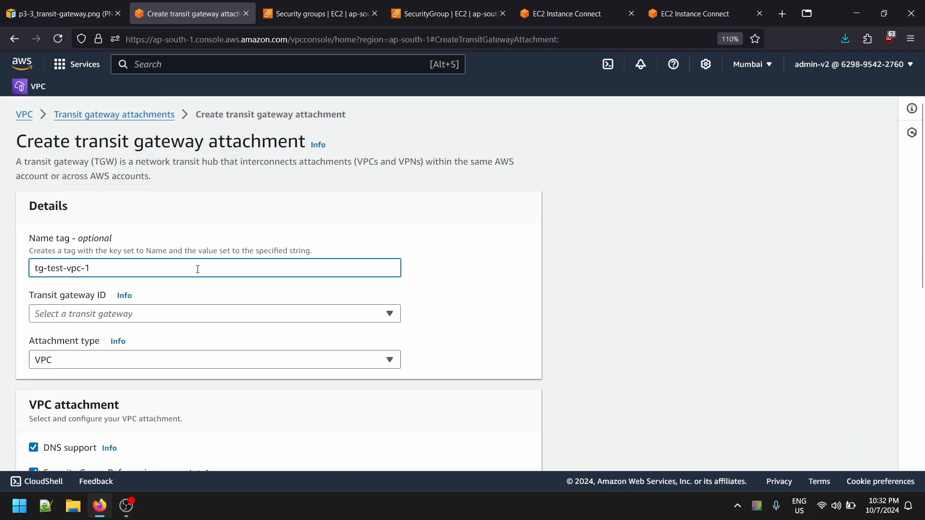
pyautogui.scroll(-3, 124, 303)
pyautogui.click(143, 175)
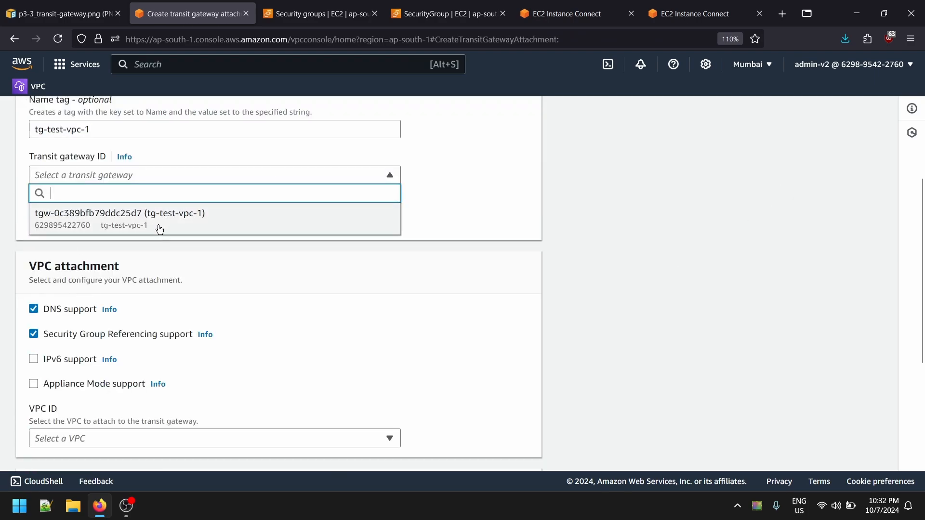
pyautogui.doubleClick(156, 226)
pyautogui.click(42, 180)
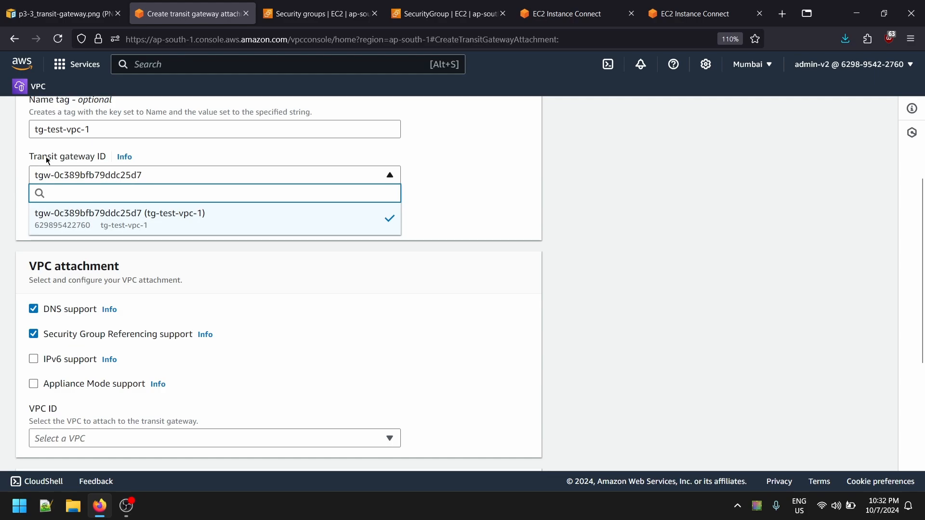
pyautogui.moveTo(47, 160); pyautogui.dragTo(92, 158)
pyautogui.click(93, 226)
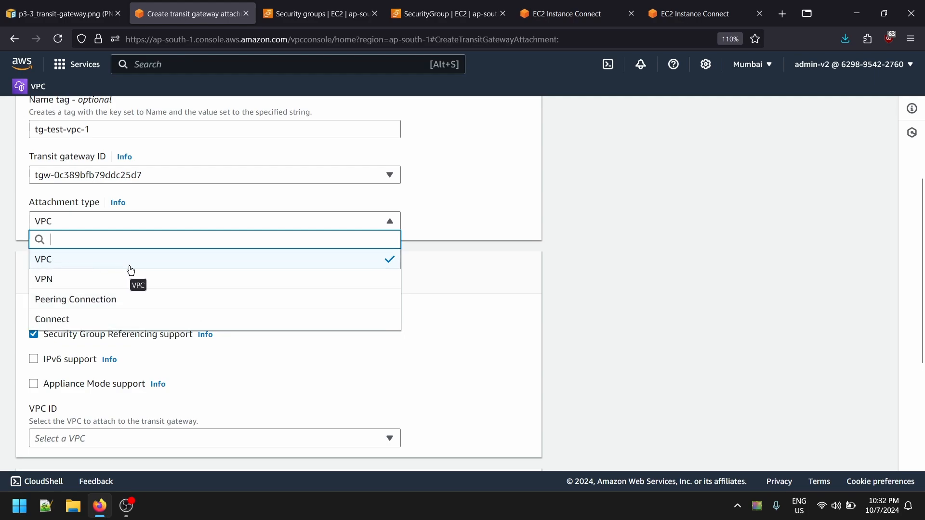
pyautogui.click(41, 265)
# - Select test-vpc-01 as the VPC, keep its ap-south-1a subnet and default support options, and create the attachment
pyautogui.scroll(-2, 201, 308)
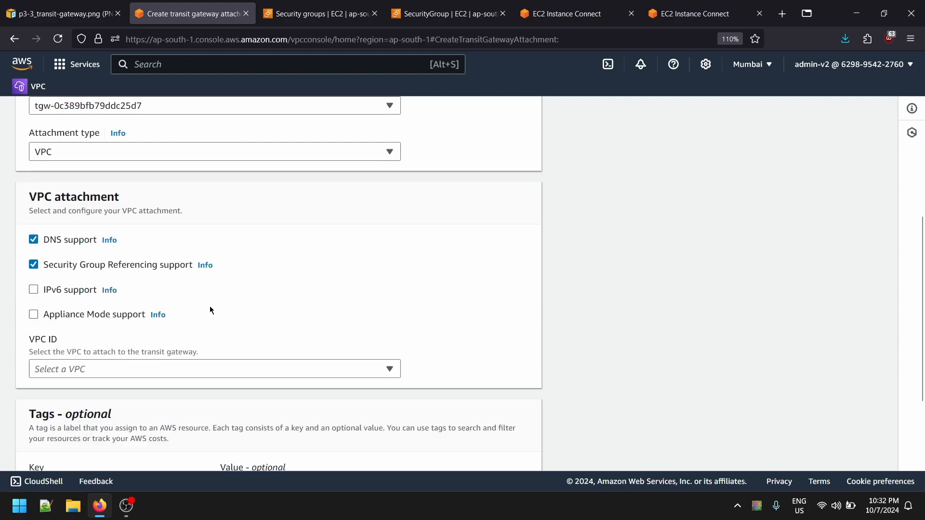
pyautogui.scroll(-2, 210, 306)
pyautogui.click(100, 308)
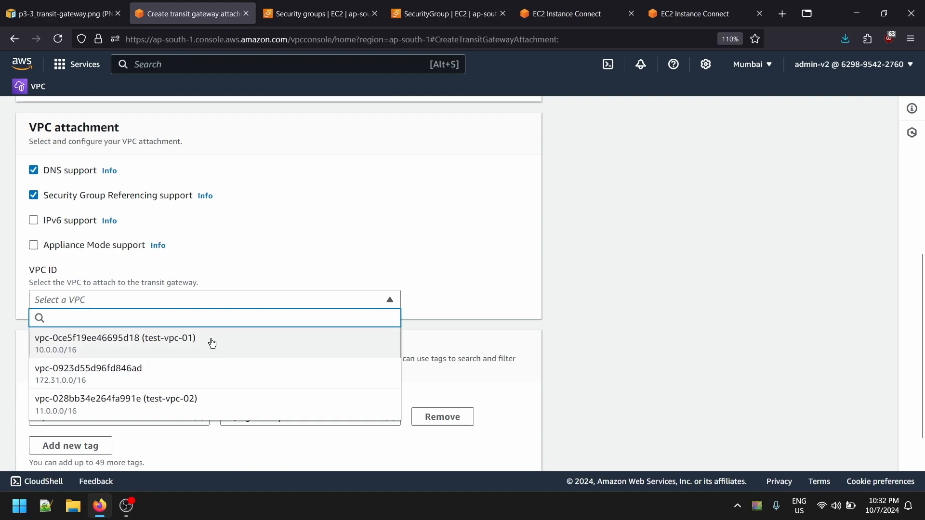
pyautogui.click(212, 343)
pyautogui.click(113, 302)
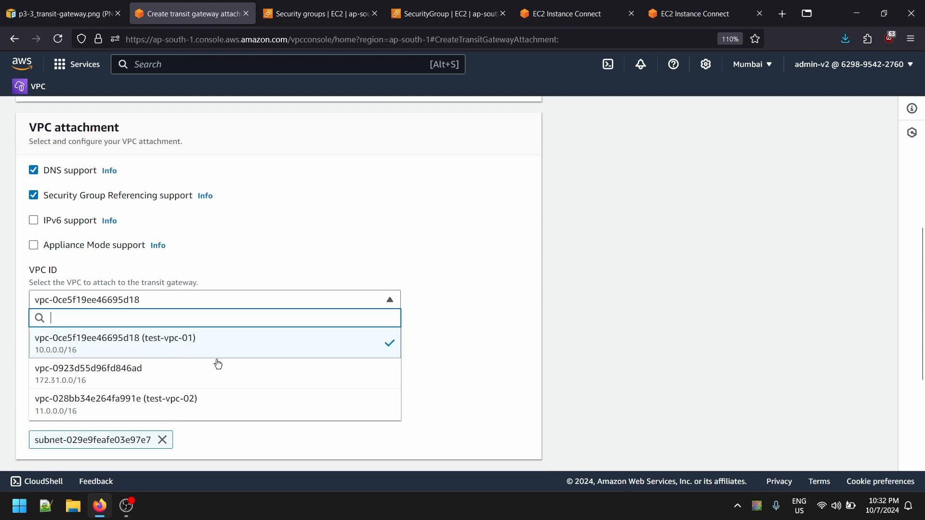
pyautogui.click(188, 349)
pyautogui.scroll(8, 448, 378)
pyautogui.scroll(-12, 362, 273)
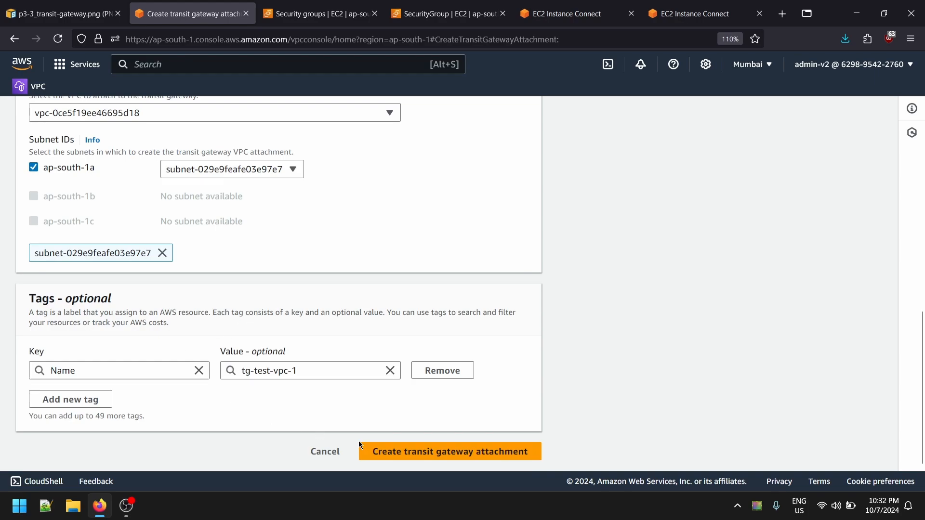
pyautogui.scroll(3, 42, 226)
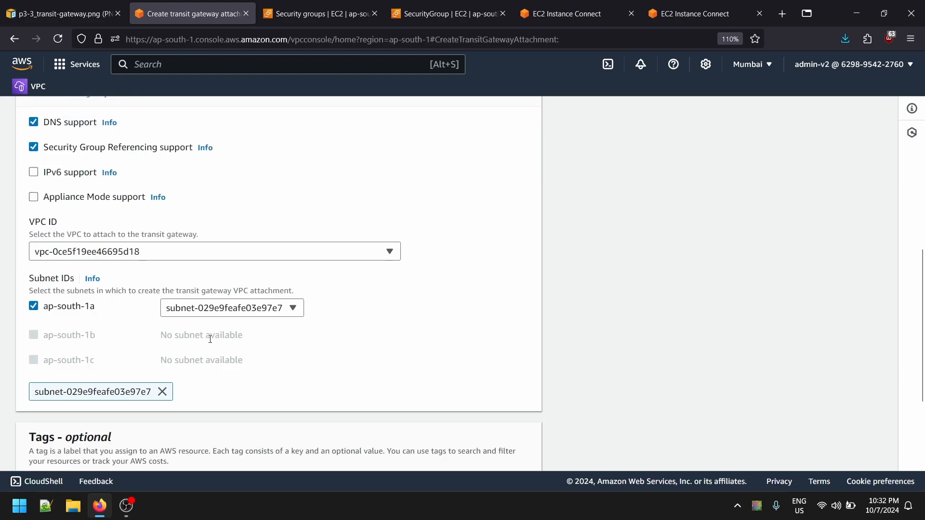
pyautogui.click(225, 310)
pyautogui.click(225, 311)
pyautogui.scroll(-3, 440, 375)
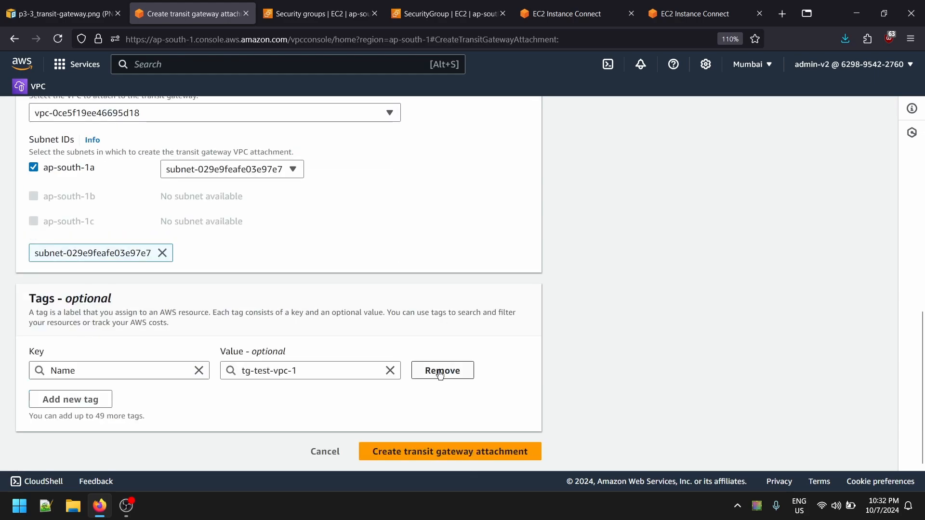
pyautogui.click(422, 450)
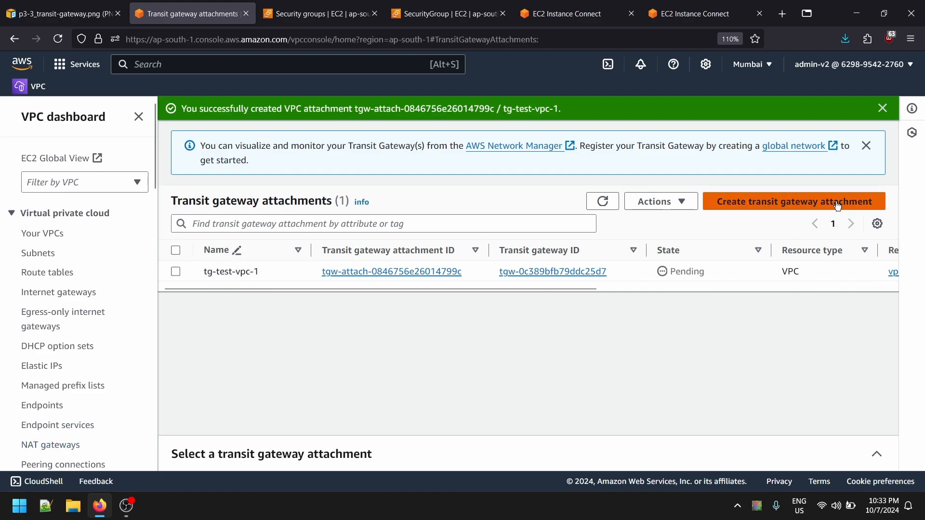
# - Start a second transit gateway attachment named tg-test-vpc-2, selecting transit gateway tg-test-vpc-1 and attachment type VPC
pyautogui.click(794, 202)
pyautogui.click(222, 271)
pyautogui.write('tg-test-vpc-1')
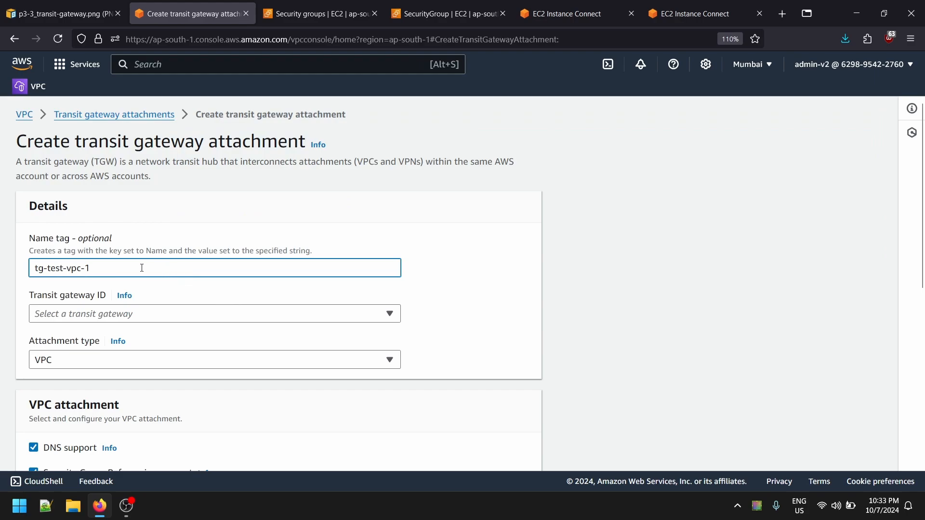
pyautogui.scroll(-3, 143, 247)
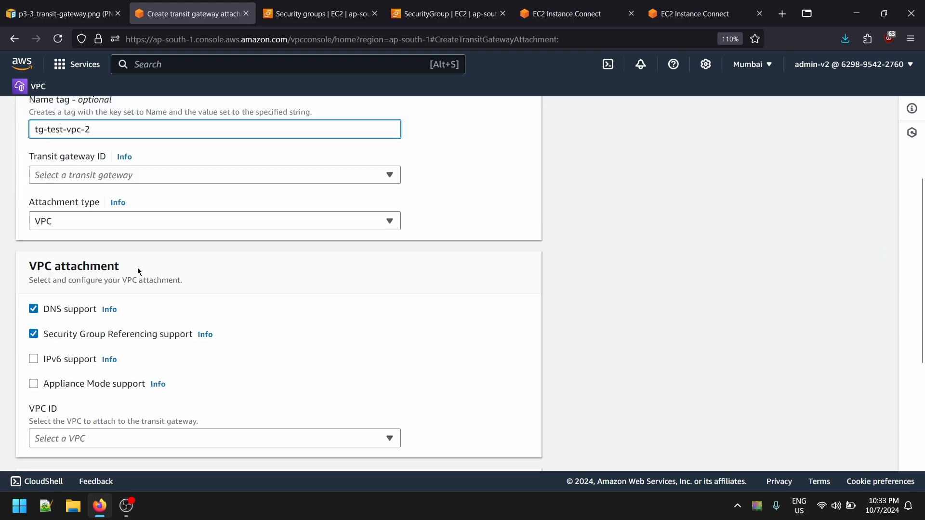
pyautogui.click(165, 180)
pyautogui.click(78, 211)
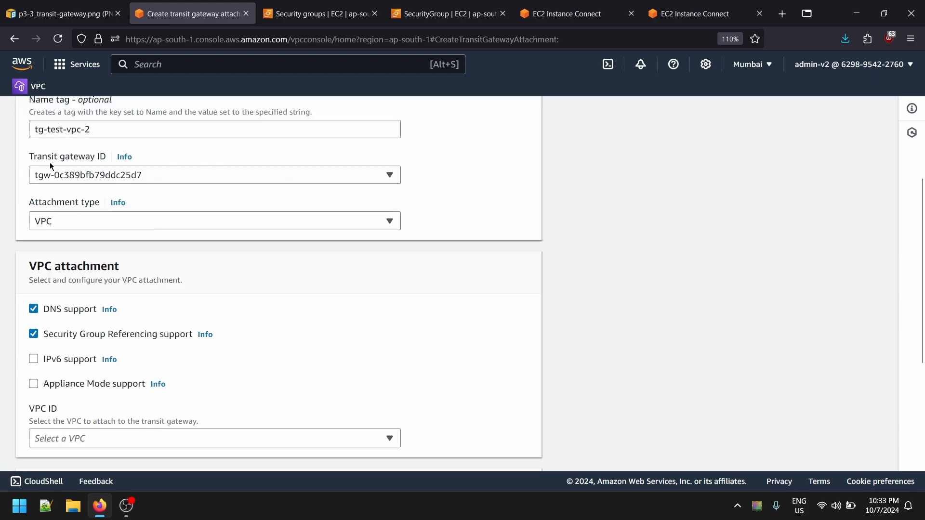
pyautogui.moveTo(37, 159); pyautogui.dragTo(91, 162)
pyautogui.click(94, 223)
pyautogui.click(56, 261)
pyautogui.scroll(-4, 56, 269)
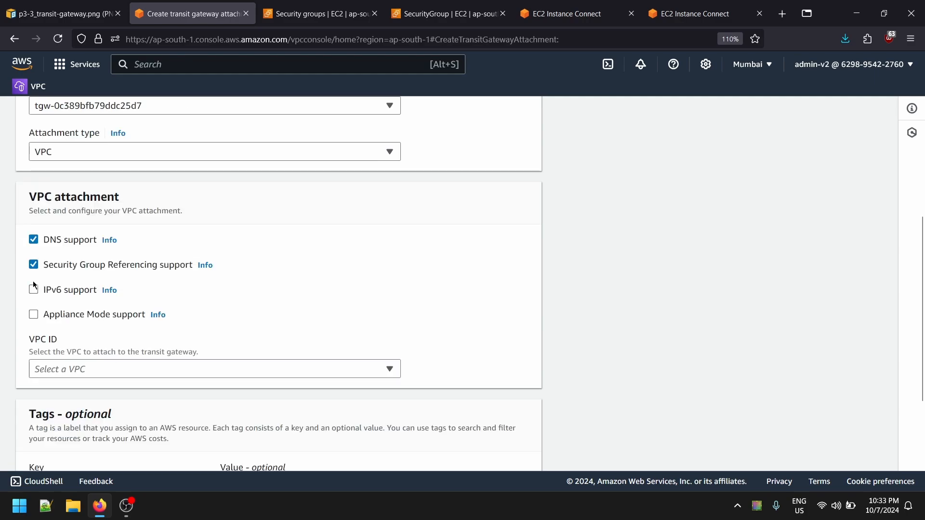
# - Select test-vpc-02 as the VPC, keep its ap-south-1b subnet and default support options, and create the attachment
pyautogui.click(150, 253)
pyautogui.click(152, 363)
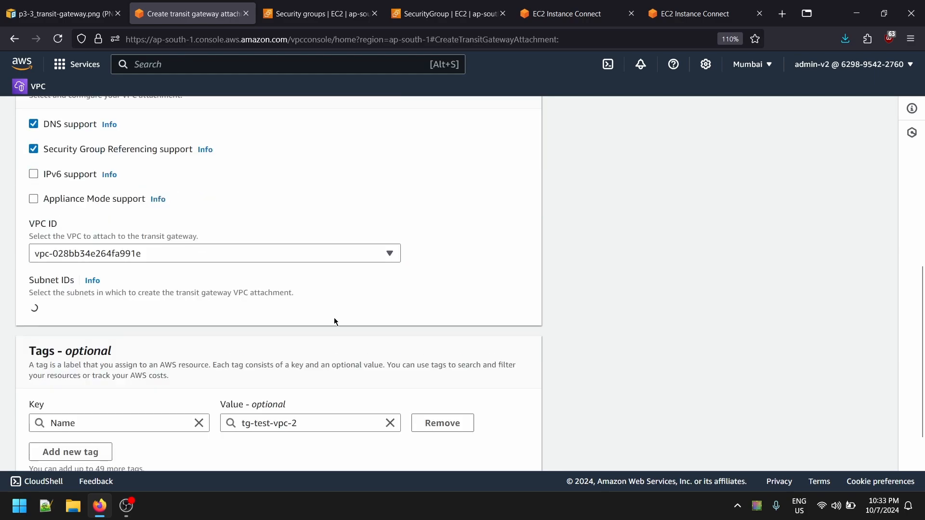
pyautogui.scroll(-2, 165, 336)
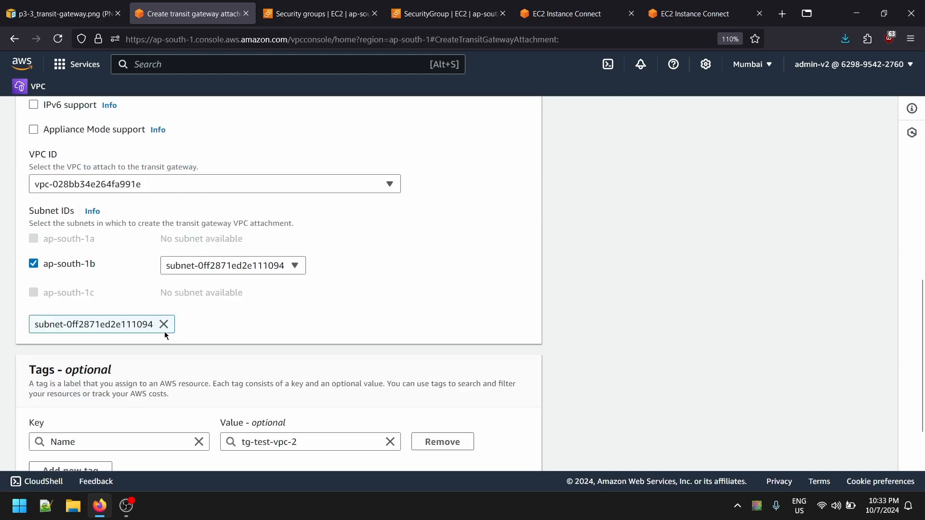
pyautogui.click(337, 278)
pyautogui.scroll(-2, 123, 274)
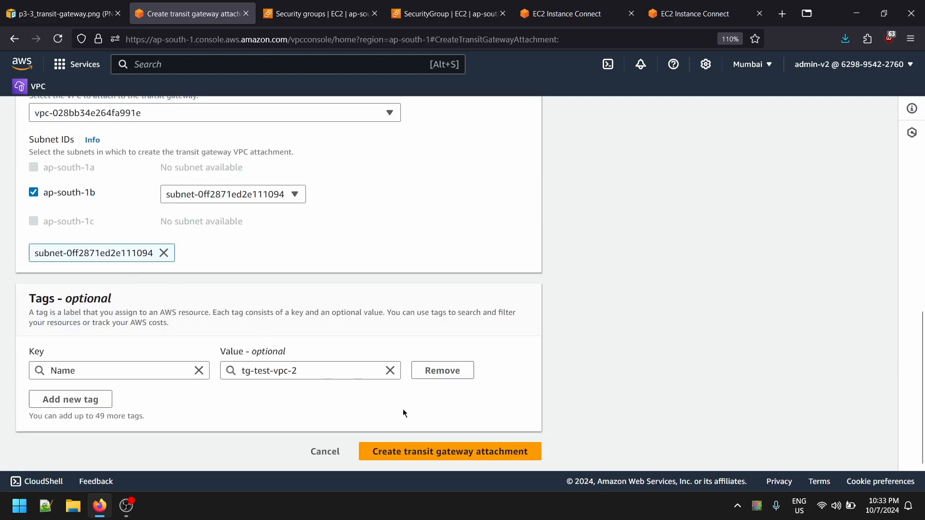
pyautogui.click(472, 453)
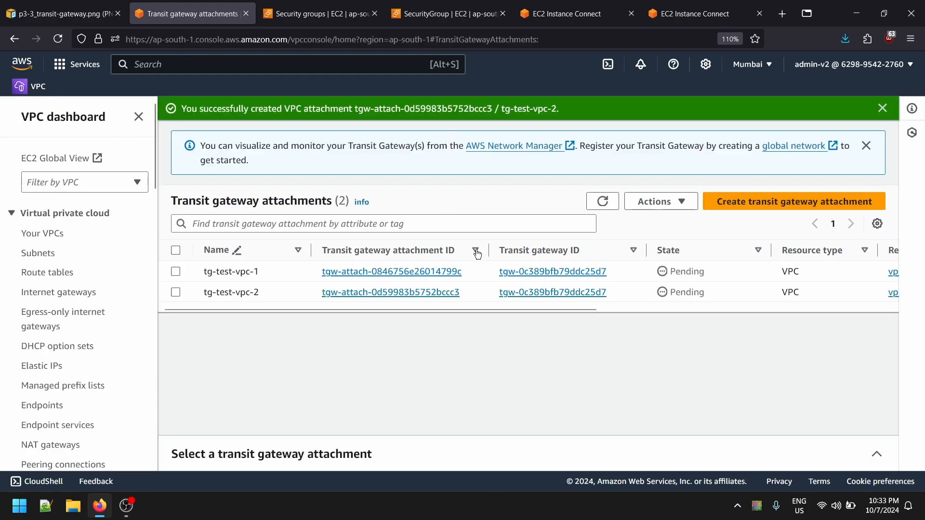
# - Review the transit gateway diagram and the first instance's terminal, and refresh the attachments list to check both attachments' states
pyautogui.click(63, 14)
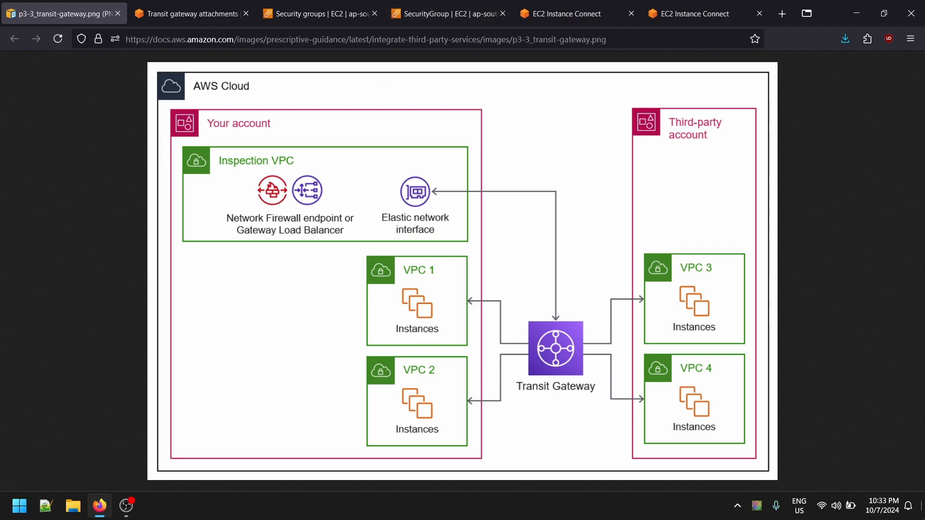
pyautogui.click(446, 13)
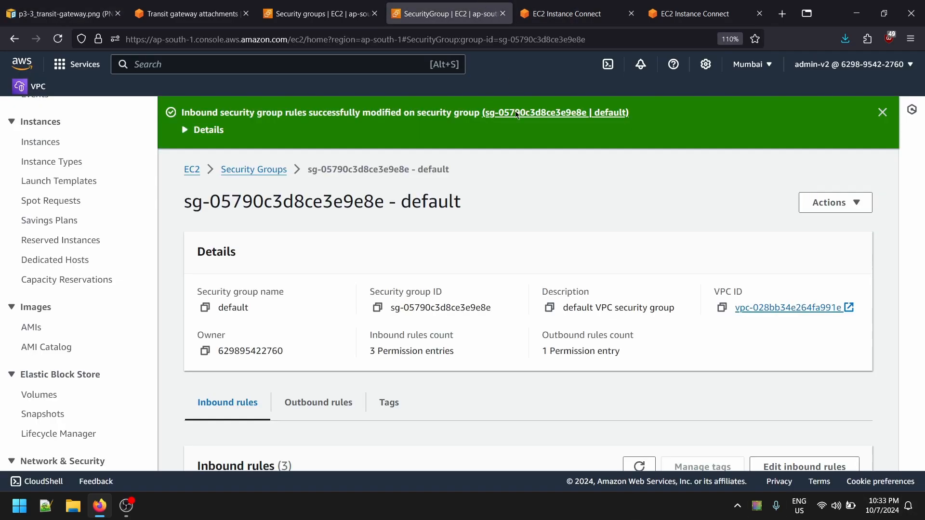
pyautogui.click(248, 171)
pyautogui.click(569, 14)
pyautogui.scroll(5, 388, 249)
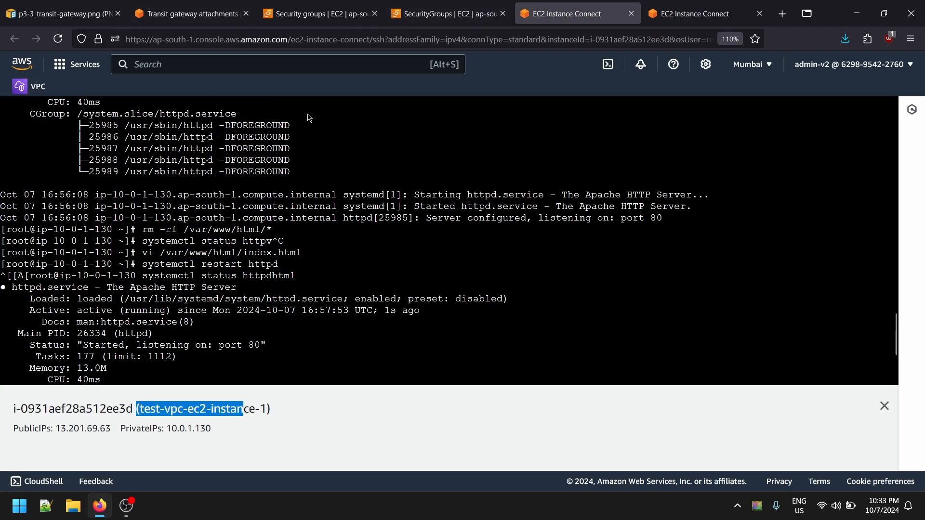
pyautogui.scroll(-5, 388, 250)
pyautogui.click(318, 13)
pyautogui.click(190, 13)
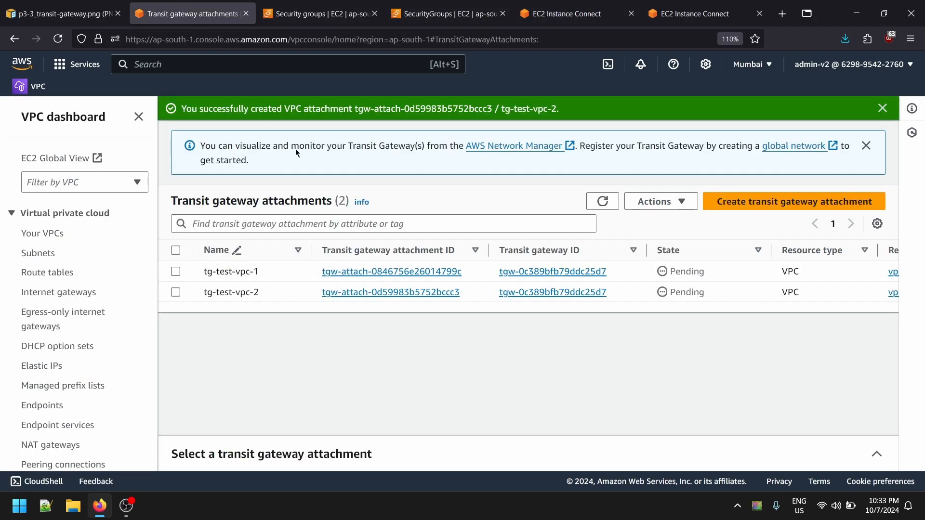
pyautogui.click(603, 202)
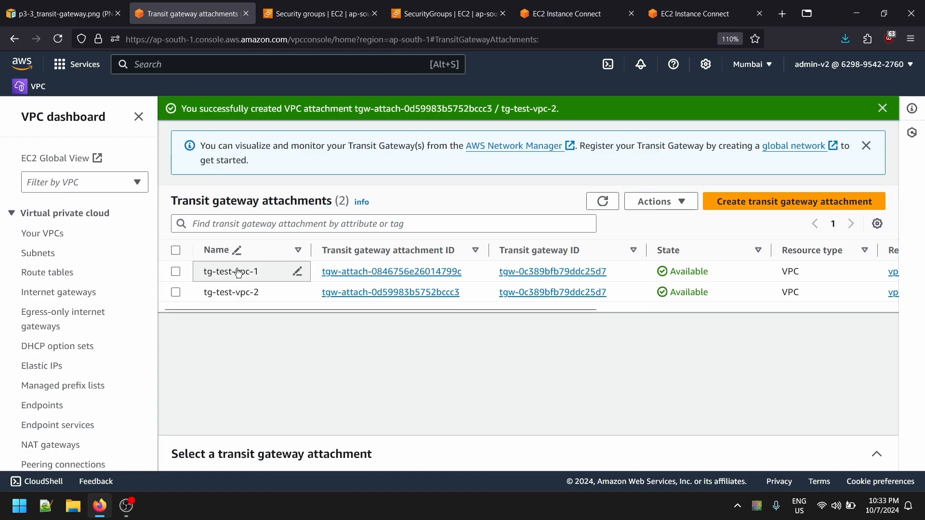
# - Open the routes of the test-vpc-01 route table for editing and add an empty route
pyautogui.scroll(-6, 42, 383)
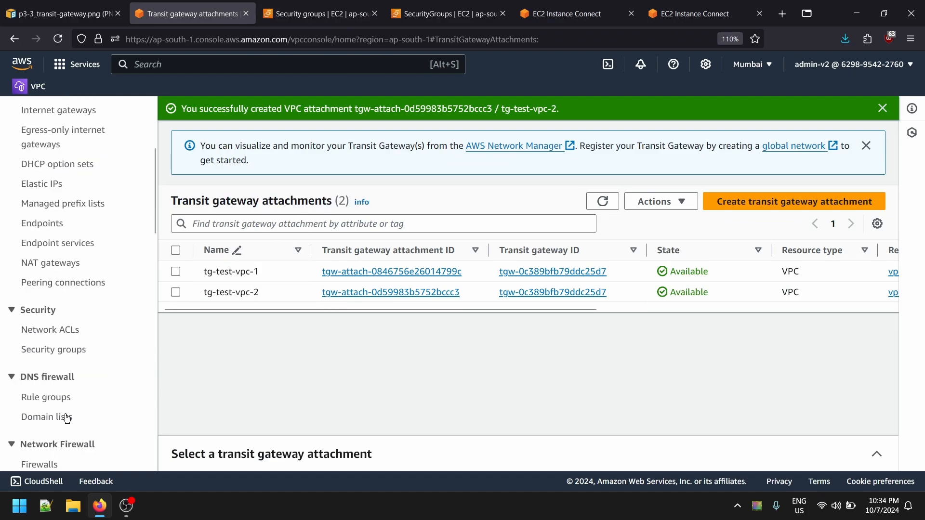
pyautogui.scroll(8, 62, 342)
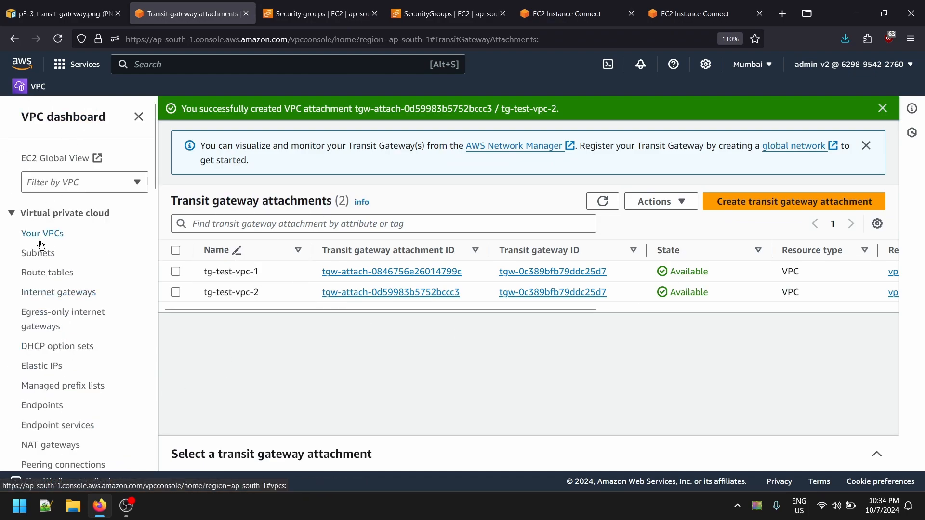
pyautogui.click(46, 272)
pyautogui.scroll(-1, 300, 207)
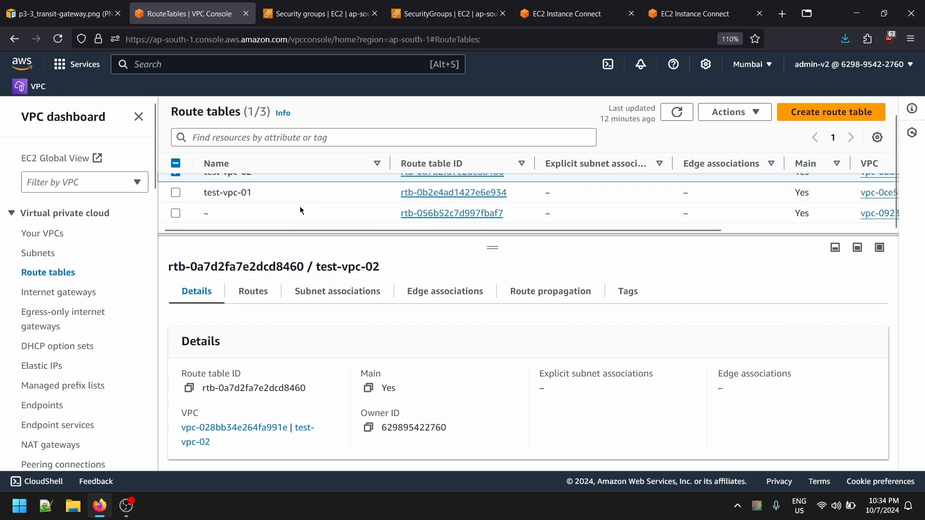
pyautogui.scroll(1, 260, 224)
pyautogui.click(226, 205)
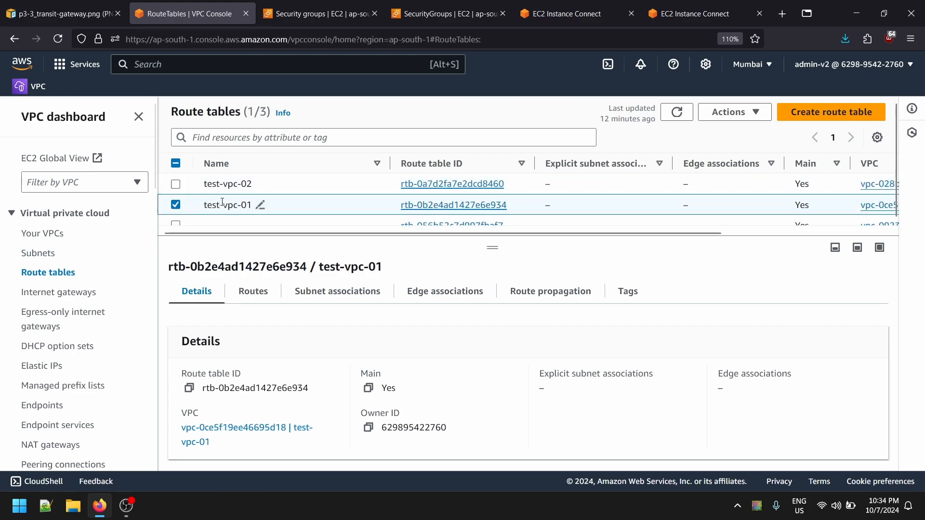
pyautogui.click(253, 291)
pyautogui.click(834, 329)
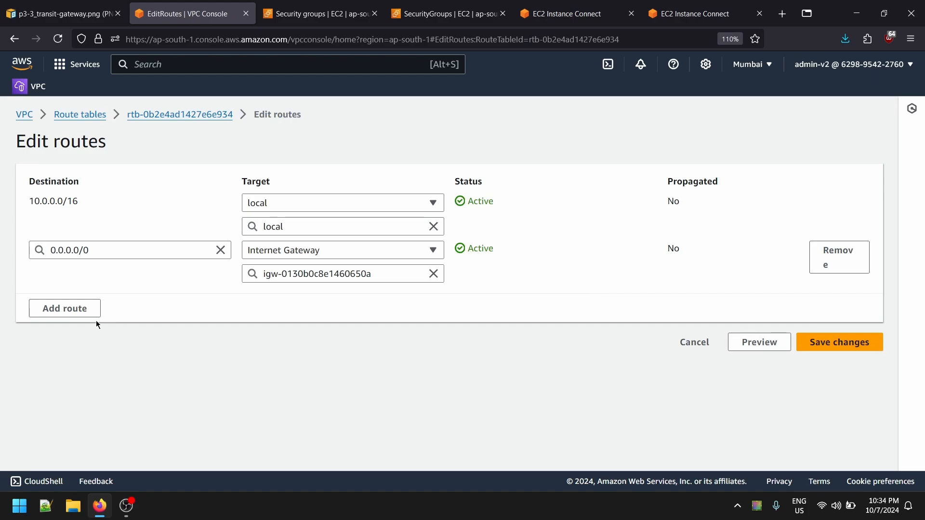
pyautogui.click(72, 309)
pyautogui.click(111, 296)
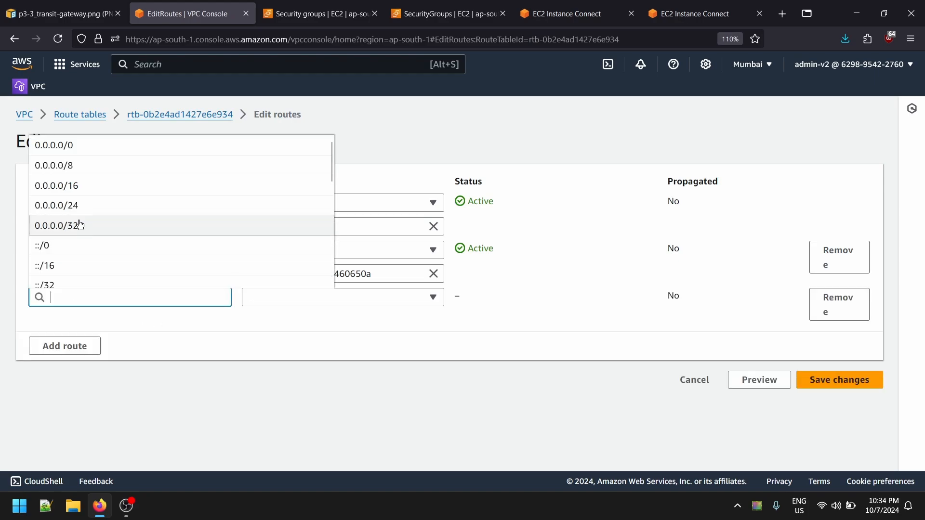
pyautogui.click(77, 145)
pyautogui.click(291, 296)
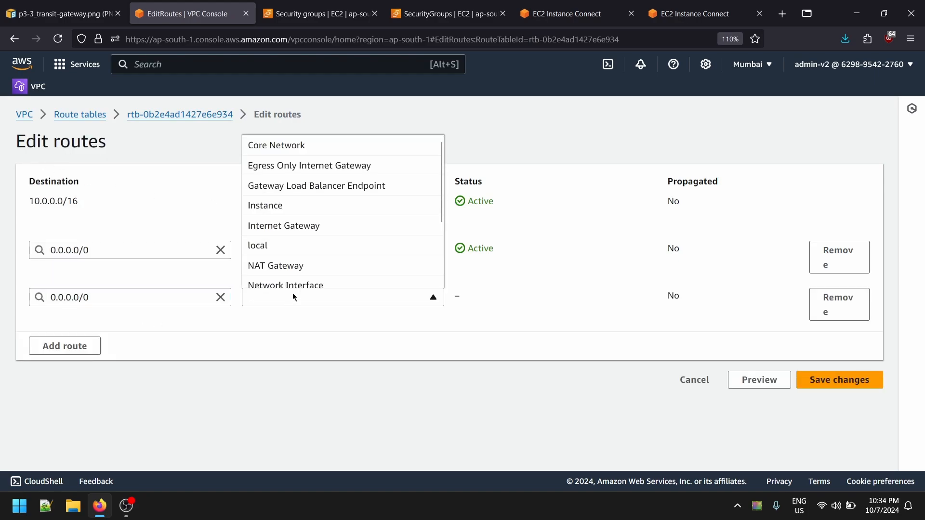
pyautogui.click(169, 302)
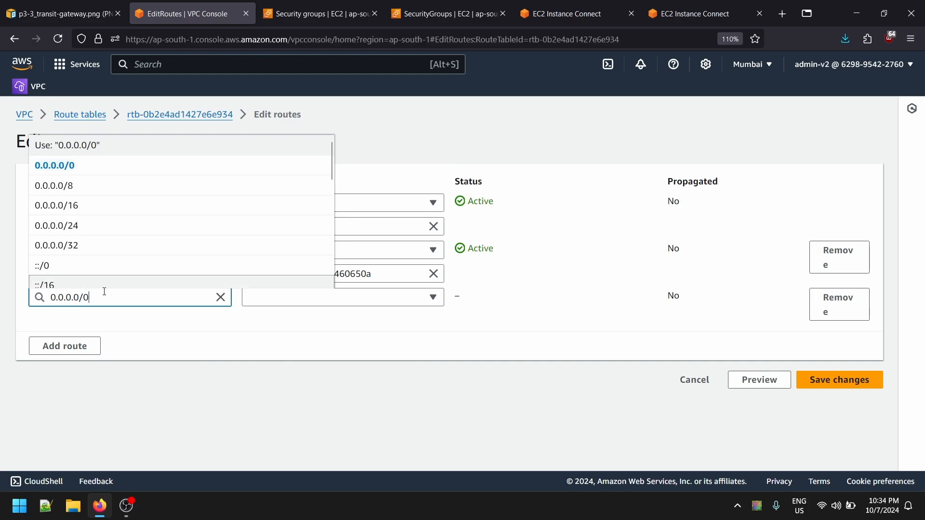
pyautogui.moveTo(91, 298); pyautogui.dragTo(1, 299)
pyautogui.press('BackSpace')
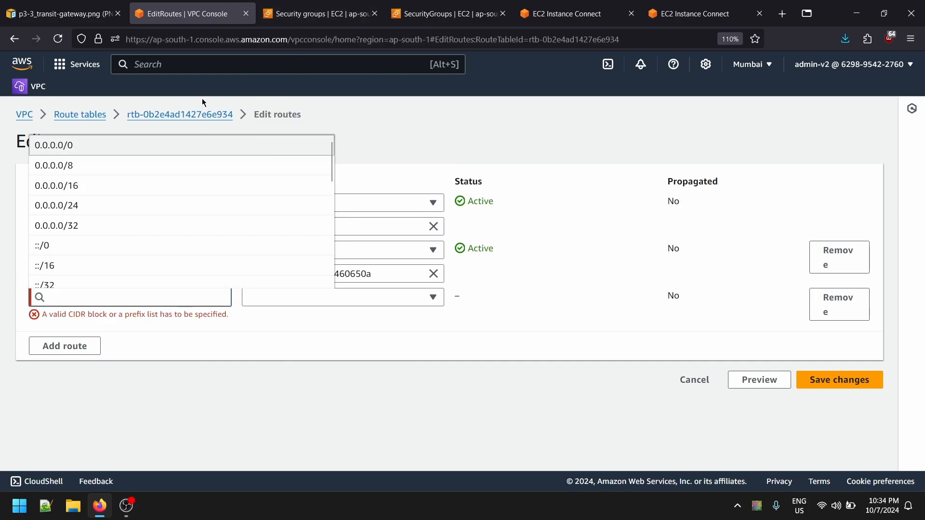
# - Load the VPC console in the first security groups browser tab and return to the test-vpc-01 route editor
pyautogui.click(315, 14)
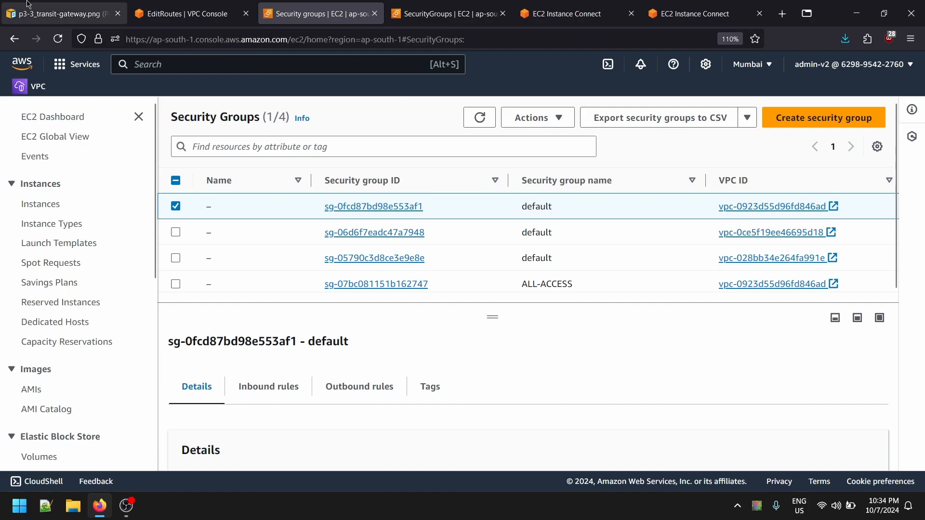
pyautogui.click(30, 89)
pyautogui.click(203, 14)
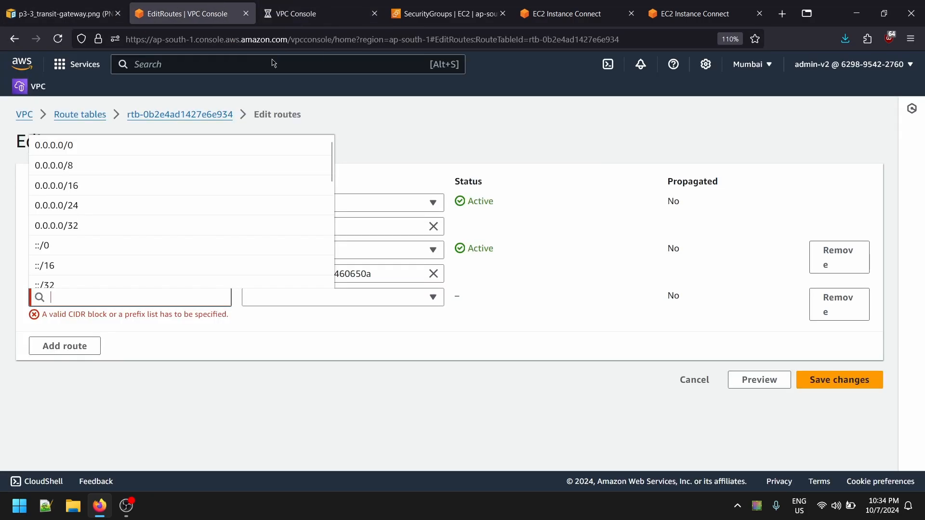
# - Copy test-vpc-02's IPv4 CIDR from the VPC list and set 11.0.0.0/16 as the new test-vpc-01 route's destination
pyautogui.hotkey('ctrl', 'Tab')
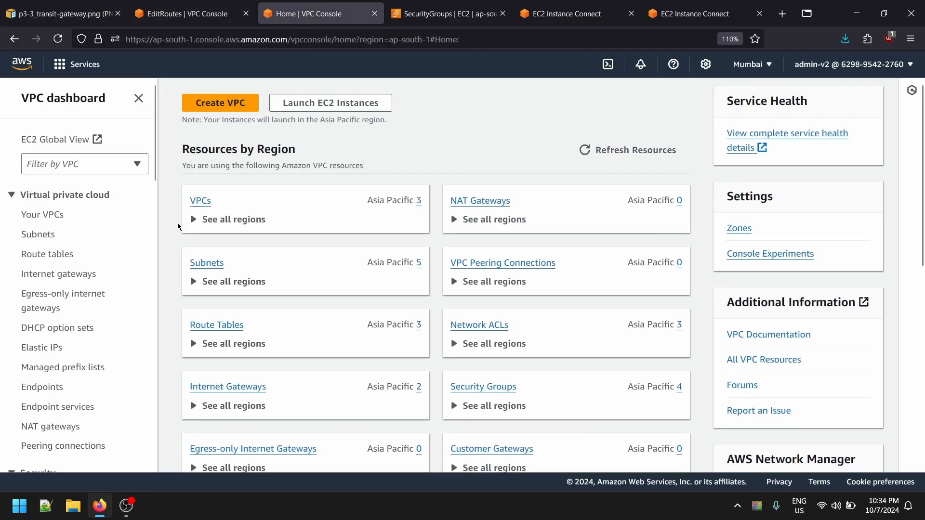
pyautogui.click(198, 219)
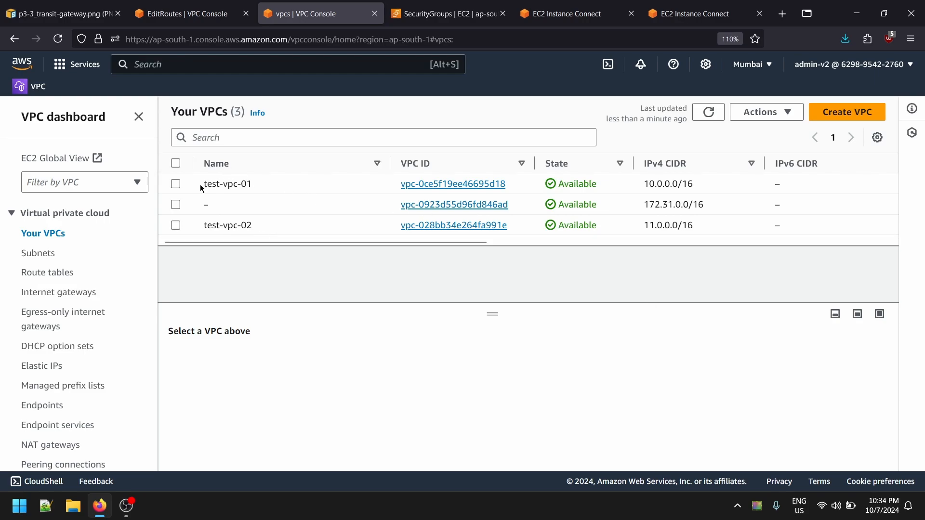
pyautogui.moveTo(202, 184); pyautogui.dragTo(252, 184)
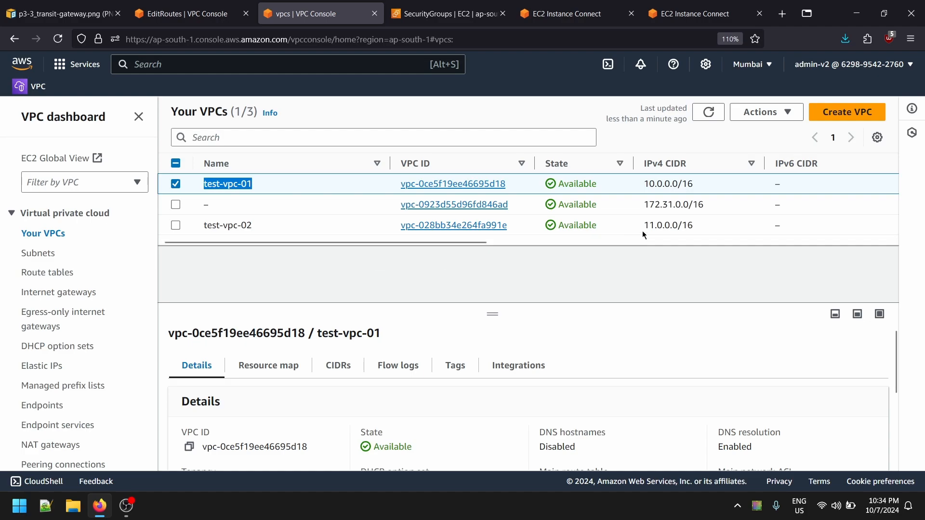
pyautogui.moveTo(700, 228); pyautogui.dragTo(640, 229)
pyautogui.hotkey('ctrl', 'c')
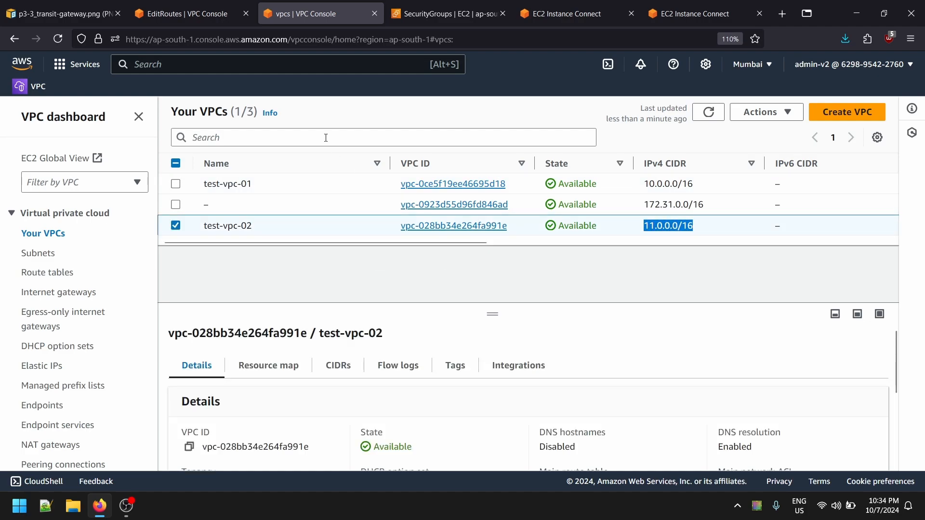
pyautogui.click(183, 14)
pyautogui.hotkey('ctrl', 'v')
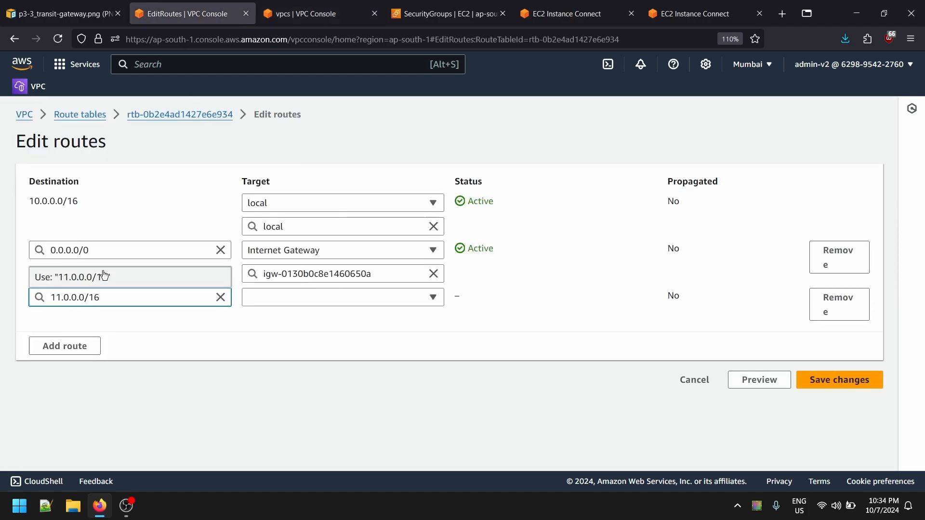
pyautogui.click(104, 277)
# - Set the 11.0.0.0/16 route's target to the transit gateway tg-test-vpc-1 and save the test-vpc-01 routes
pyautogui.click(333, 295)
pyautogui.scroll(-2, 333, 236)
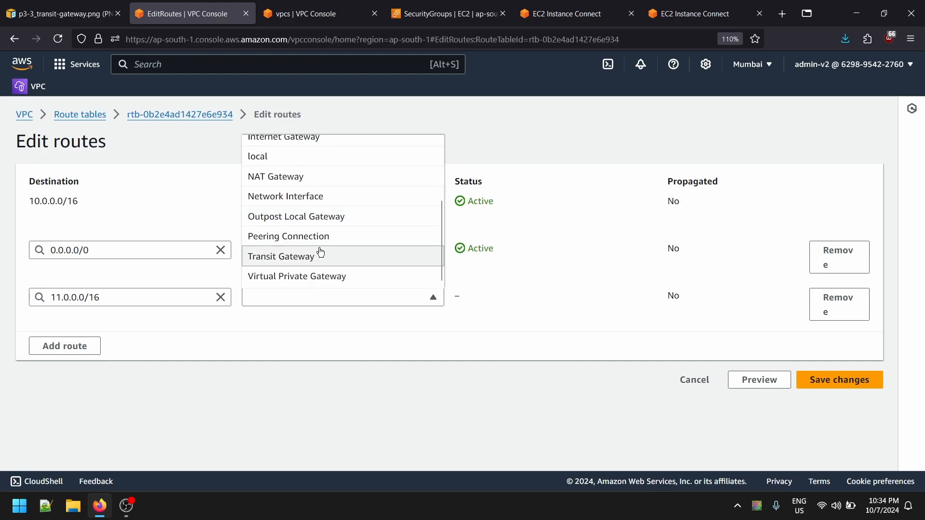
pyautogui.click(320, 255)
pyautogui.click(319, 324)
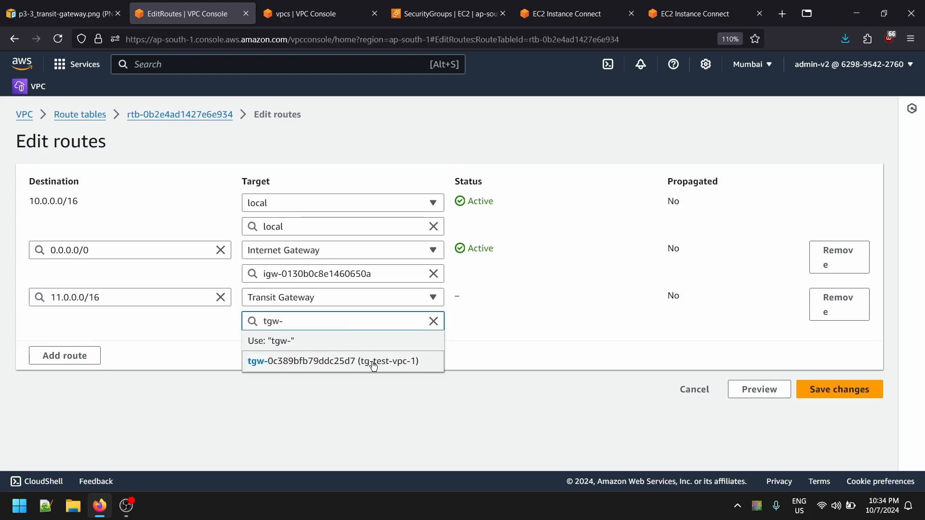
pyautogui.click(344, 369)
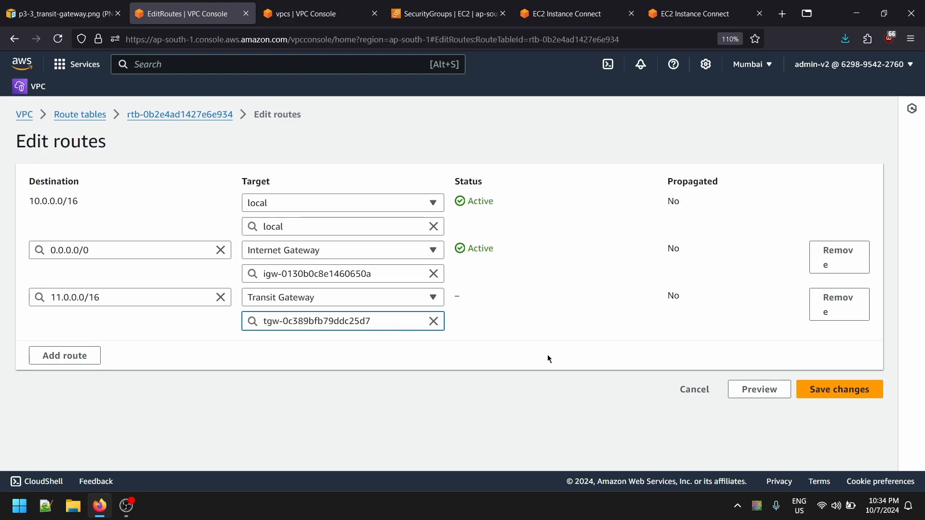
pyautogui.click(828, 391)
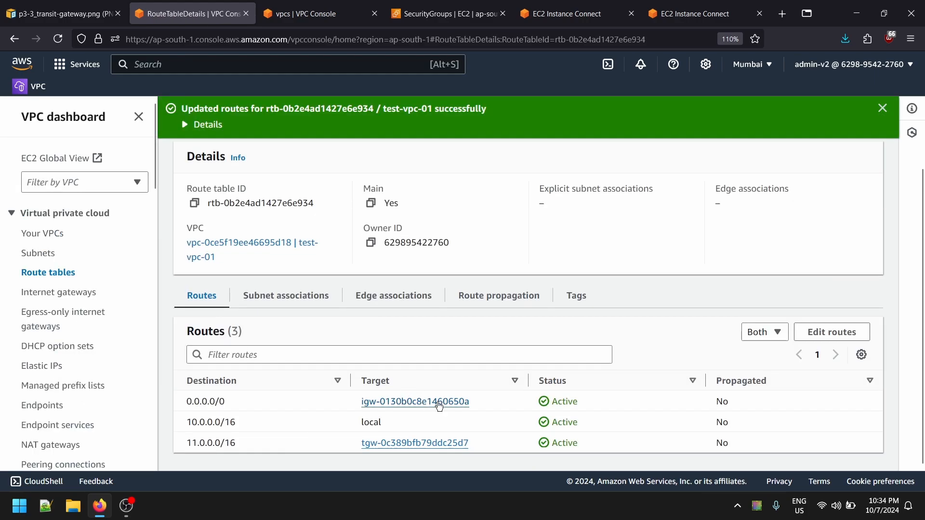
# - Return to the list of route tables and select only the test-vpc-02 route table
pyautogui.scroll(3, 383, 400)
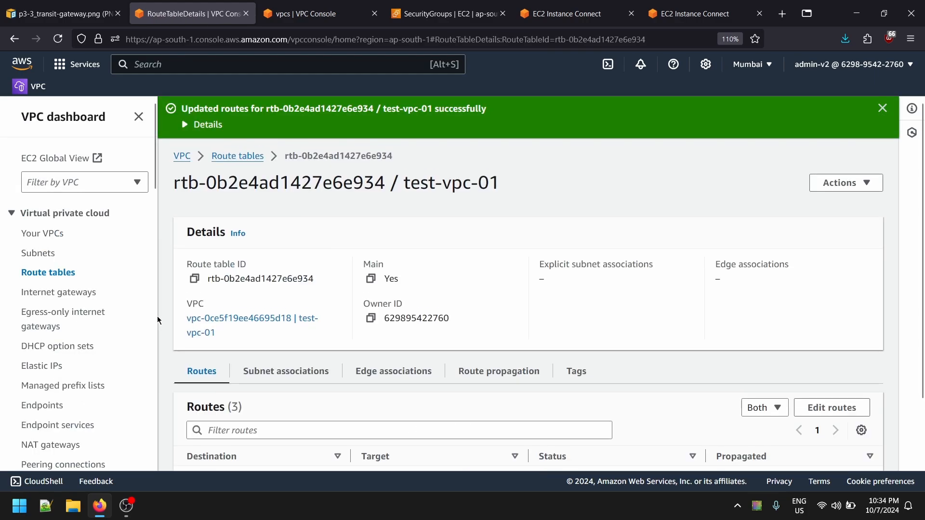
pyautogui.click(43, 273)
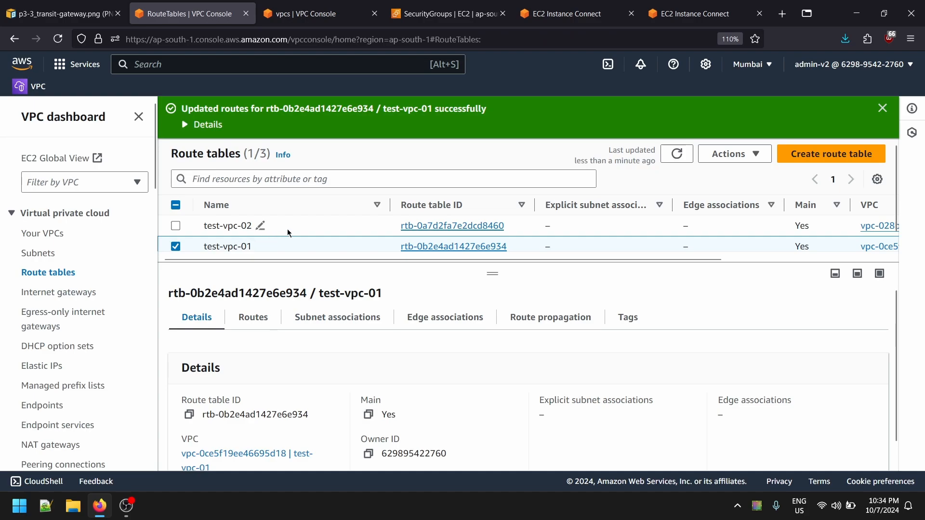
pyautogui.click(176, 247)
pyautogui.click(174, 225)
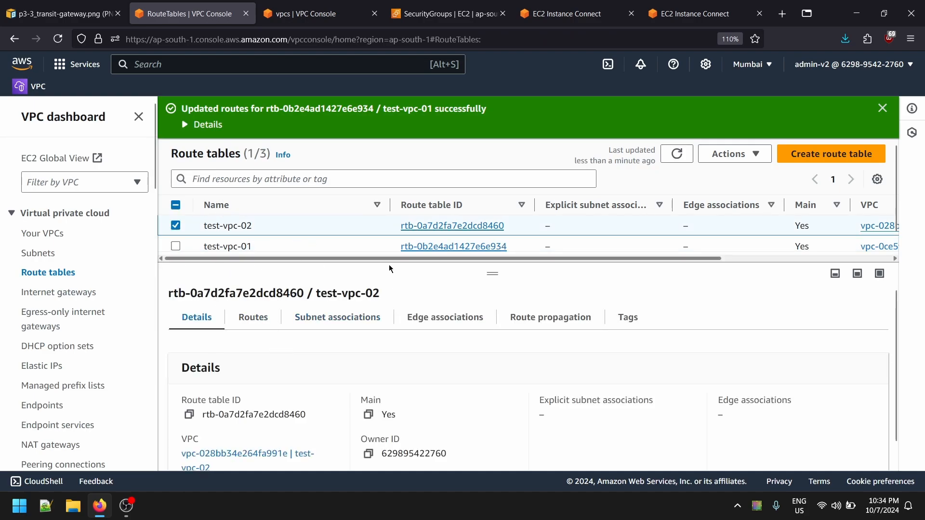
# - Copy test-vpc-01's IPv4 CIDR, 10.0.0.0/16, from the VPC list and go back to the route tables
pyautogui.click(285, 12)
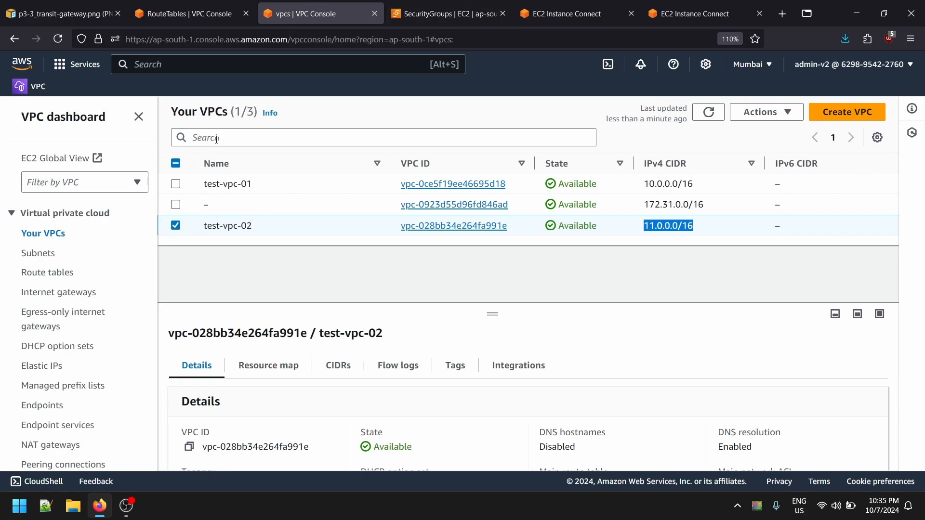
pyautogui.moveTo(702, 189); pyautogui.dragTo(631, 188)
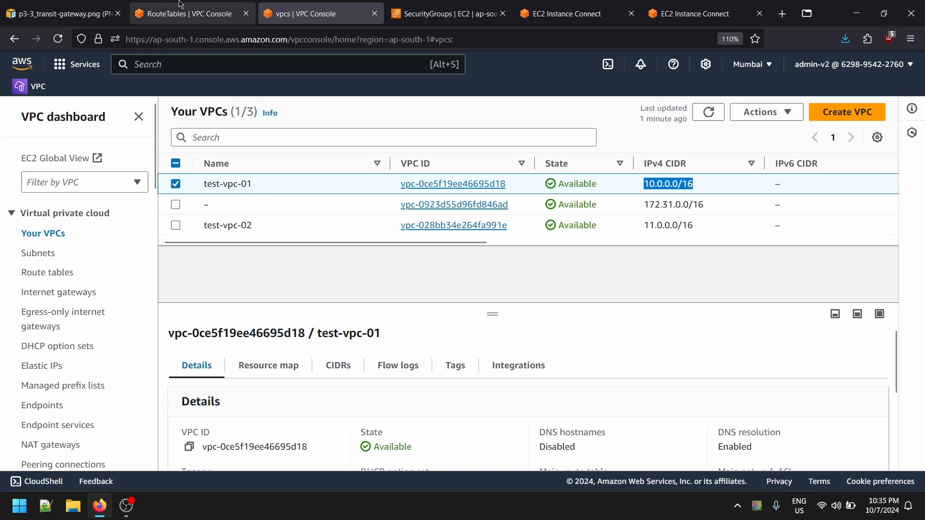
pyautogui.click(191, 13)
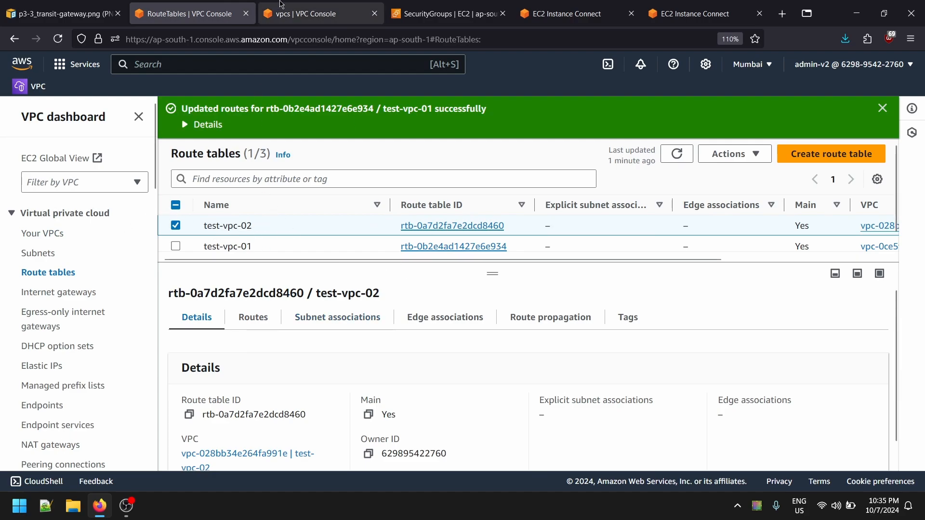
pyautogui.click(316, 13)
pyautogui.click(191, 14)
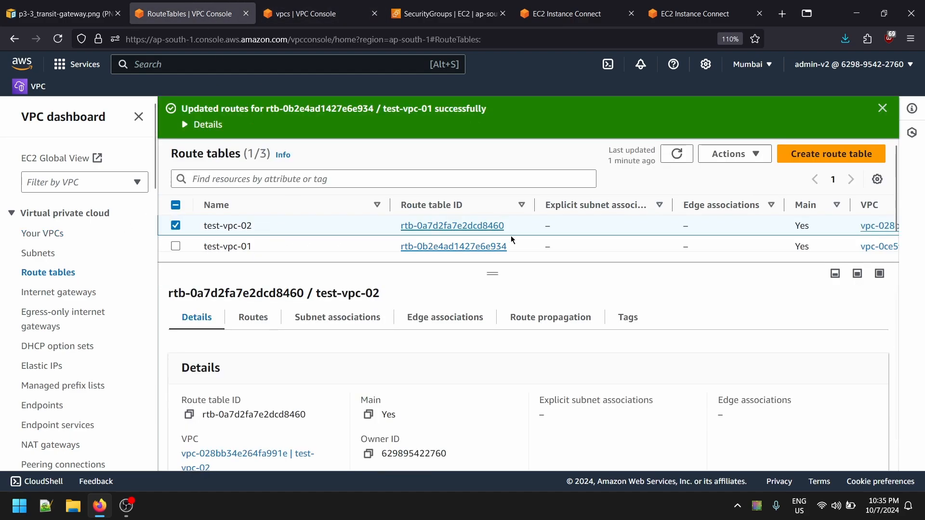
# - Open the test-vpc-02 routes for editing and add a route with destination 10.0.0.0/16
pyautogui.click(251, 317)
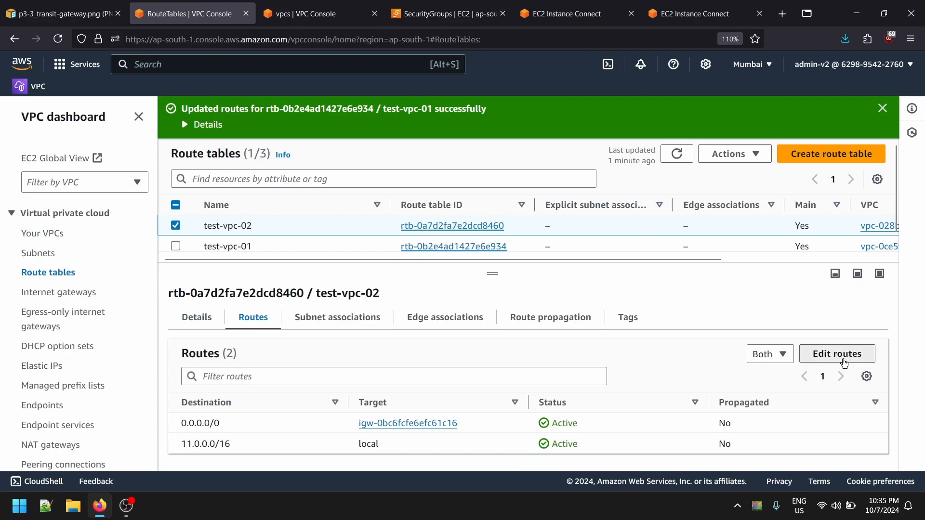
pyautogui.click(819, 357)
pyautogui.click(76, 316)
pyautogui.click(91, 298)
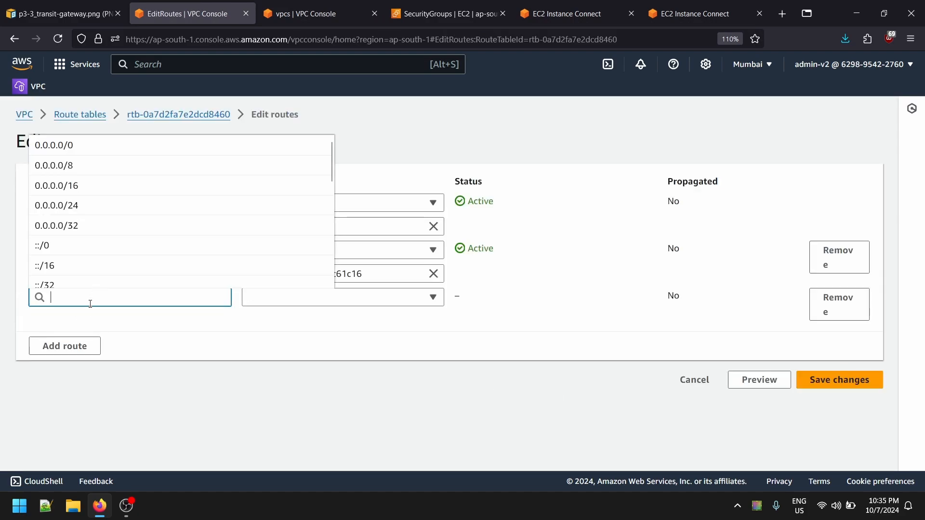
pyautogui.hotkey('ctrl', 'v')
pyautogui.click(106, 285)
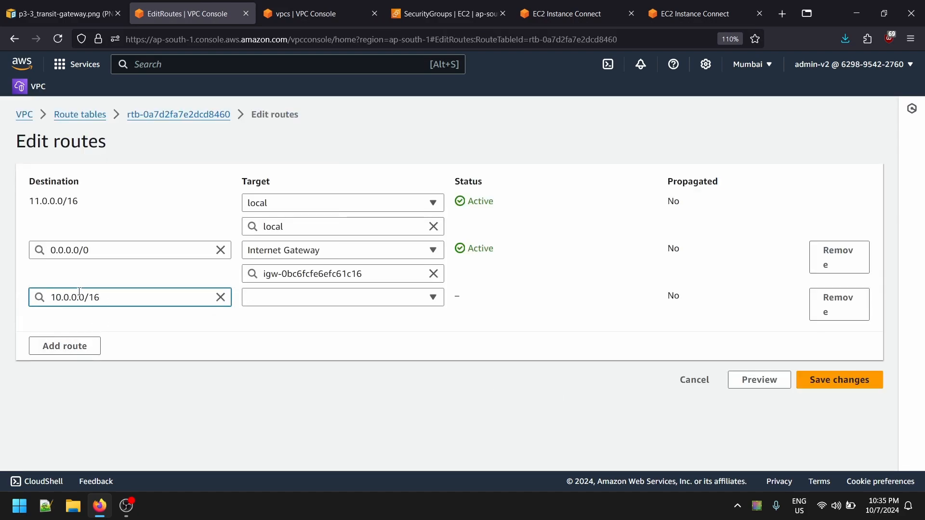
# - Set the 10.0.0.0/16 route's target to transit gateway tgw-0c389bfb79ddc25d7, save the test-vpc-02 routes and return to the route tables list
pyautogui.click(317, 297)
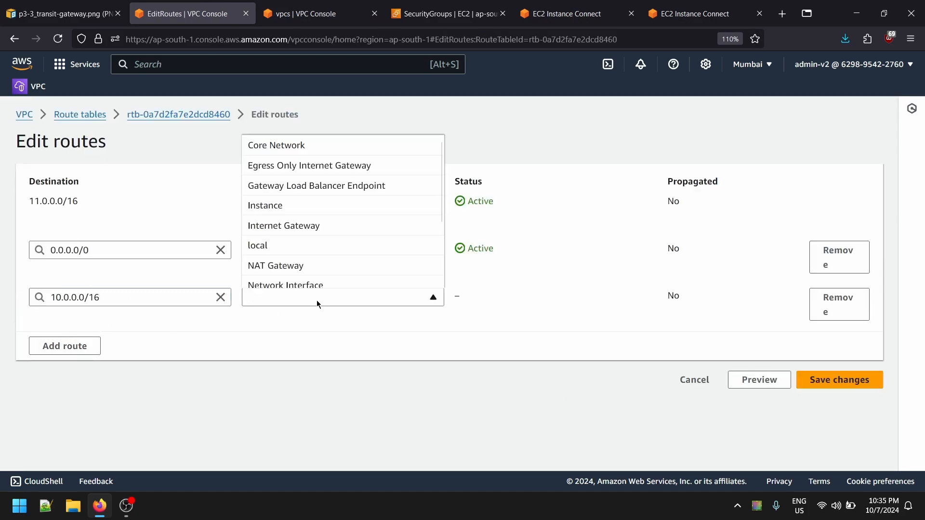
pyautogui.scroll(-2, 303, 262)
pyautogui.click(301, 259)
pyautogui.click(336, 325)
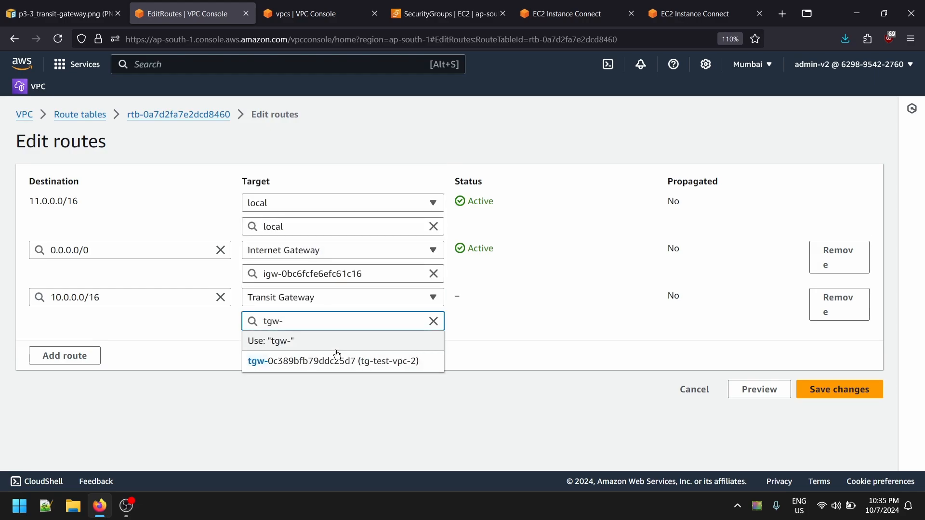
pyautogui.click(336, 360)
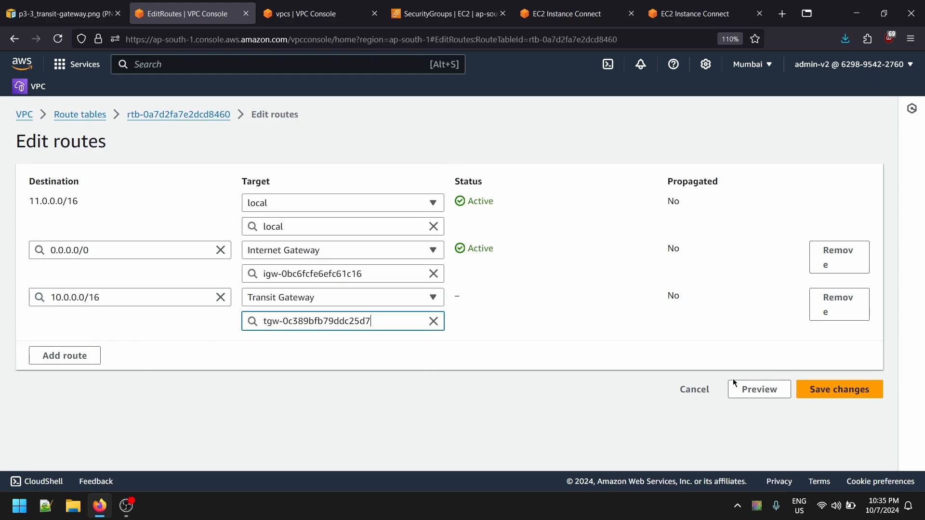
pyautogui.click(863, 397)
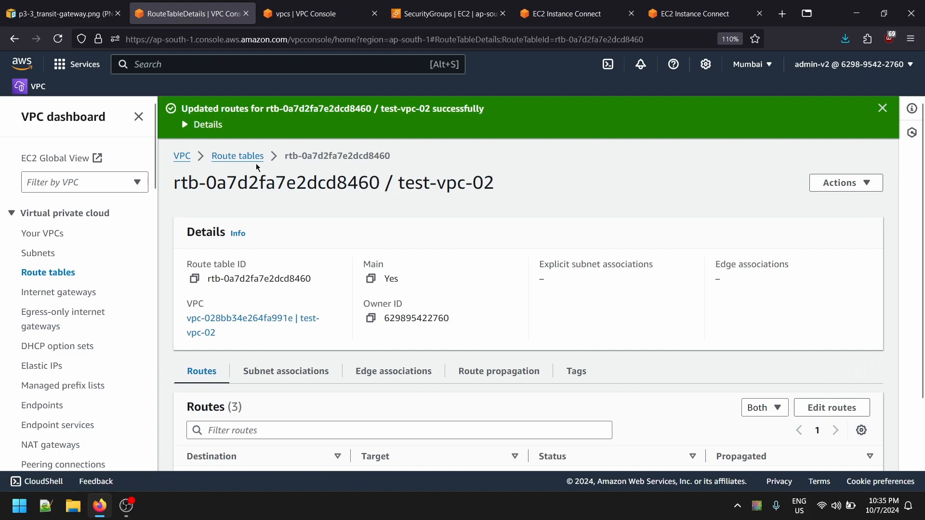
pyautogui.click(255, 157)
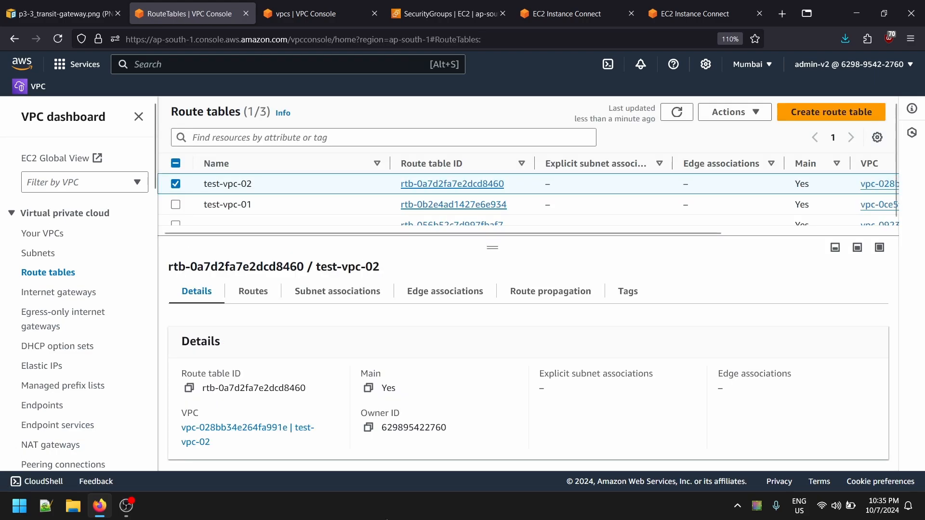
# - Load the console home, view both instances' terminals, and check the name and private IP of the second instance
pyautogui.click(12, 68)
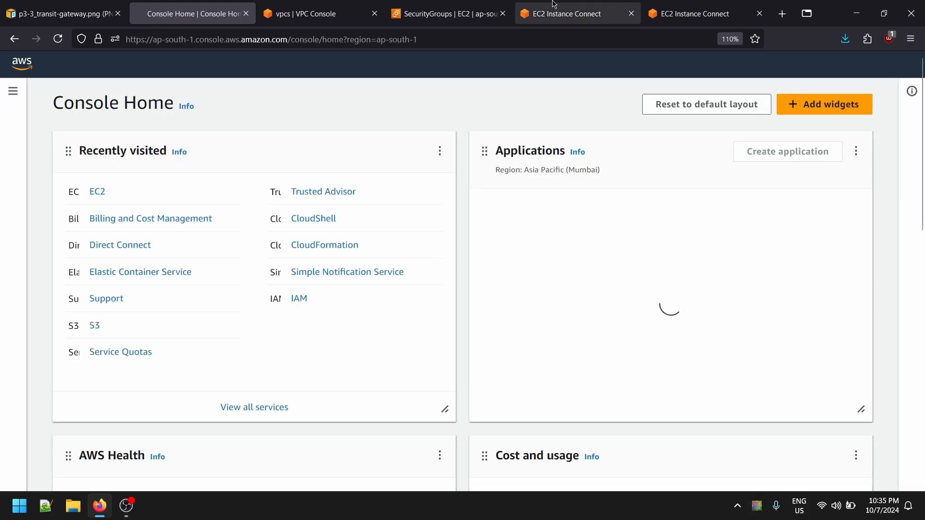
pyautogui.click(569, 13)
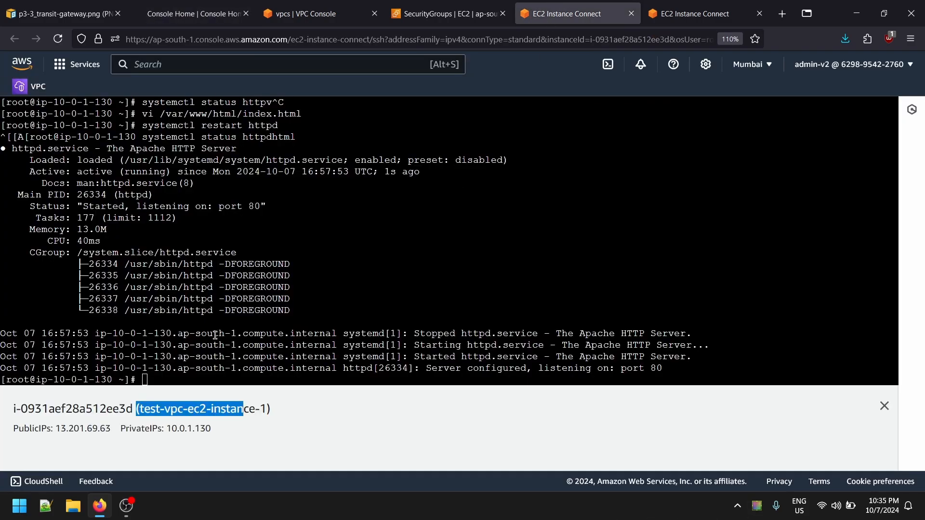
pyautogui.hotkey('ctrl', 'Tab')
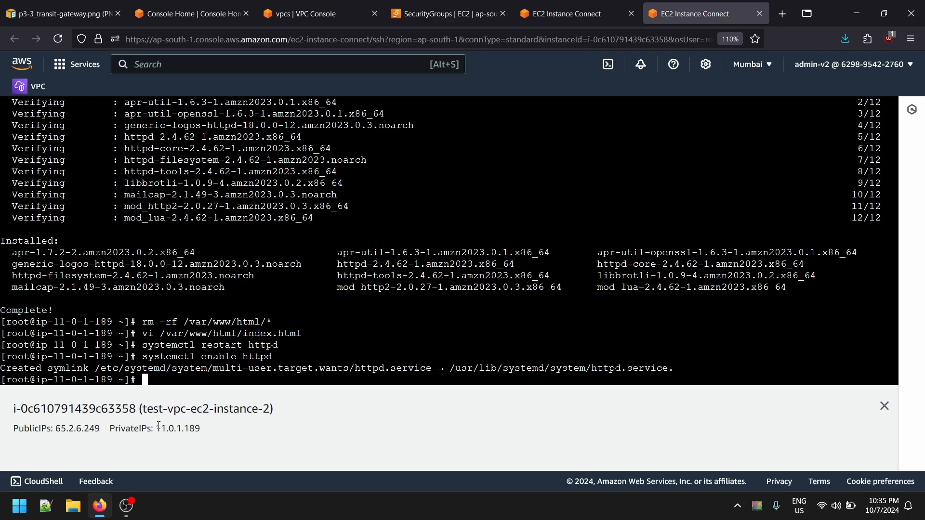
pyautogui.moveTo(159, 426); pyautogui.dragTo(215, 433)
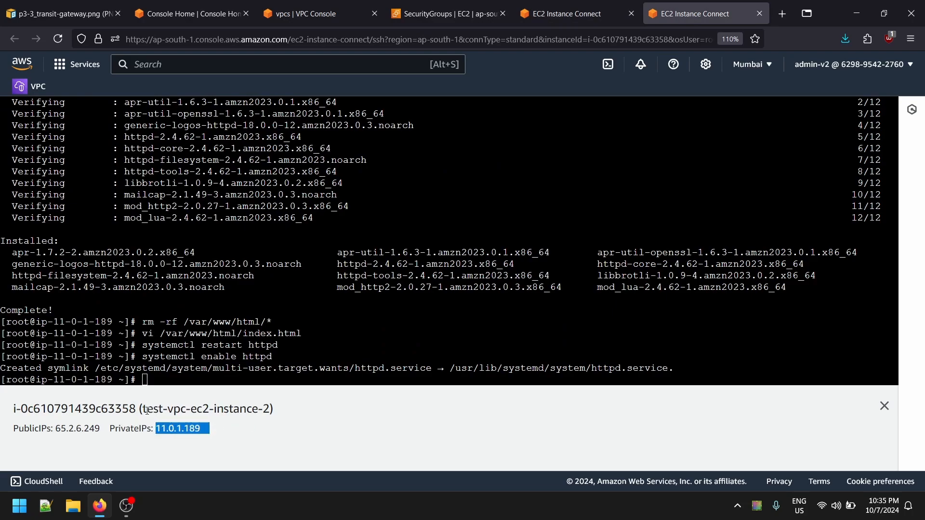
pyautogui.moveTo(147, 410); pyautogui.dragTo(270, 408)
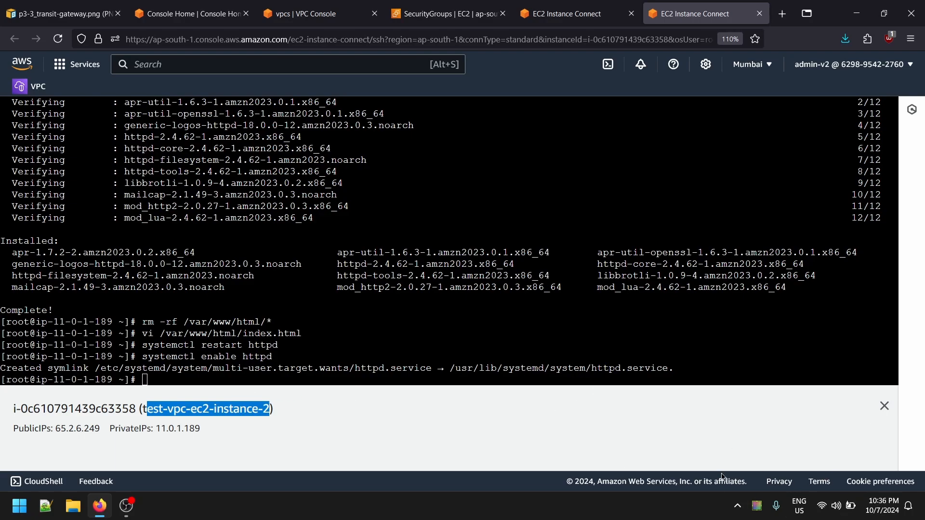
# - Begin a curl command in the terminal of test-vpc-ec2-instance-2 and check that instance's private IP
pyautogui.click(367, 369)
pyautogui.write('curl ')
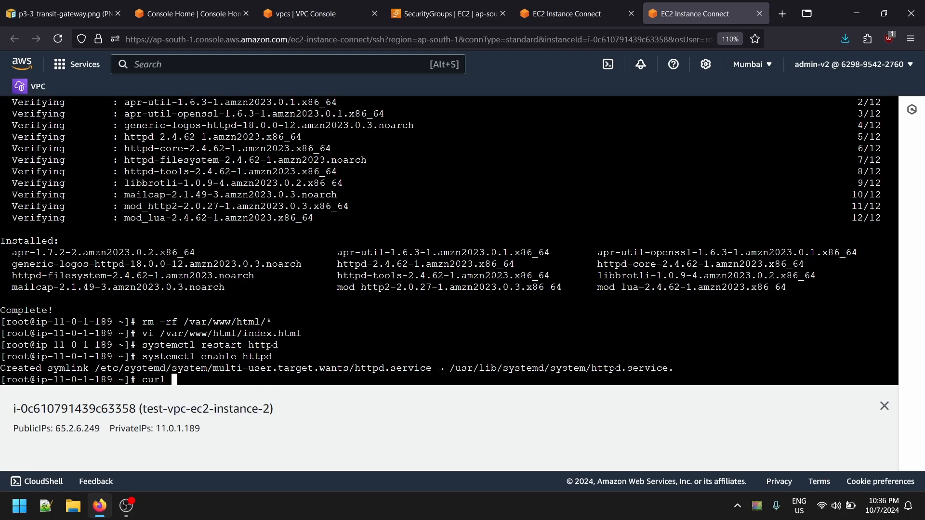
pyautogui.write('-')
pyautogui.press('BackSpace')
pyautogui.rightClick(379, 356)
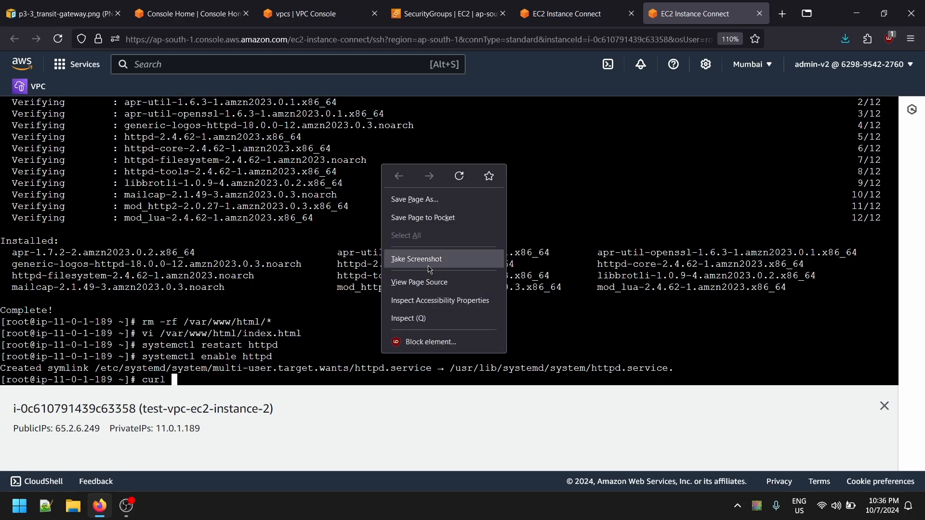
pyautogui.click(291, 343)
pyautogui.moveTo(153, 428); pyautogui.dragTo(244, 424)
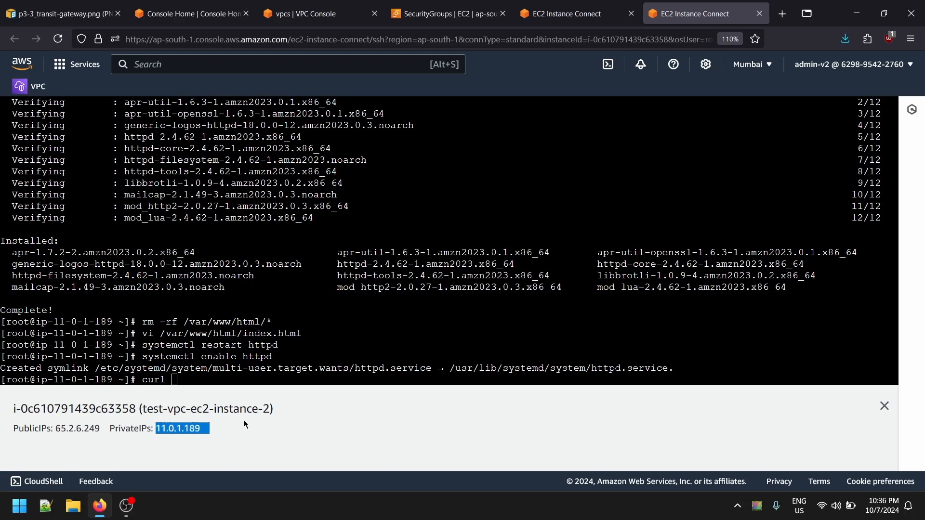
pyautogui.click(302, 462)
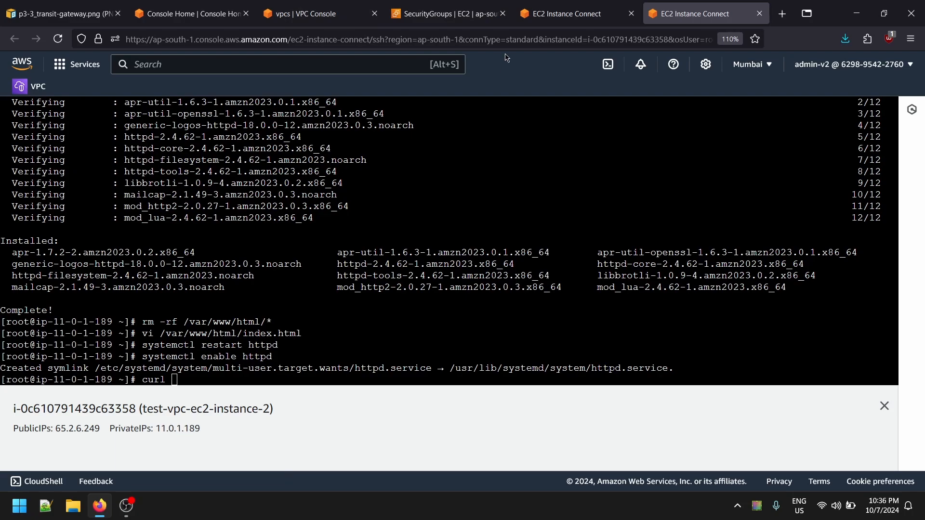
# - Copy the private IP of test-vpc-ec2-instance-2 from its terminal page
pyautogui.click(559, 15)
pyautogui.click(265, 349)
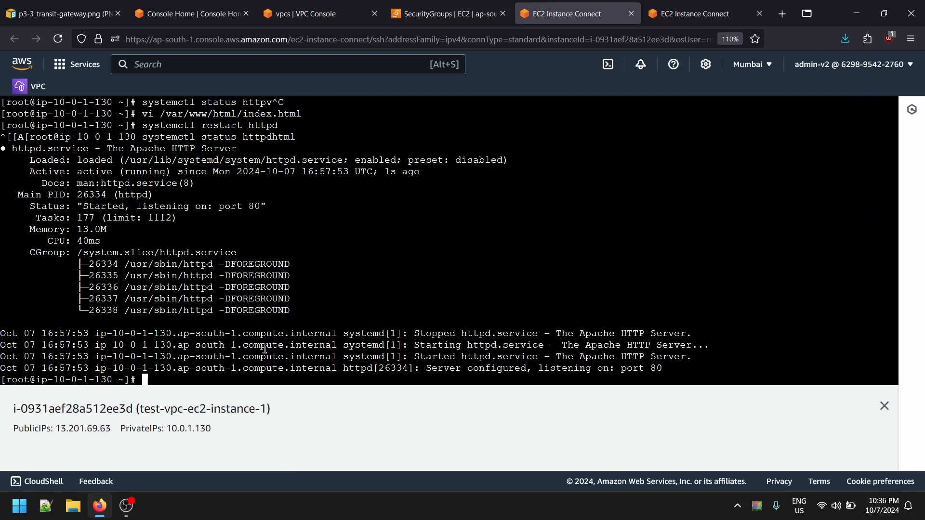
pyautogui.click(656, 15)
pyautogui.moveTo(153, 428); pyautogui.dragTo(253, 432)
pyautogui.hotkey('ctrl', 'c')
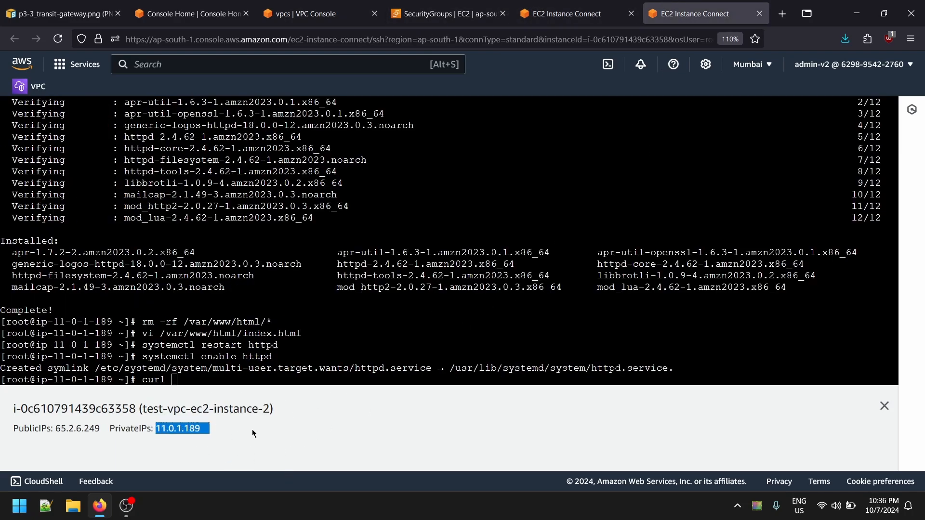
# - Run curl 11.0.1.189:80 in the terminal of test-vpc-ec2-instance-1
pyautogui.click(596, 5)
pyautogui.write('curk')
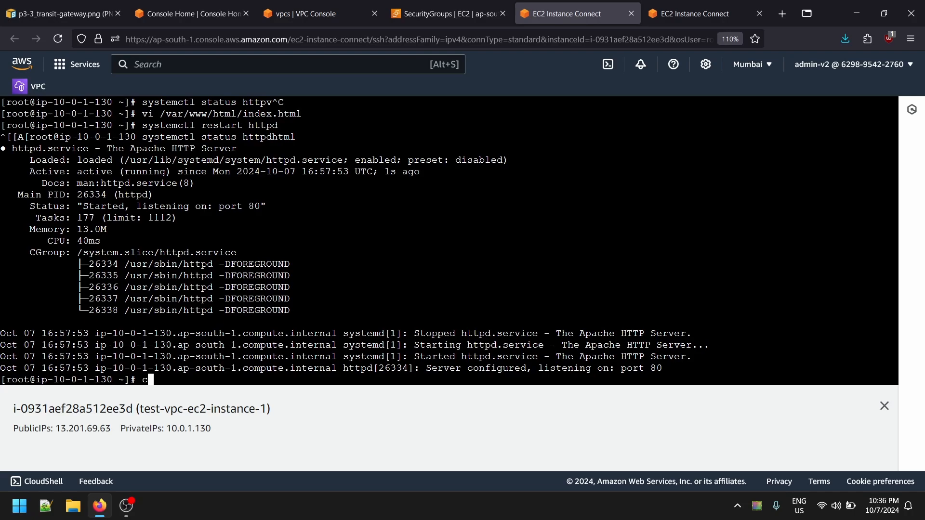
pyautogui.press('BackSpace')
pyautogui.press('BackSpace')
pyautogui.write('l')
pyautogui.rightClick(388, 255)
pyautogui.click(420, 344)
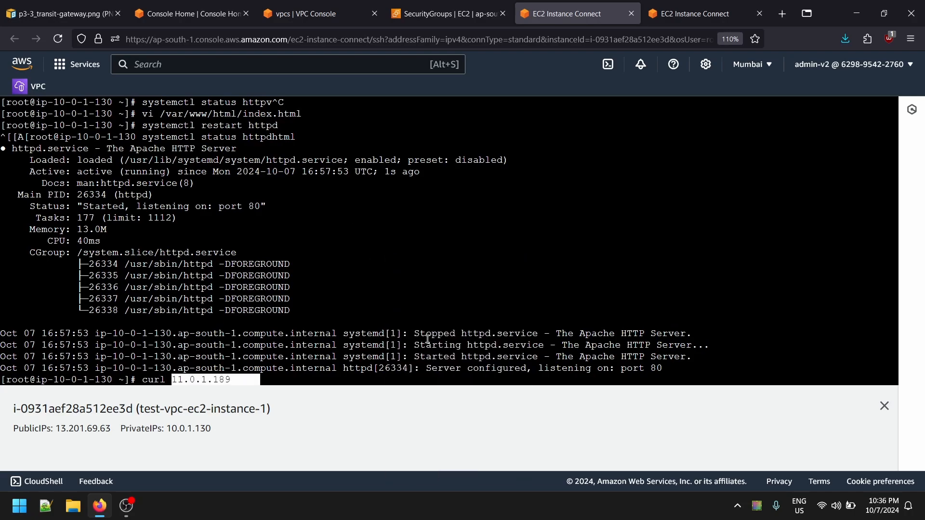
pyautogui.press('BackSpace')
pyautogui.press('BackSpace')
pyautogui.press('BackSpace')
pyautogui.press('BackSpace')
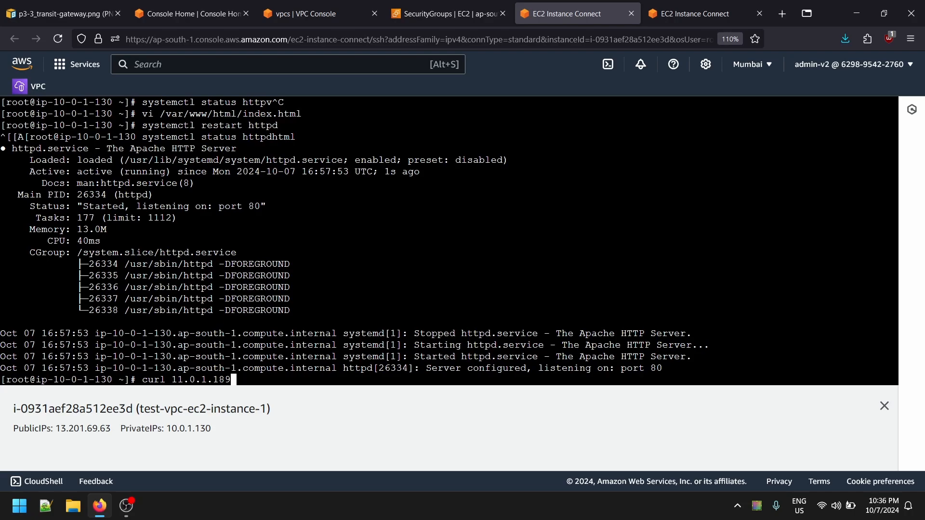
pyautogui.write(':80')
pyautogui.press('Return')
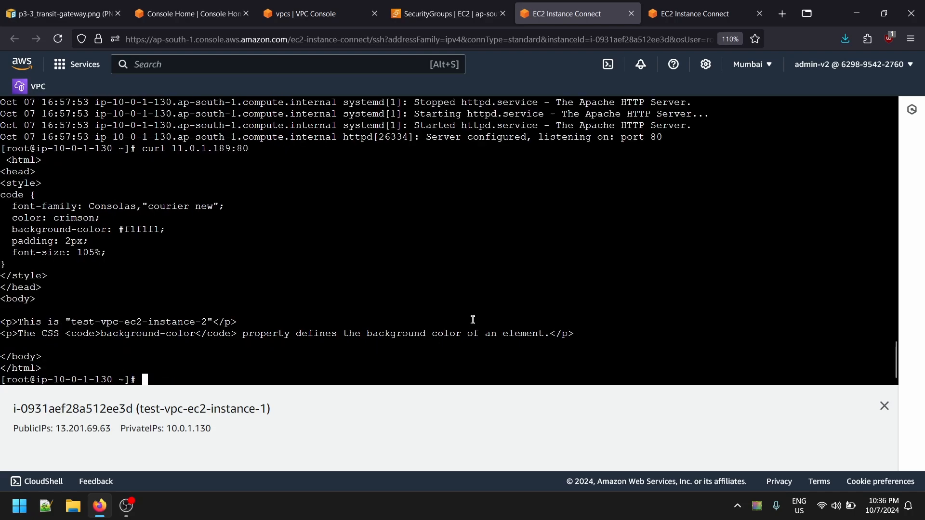
# - Check the server name in the curl response on test-vpc-ec2-instance-1 and compare the connection with the transit gateway diagram
pyautogui.moveTo(83, 322); pyautogui.dragTo(201, 326)
pyautogui.click(60, 12)
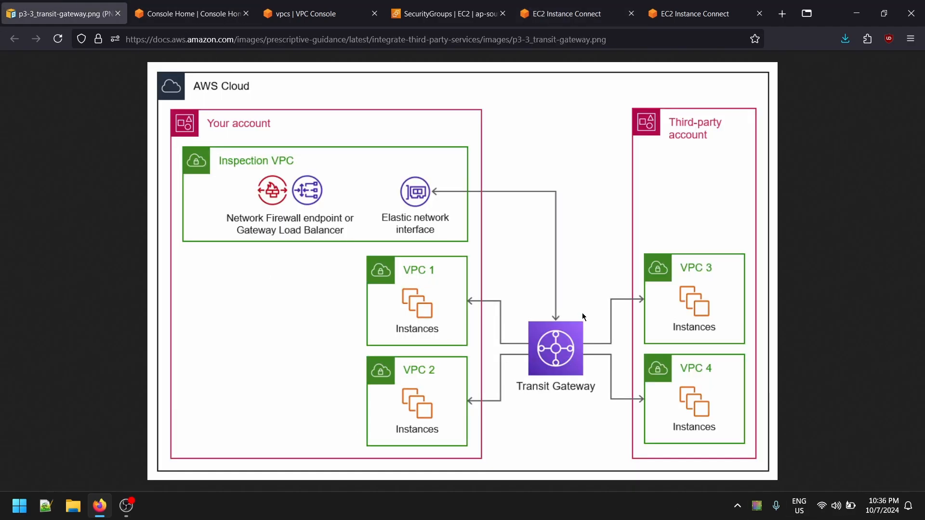
pyautogui.click(544, 14)
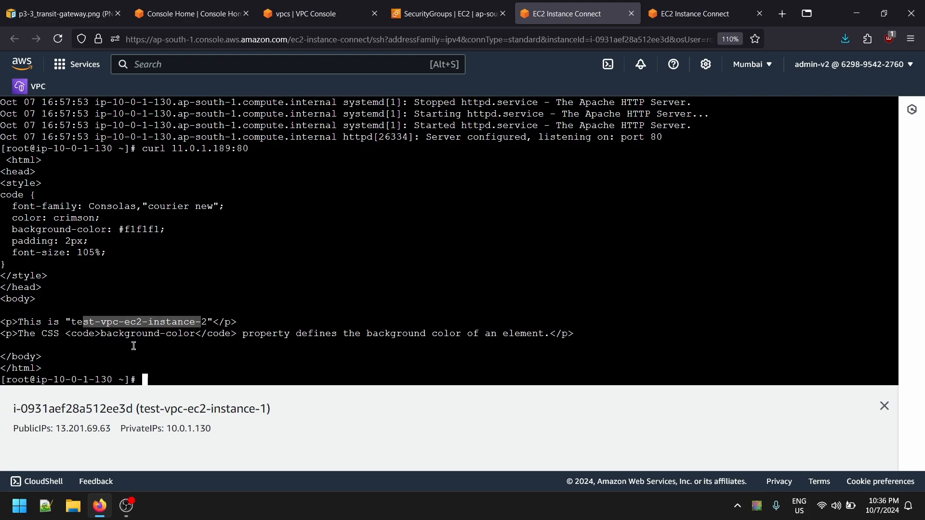
pyautogui.scroll(1, 222, 250)
pyautogui.scroll(-1, 231, 293)
# - Copy the private IP of test-vpc-ec2-instance-1 from its terminal page
pyautogui.click(694, 14)
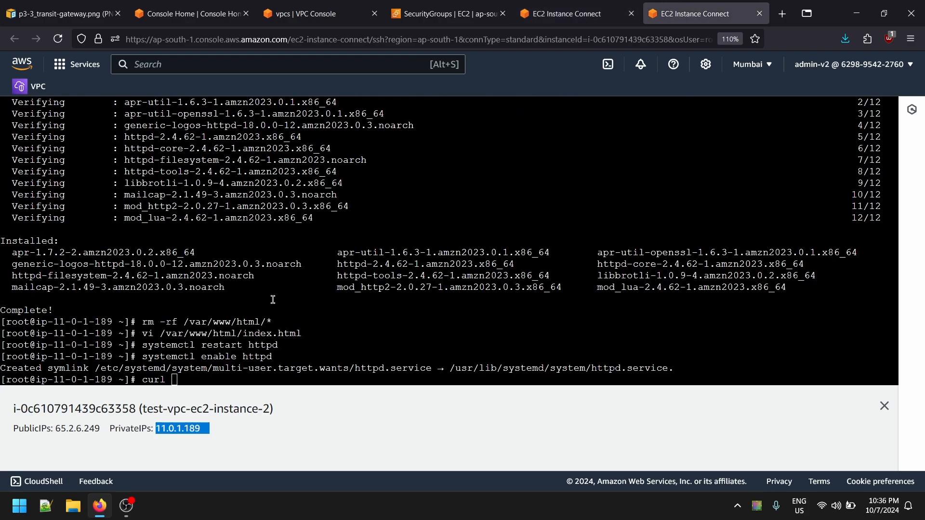
pyautogui.click(562, 4)
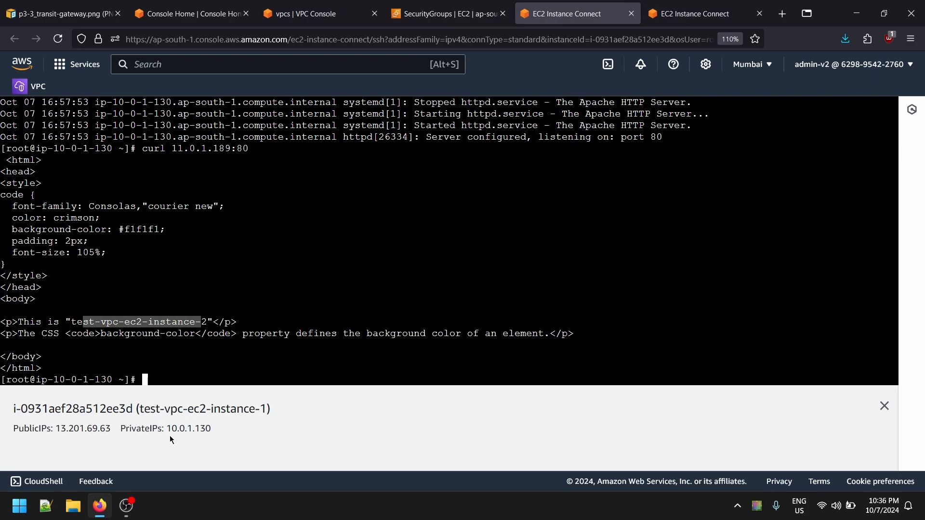
pyautogui.moveTo(169, 436); pyautogui.dragTo(246, 438)
pyautogui.click(259, 443)
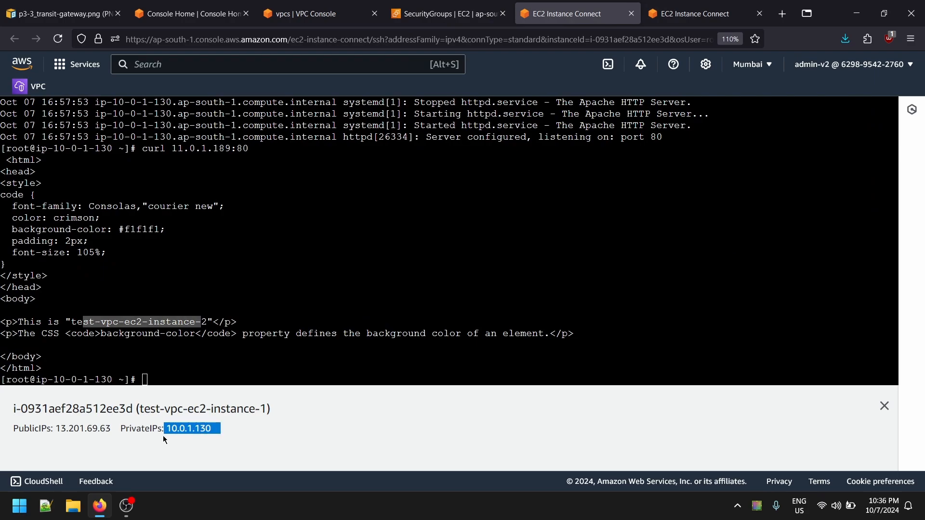
# - Complete the curl command in the terminal of test-vpc-ec2-instance-2 as curl 10.0.1.130:80 and run it
pyautogui.click(694, 13)
pyautogui.rightClick(288, 323)
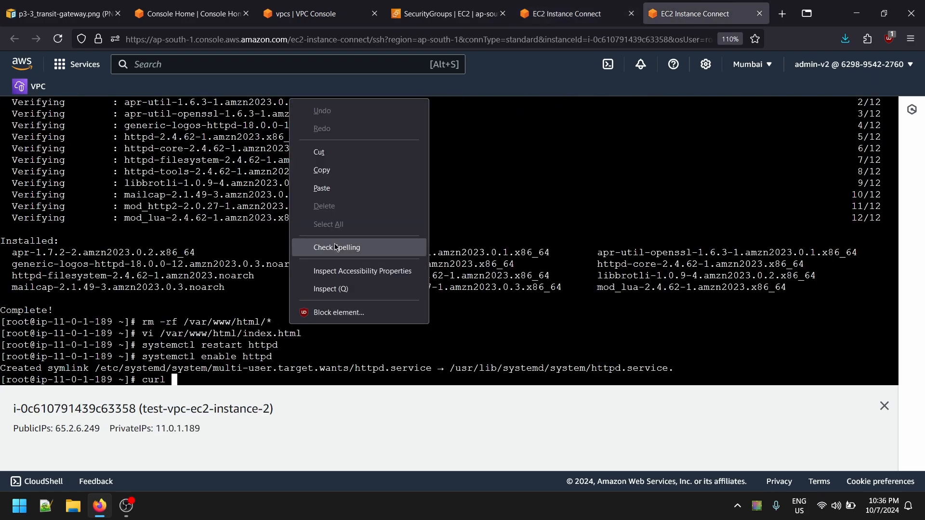
pyautogui.click(359, 187)
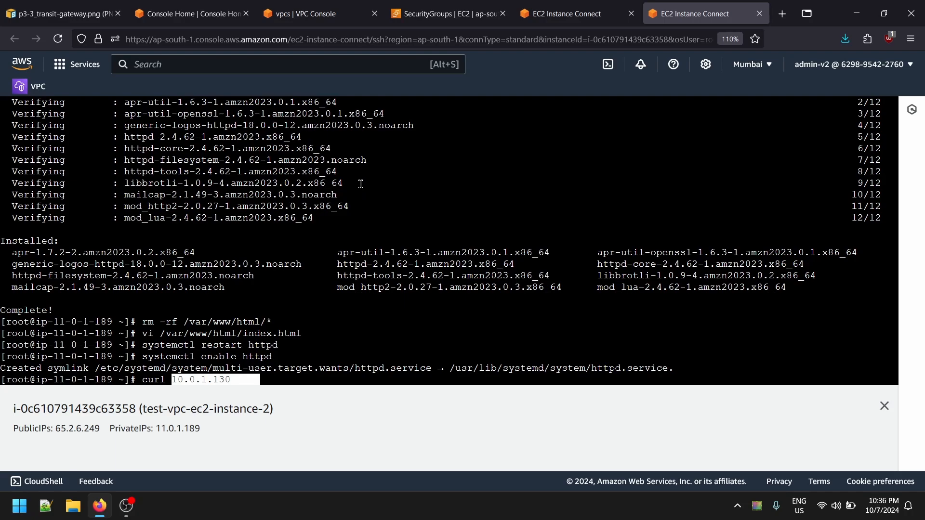
pyautogui.press('Left')
pyautogui.press('Left')
pyautogui.press('Left')
pyautogui.press('Left')
pyautogui.press('Left')
pyautogui.press('Left')
pyautogui.press('Left')
pyautogui.press('Right')
pyautogui.press('Right')
pyautogui.press('Right')
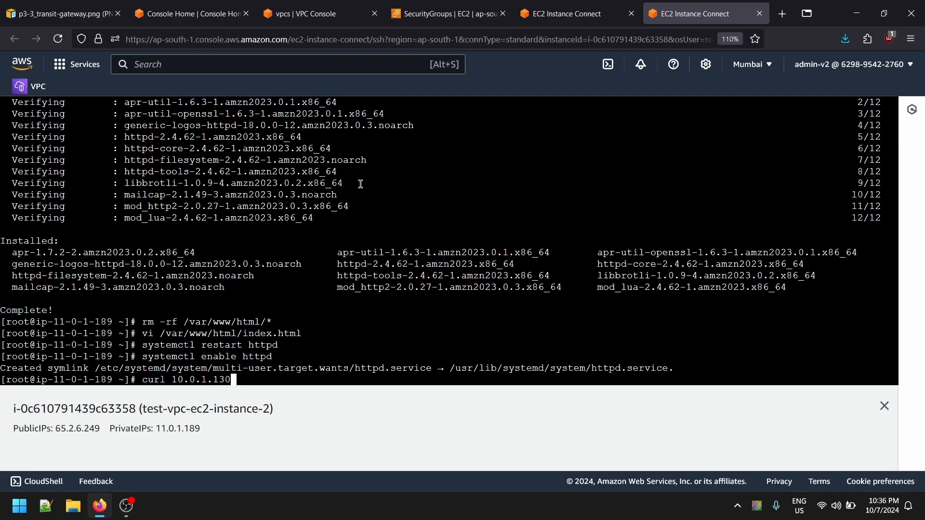
pyautogui.write(':80')
pyautogui.press('Return')
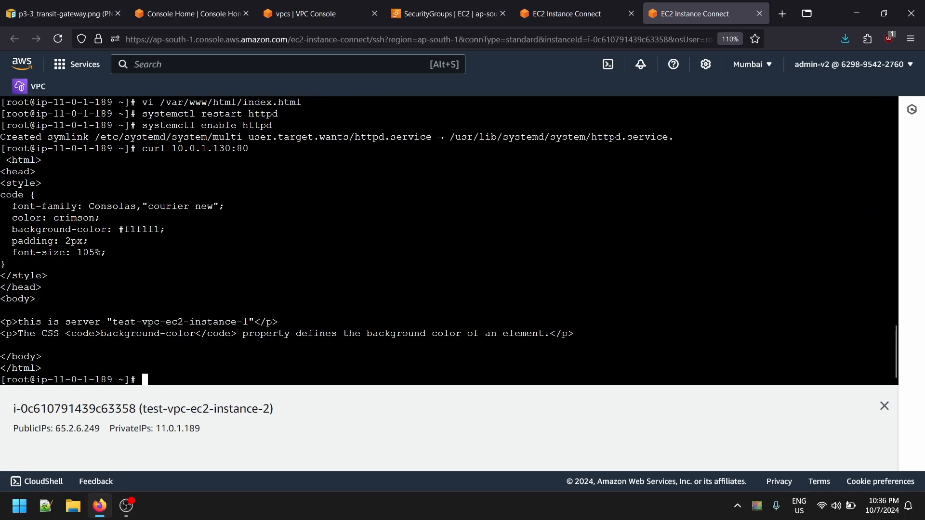
# - Check the server name in the curl response on test-vpc-ec2-instance-2 and return to the terminal of test-vpc-ec2-instance-1
pyautogui.moveTo(112, 322); pyautogui.dragTo(246, 322)
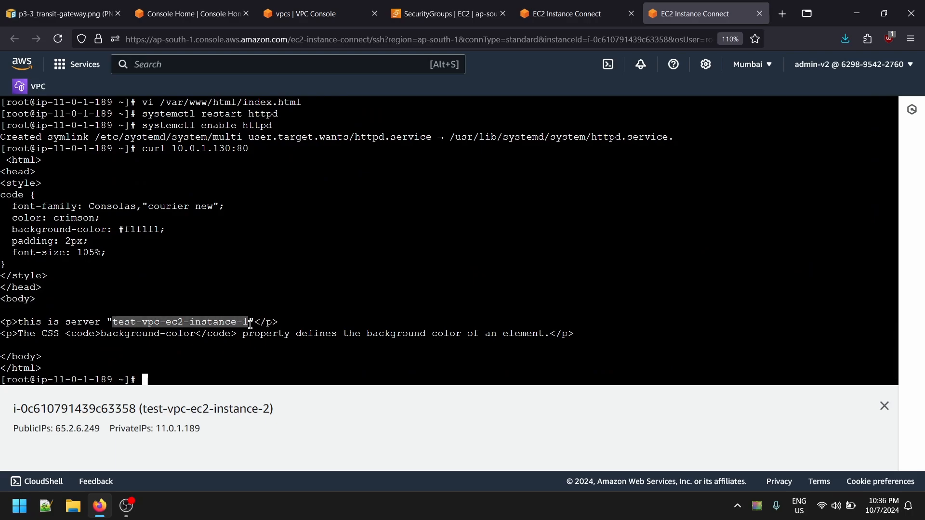
pyautogui.click(202, 326)
pyautogui.moveTo(111, 315); pyautogui.dragTo(178, 325)
pyautogui.click(171, 325)
pyautogui.moveTo(113, 319); pyautogui.dragTo(253, 325)
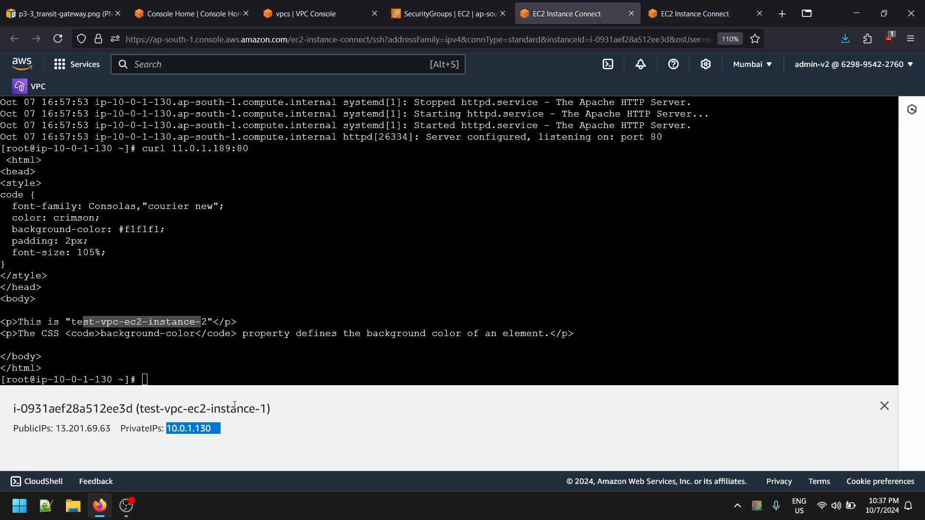
pyautogui.click(262, 432)
# - Open the EC2 instances list and review the instances' IP columns and the security details and inbound rules of test-vpc-ec2-instance-2
pyautogui.hotkey('ctrl', 'pageup')
pyautogui.scroll(2, 151, 278)
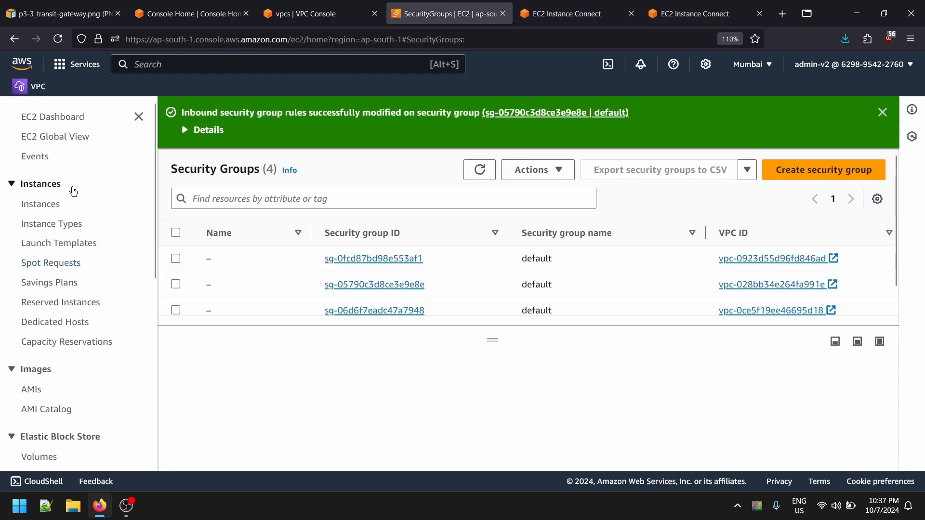
pyautogui.click(39, 205)
pyautogui.moveTo(411, 230); pyautogui.dragTo(577, 233)
pyautogui.moveTo(526, 188); pyautogui.dragTo(730, 229)
pyautogui.click(540, 200)
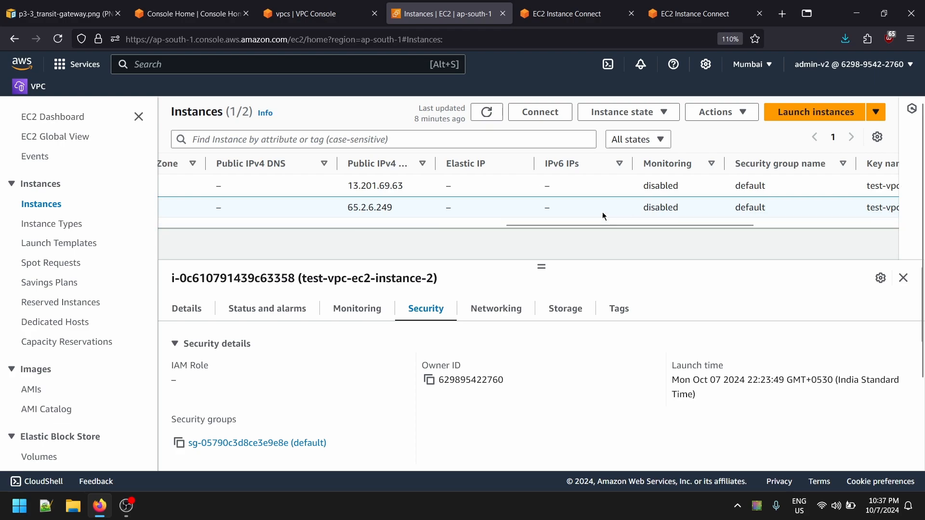
pyautogui.moveTo(633, 225); pyautogui.dragTo(238, 225)
pyautogui.scroll(-7, 371, 386)
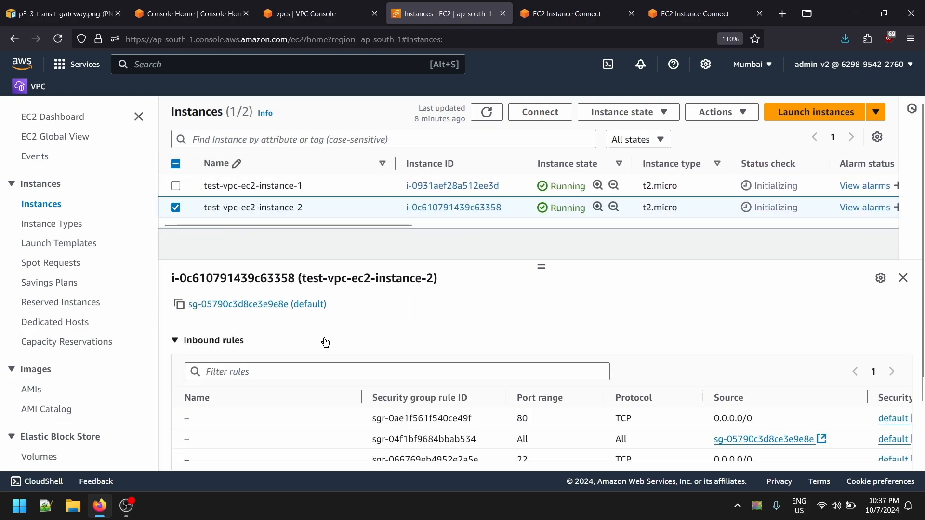
pyautogui.scroll(7, 585, 347)
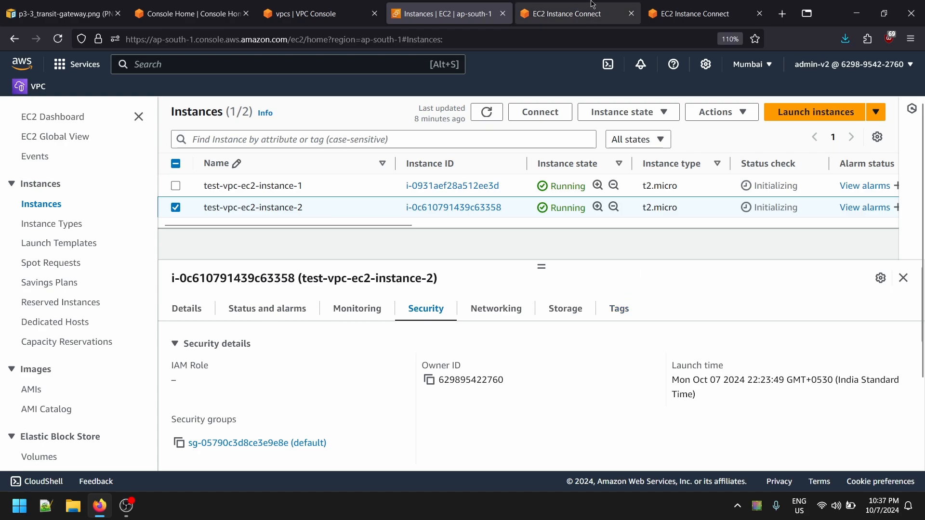
# - View the transit gateway diagram again and open the list of VPC peering connections
pyautogui.click(568, 13)
pyautogui.click(65, 14)
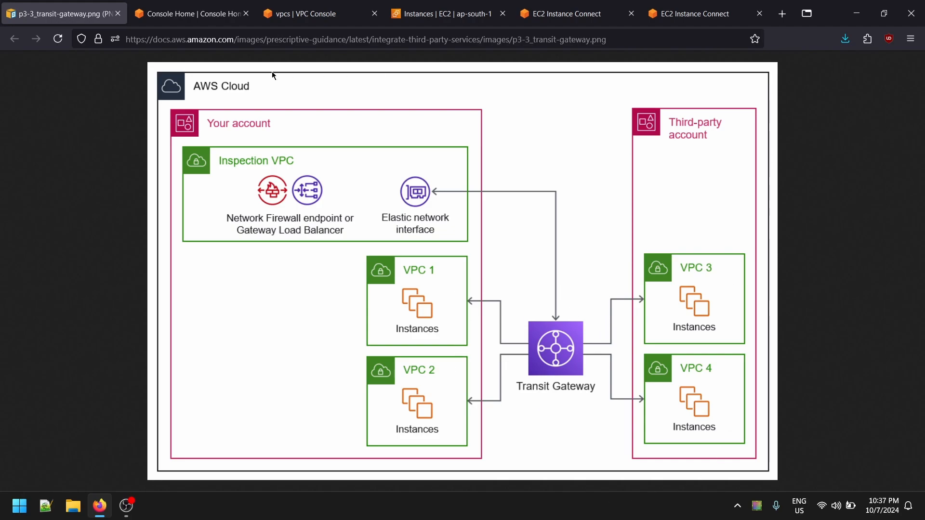
pyautogui.click(188, 14)
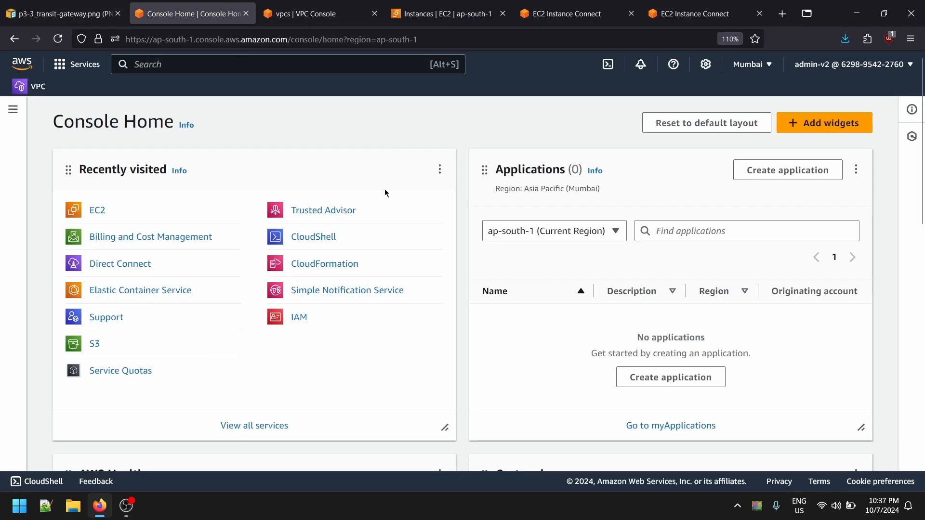
pyautogui.click(315, 13)
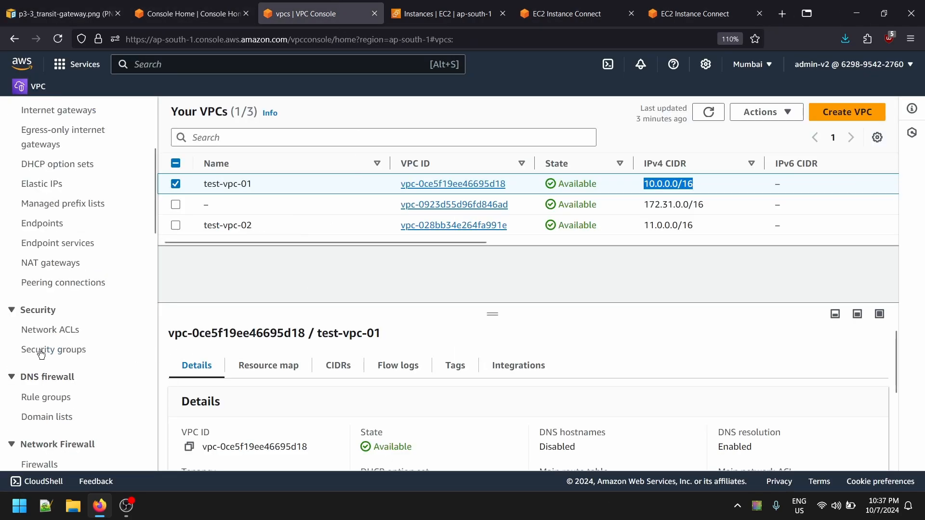
pyautogui.click(57, 283)
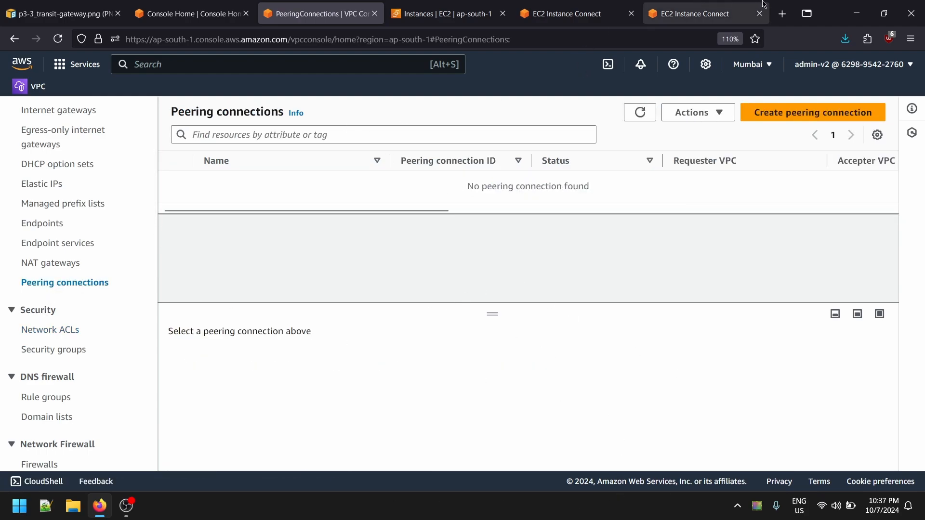
# - Search the web for "peering connection aws" images in a new tab and open the AWS Documentation image for "What is VPC peering?"
pyautogui.click(782, 14)
pyautogui.write('peer')
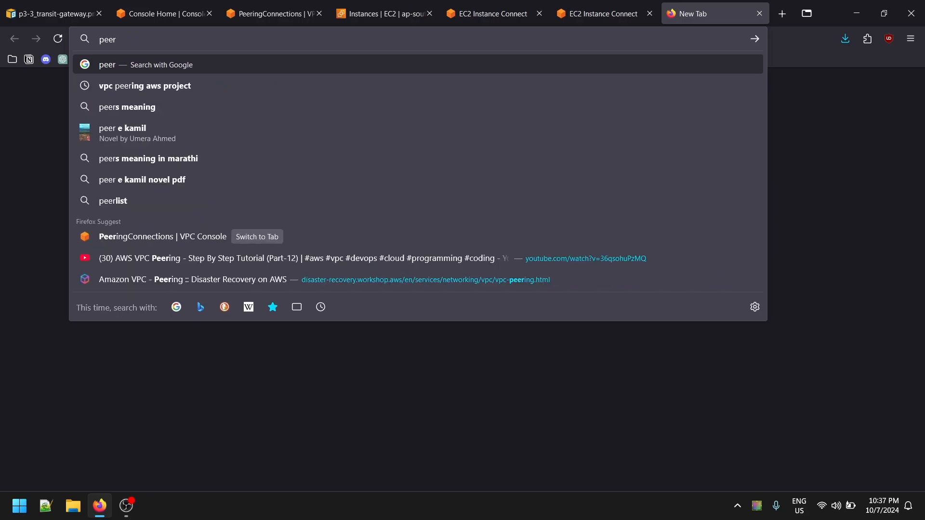
pyautogui.write('ing connecti')
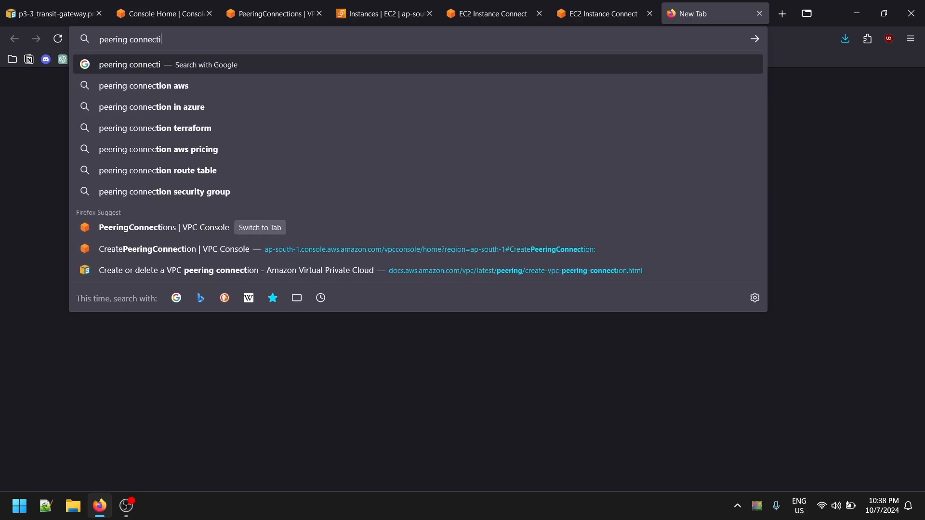
pyautogui.write('on aws')
pyautogui.press('Return')
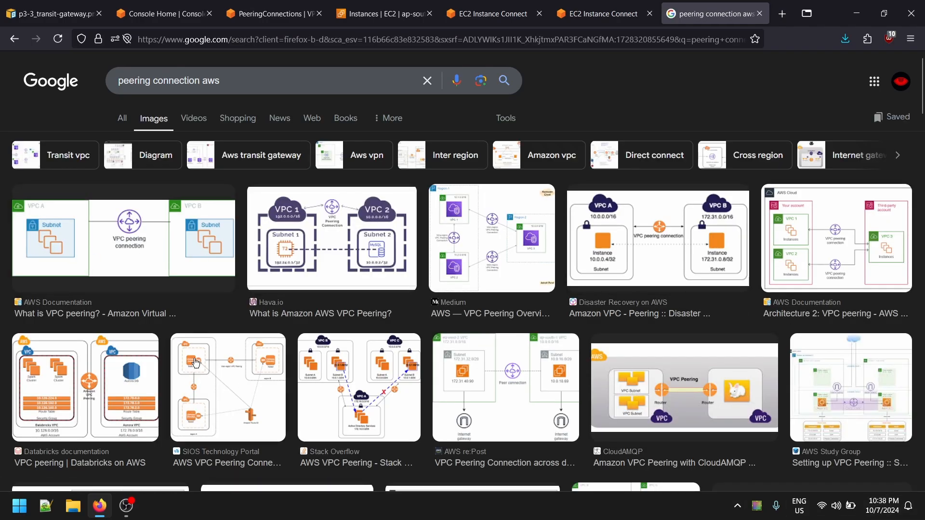
pyautogui.click(156, 234)
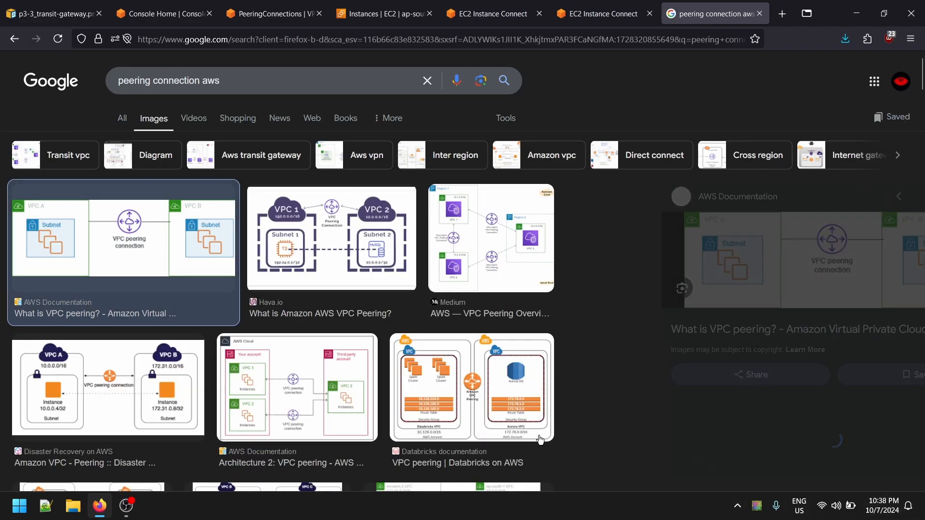